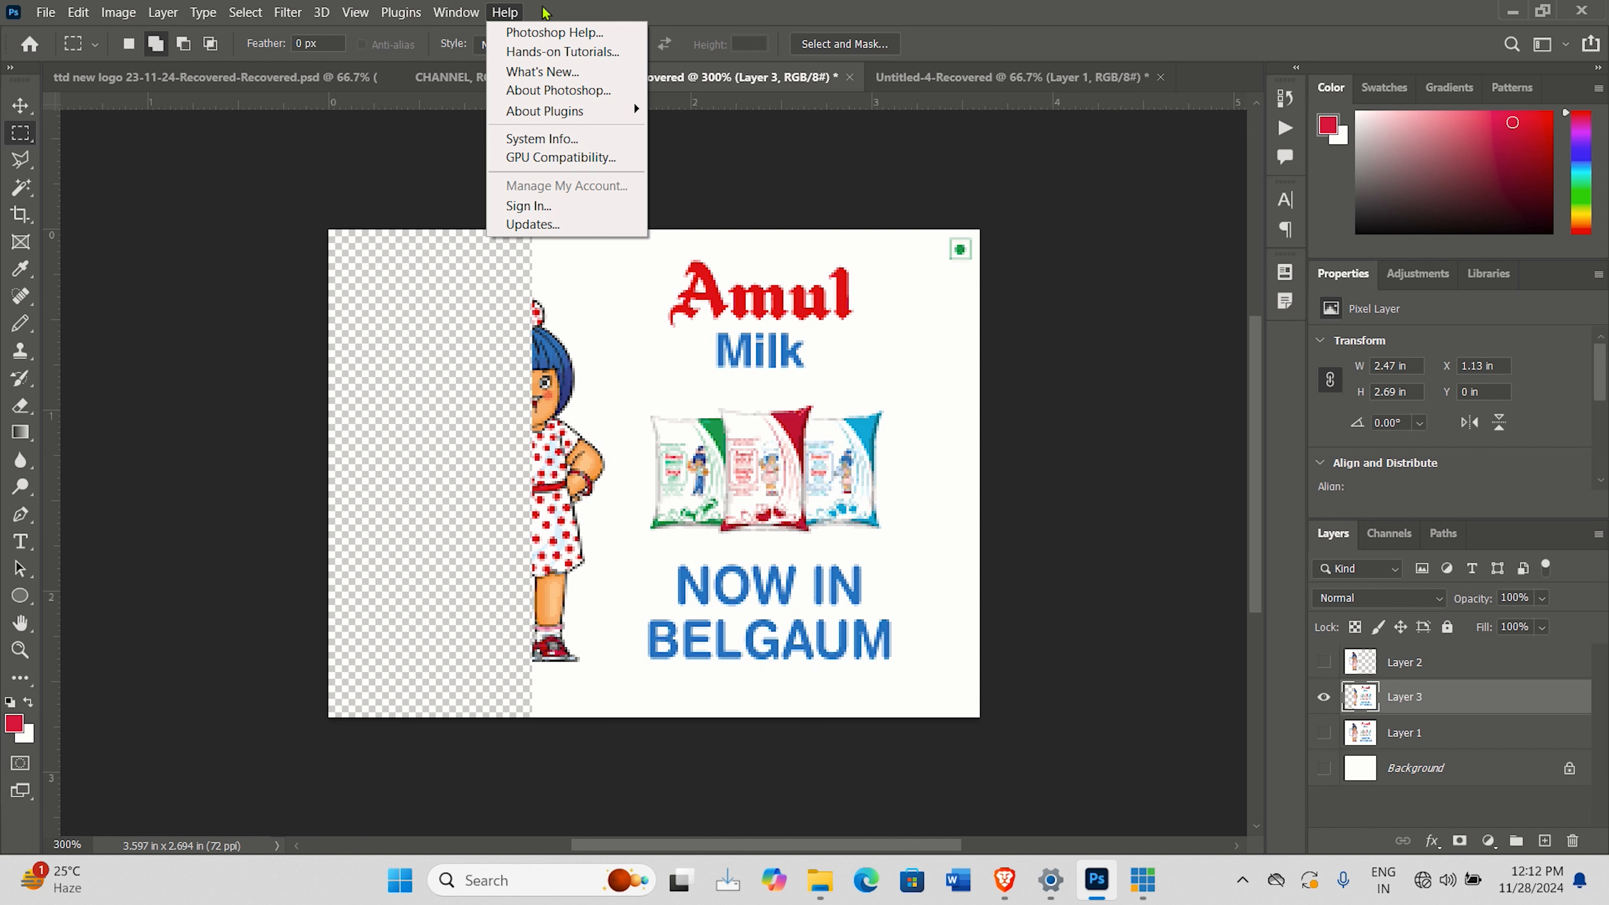
{"action": "left_click", "coordinate": [560, 8]}
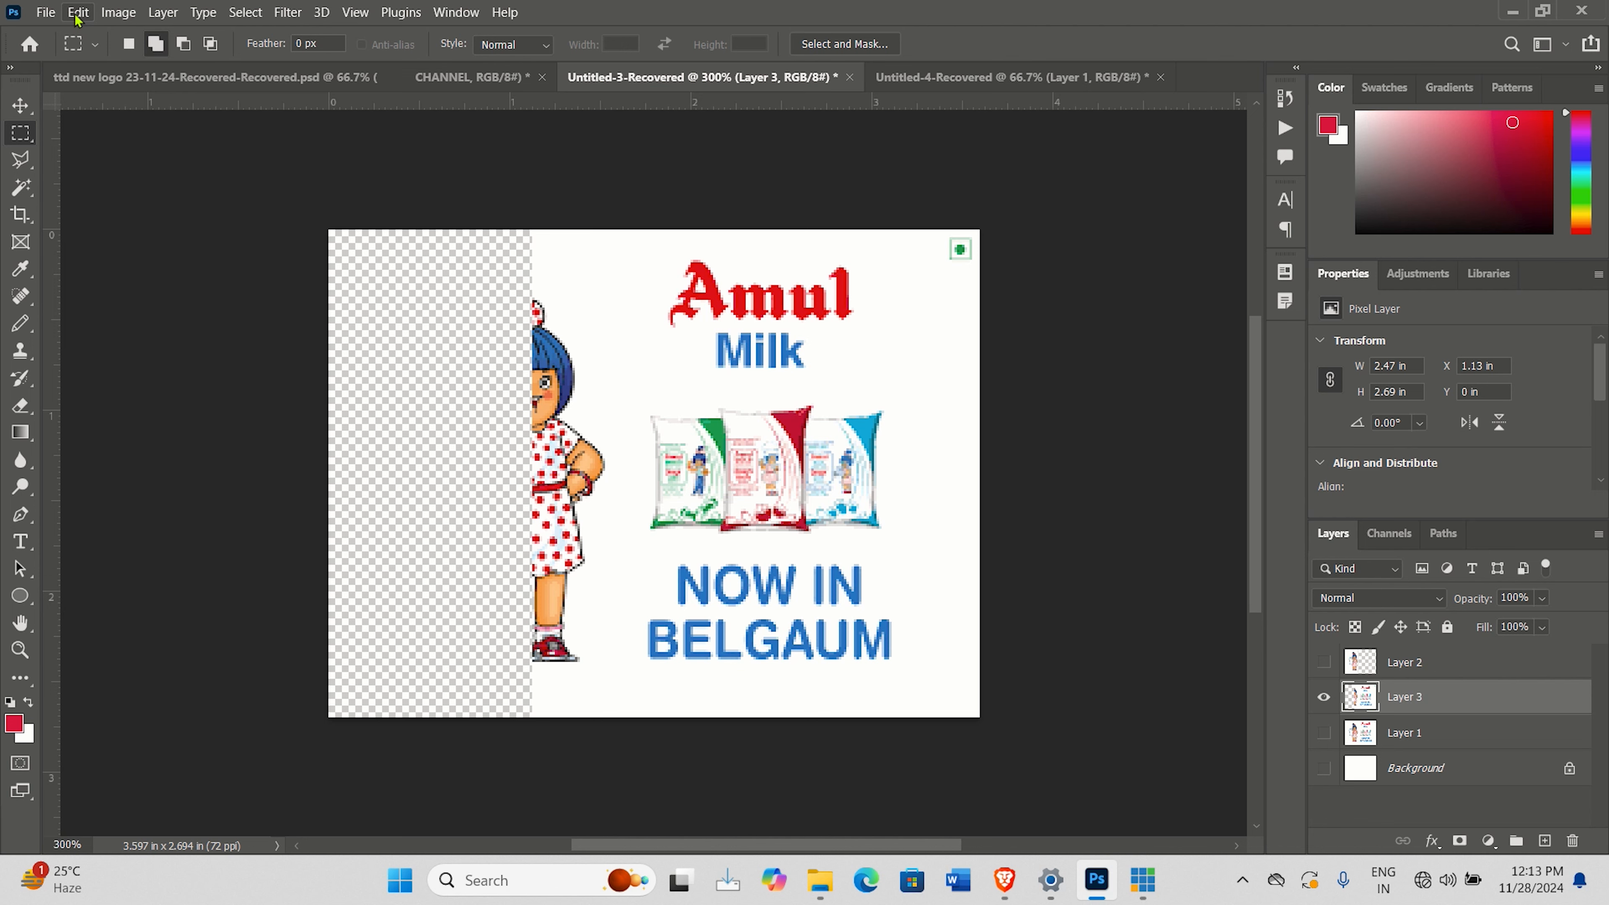
{"action": "left_click", "coordinate": [77, 14]}
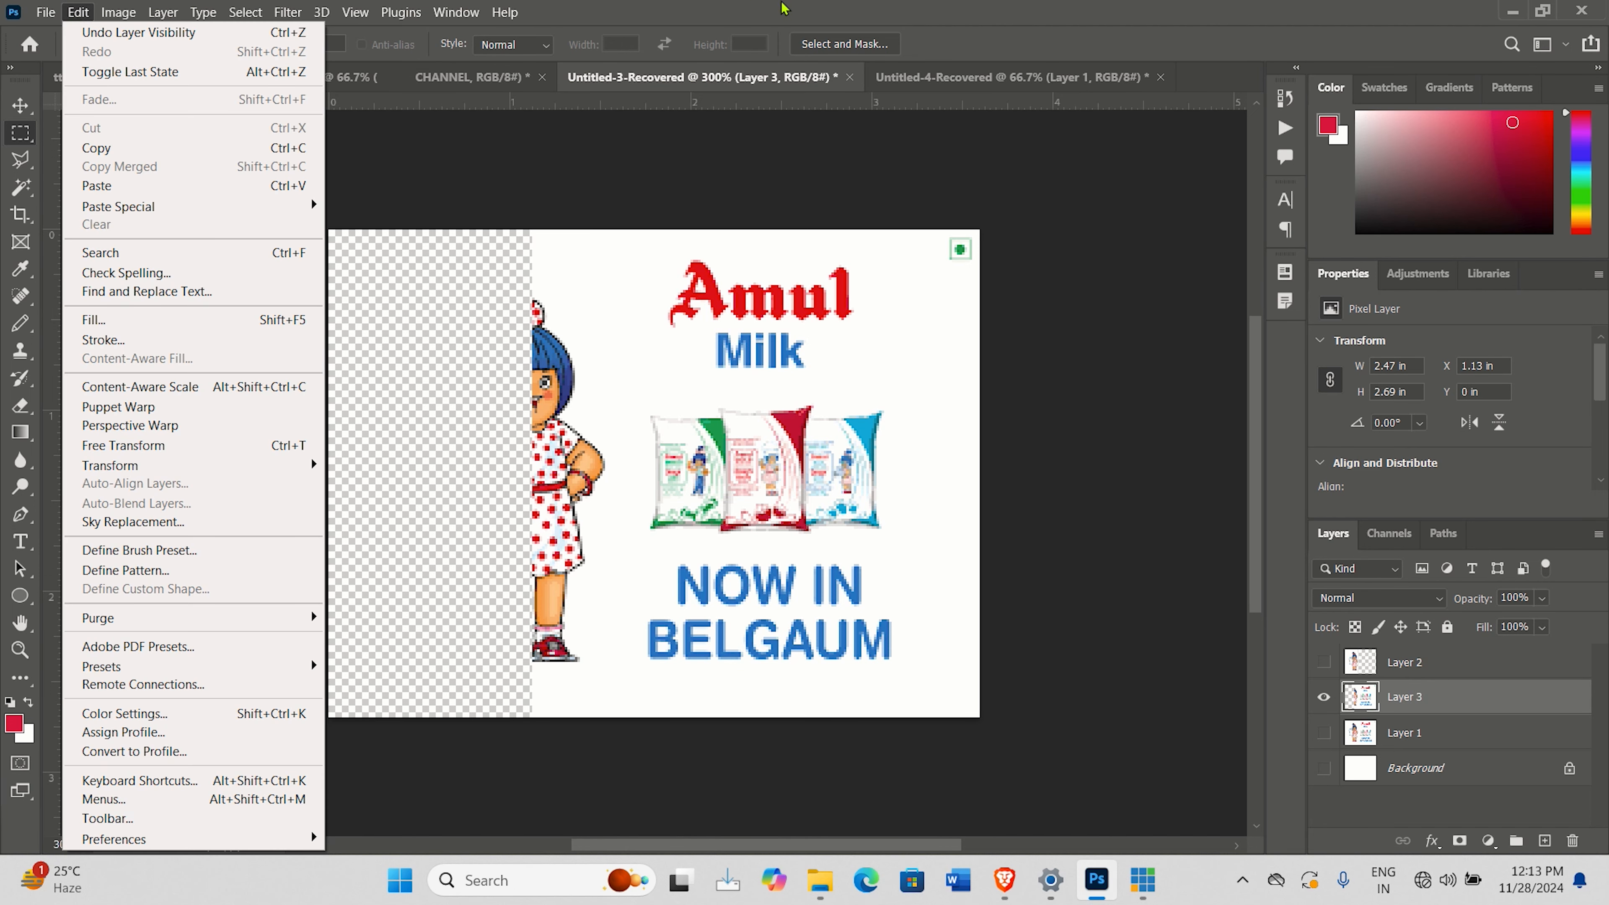
{"action": "left_click", "coordinate": [842, 5]}
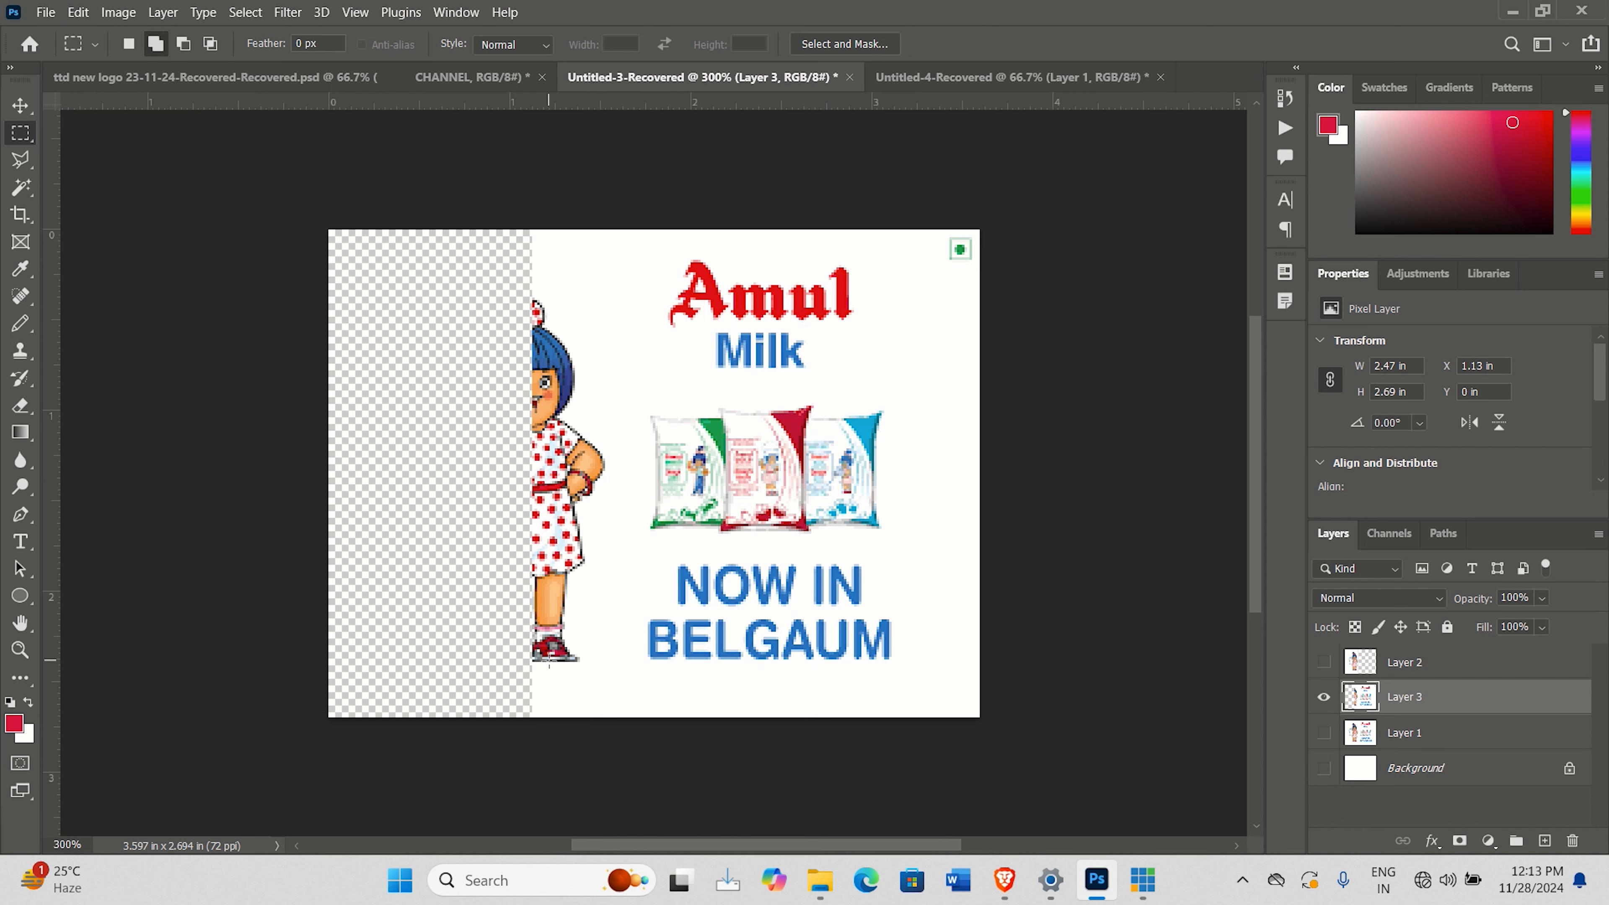
Step: Make Layer 2 visible alongside Layer 3, toggling each layer's visibility to compare the two overlapping image parts
{"action": "left_click", "coordinate": [1326, 662]}
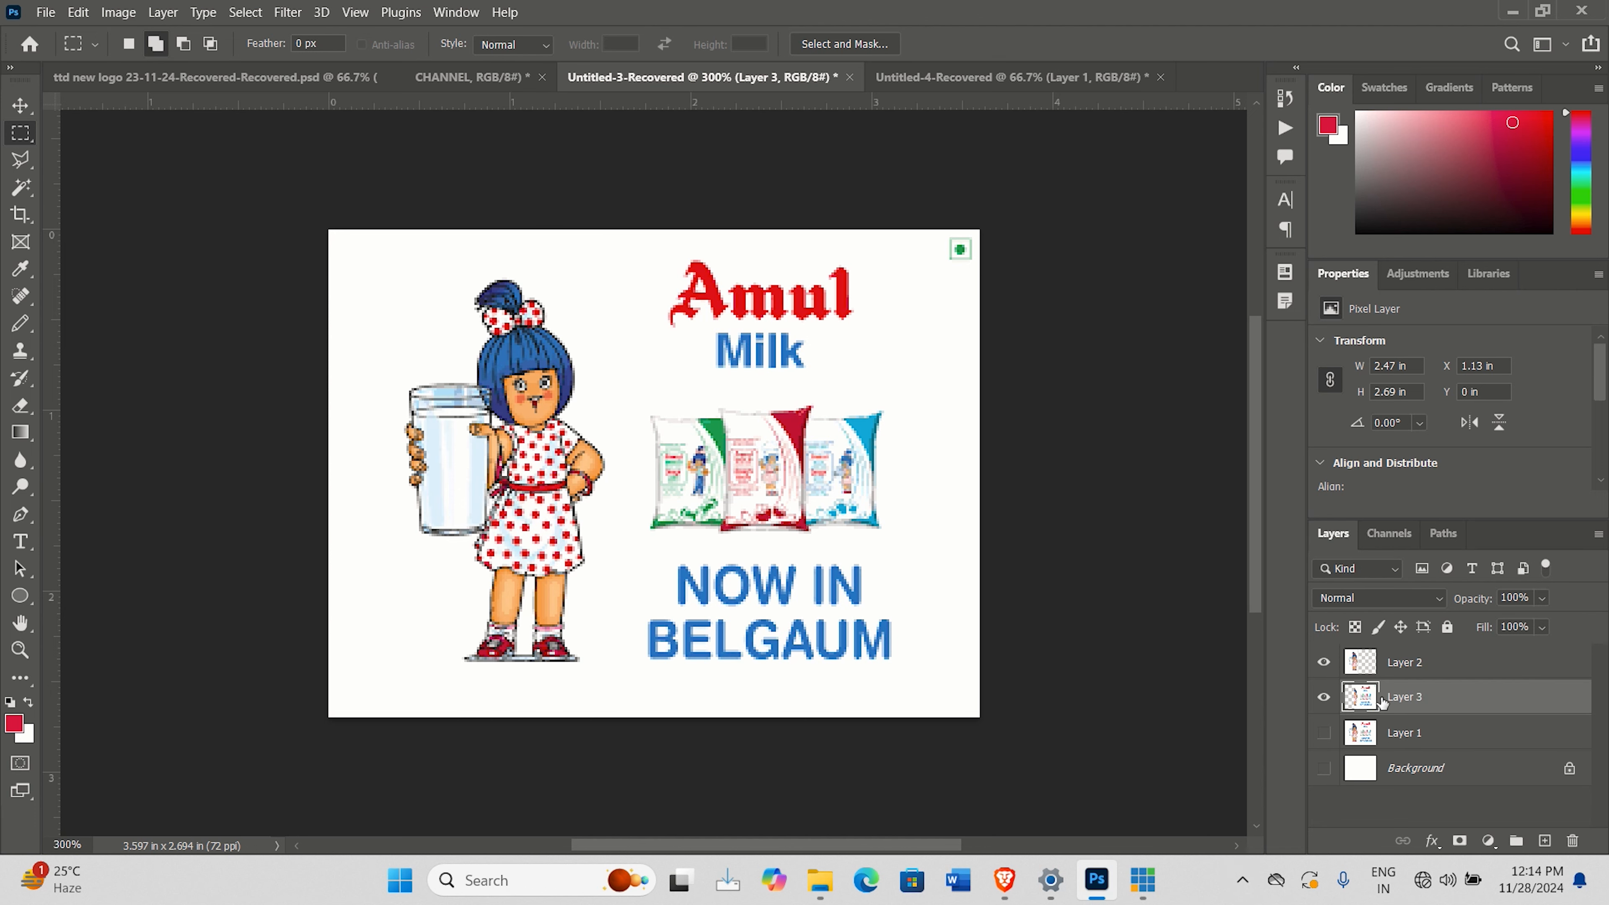
{"action": "left_click", "coordinate": [1325, 697]}
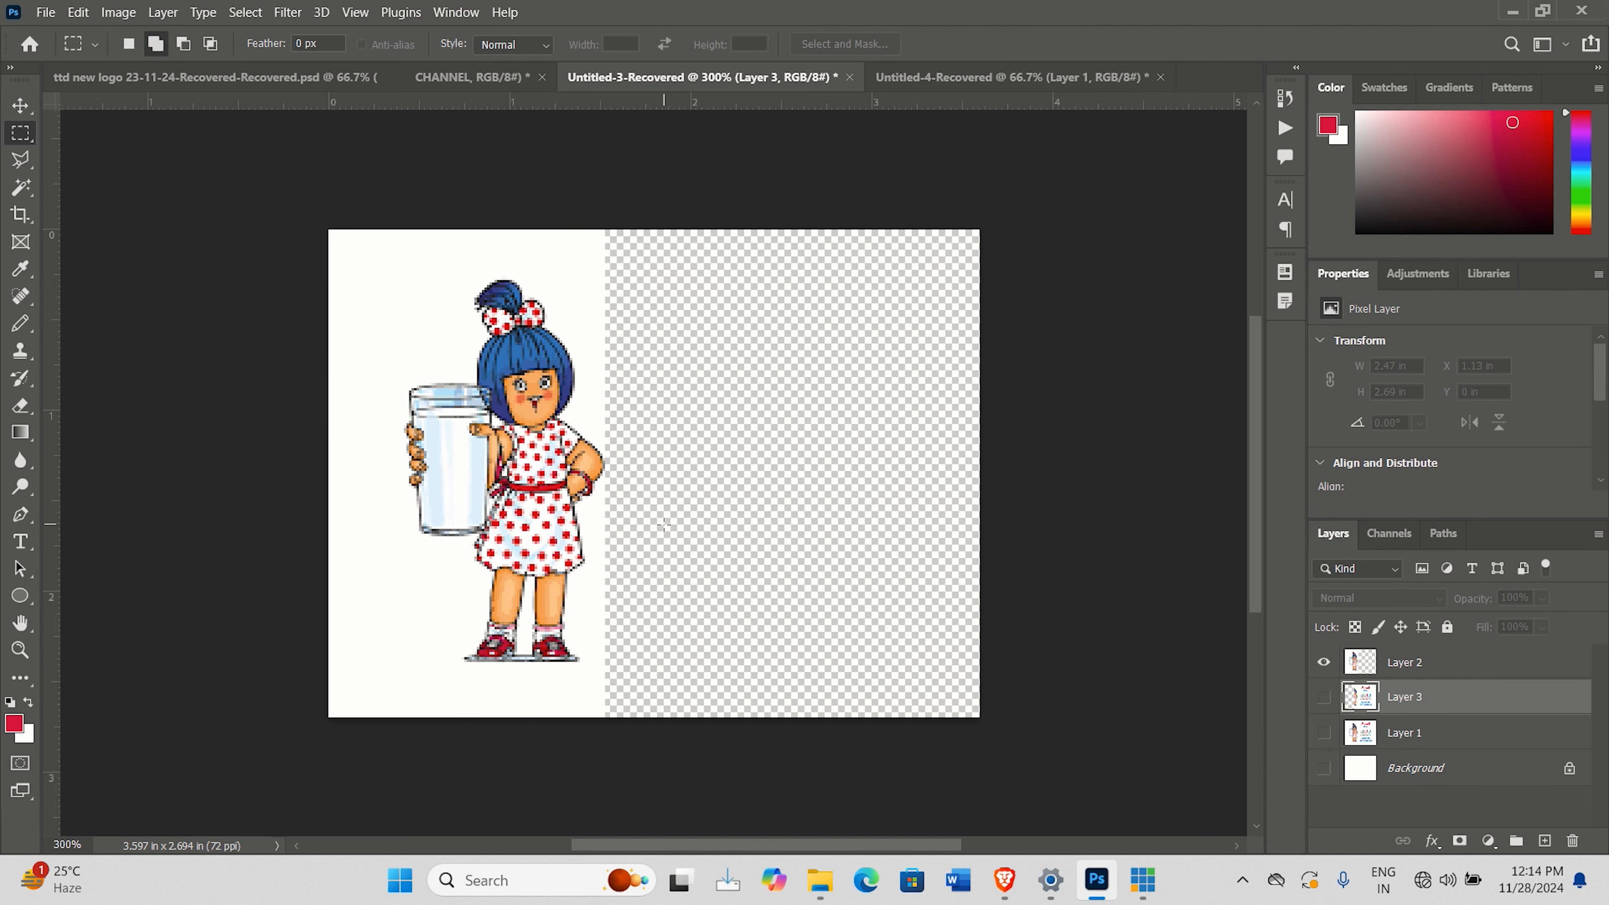
{"action": "left_click", "coordinate": [1324, 697]}
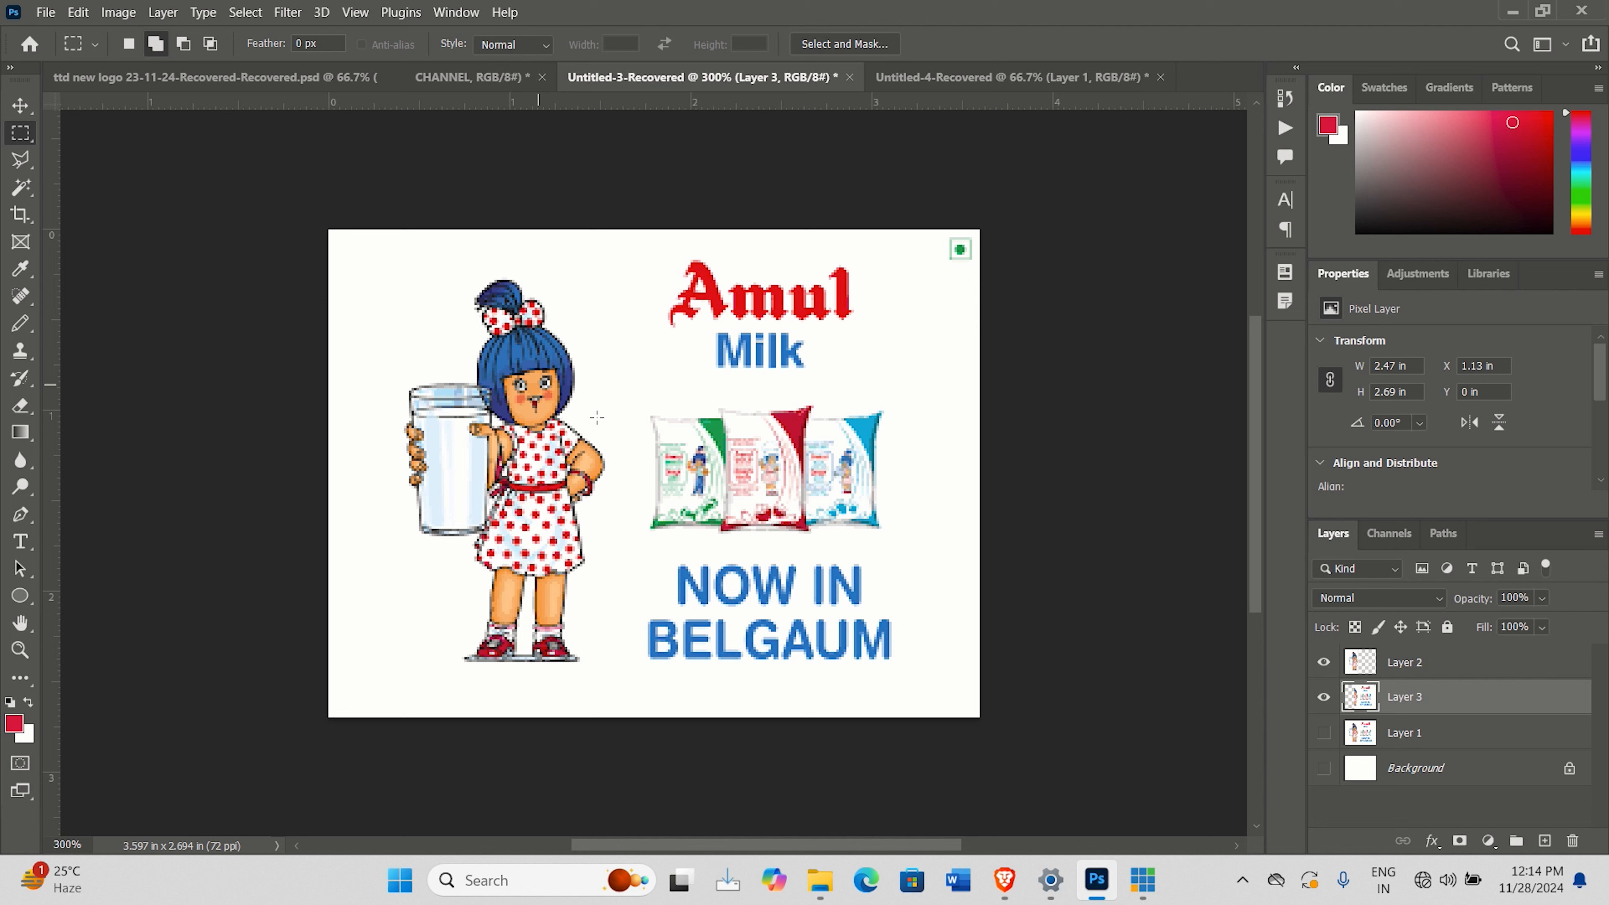
{"action": "left_click", "coordinate": [1324, 663]}
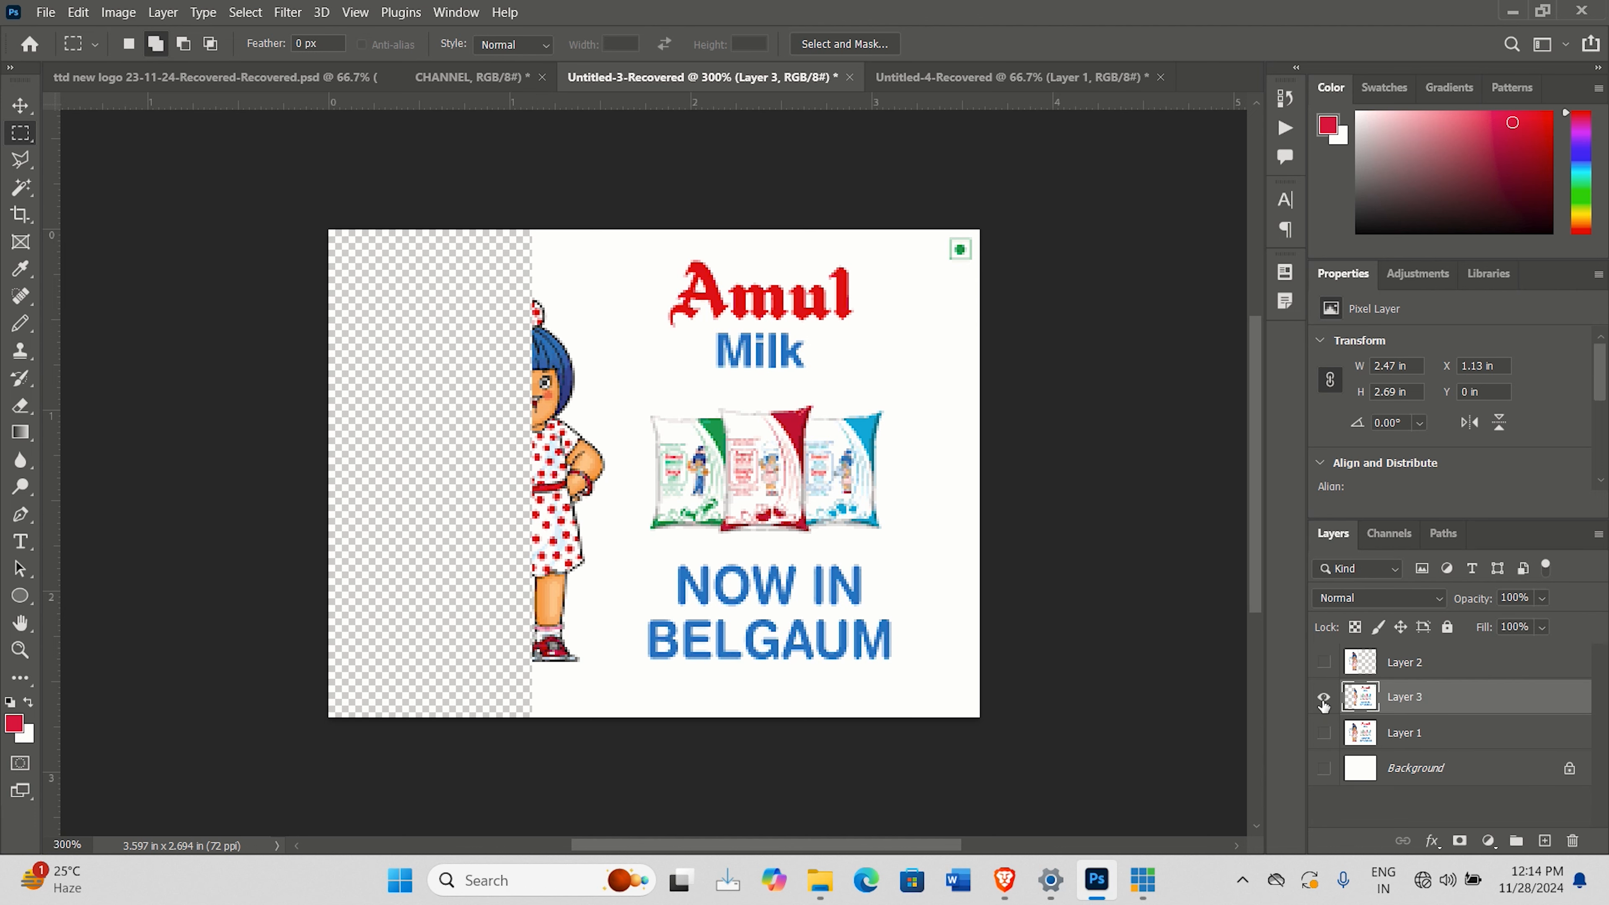
{"action": "left_click", "coordinate": [1324, 662]}
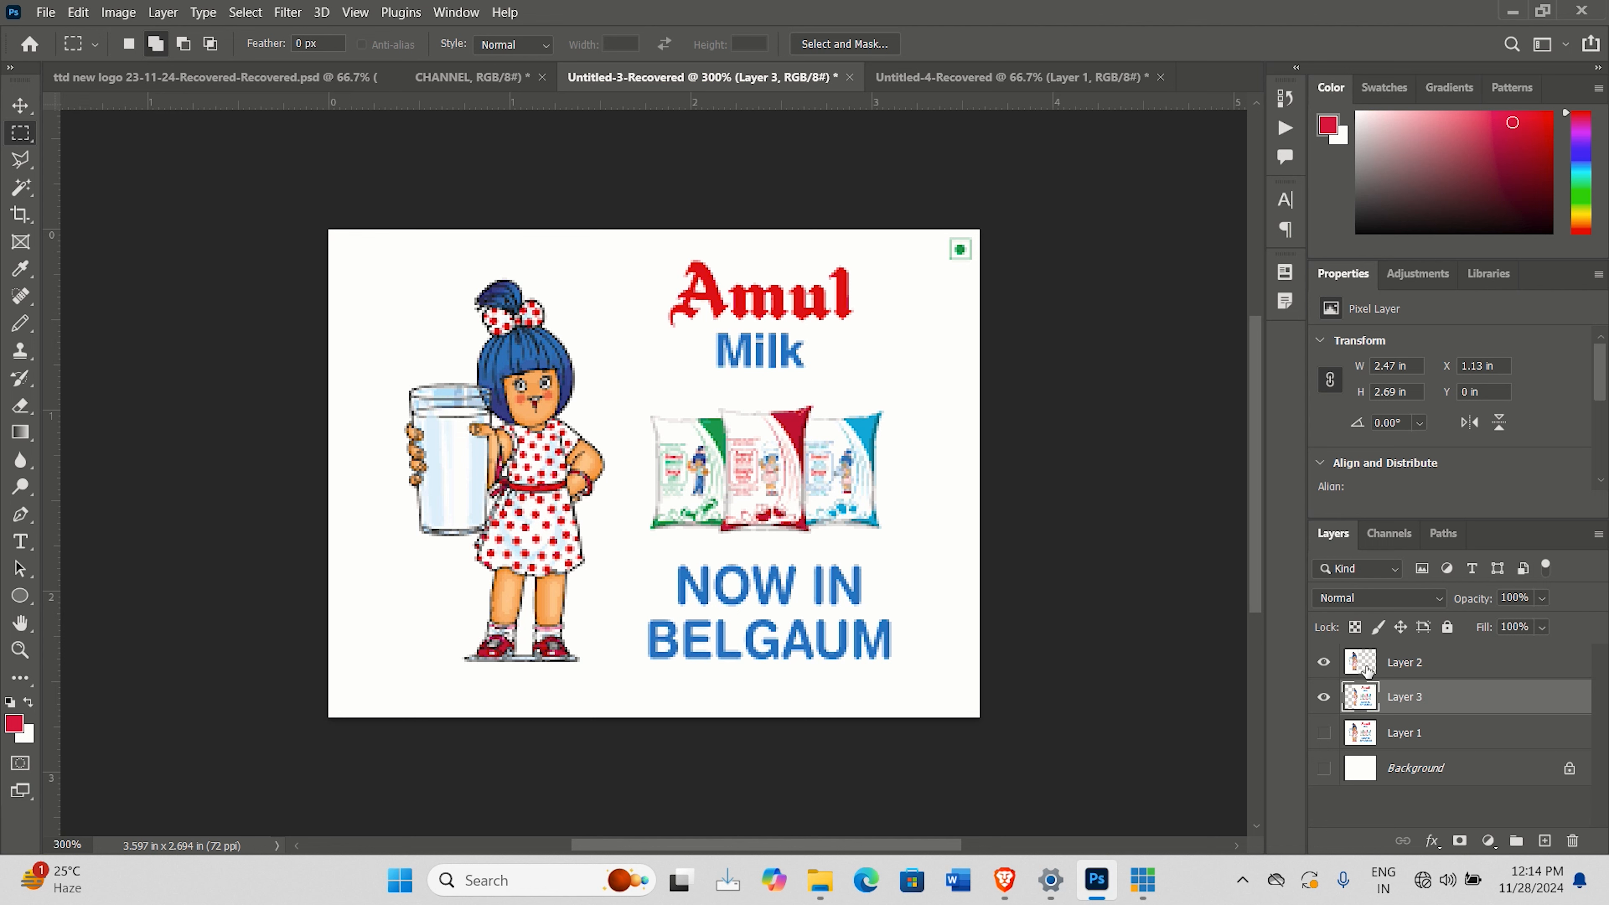
Step: Move Layer 2 left to about X -0.4 in so the girl no longer lines up with Layer 3
{"action": "left_click", "coordinate": [1422, 669]}
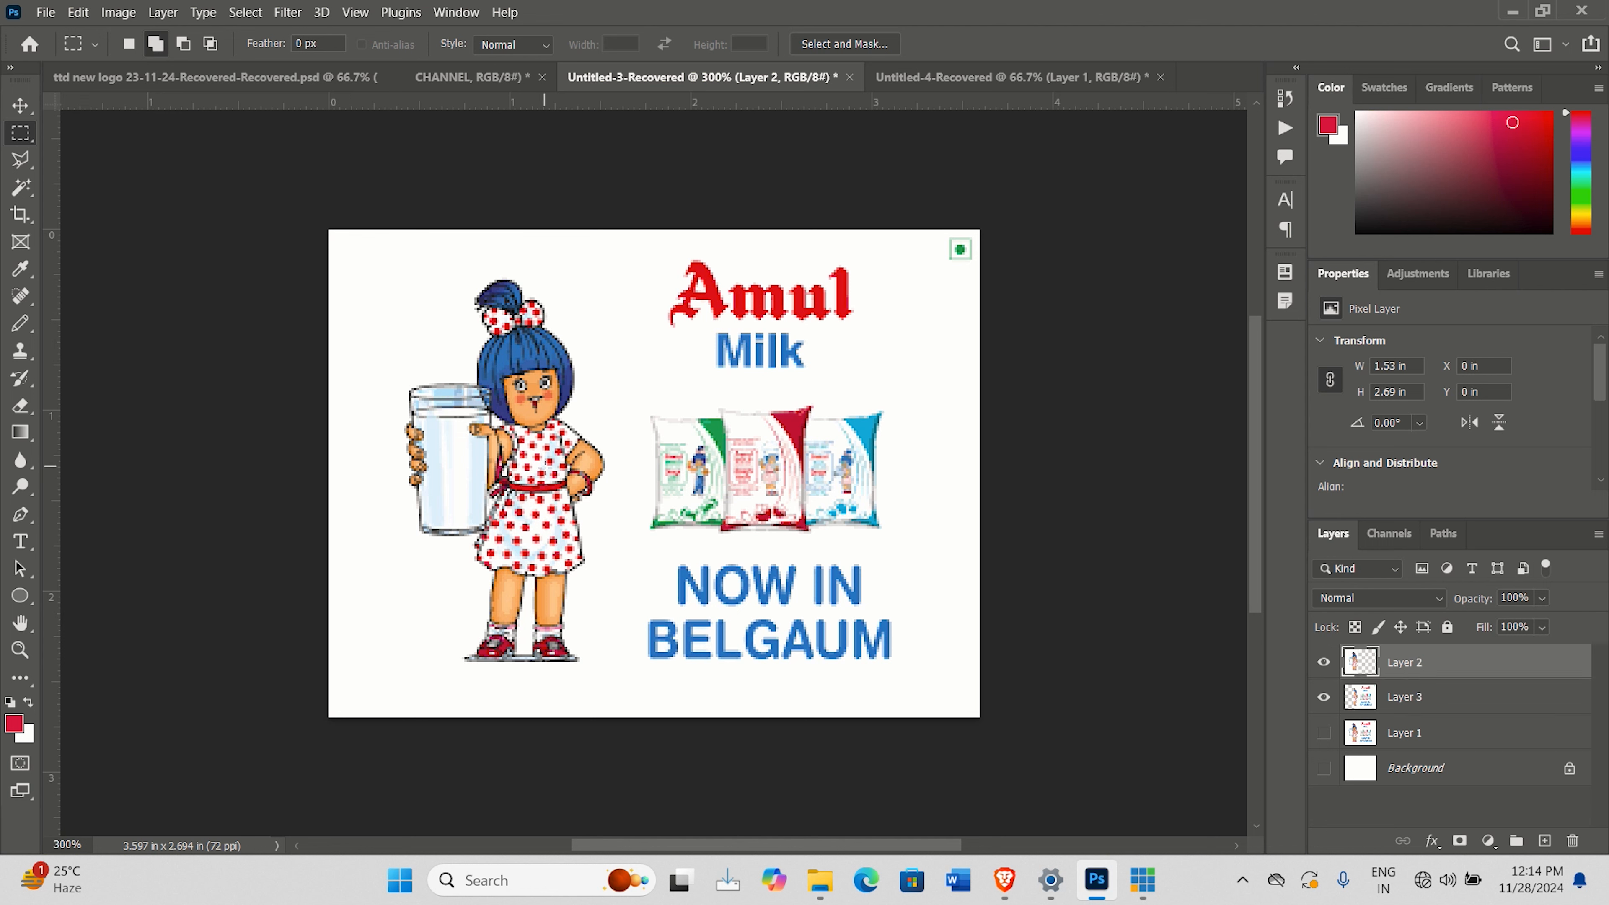
{"action": "key", "text": "v"}
{"action": "left_click_drag", "start_coordinate": [528, 458], "coordinate": [468, 448]}
{"action": "left_click_drag", "start_coordinate": [514, 576], "coordinate": [498, 596]}
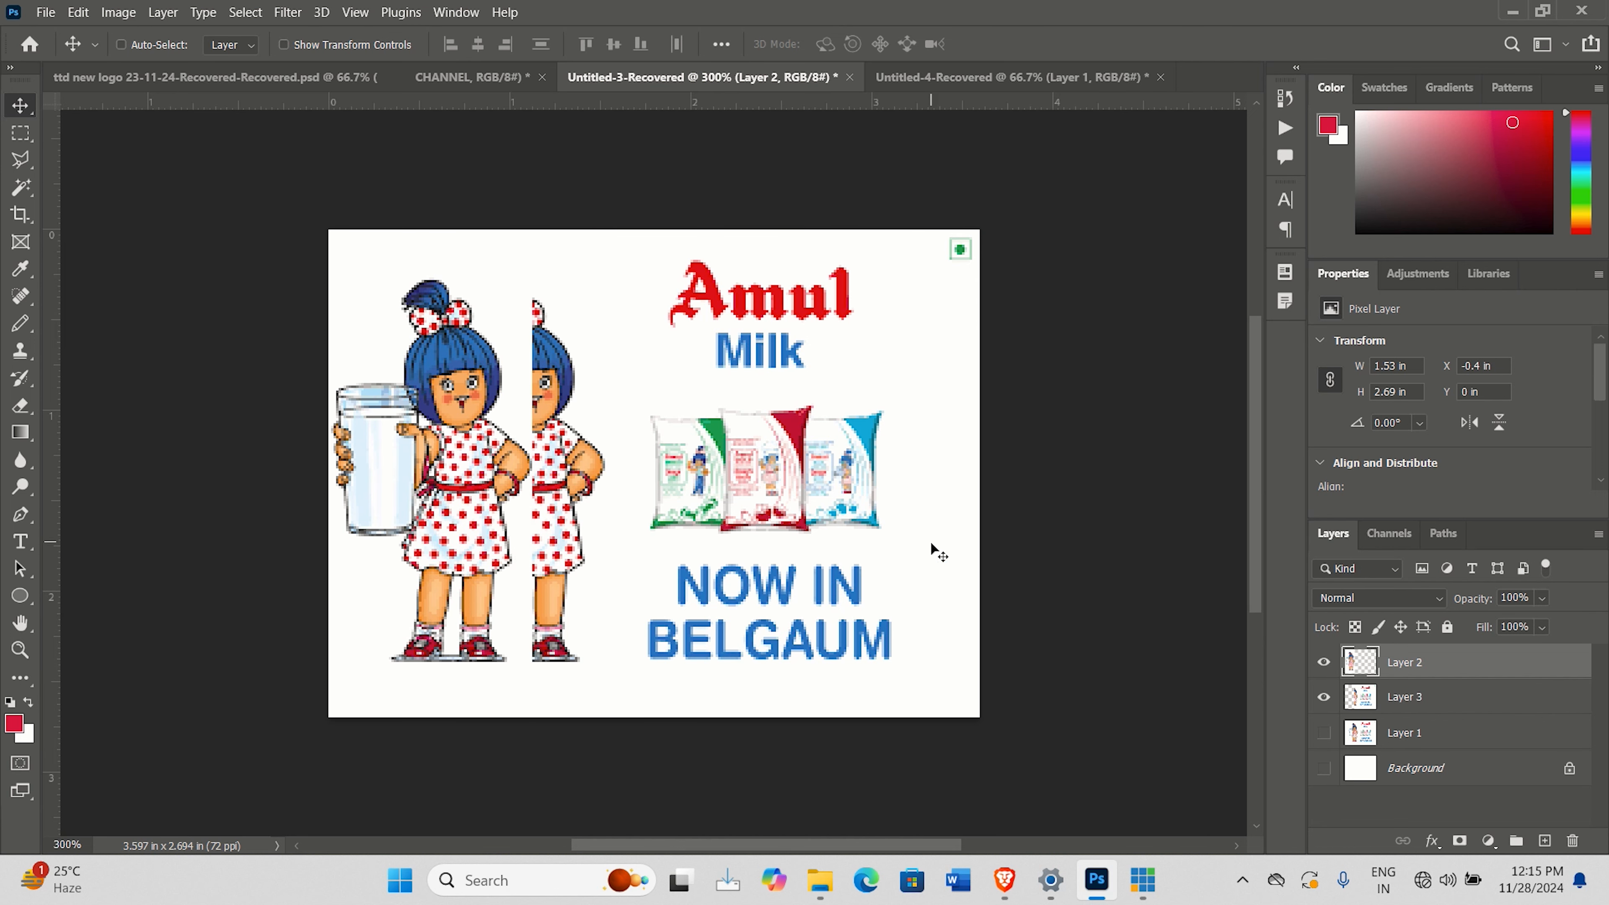
Step: Auto-align Layer 2 and Layer 3 using the Auto projection
{"action": "left_click", "coordinate": [1405, 697], "text": "shift"}
{"action": "left_click", "coordinate": [78, 13]}
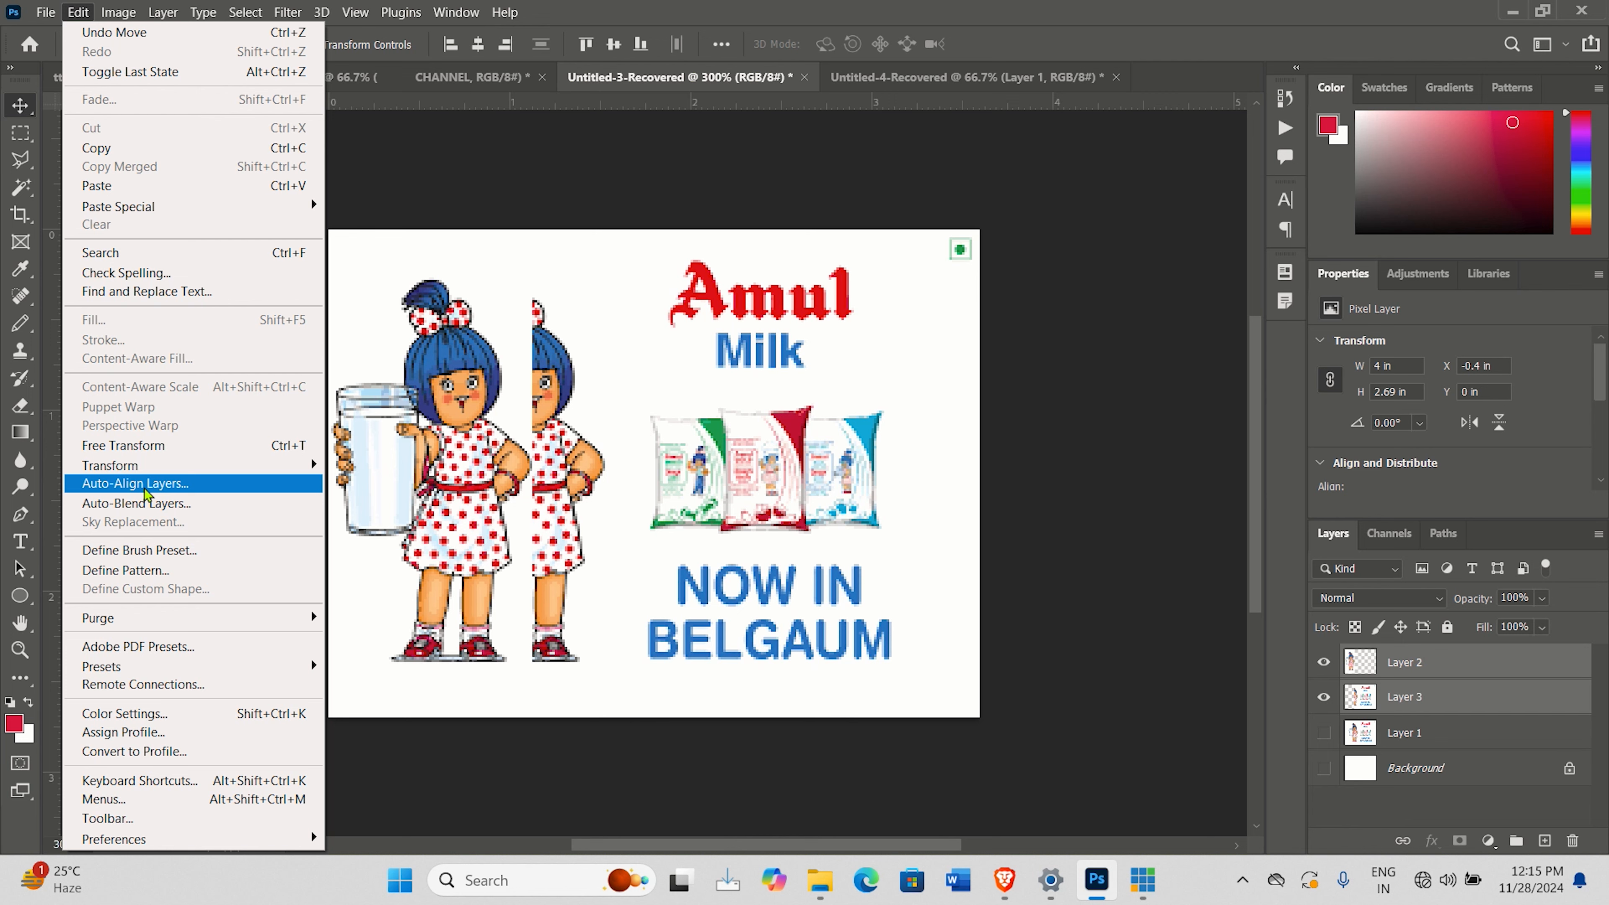
{"action": "left_click", "coordinate": [144, 484]}
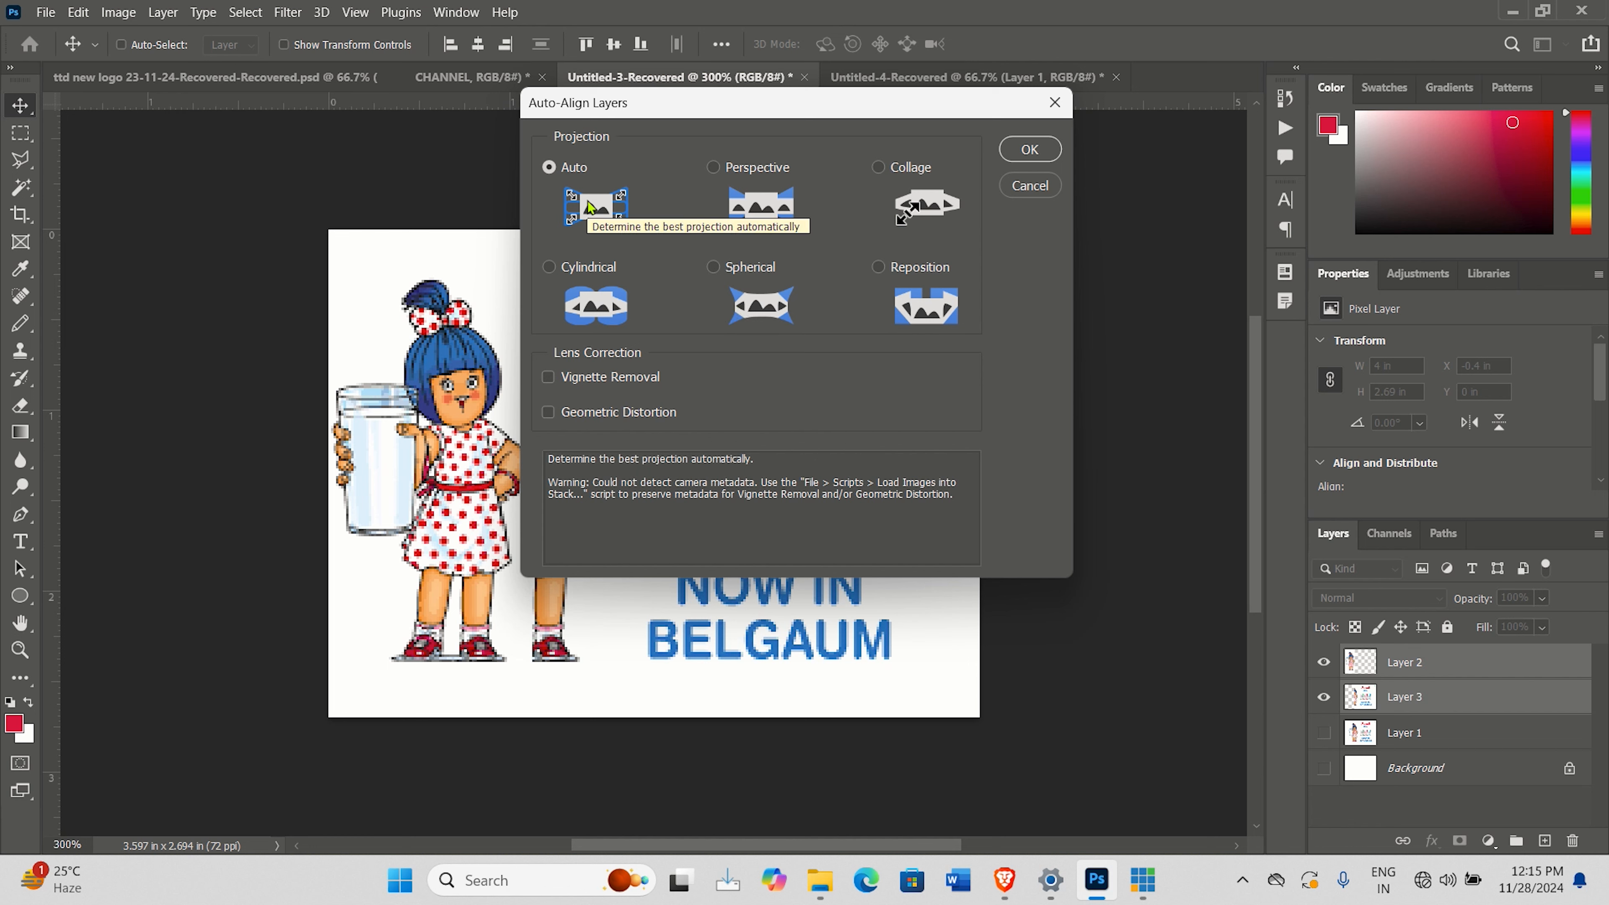
{"action": "left_click", "coordinate": [1028, 151]}
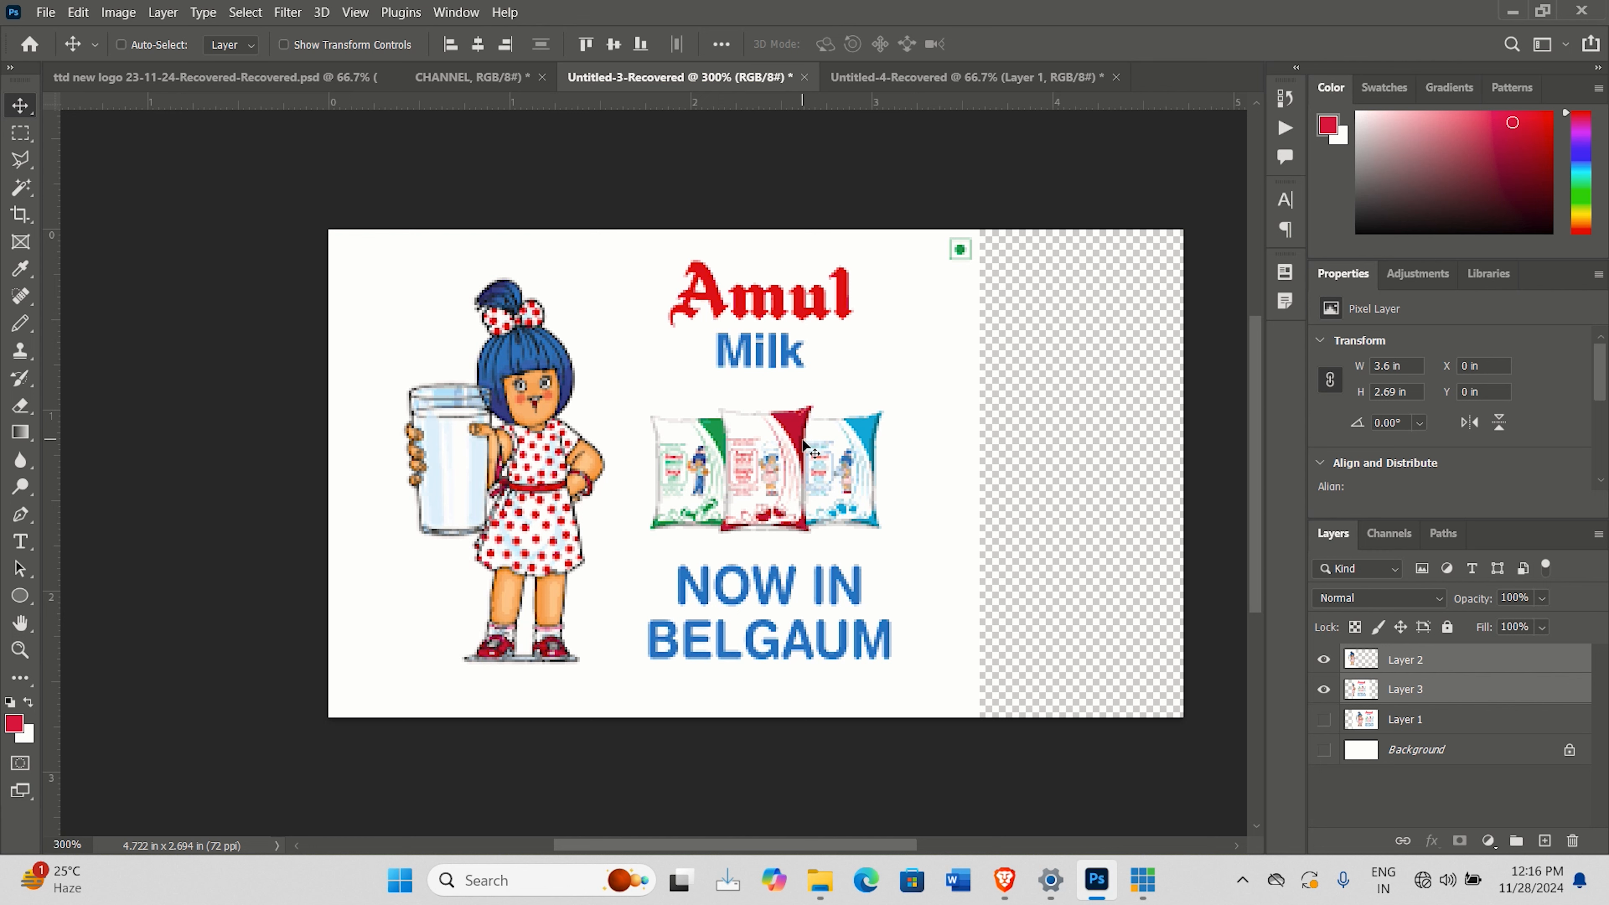
Step: Undo the auto-alignment and restore it to compare the layers before and after
{"action": "key", "text": "z"}
{"action": "key", "text": "ctrl+z"}
{"action": "key", "text": "ctrl+z"}
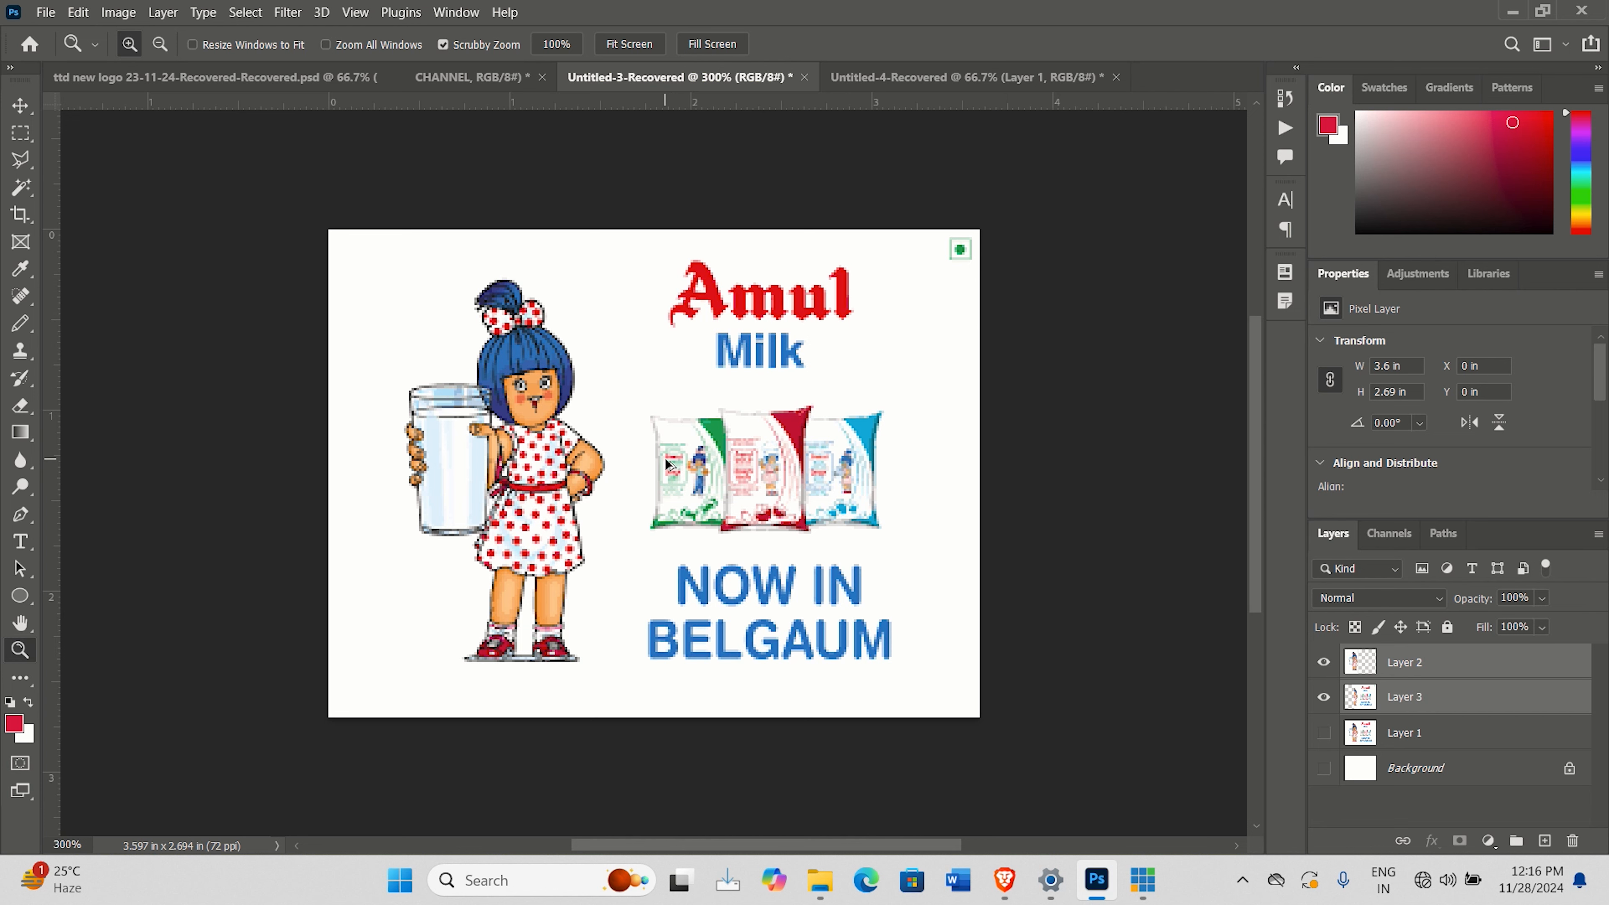
{"action": "key", "text": "ctrl+z"}
{"action": "key", "text": "ctrl+z"}
{"action": "key", "text": "ctrl+z"}
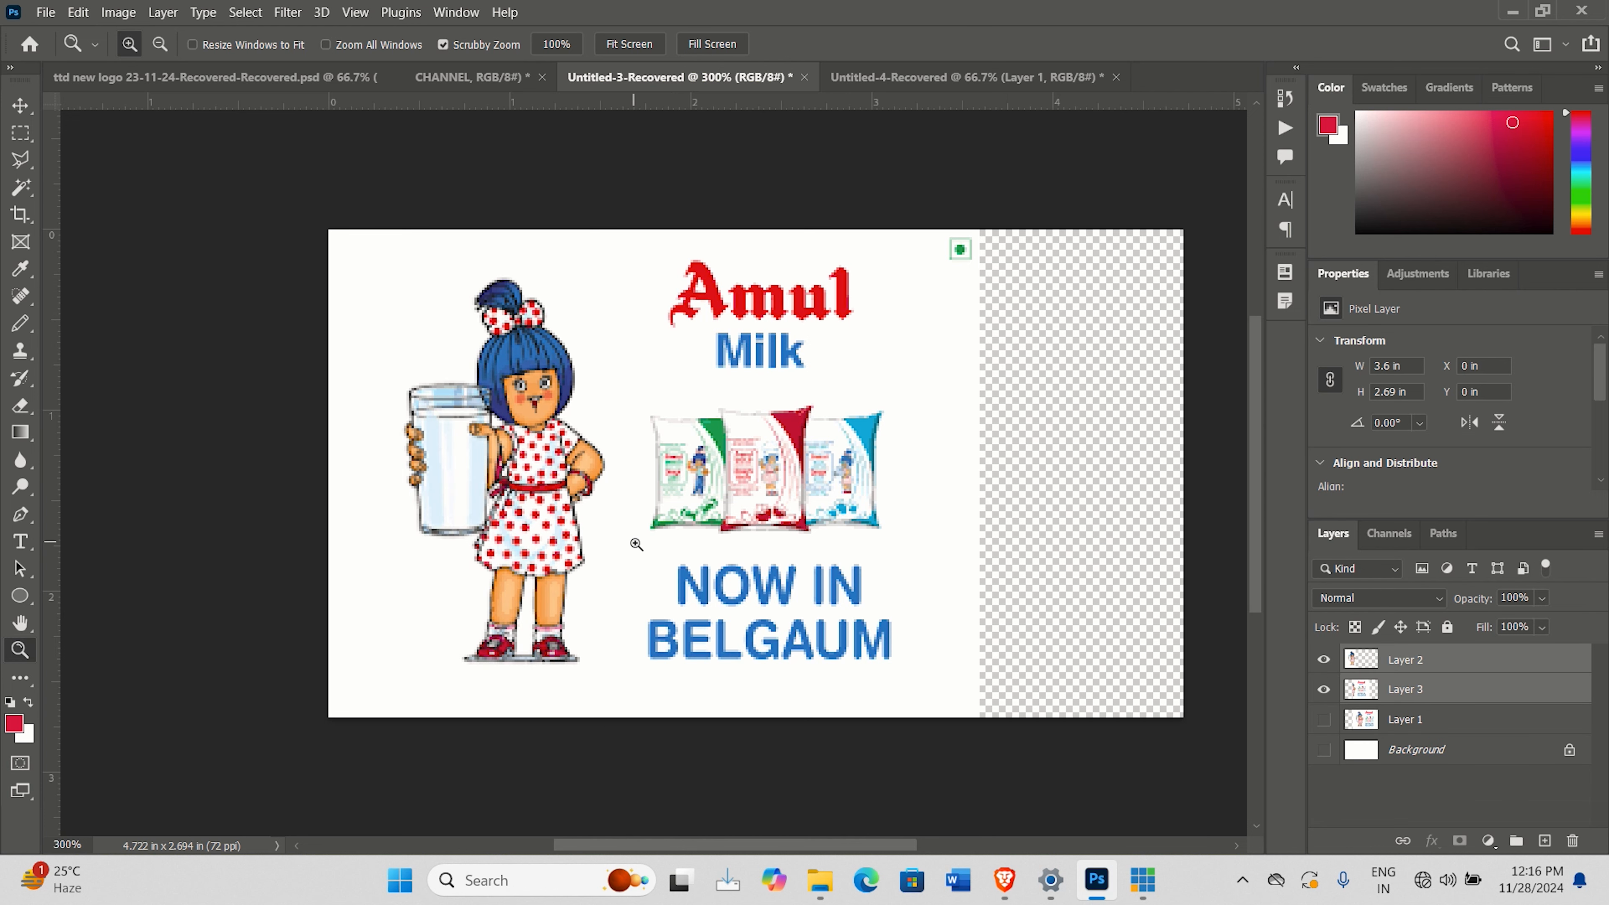
Step: Auto-blend Layer 2 and Layer 3 with the Stack Images method and Seamless Tones and Colors enabled
{"action": "left_click", "coordinate": [81, 17]}
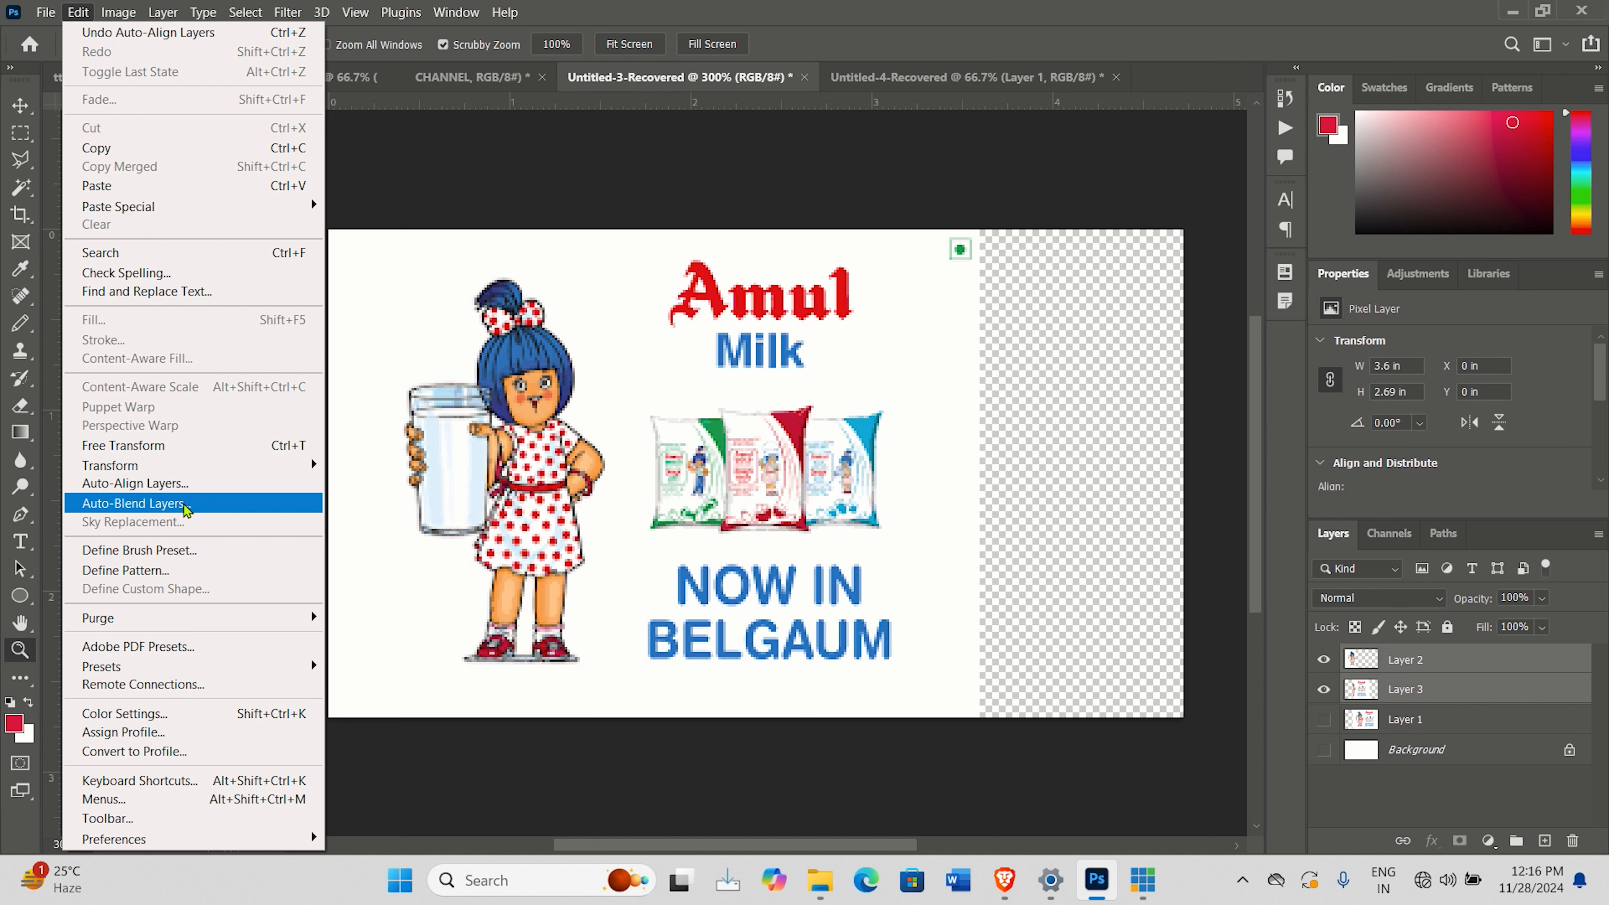
{"action": "left_click", "coordinate": [244, 506]}
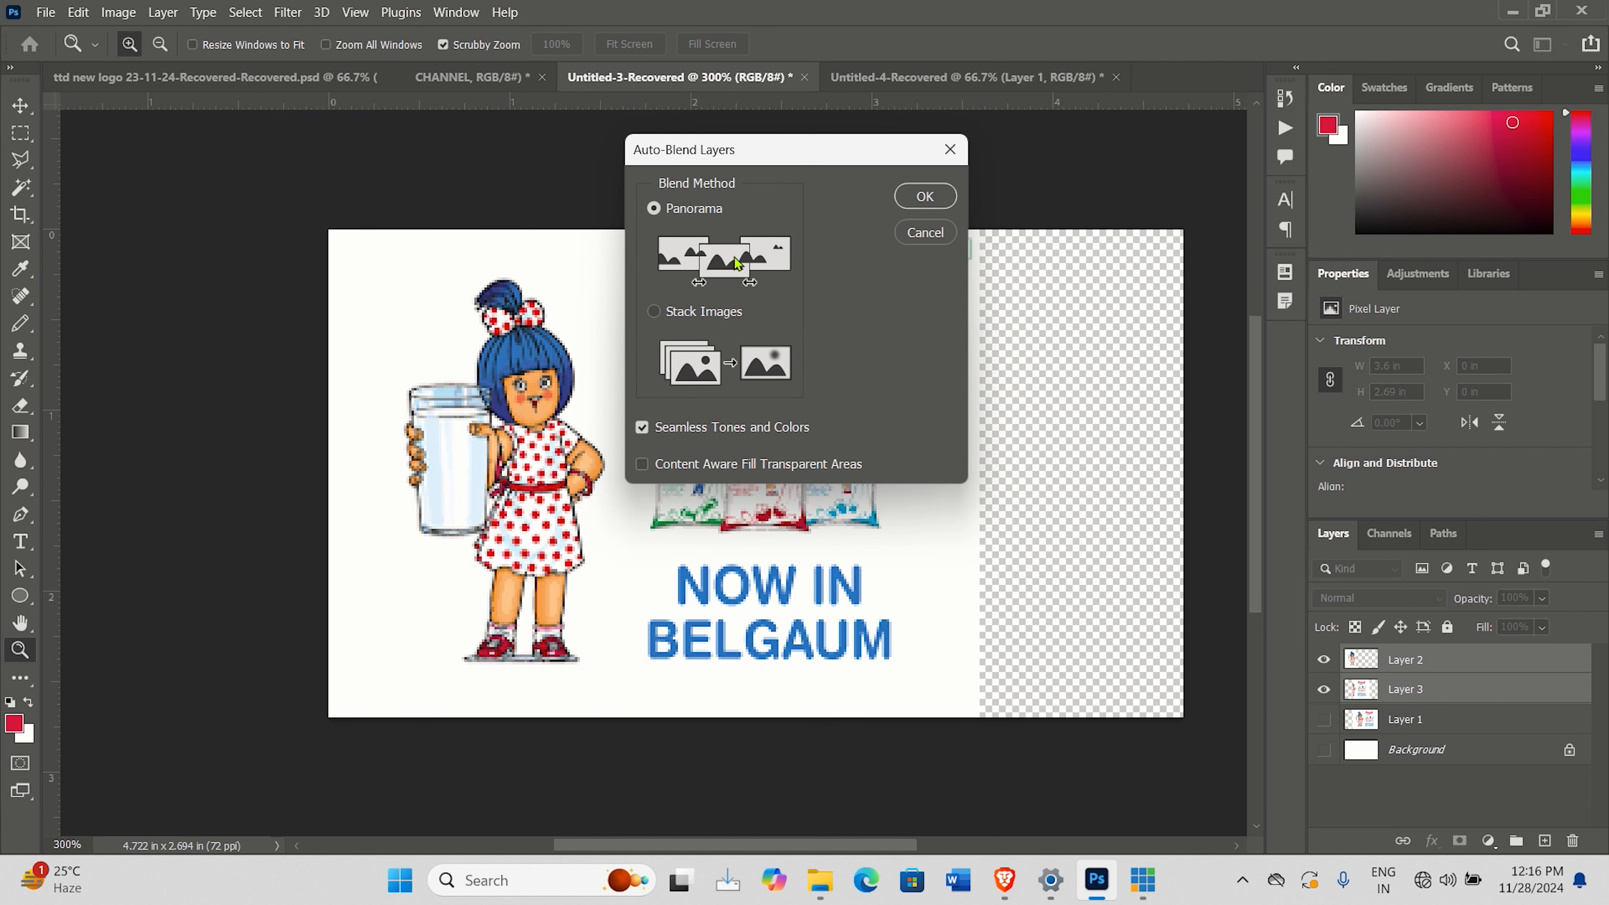
{"action": "left_click", "coordinate": [654, 312]}
{"action": "left_click", "coordinate": [930, 197]}
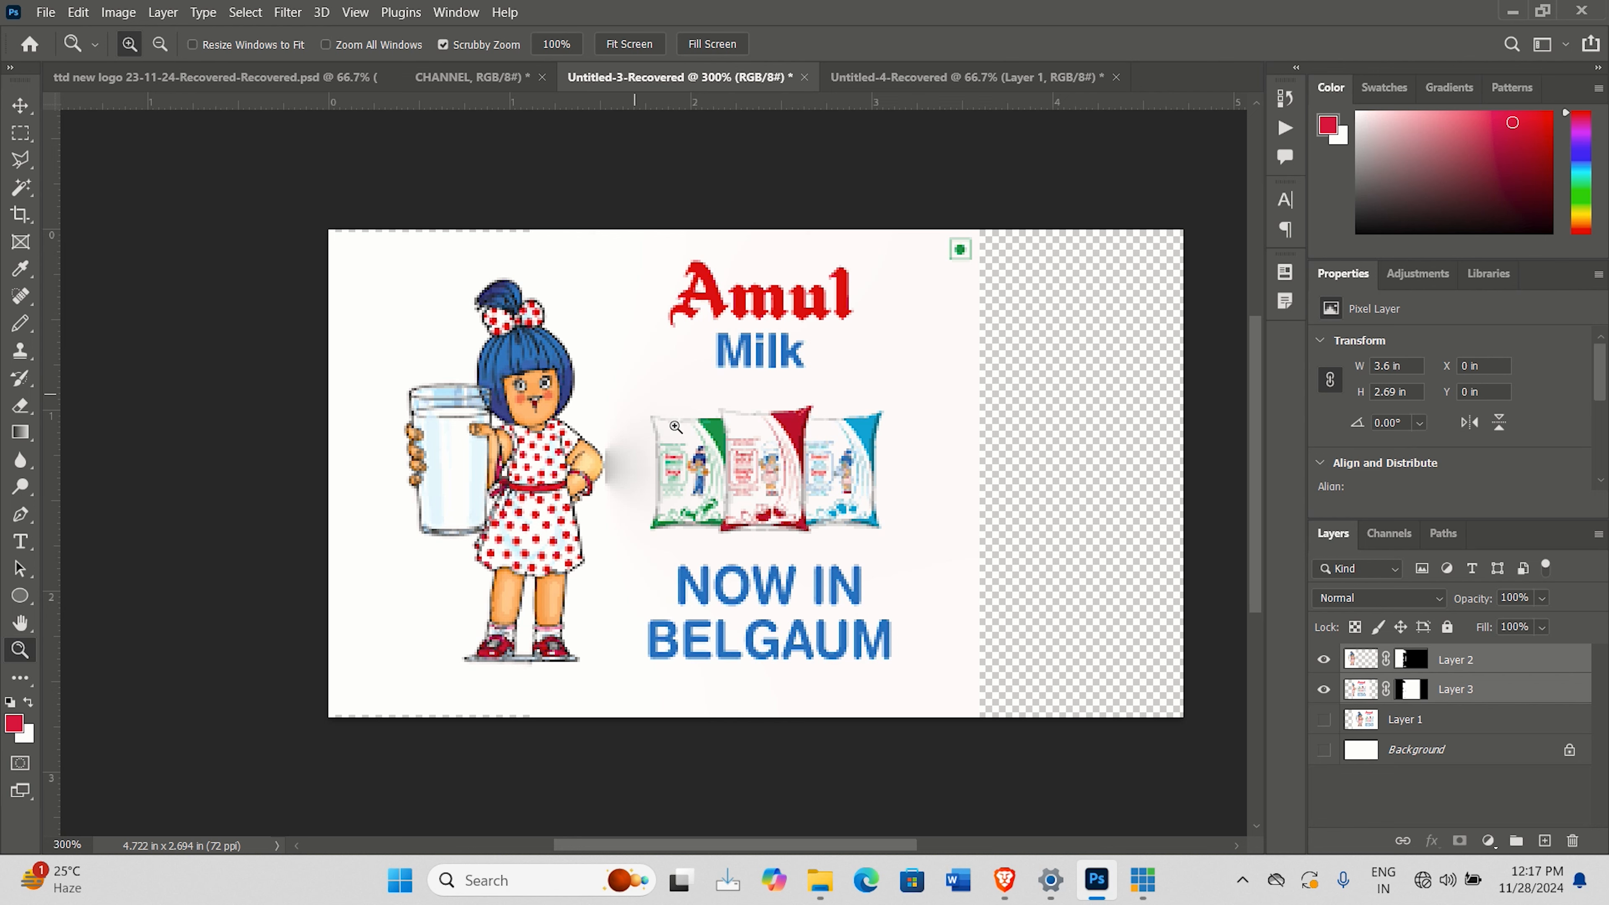
Step: Hide Layer 2 briefly and show it again to examine how the blended layers are masked
{"action": "left_click", "coordinate": [1325, 660]}
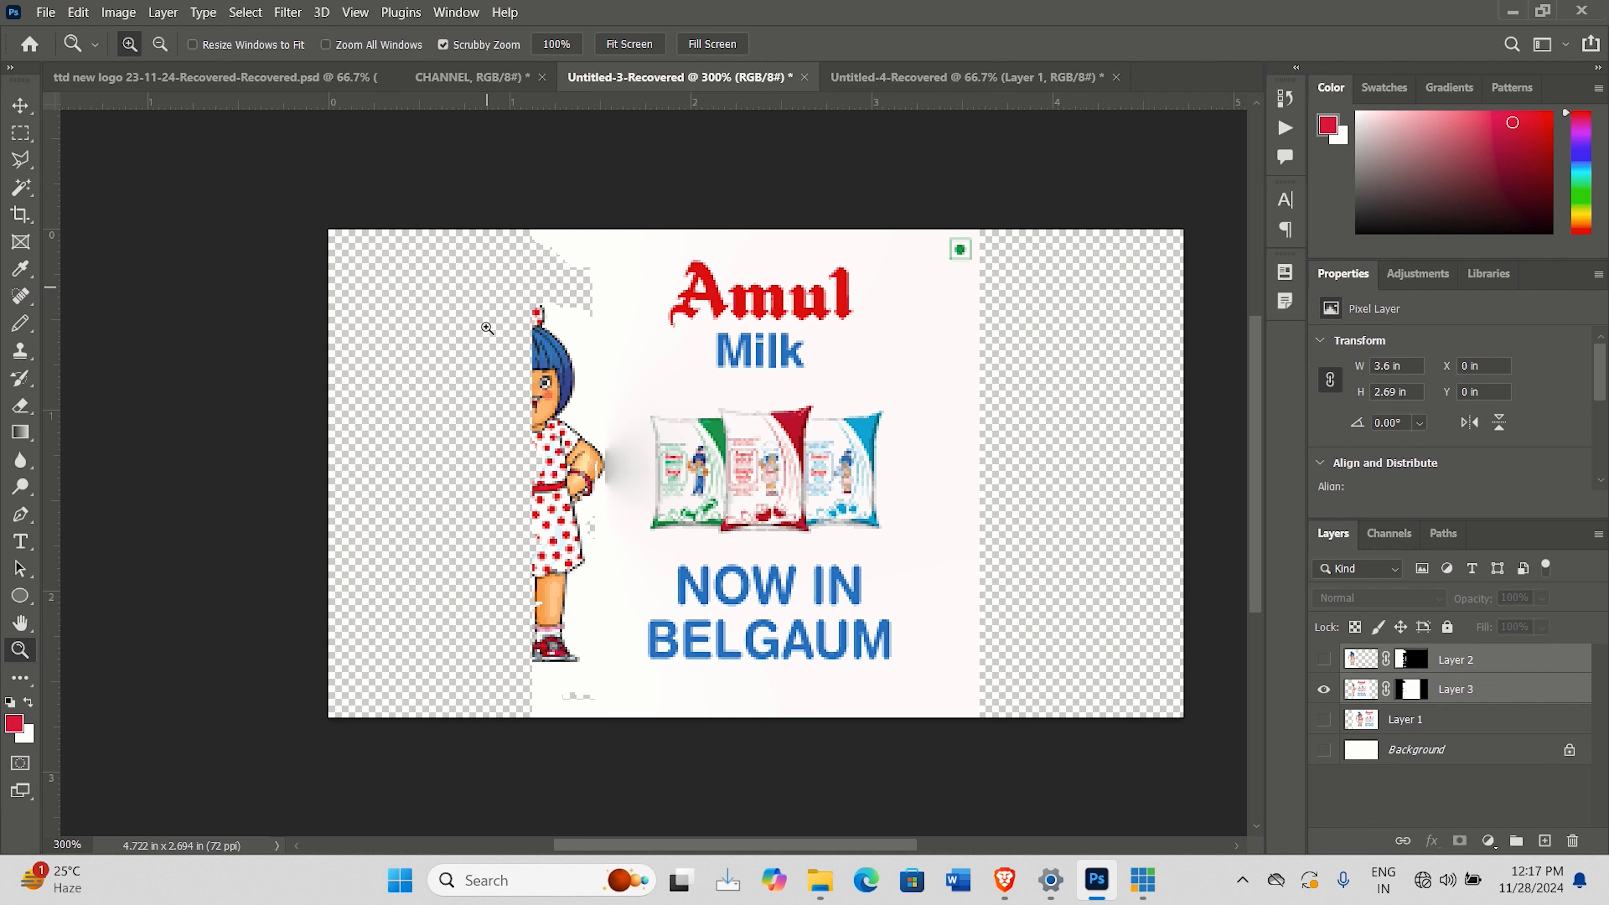
{"action": "left_click", "coordinate": [1324, 660]}
{"action": "left_click", "coordinate": [78, 12]}
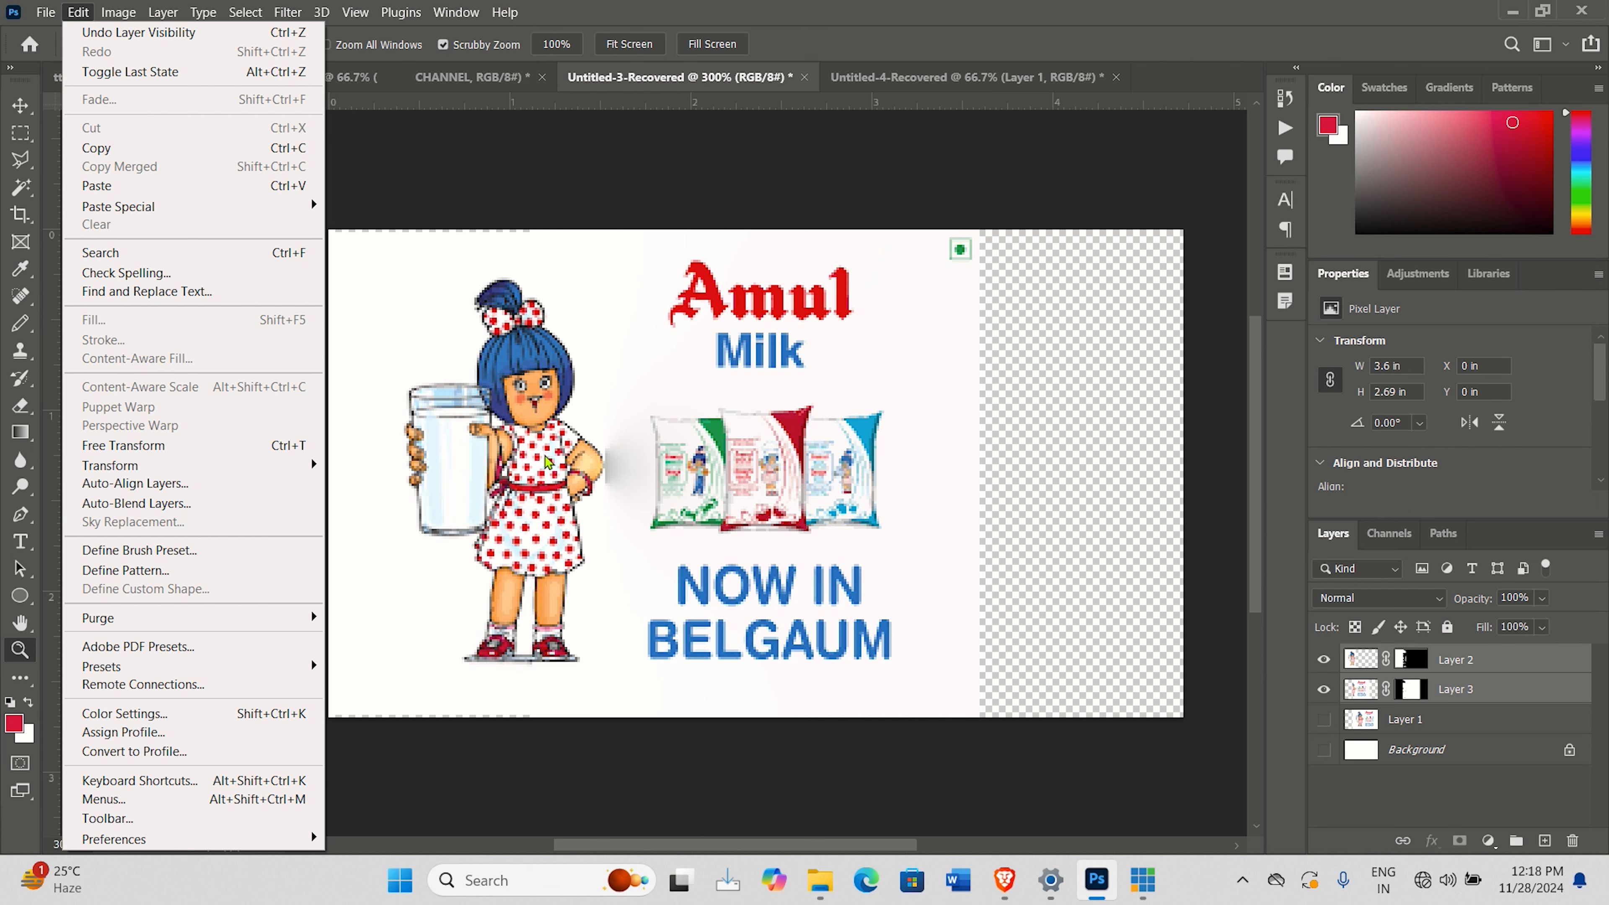
{"action": "left_click", "coordinate": [546, 462]}
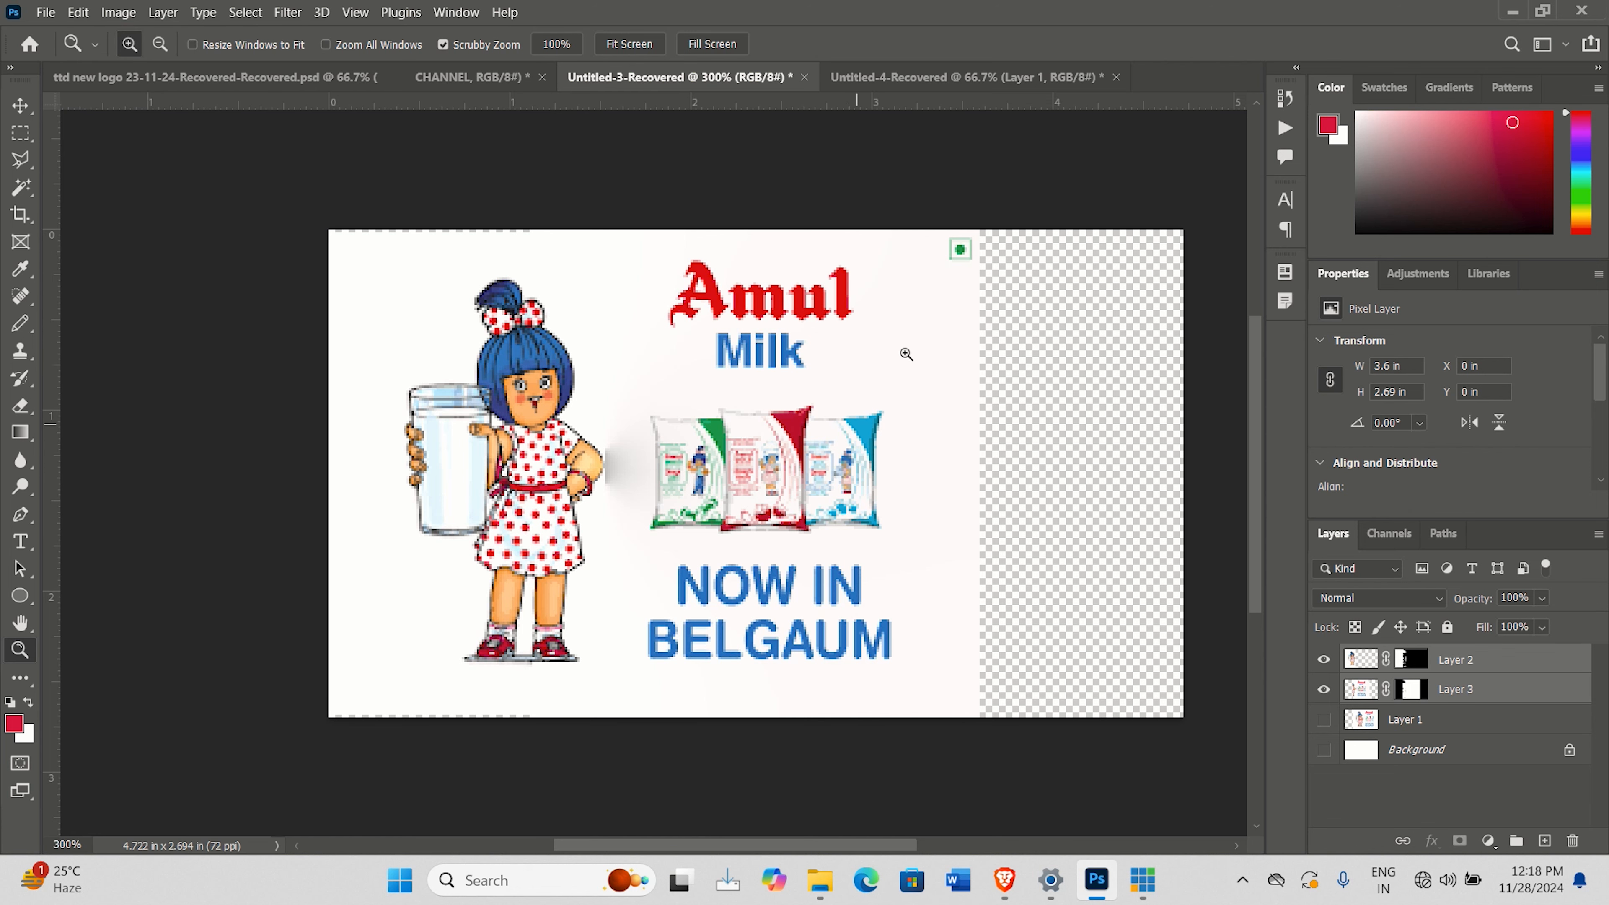
Step: In the Untitled-4-Recovered document, select the right part of Layer 1 at full height, about 6.26 in wide
{"action": "left_click", "coordinate": [960, 77]}
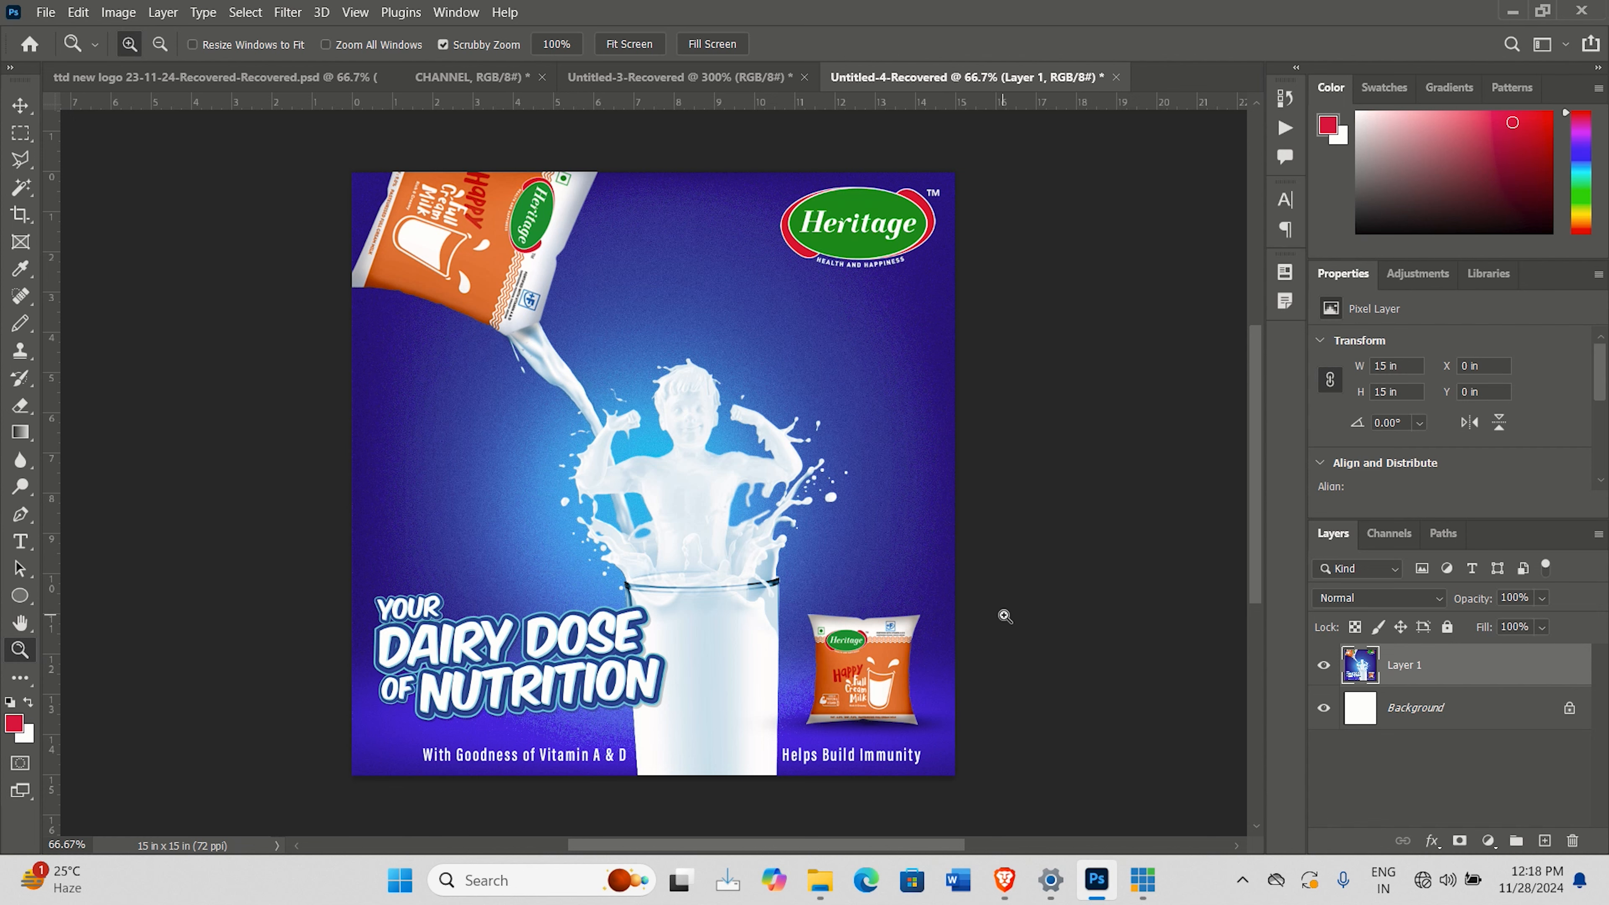
{"action": "left_click", "coordinate": [20, 133]}
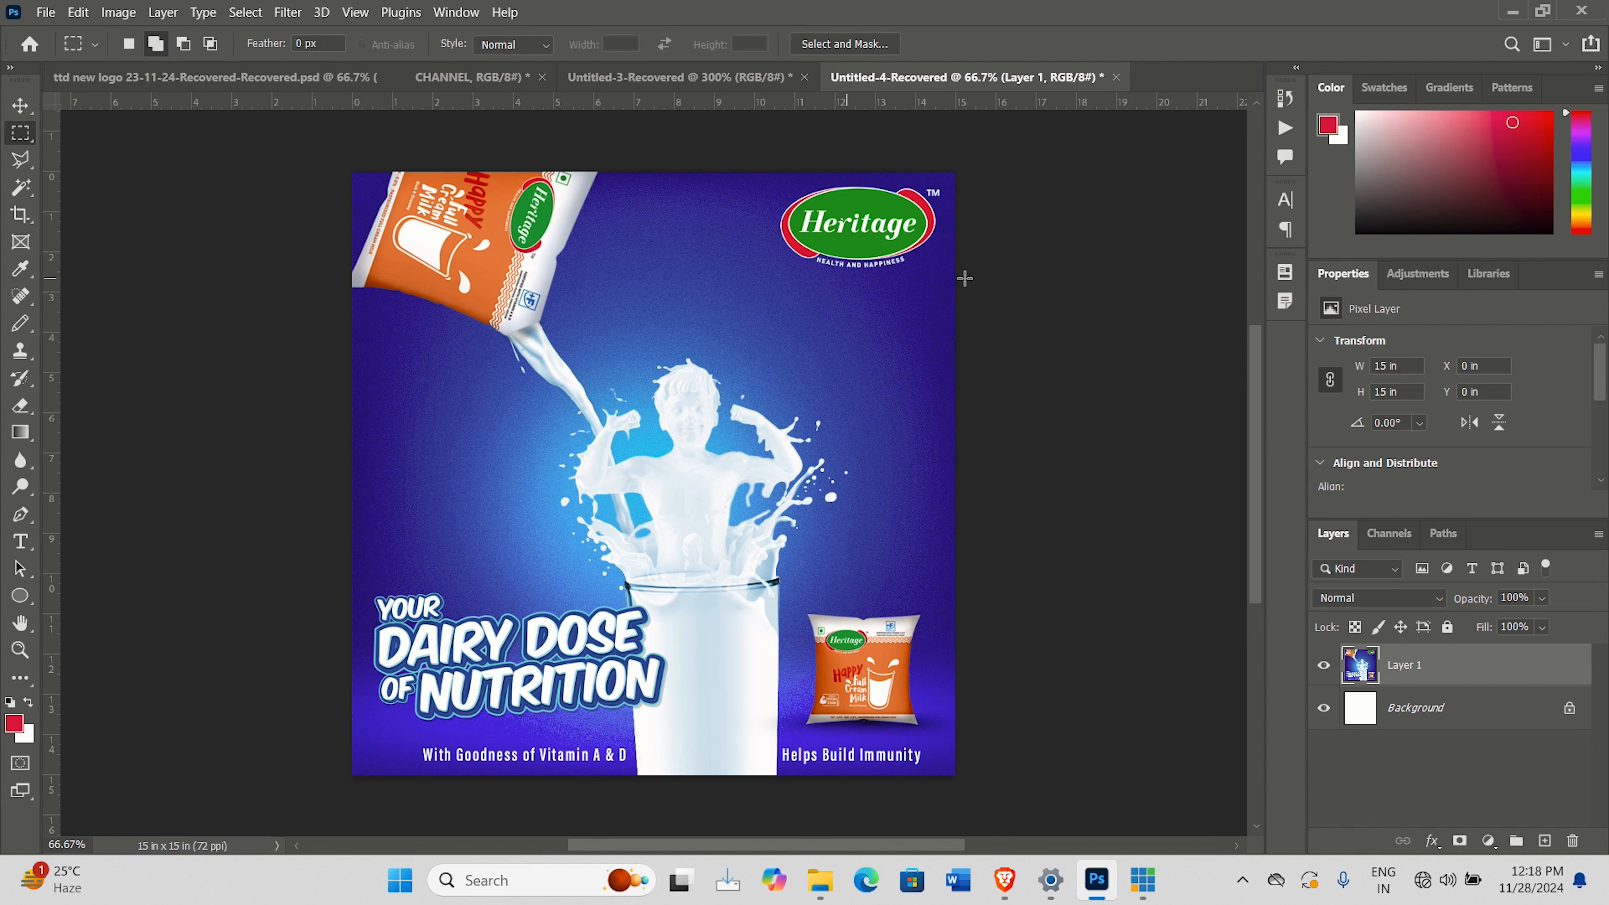
{"action": "left_click_drag", "start_coordinate": [1069, 155], "coordinate": [704, 810]}
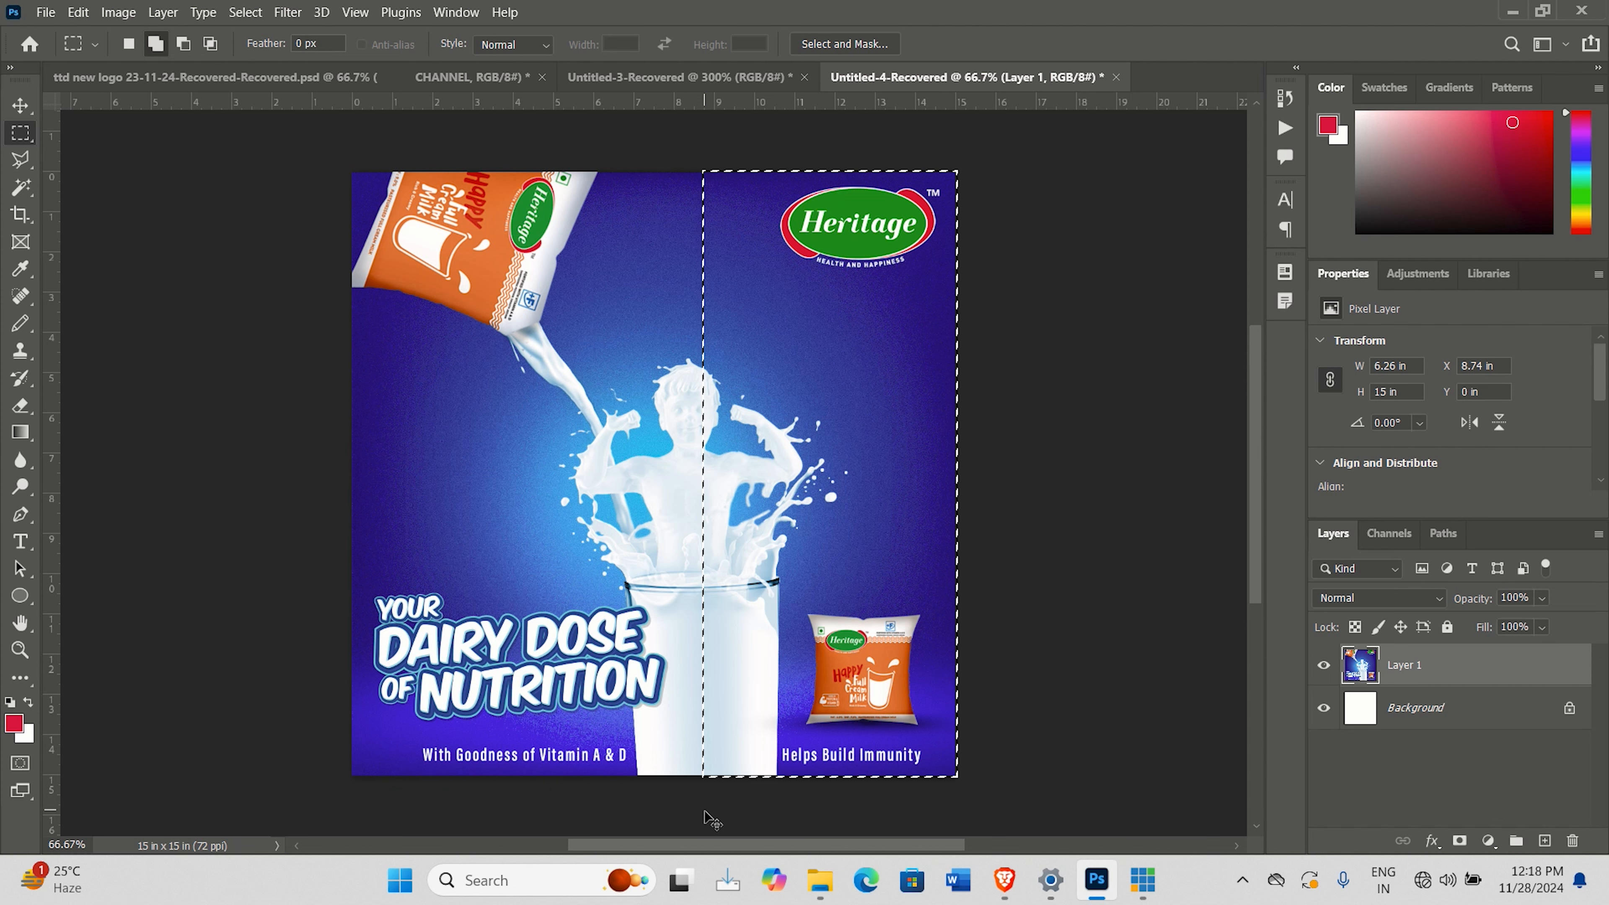
Step: Cut the selected part onto its own layer in place, reload its outline as a selection and merge it back into Layer 1
{"action": "key", "text": "ctrl+x"}
{"action": "key", "text": "ctrl+shift+v"}
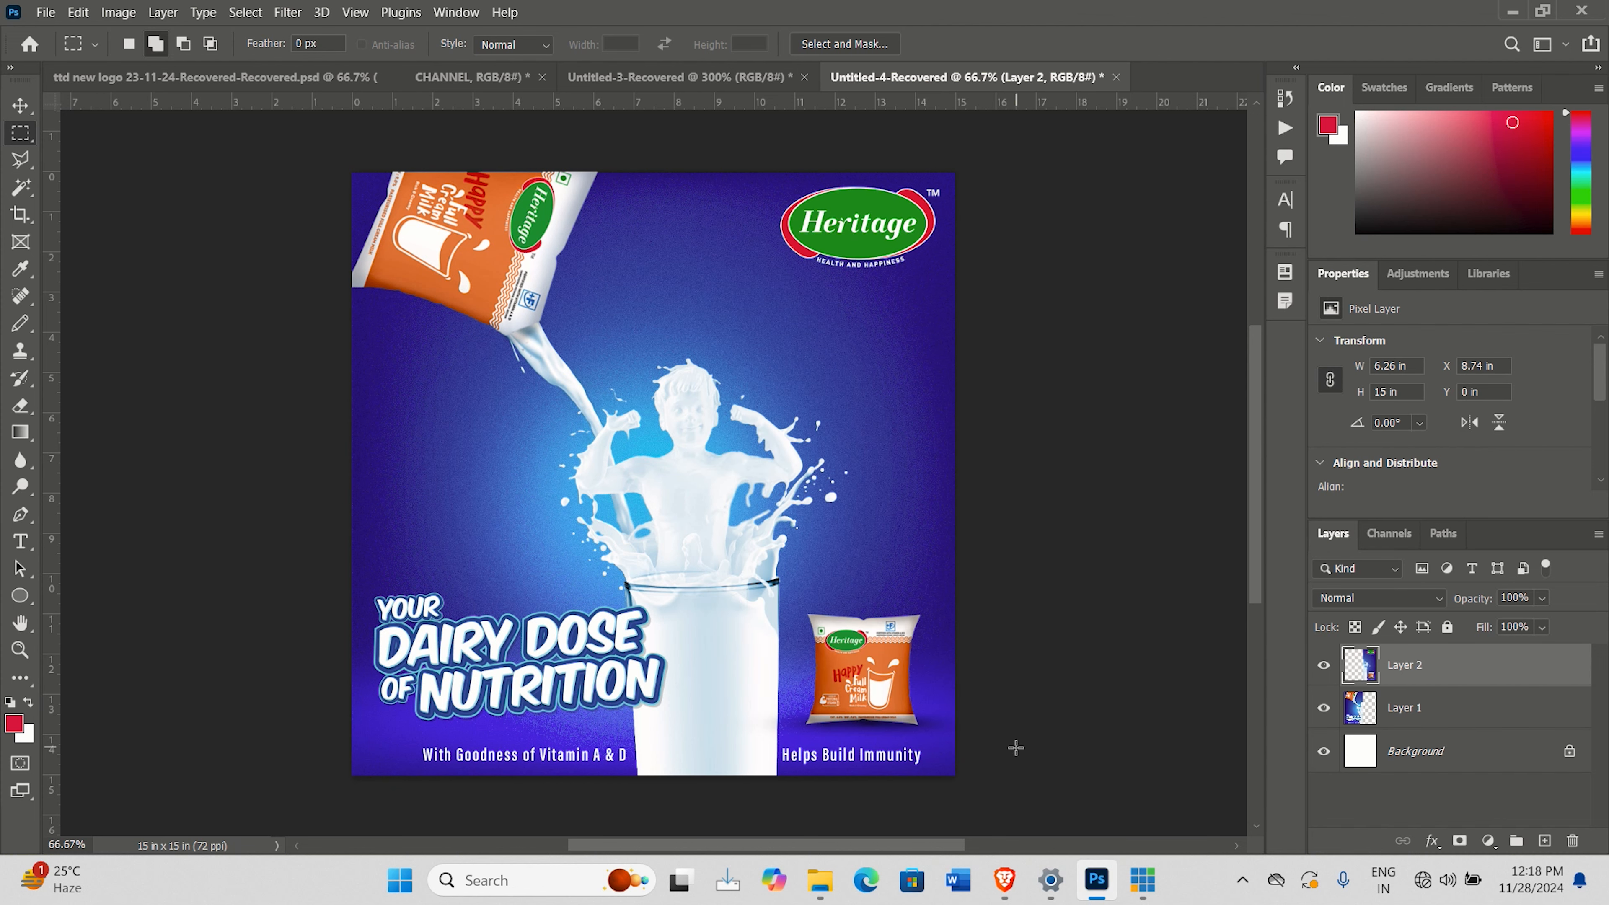
{"action": "left_click", "coordinate": [1361, 664], "text": "ctrl"}
{"action": "key", "text": "ctrl+e"}
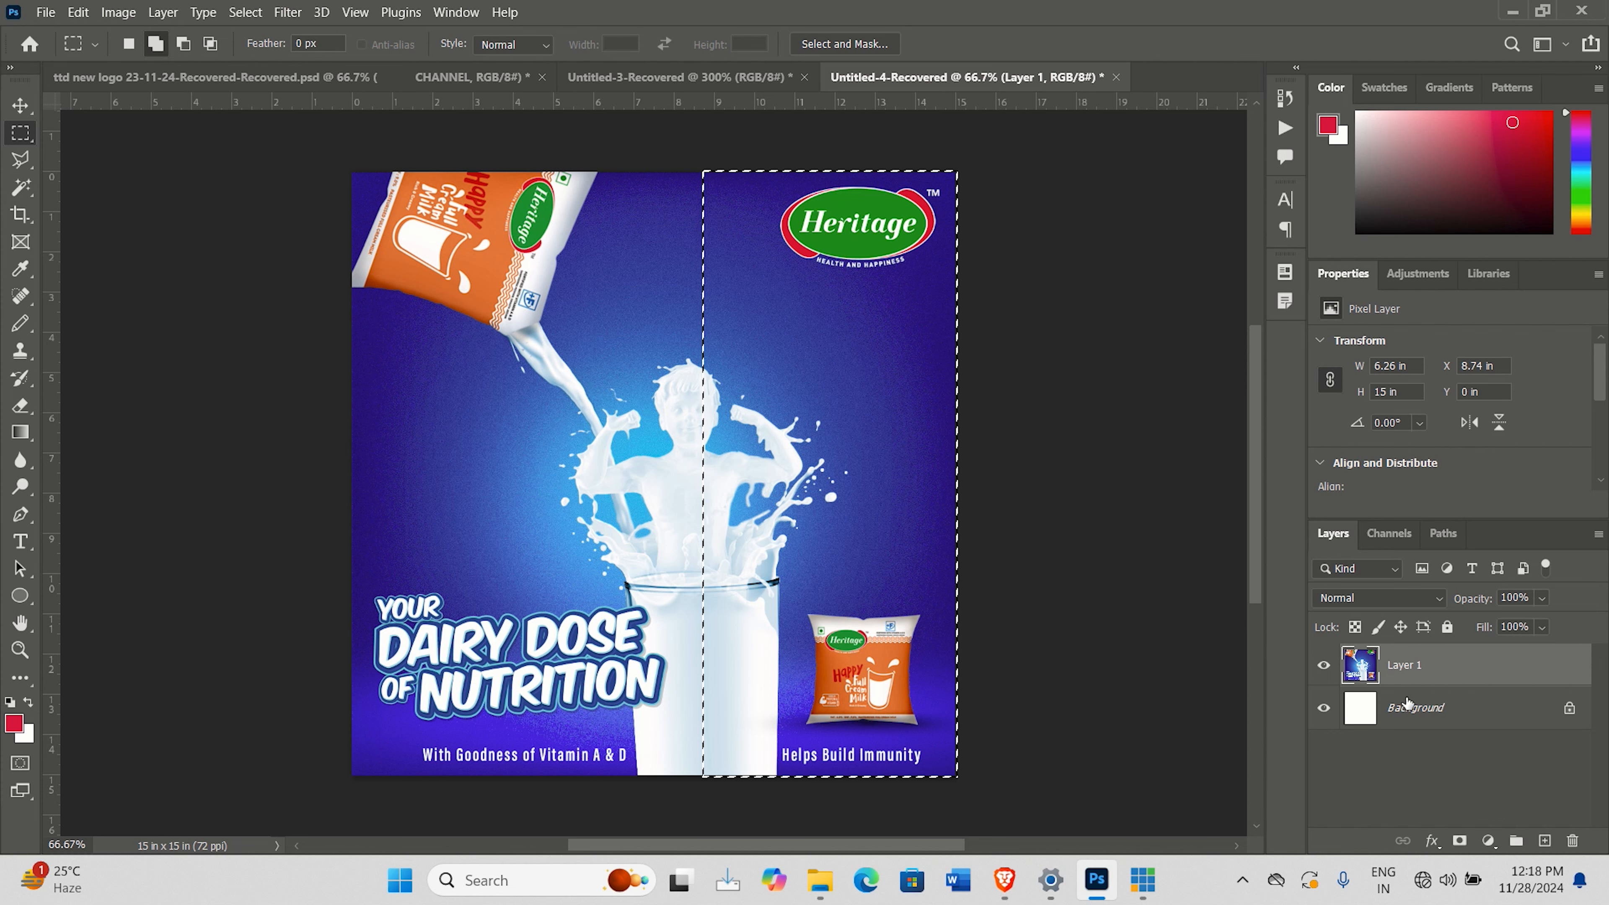
Step: Copy the selected right part to a new layer, then raise its contrast and lower its brightness with Brightness/Contrast
{"action": "key", "text": "ctrl+j"}
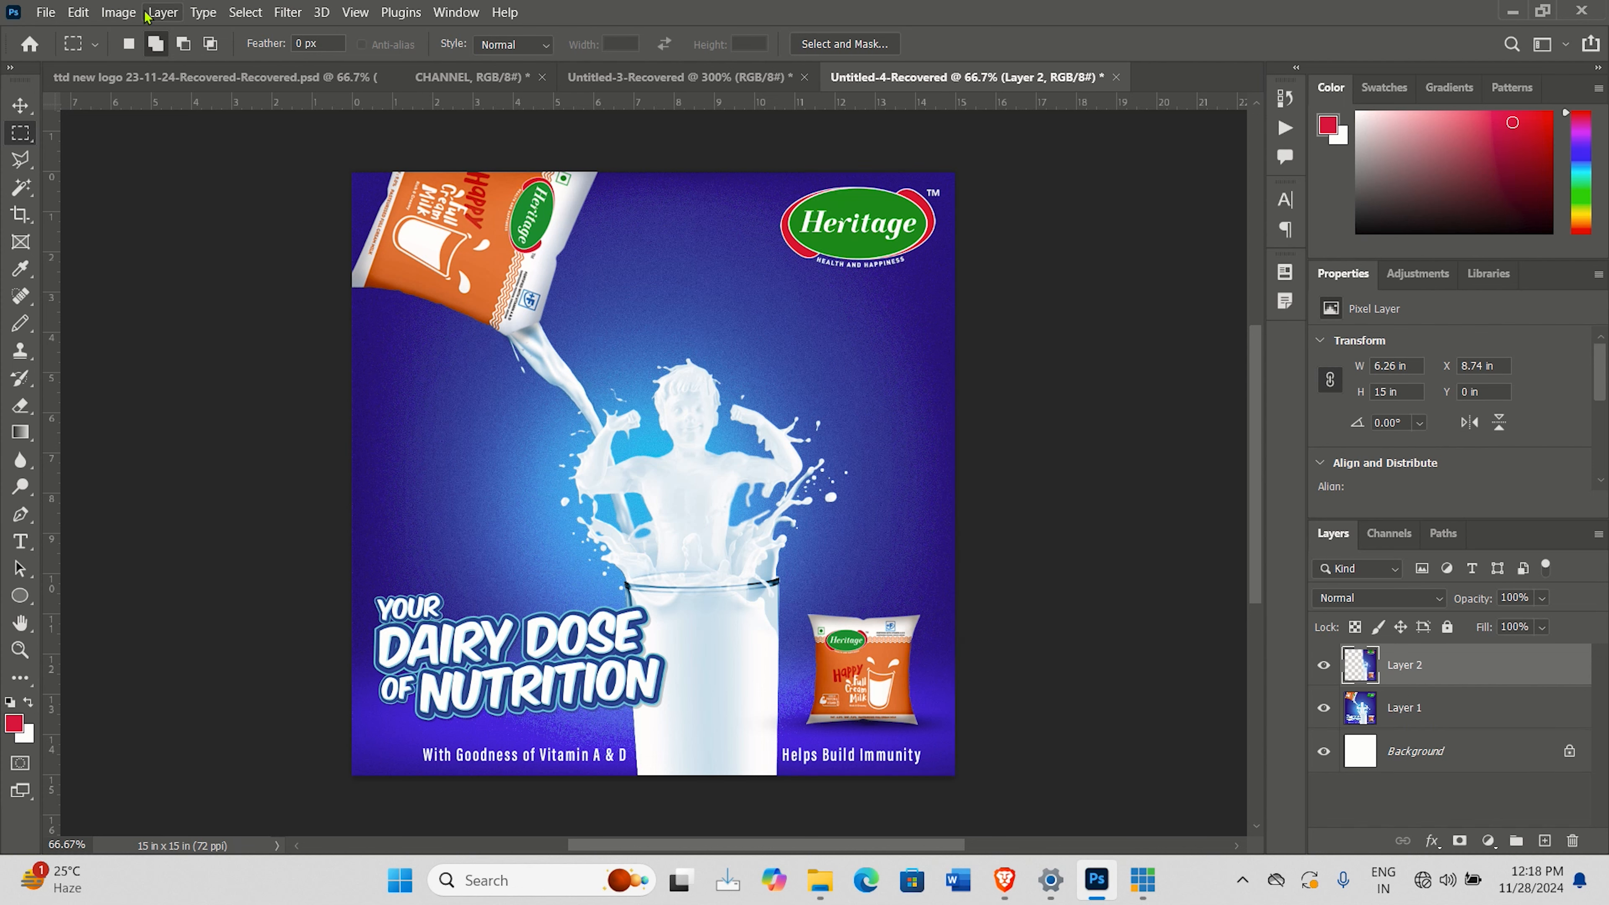
{"action": "left_click", "coordinate": [118, 12]}
{"action": "mouse_move", "coordinate": [159, 62]}
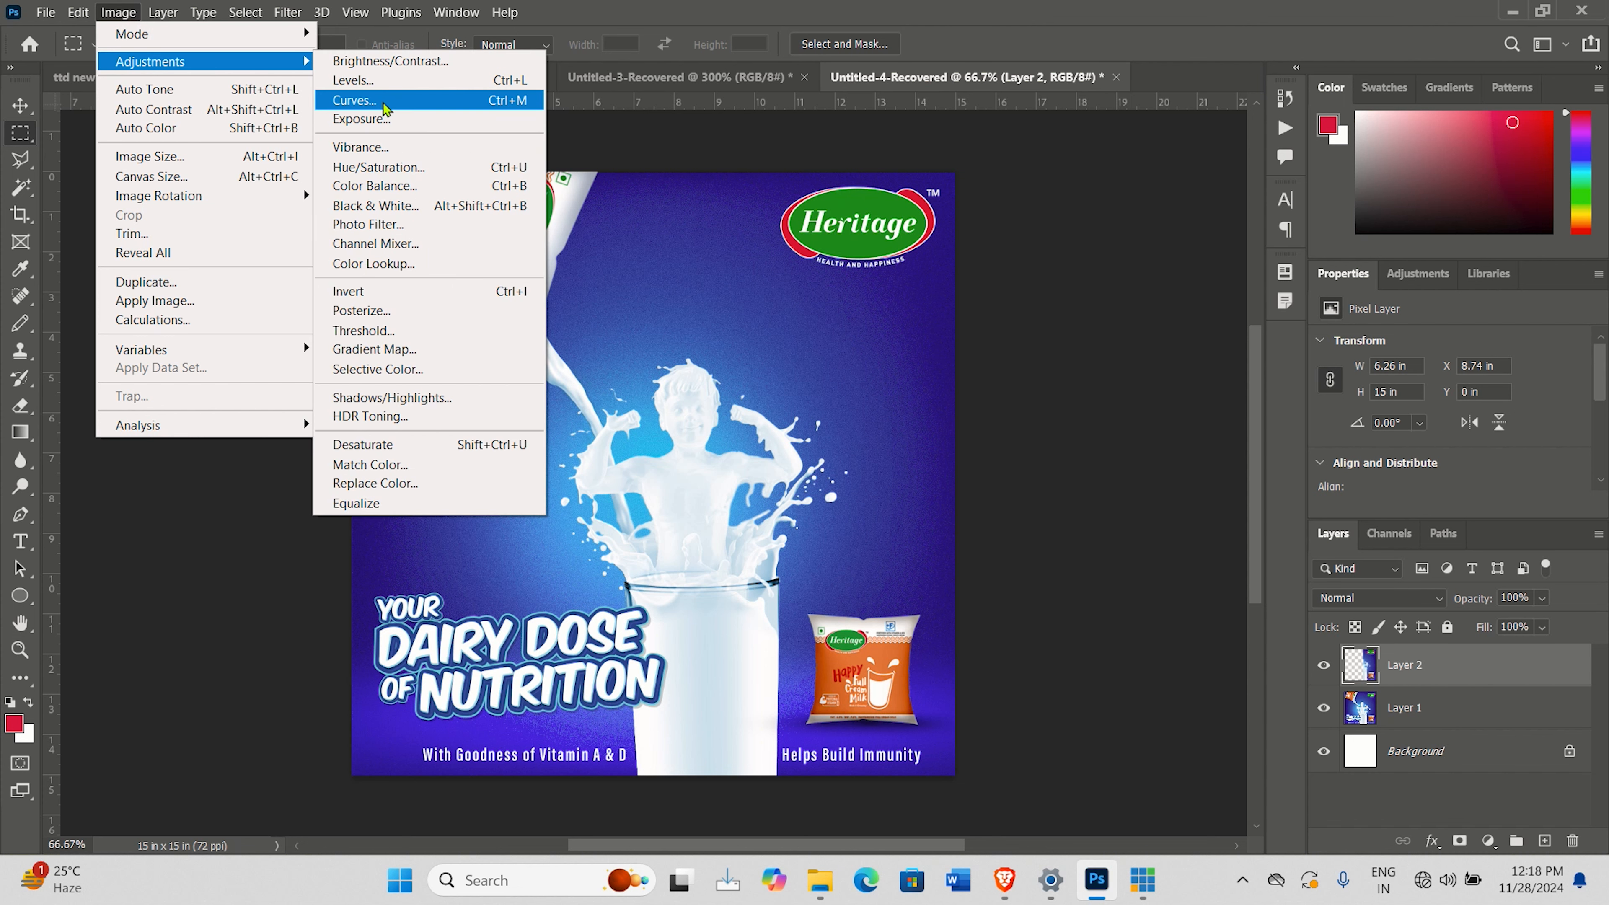
{"action": "left_click", "coordinate": [386, 61]}
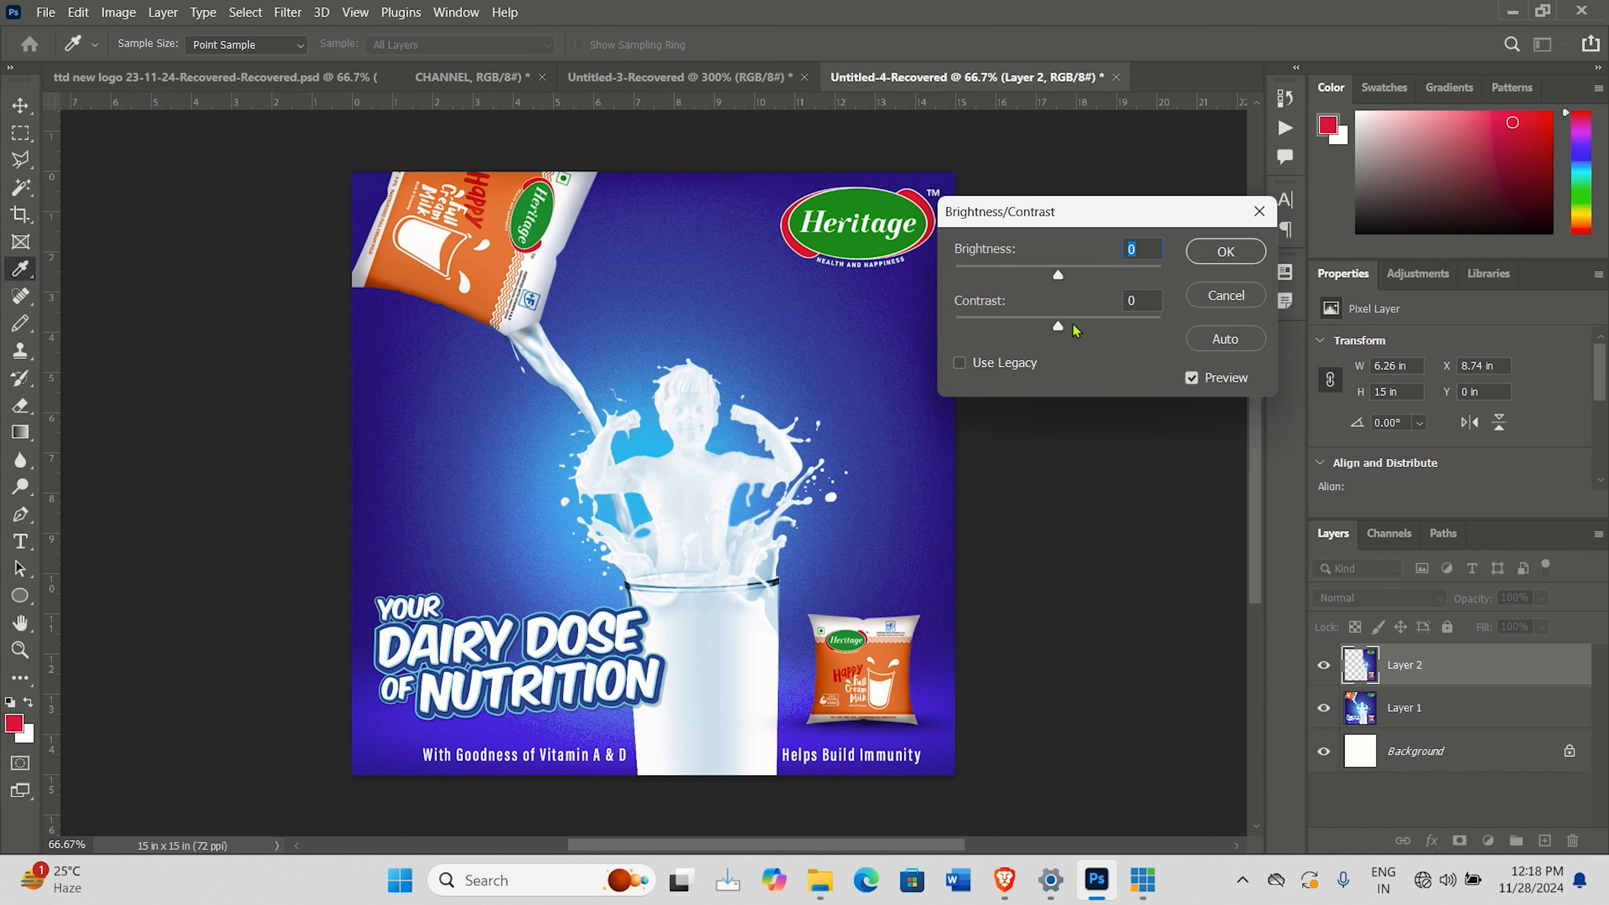
{"action": "left_click_drag", "start_coordinate": [1084, 328], "coordinate": [1152, 346]}
{"action": "left_click_drag", "start_coordinate": [1058, 275], "coordinate": [1026, 276]}
{"action": "left_click", "coordinate": [1225, 252]}
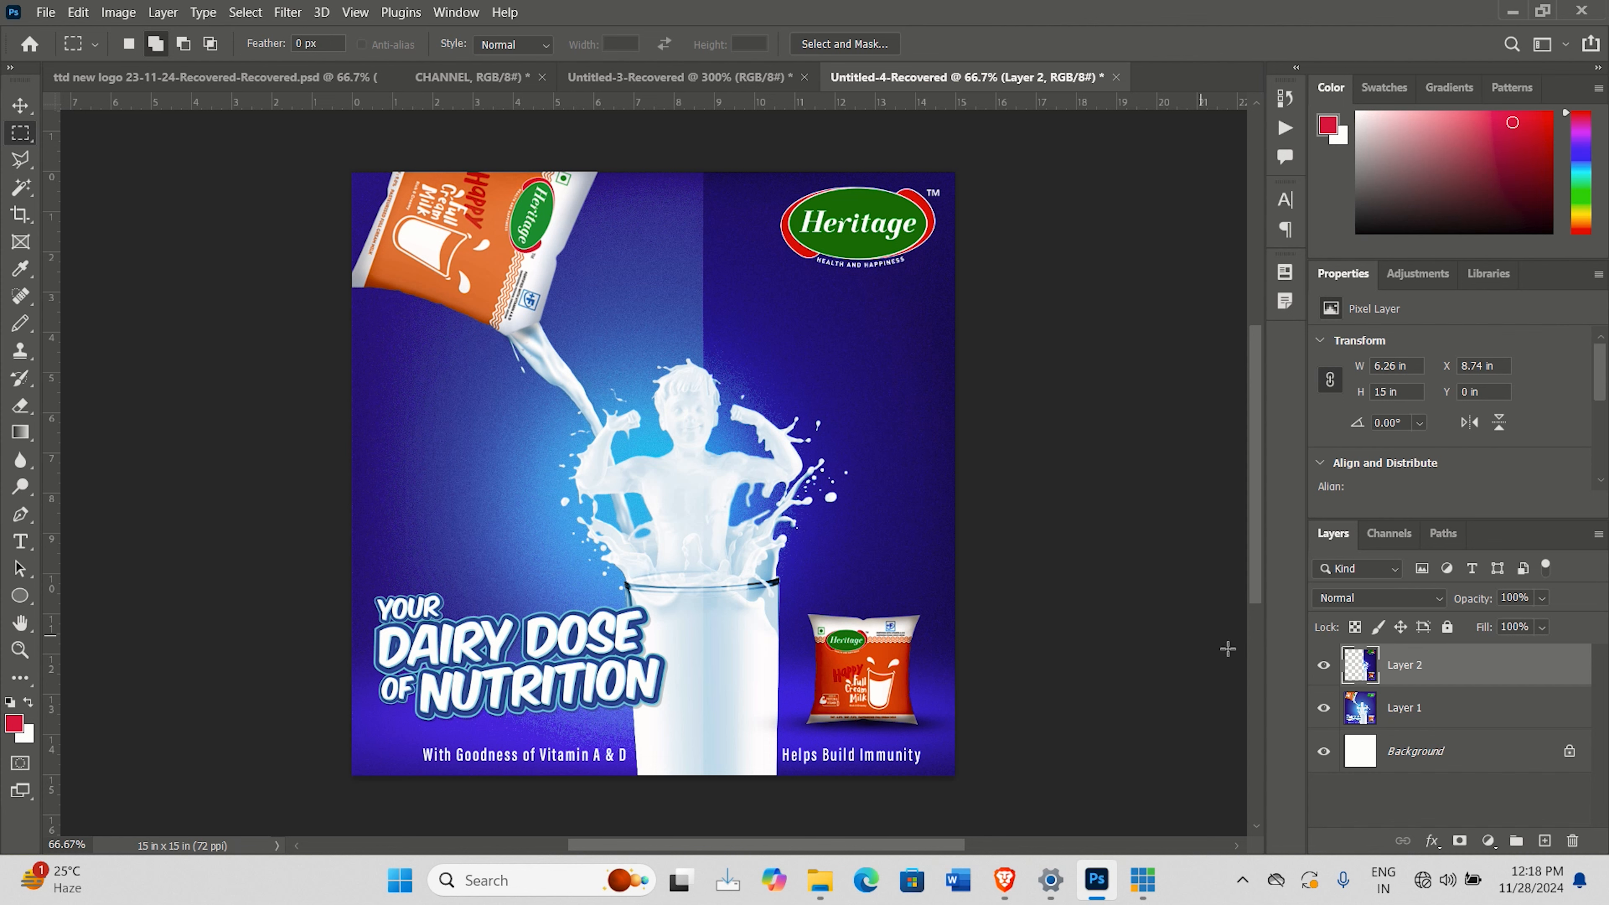
Step: Auto-blend Layer 1 and Layer 2 of the Heritage milk poster
{"action": "left_click", "coordinate": [1426, 710], "text": "shift"}
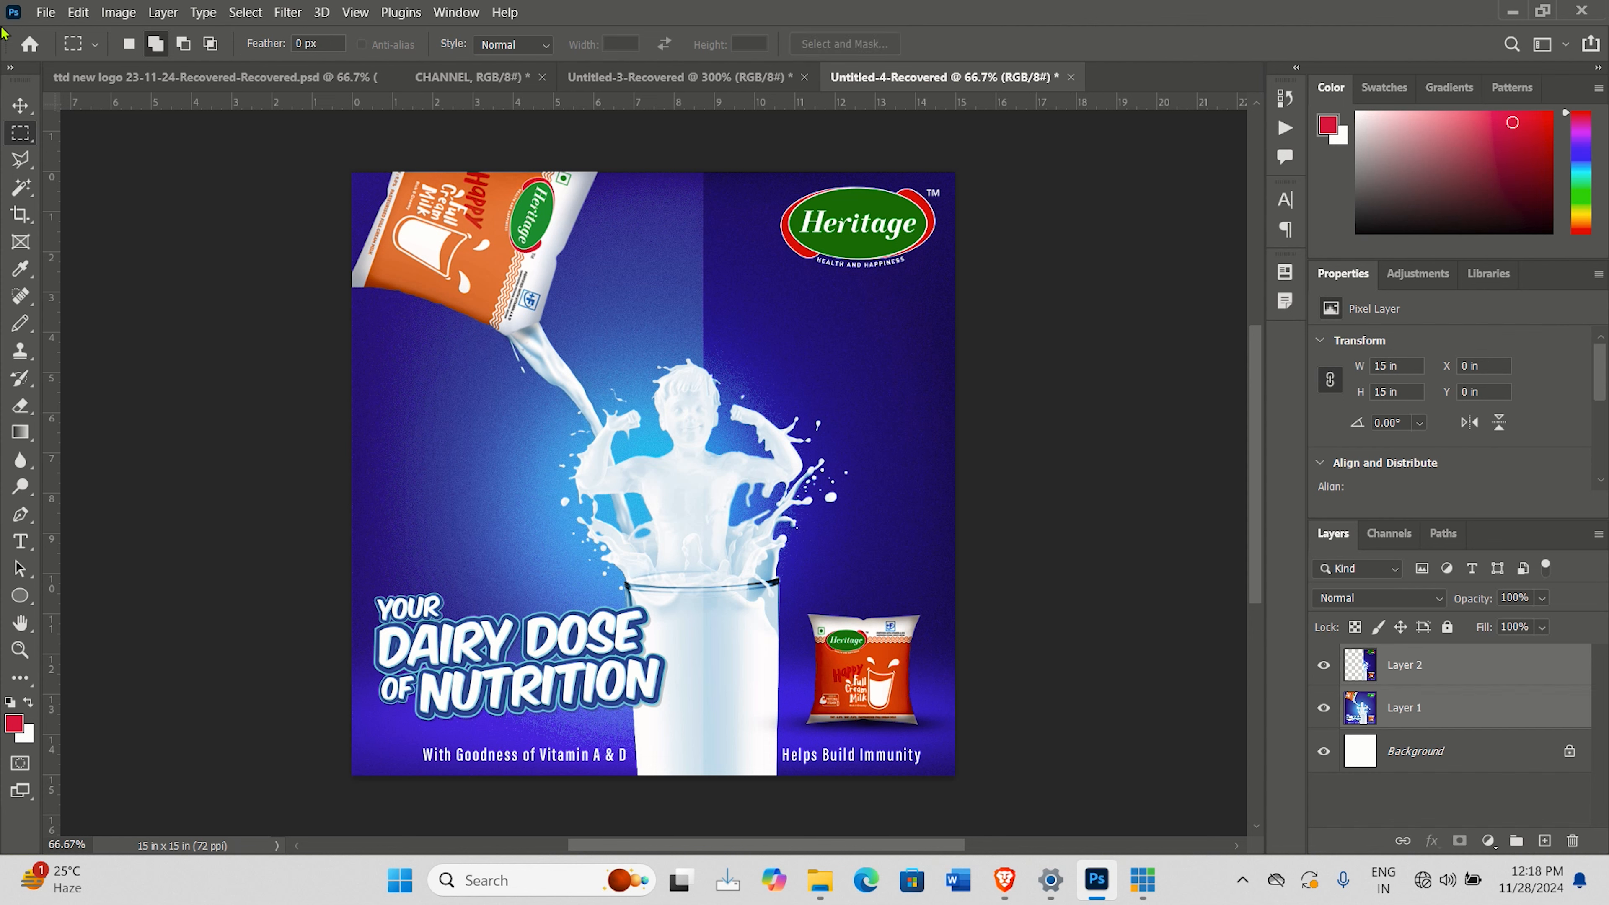
{"action": "left_click", "coordinate": [87, 20]}
{"action": "left_click", "coordinate": [136, 503]}
{"action": "key", "text": "Return"}
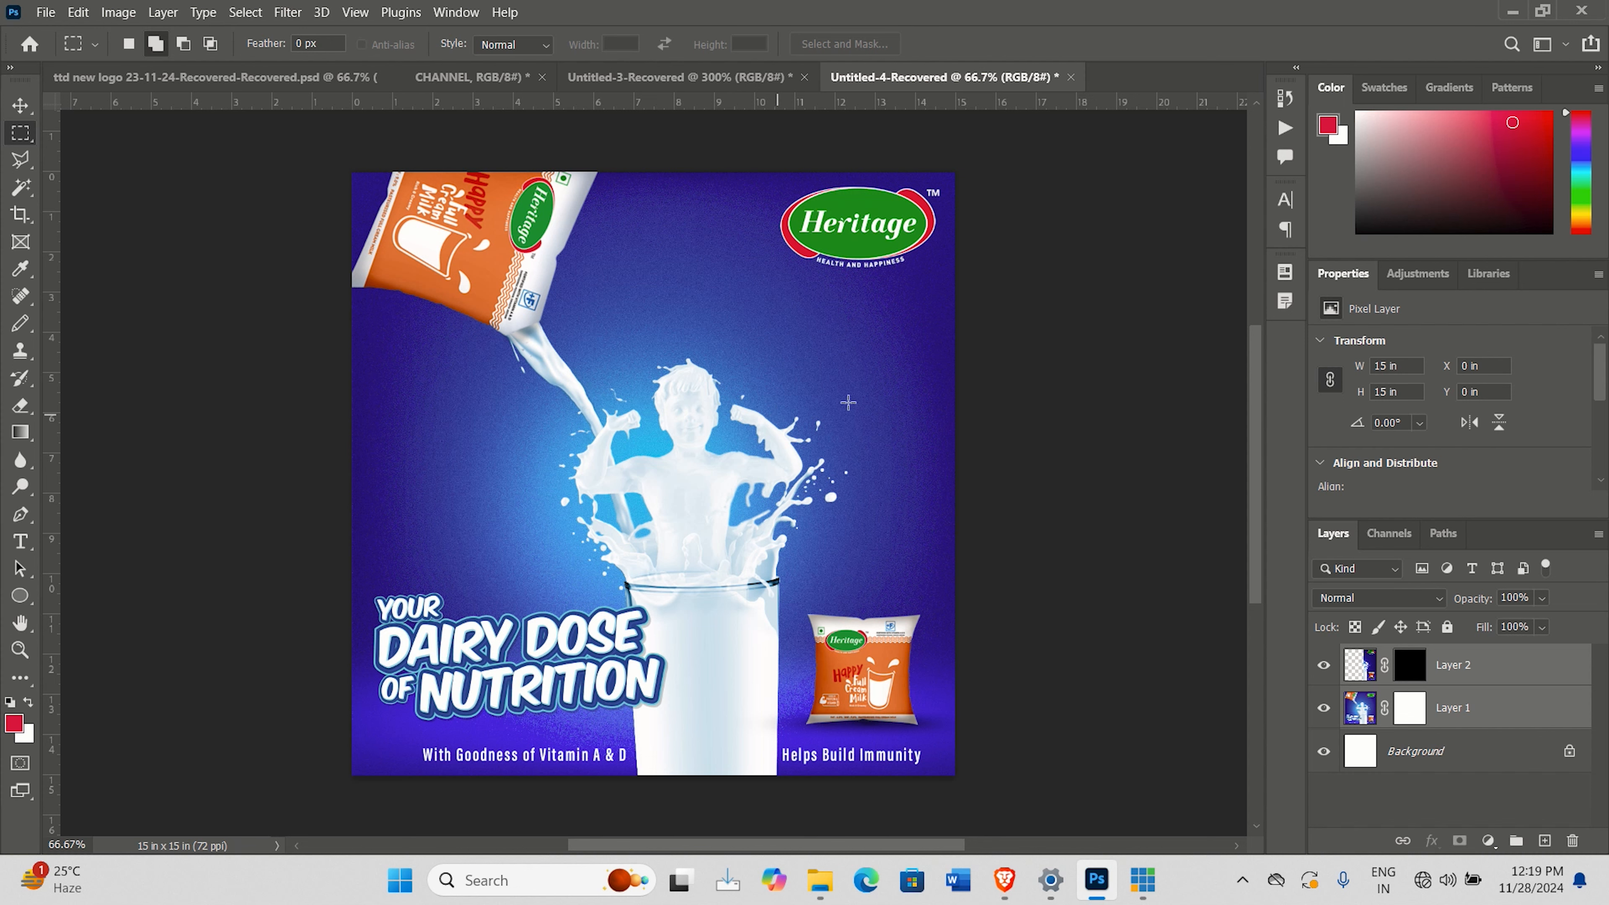
{"action": "left_click", "coordinate": [77, 13]}
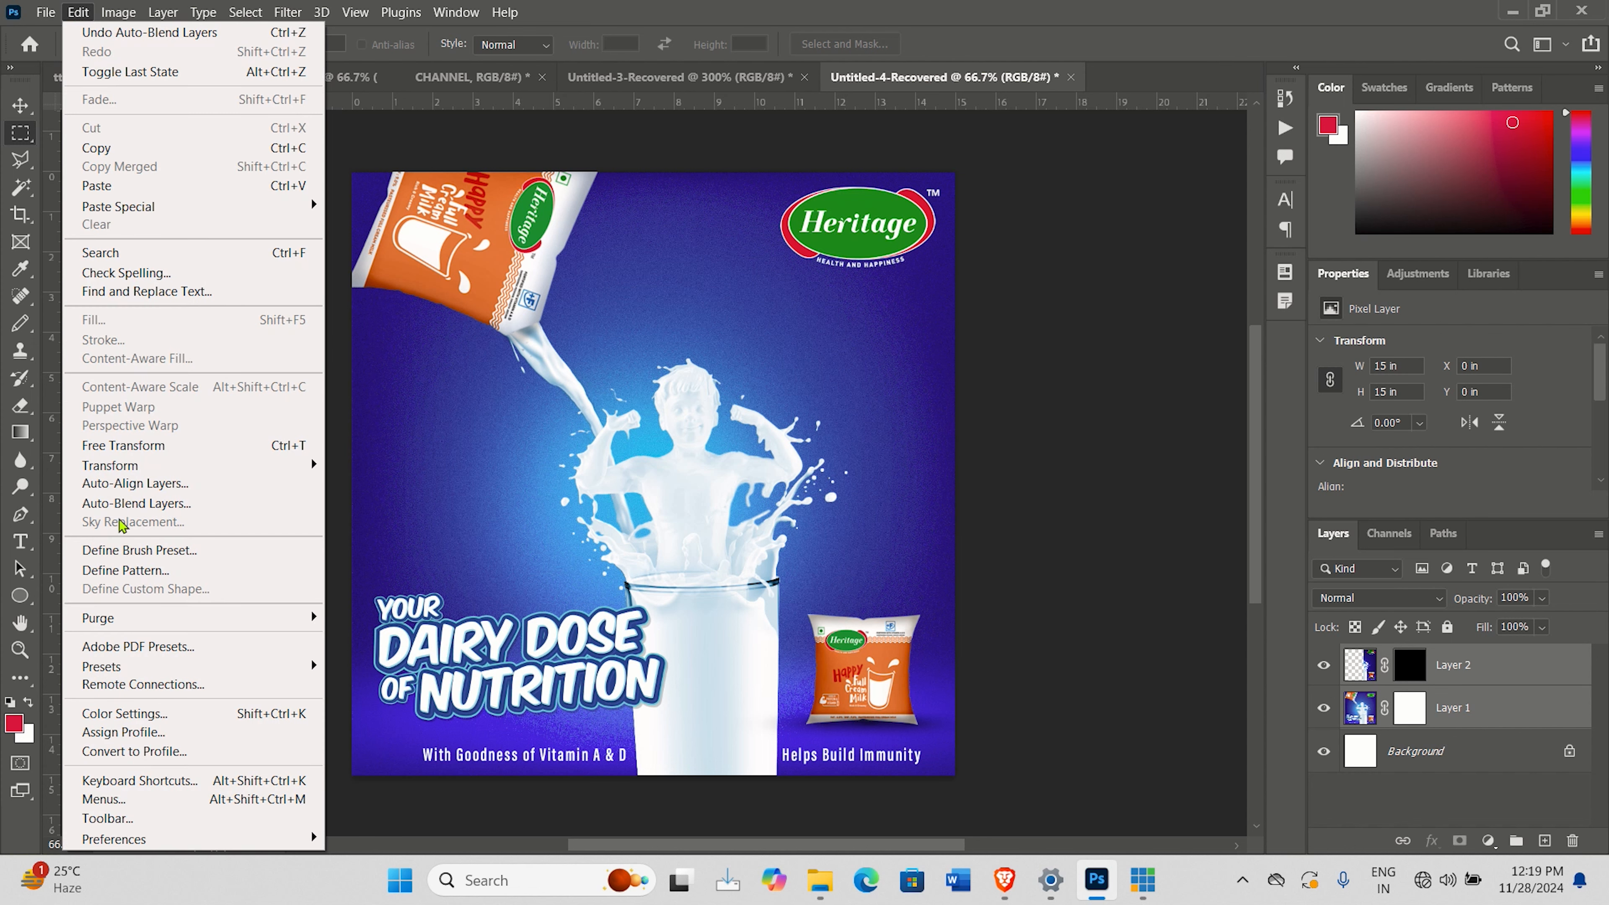
{"action": "left_click", "coordinate": [1140, 612]}
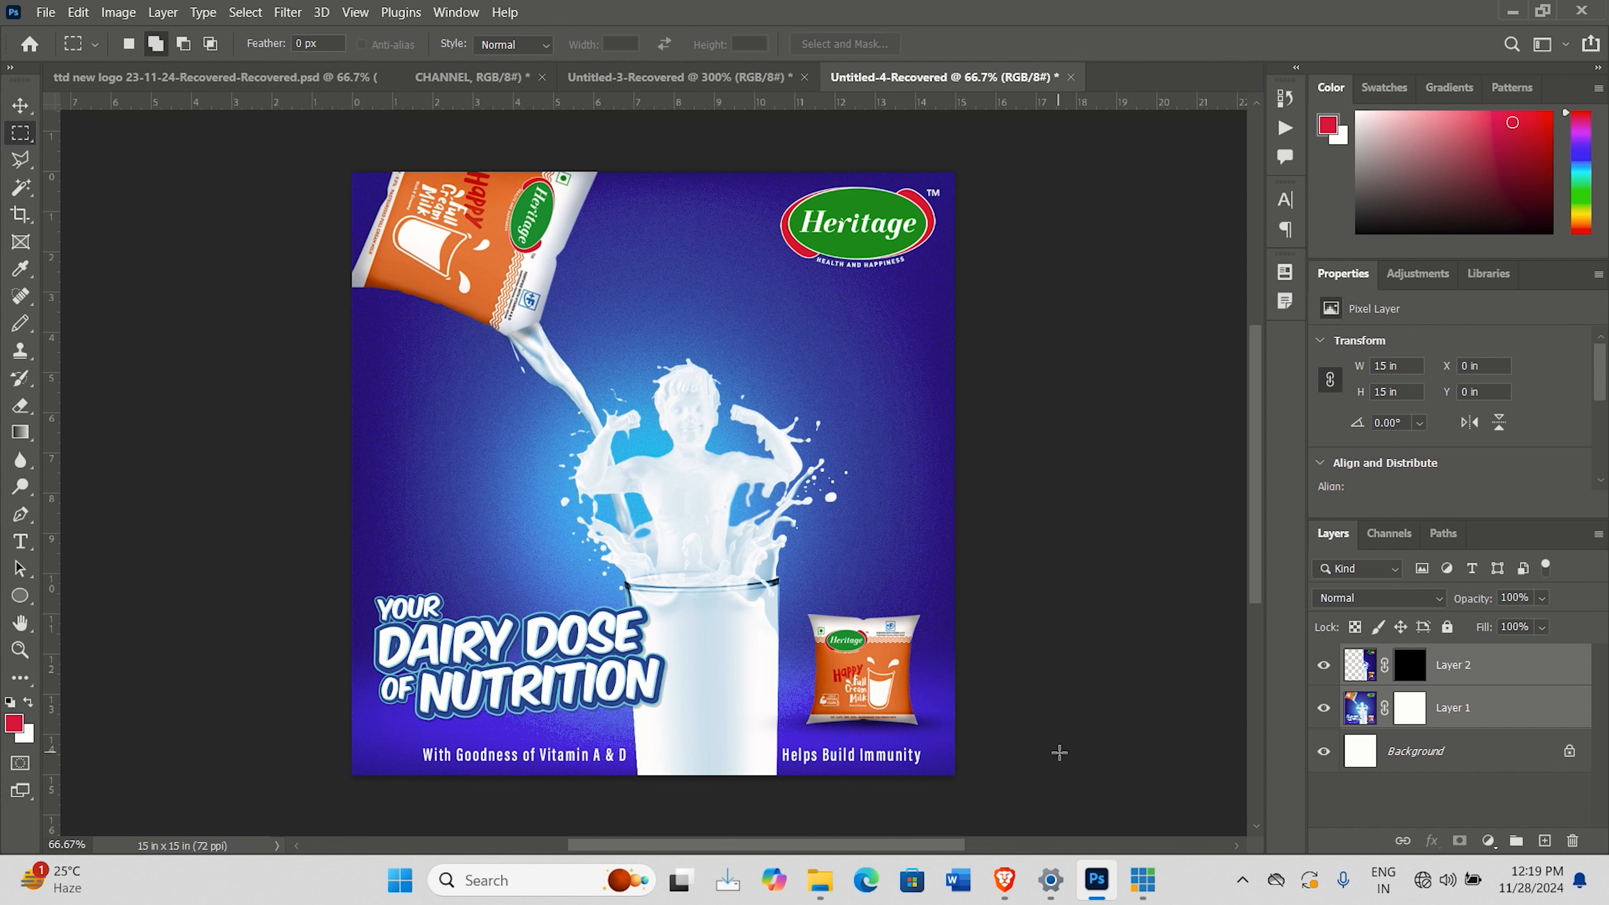
Step: Switch to the browser and copy the yellow mountain lake panorama image from the "panorama images 4k" results
{"action": "left_click", "coordinate": [1006, 879]}
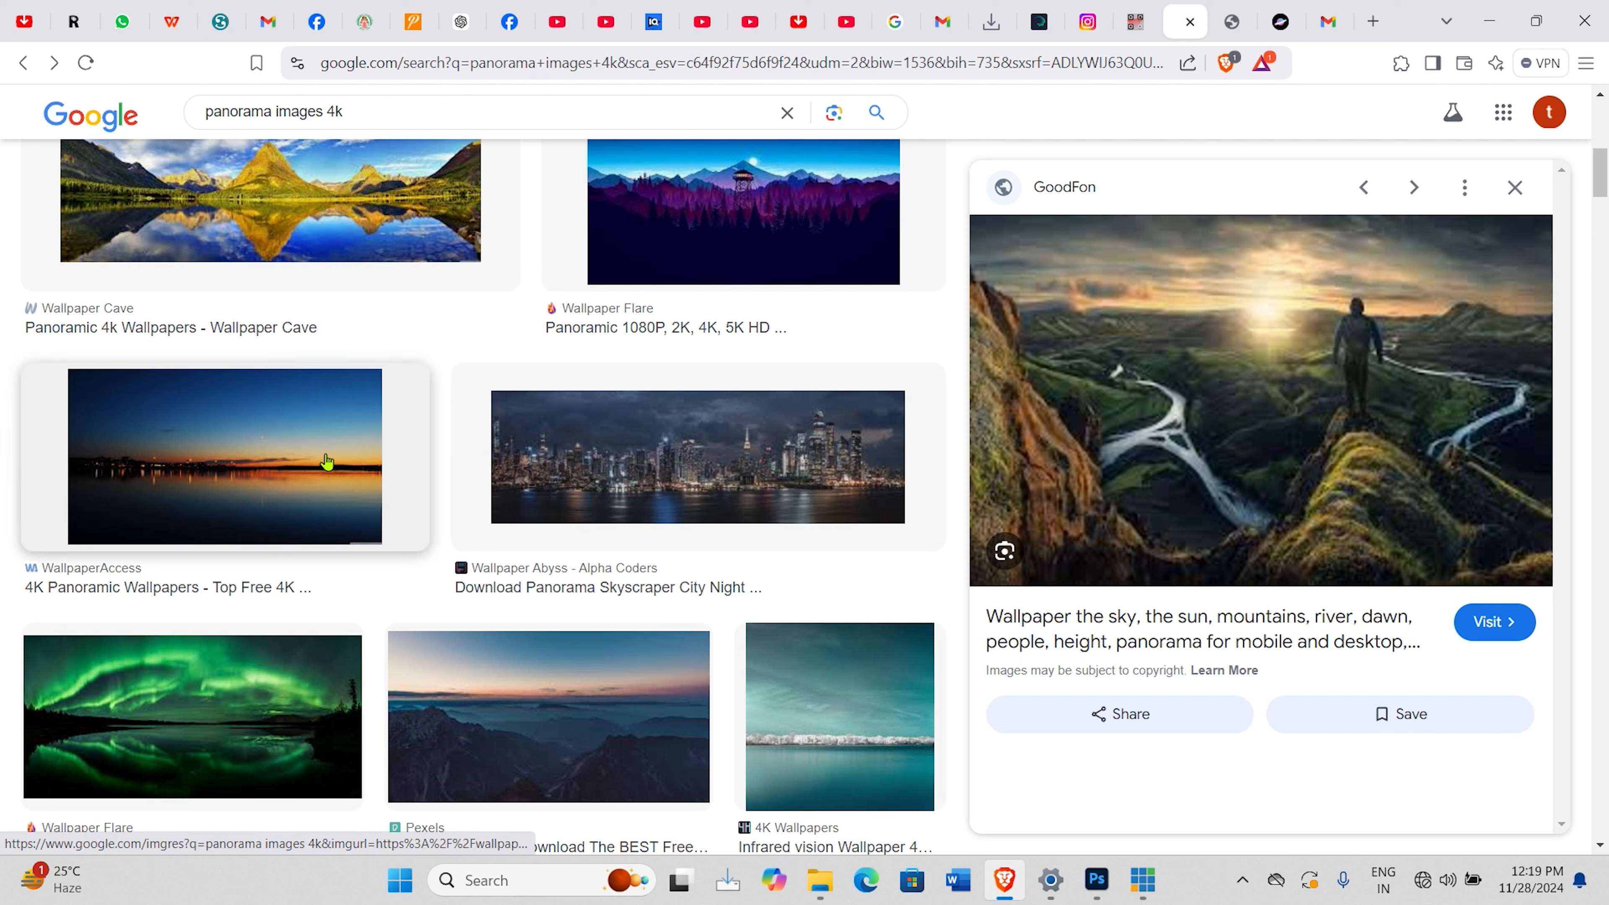
{"action": "scroll", "coordinate": [718, 215], "scroll_direction": "up", "scroll_amount": 3}
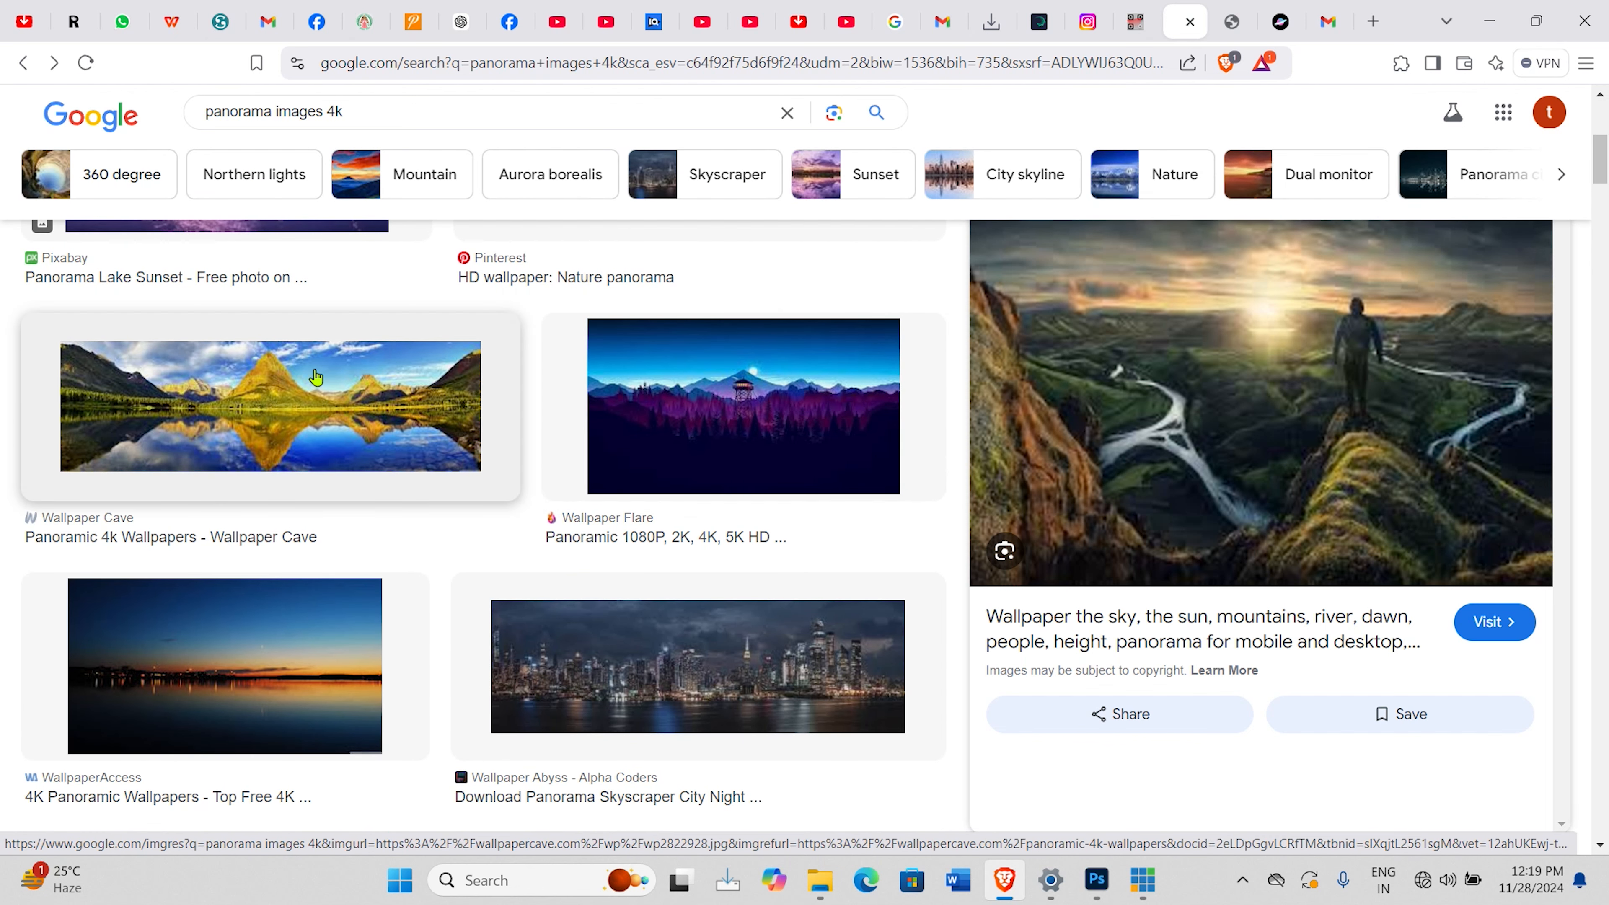
{"action": "right_click", "coordinate": [312, 371]}
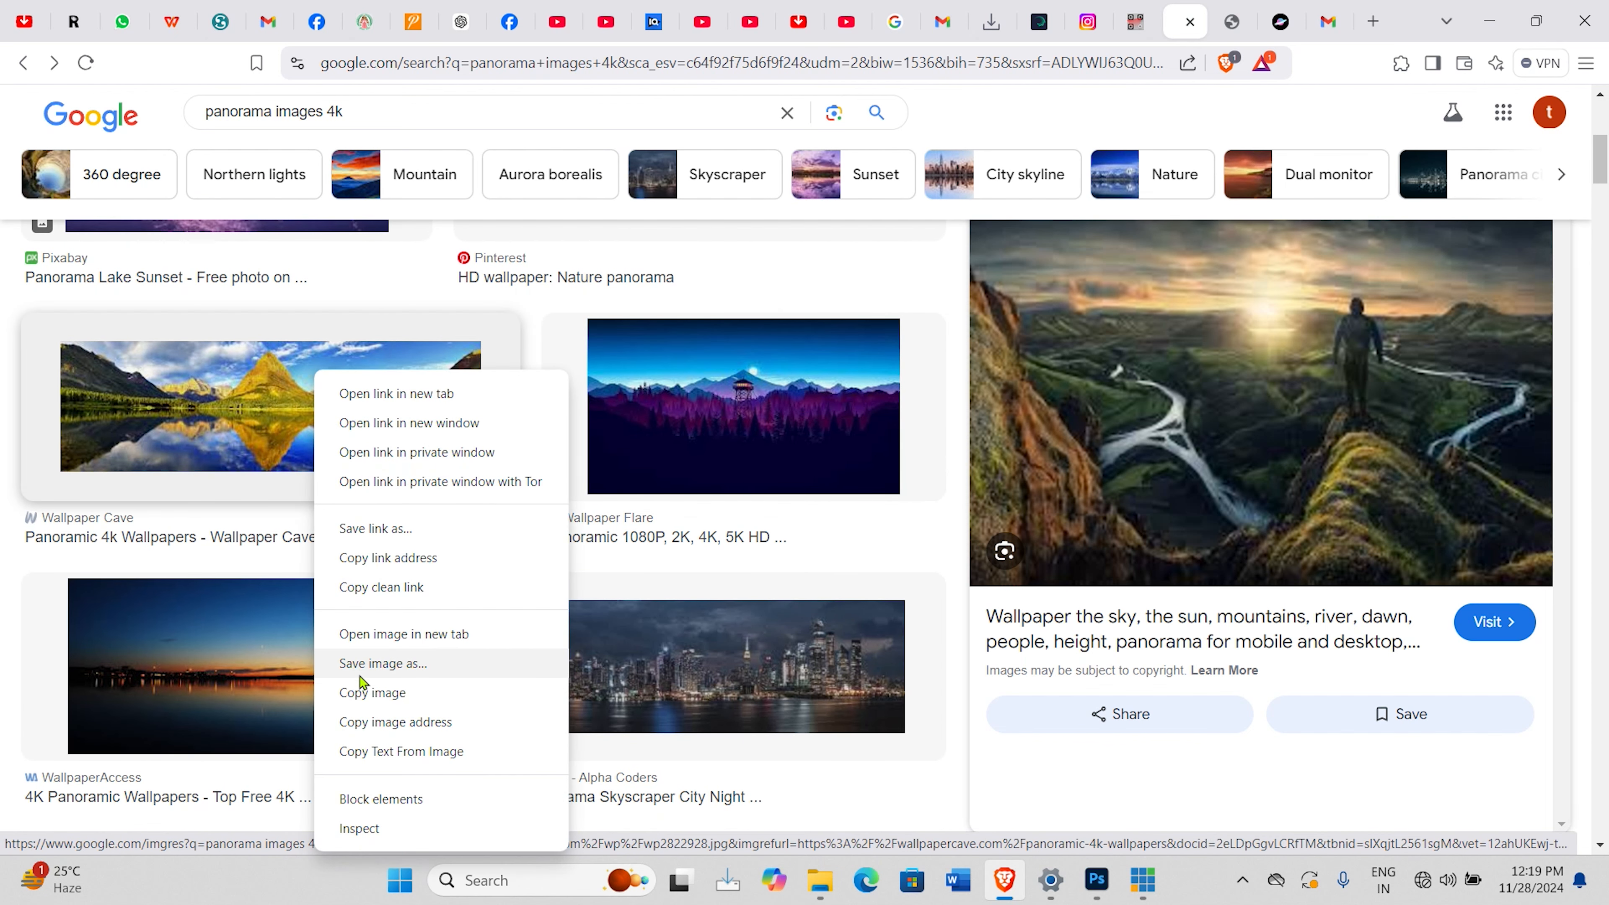
{"action": "left_click", "coordinate": [362, 692]}
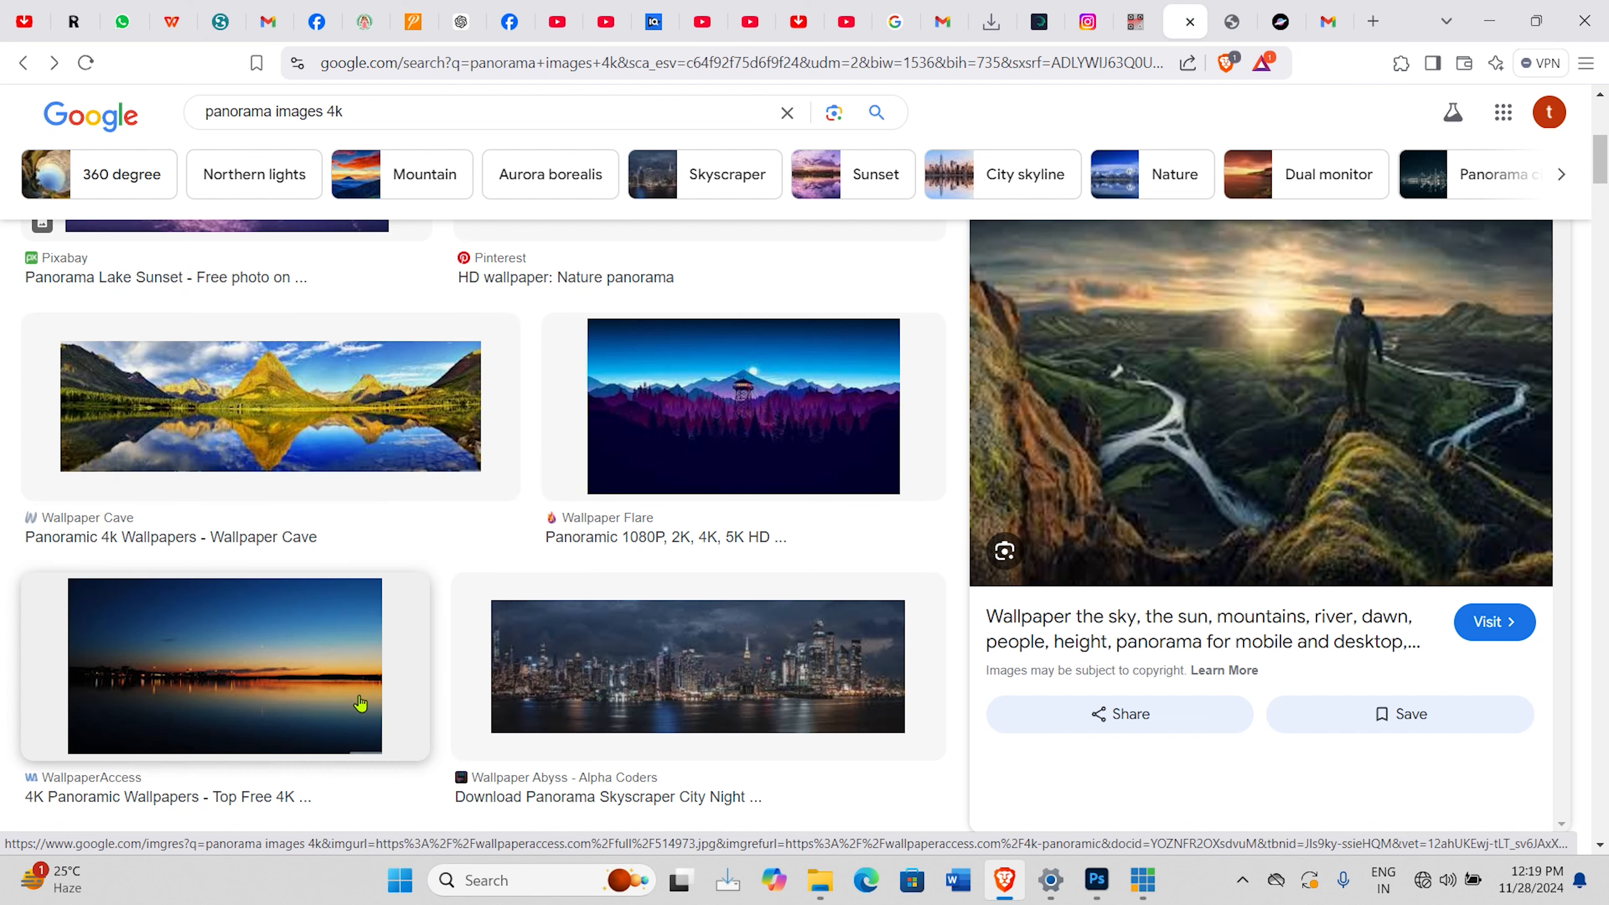
Step: Switch to Photoshop, create a new 402 x 125 px document from the Clipboard preset and paste the panorama into it
{"action": "left_click", "coordinate": [1097, 879]}
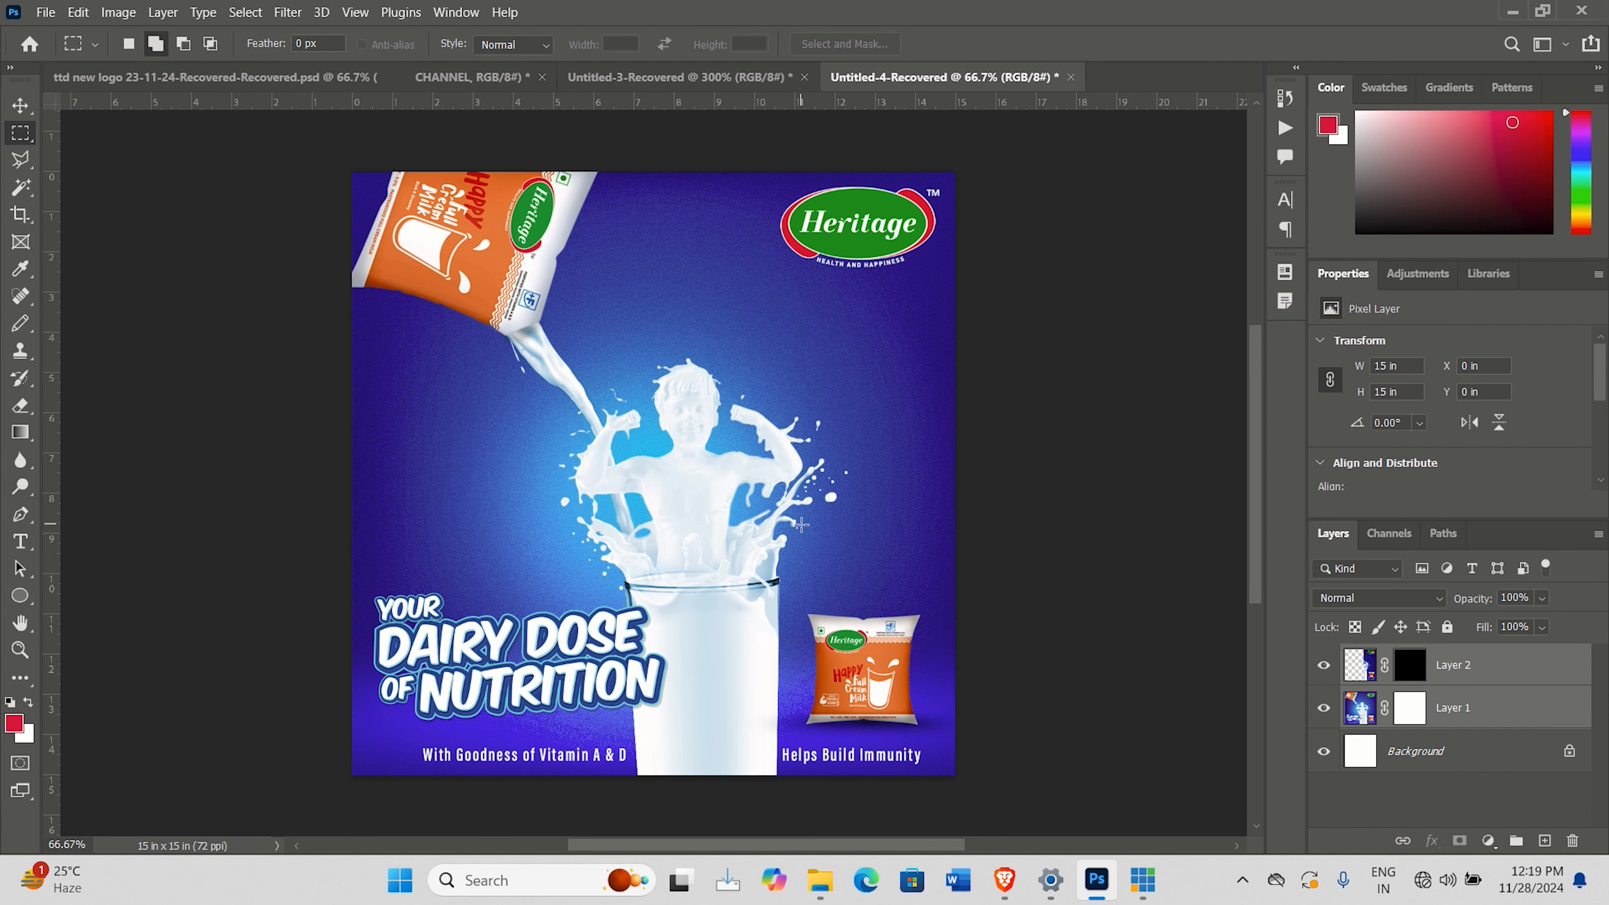
{"action": "key", "text": "ctrl+n"}
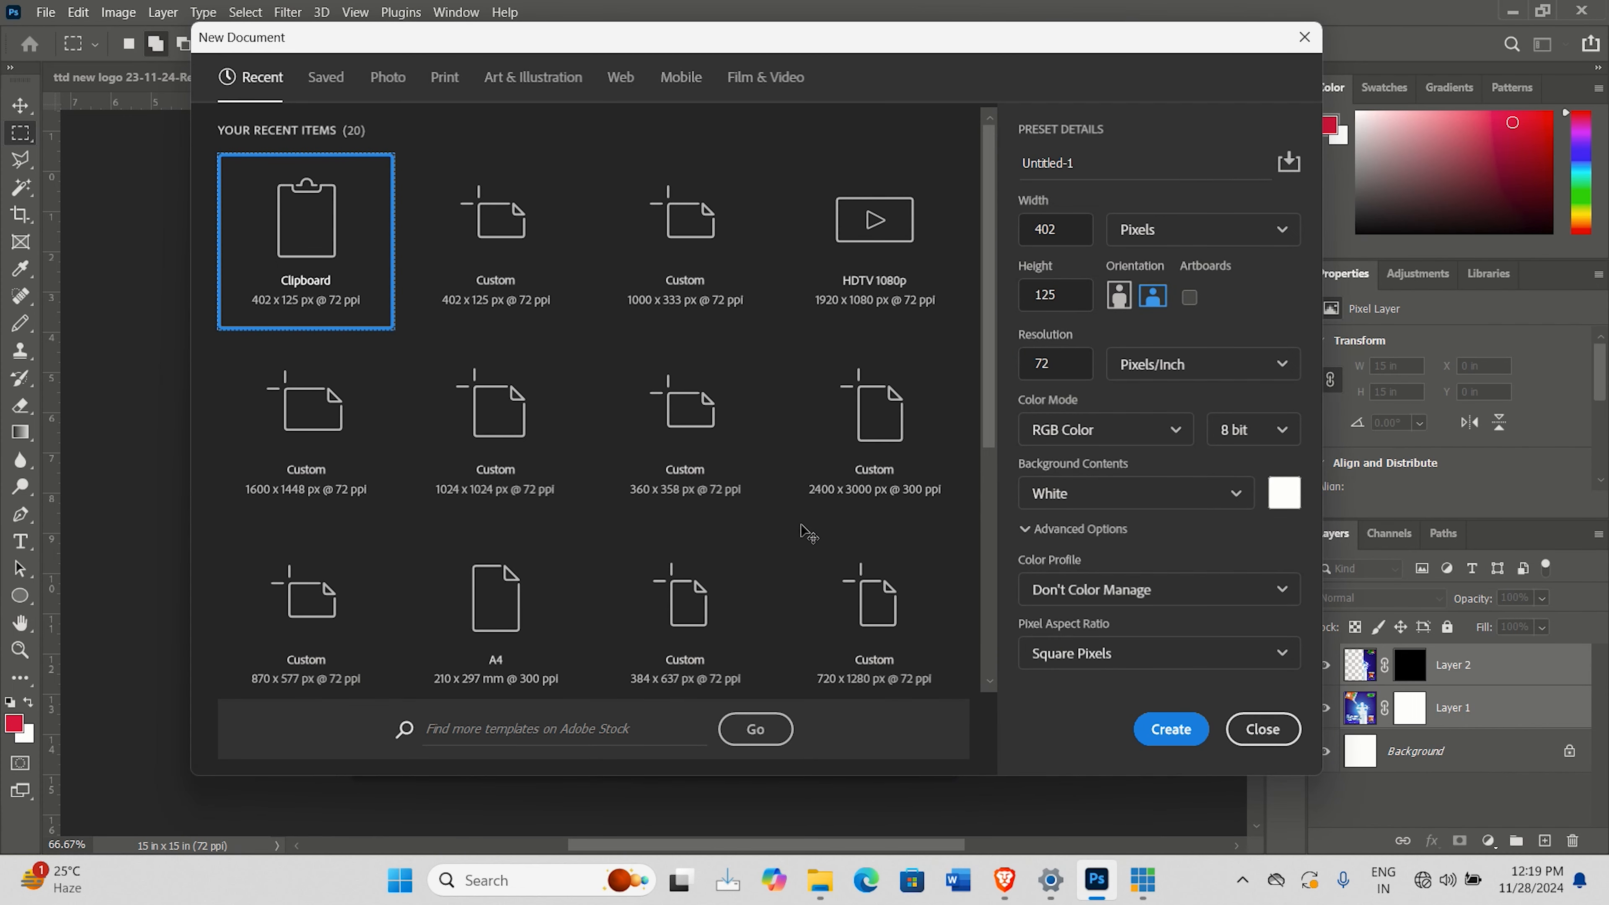
{"action": "key", "text": "Return"}
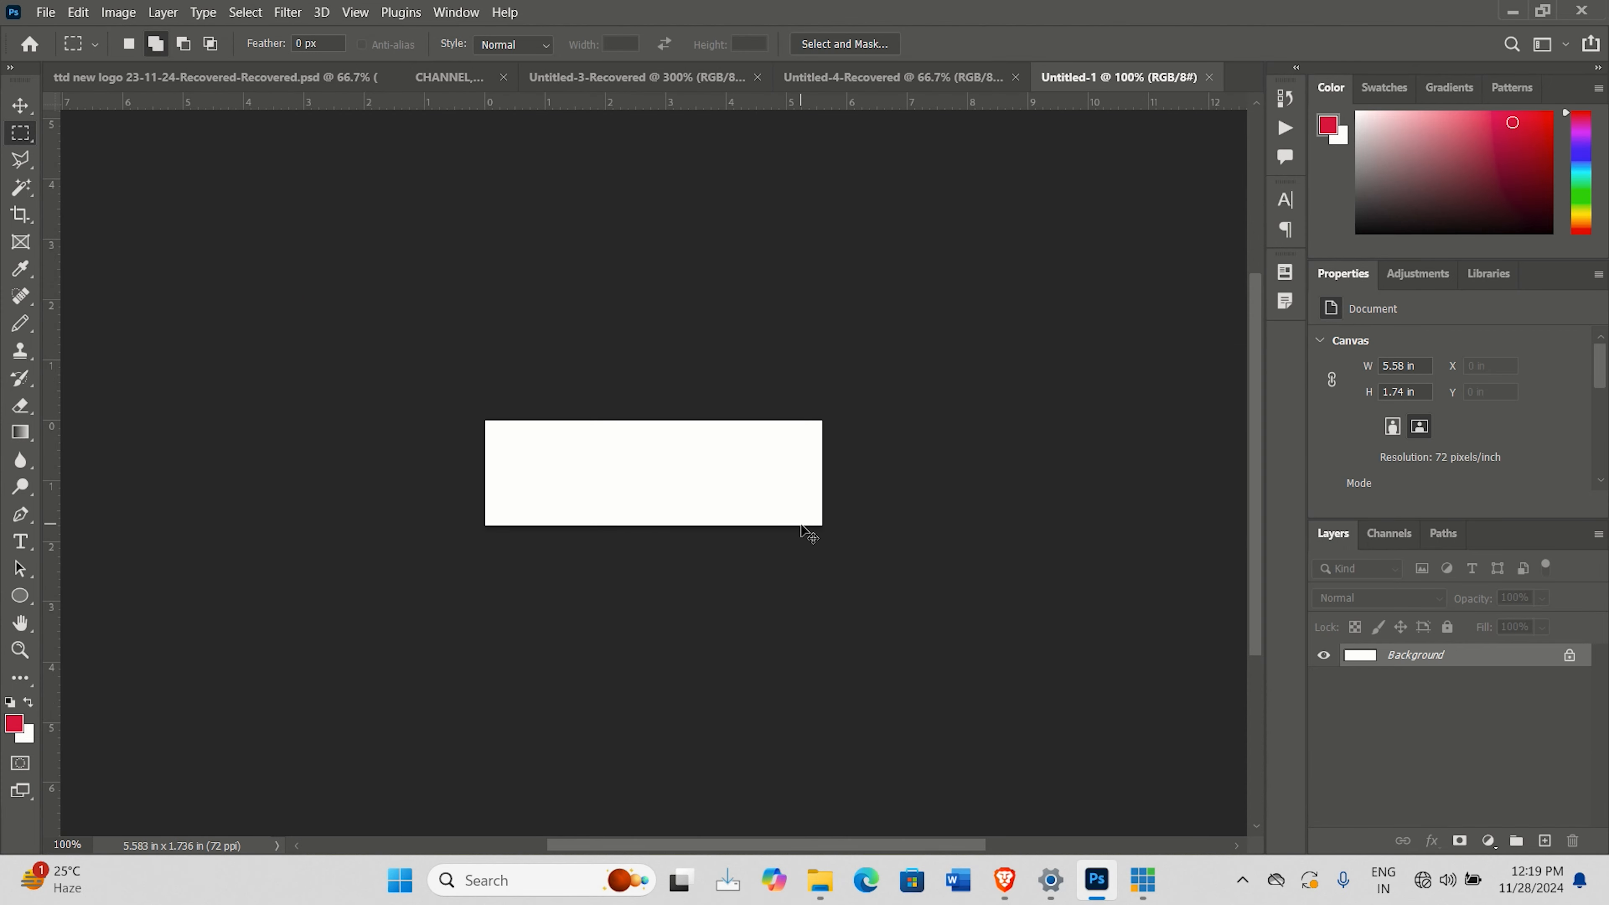
{"action": "key", "text": "ctrl+v"}
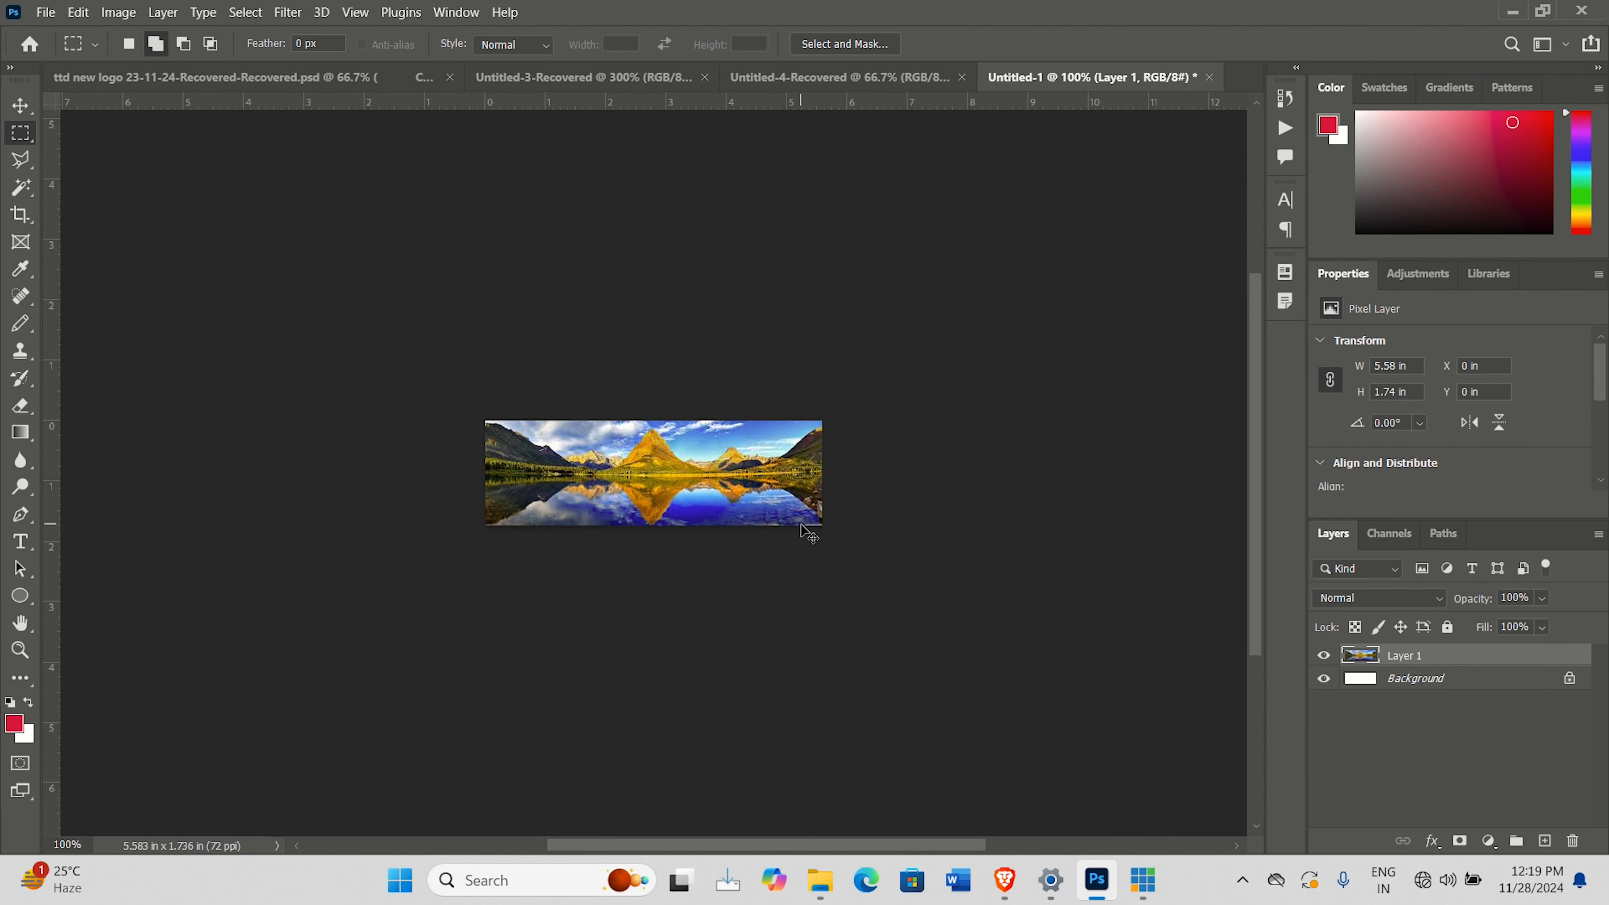
{"action": "key", "text": "ctrl+plus"}
{"action": "key", "text": "ctrl+plus"}
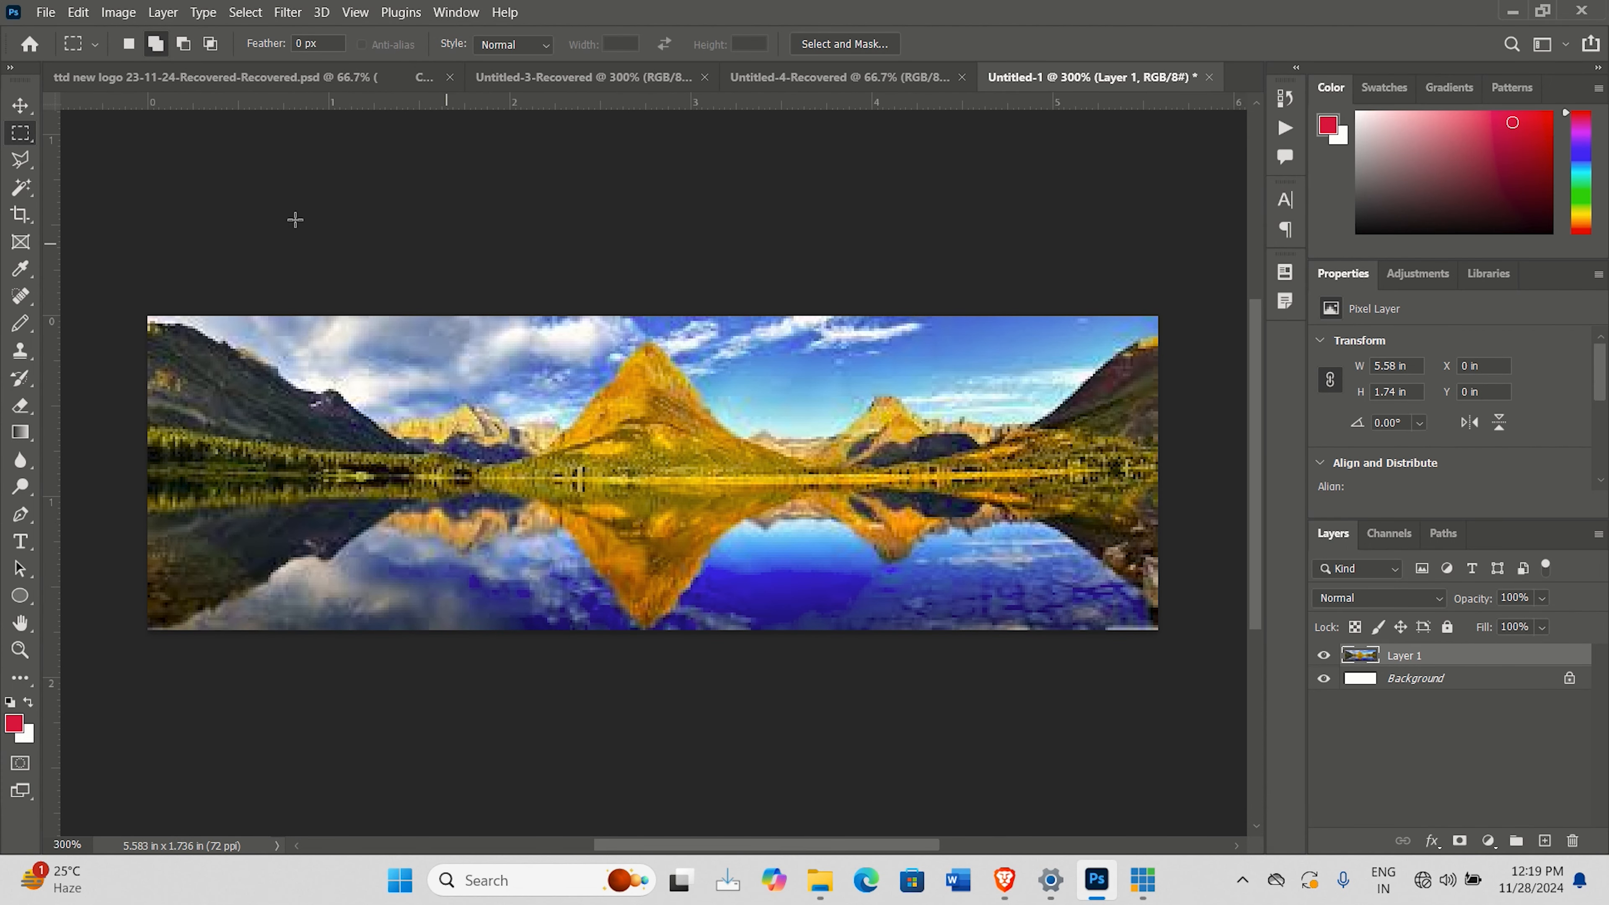
Step: Start Sky Replacement on the panorama, try several Blue Skies presets and choose the second one with wispy clouds
{"action": "left_click", "coordinate": [79, 12]}
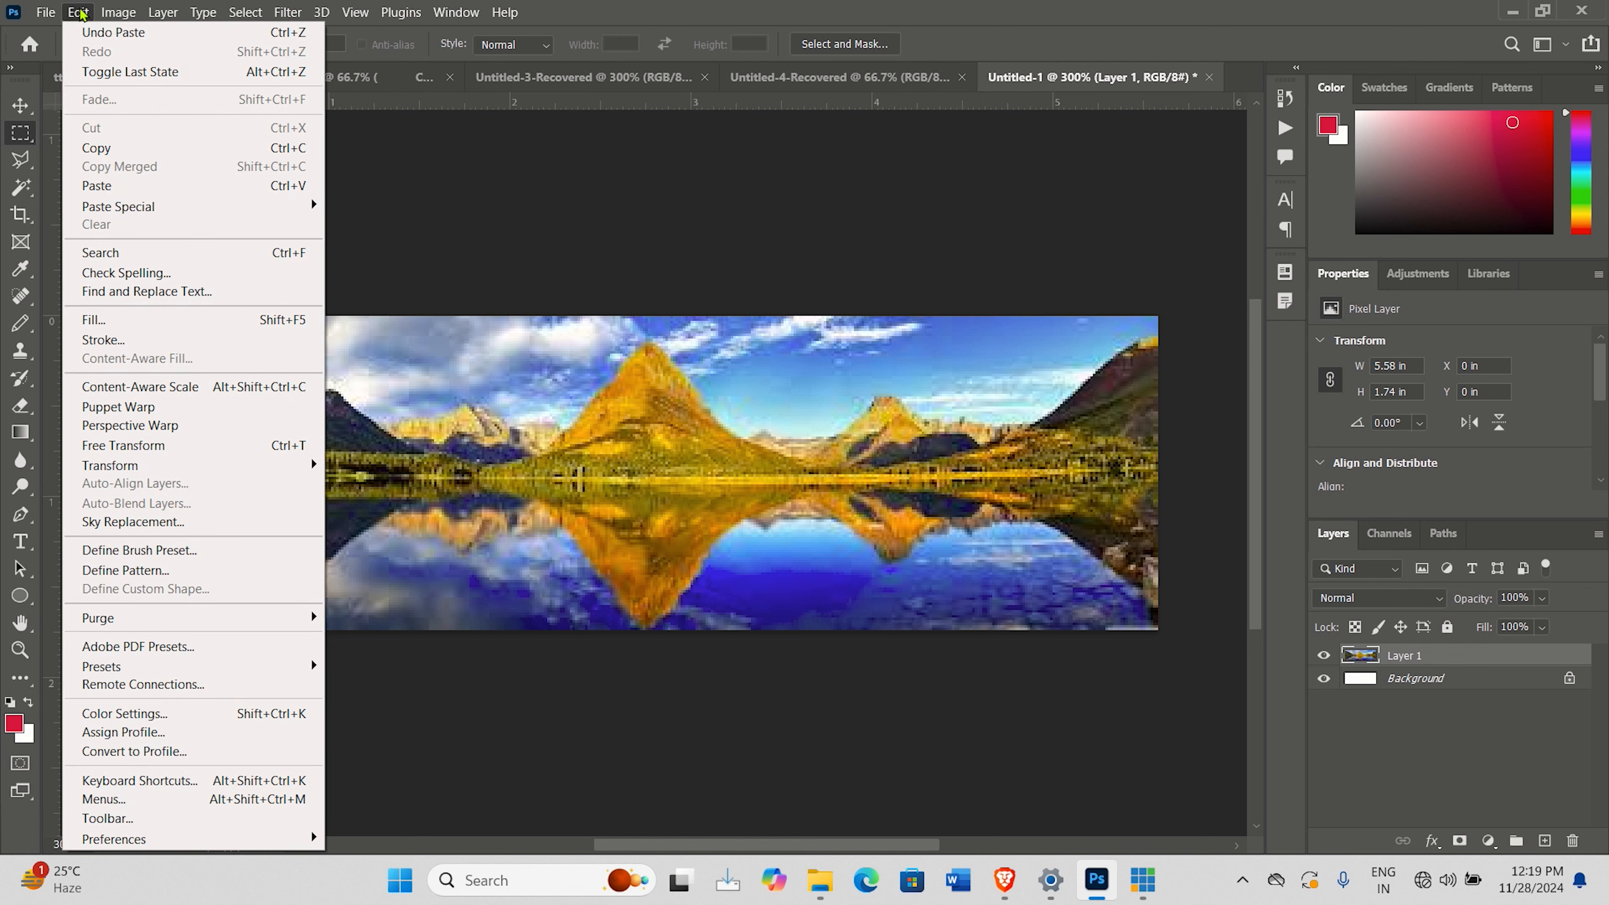
{"action": "left_click", "coordinate": [135, 529]}
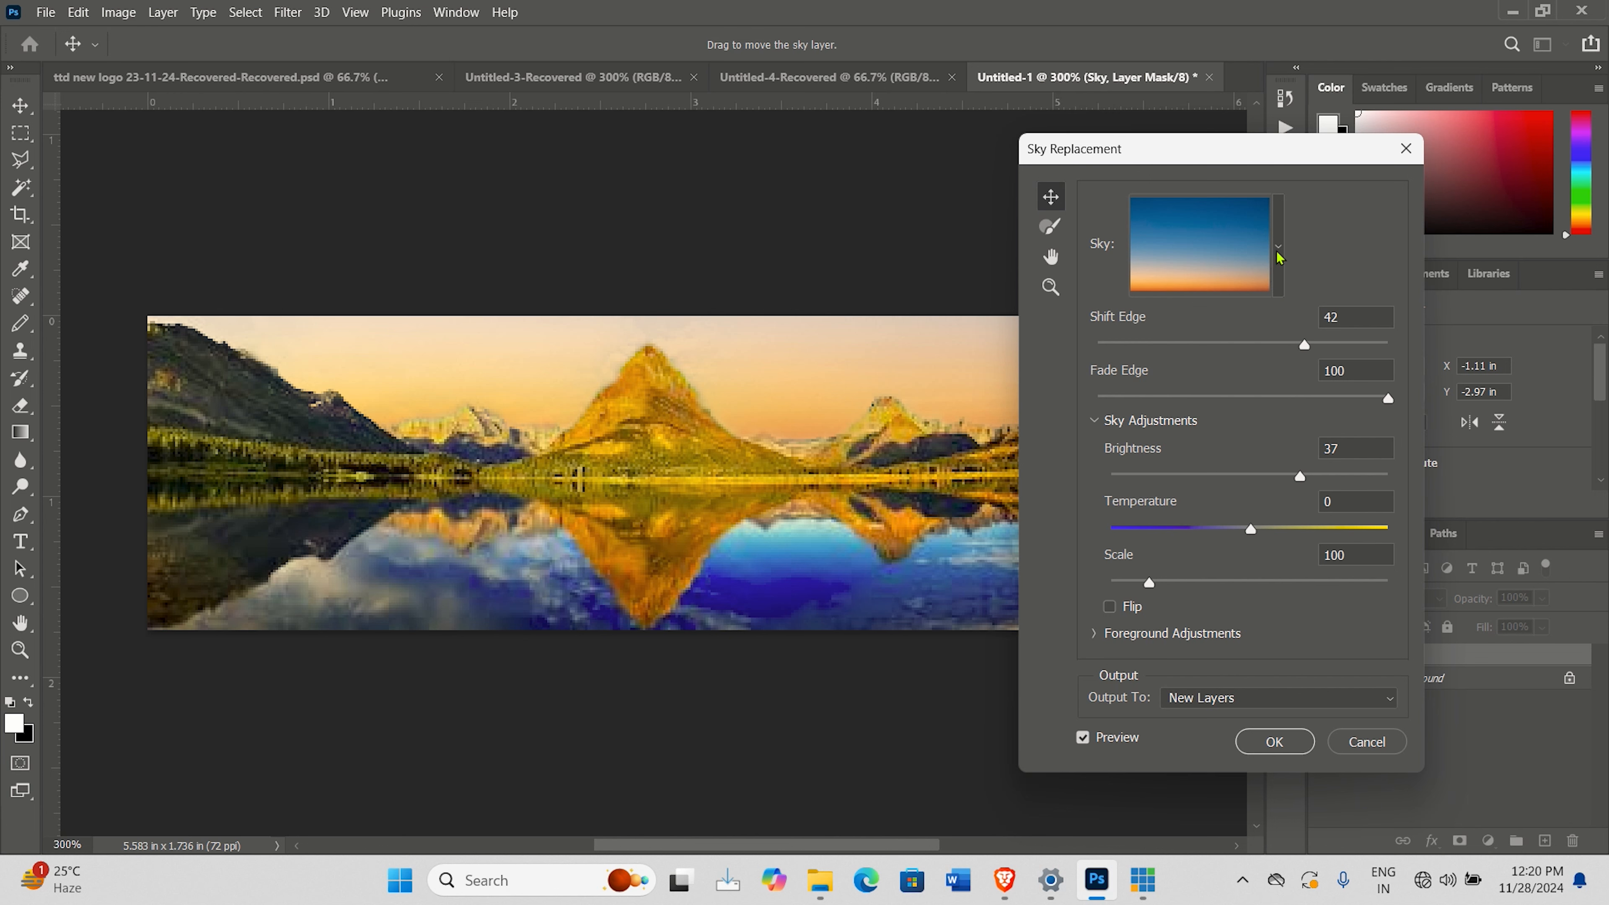
{"action": "left_click", "coordinate": [1279, 250]}
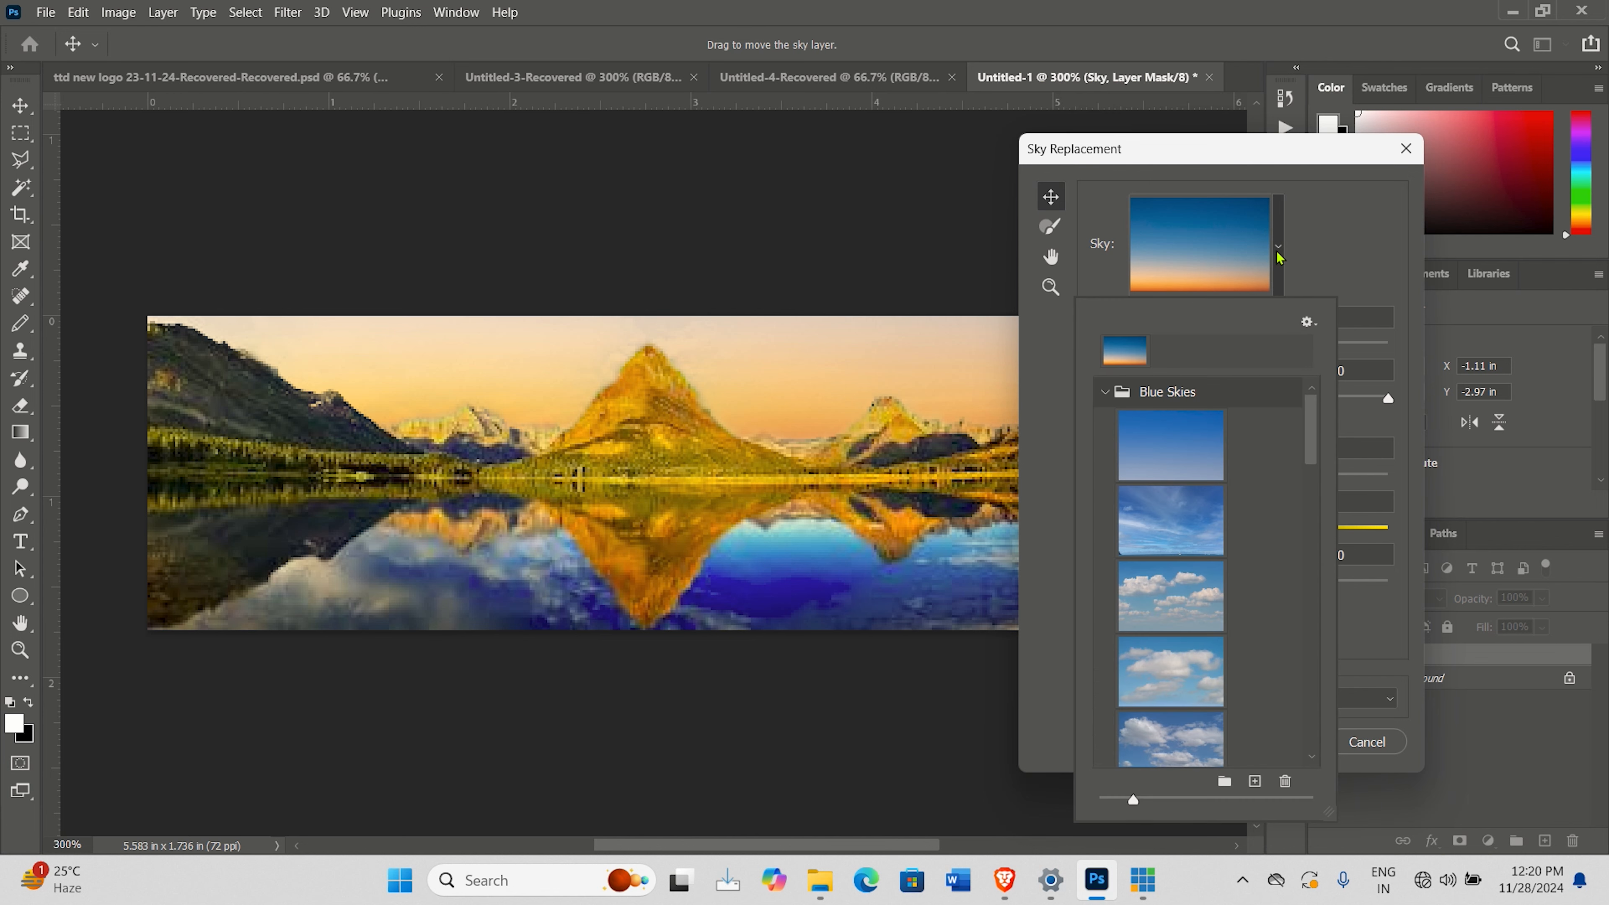
{"action": "left_click", "coordinate": [1189, 518]}
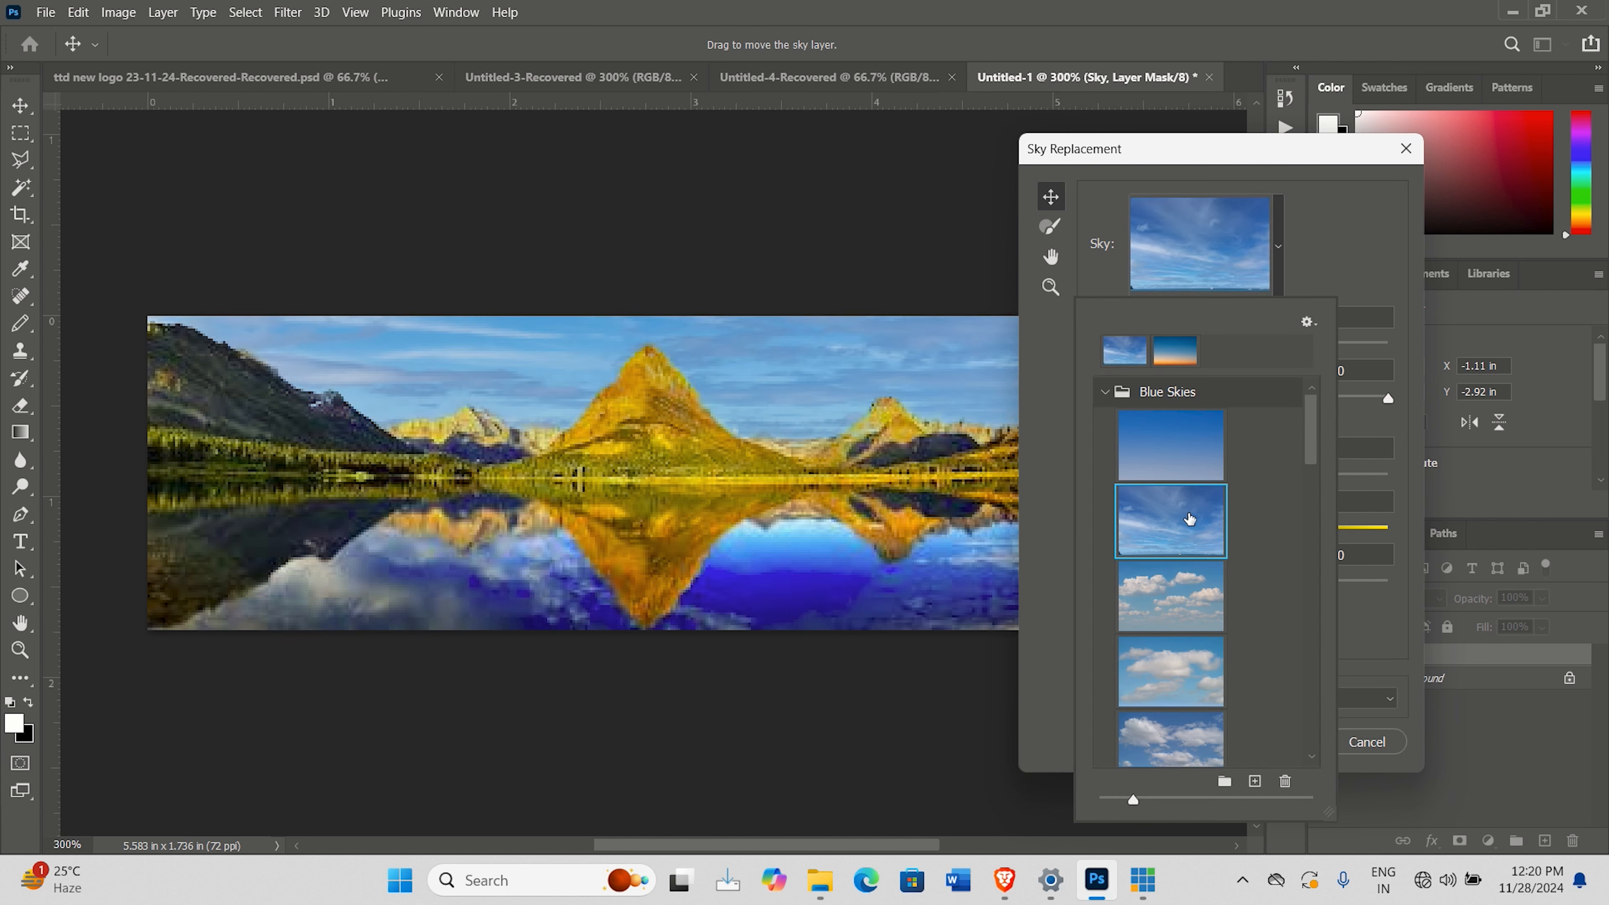
{"action": "left_click", "coordinate": [1191, 607]}
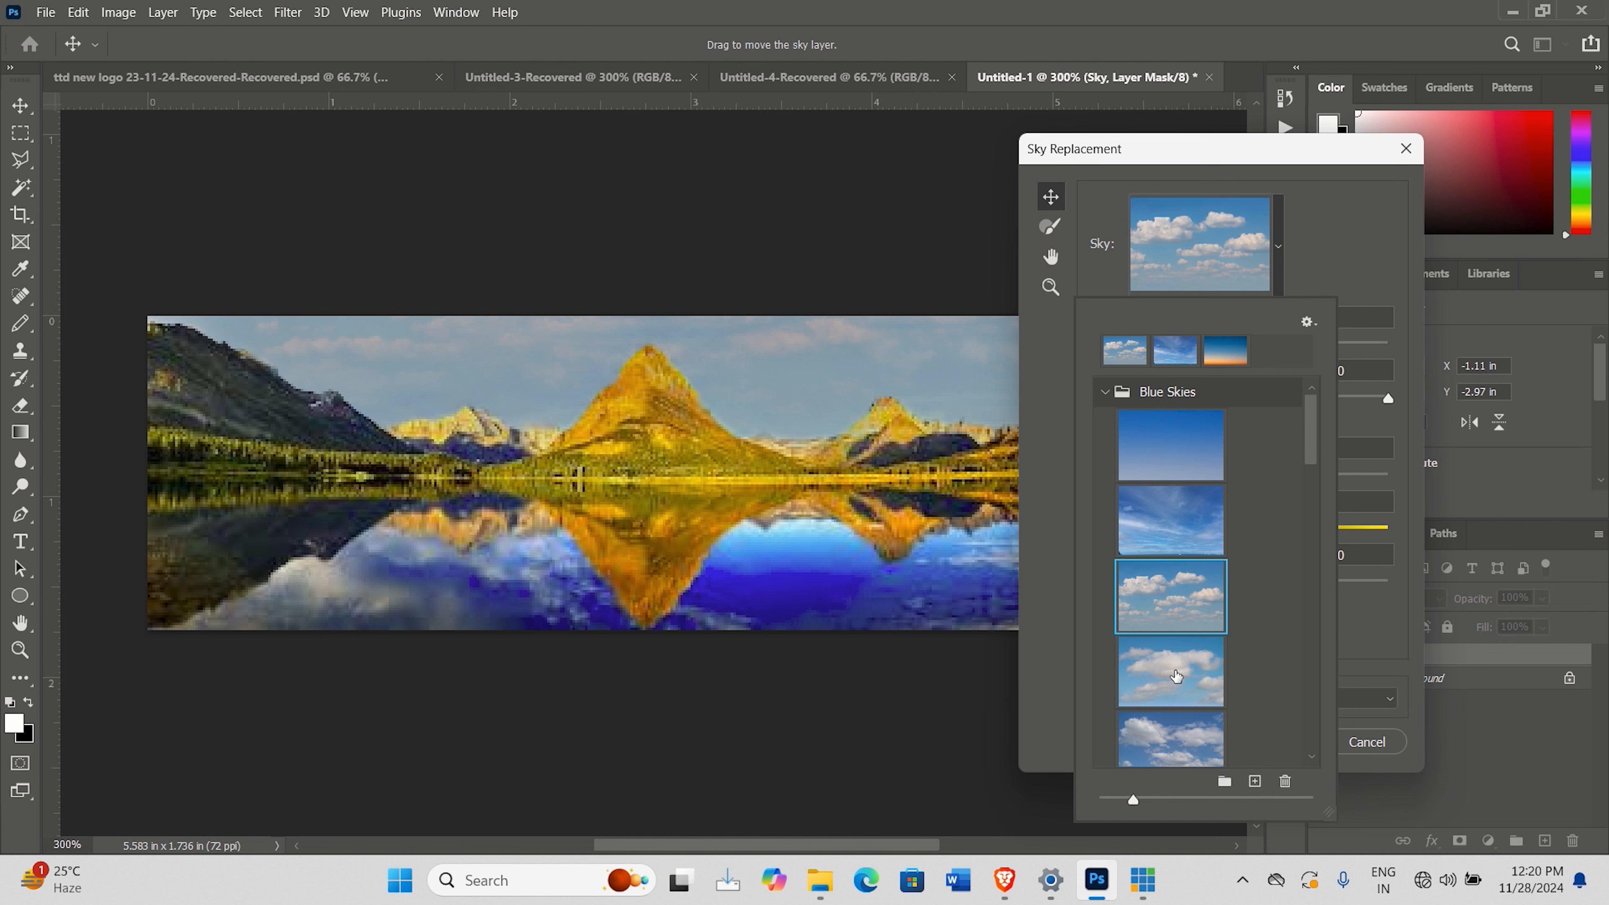
{"action": "left_click", "coordinate": [1166, 685]}
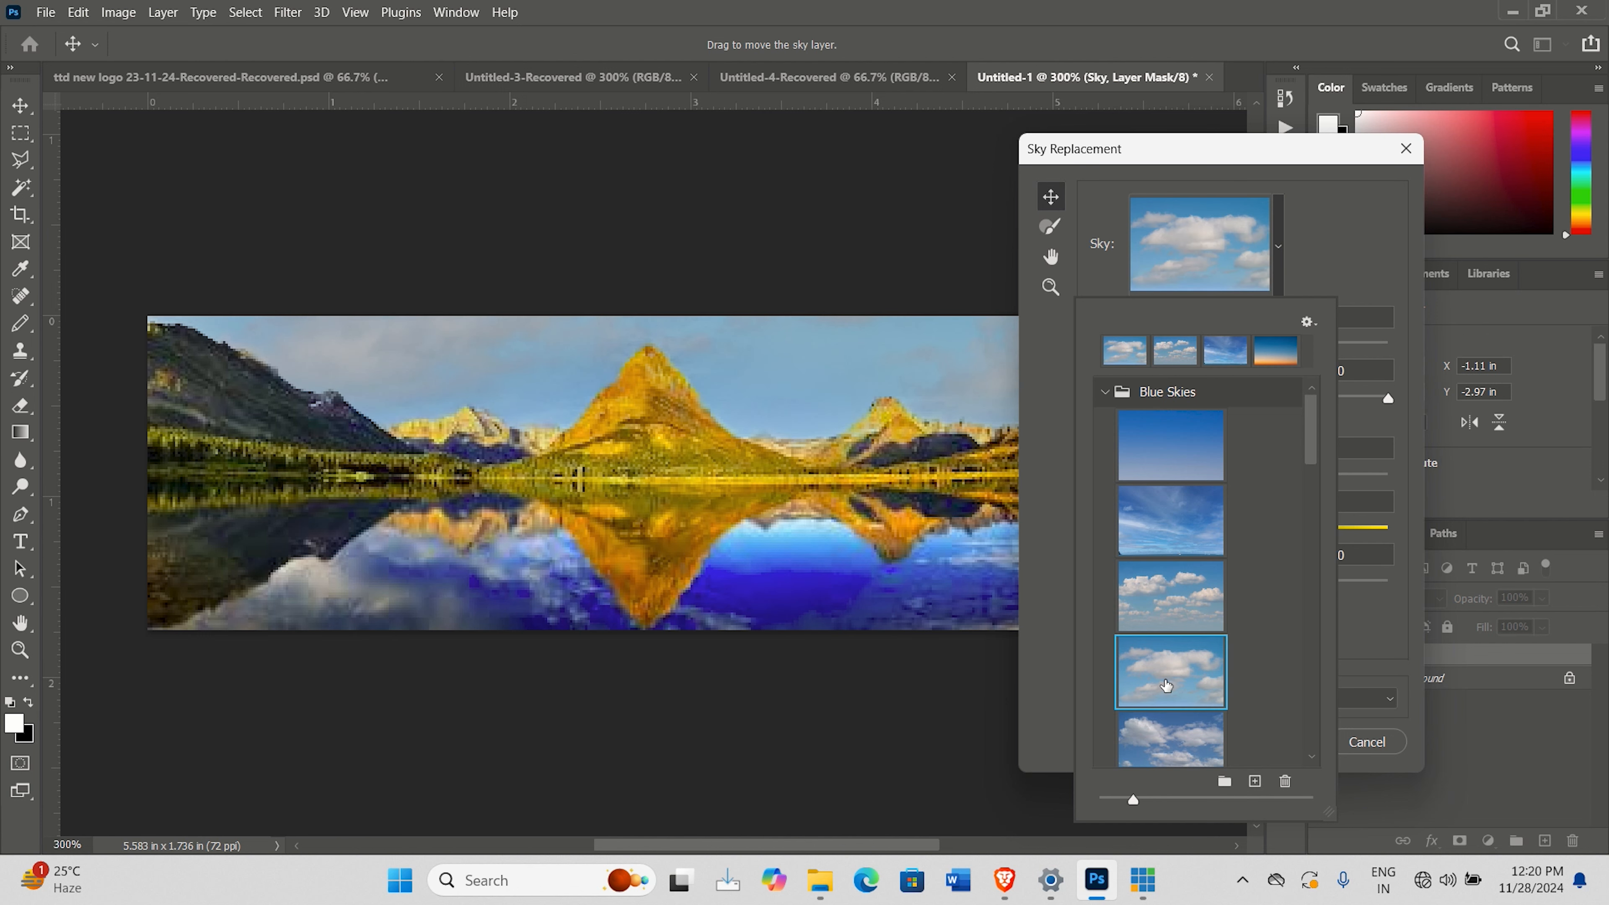
{"action": "left_click", "coordinate": [1159, 523]}
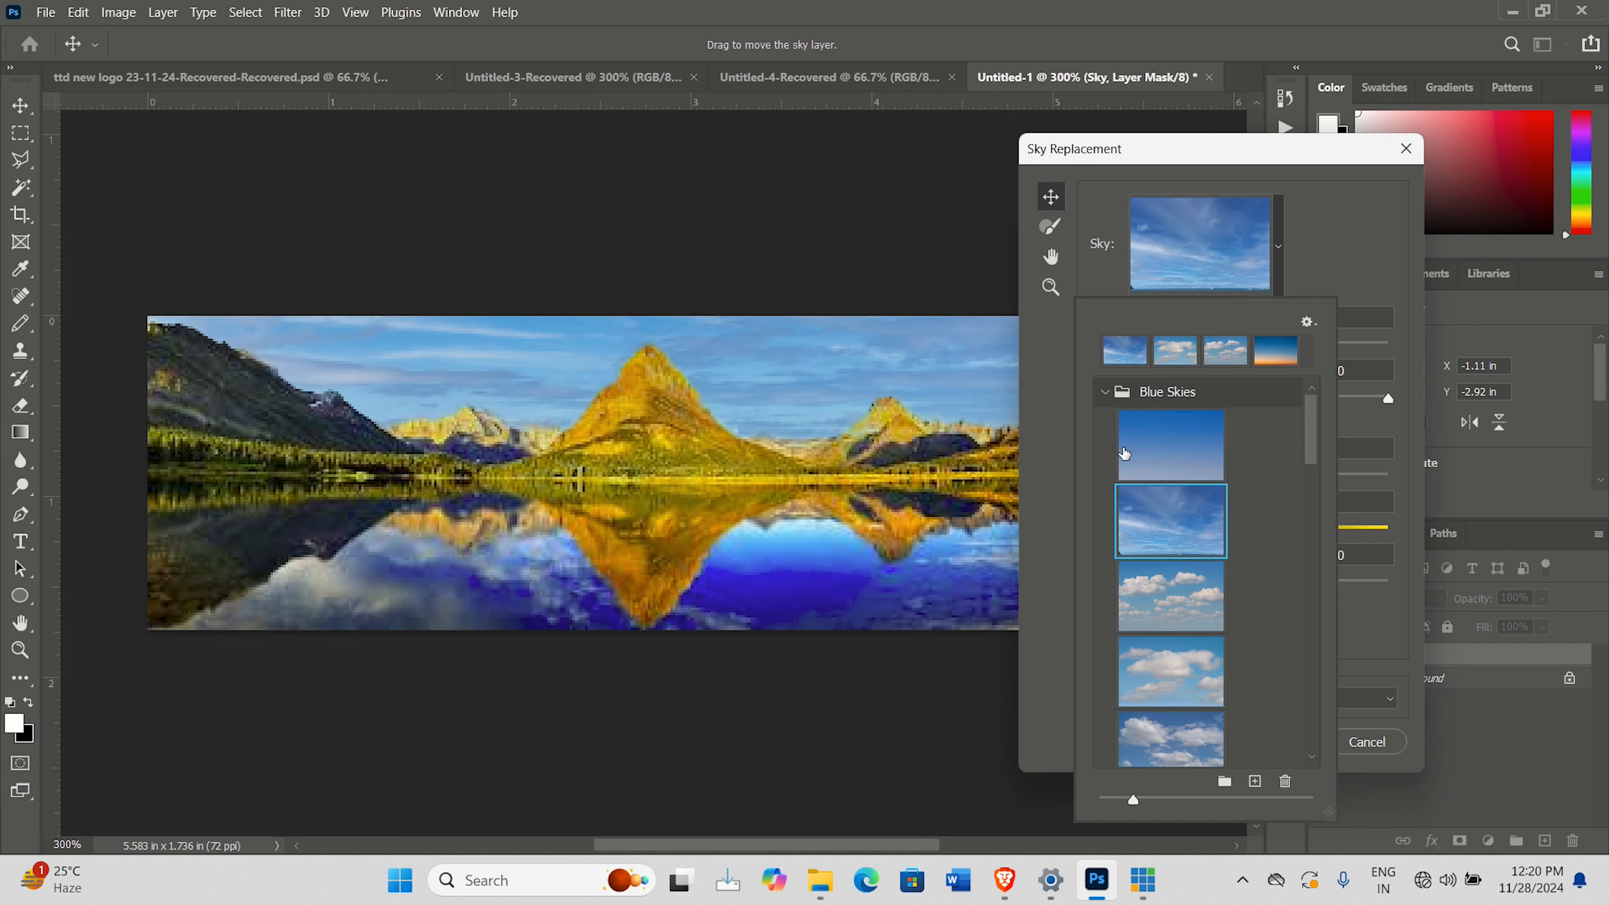
{"action": "left_click", "coordinate": [1278, 246]}
Step: Set the replacement sky's Shift Edge to 54, Fade Edge to 96, Brightness to -16 and Temperature to -100
{"action": "mouse_move", "coordinate": [1387, 399]}
{"action": "left_mouse_down"}
{"action": "mouse_move", "coordinate": [1285, 402]}
{"action": "mouse_move", "coordinate": [1379, 403]}
{"action": "left_mouse_up"}
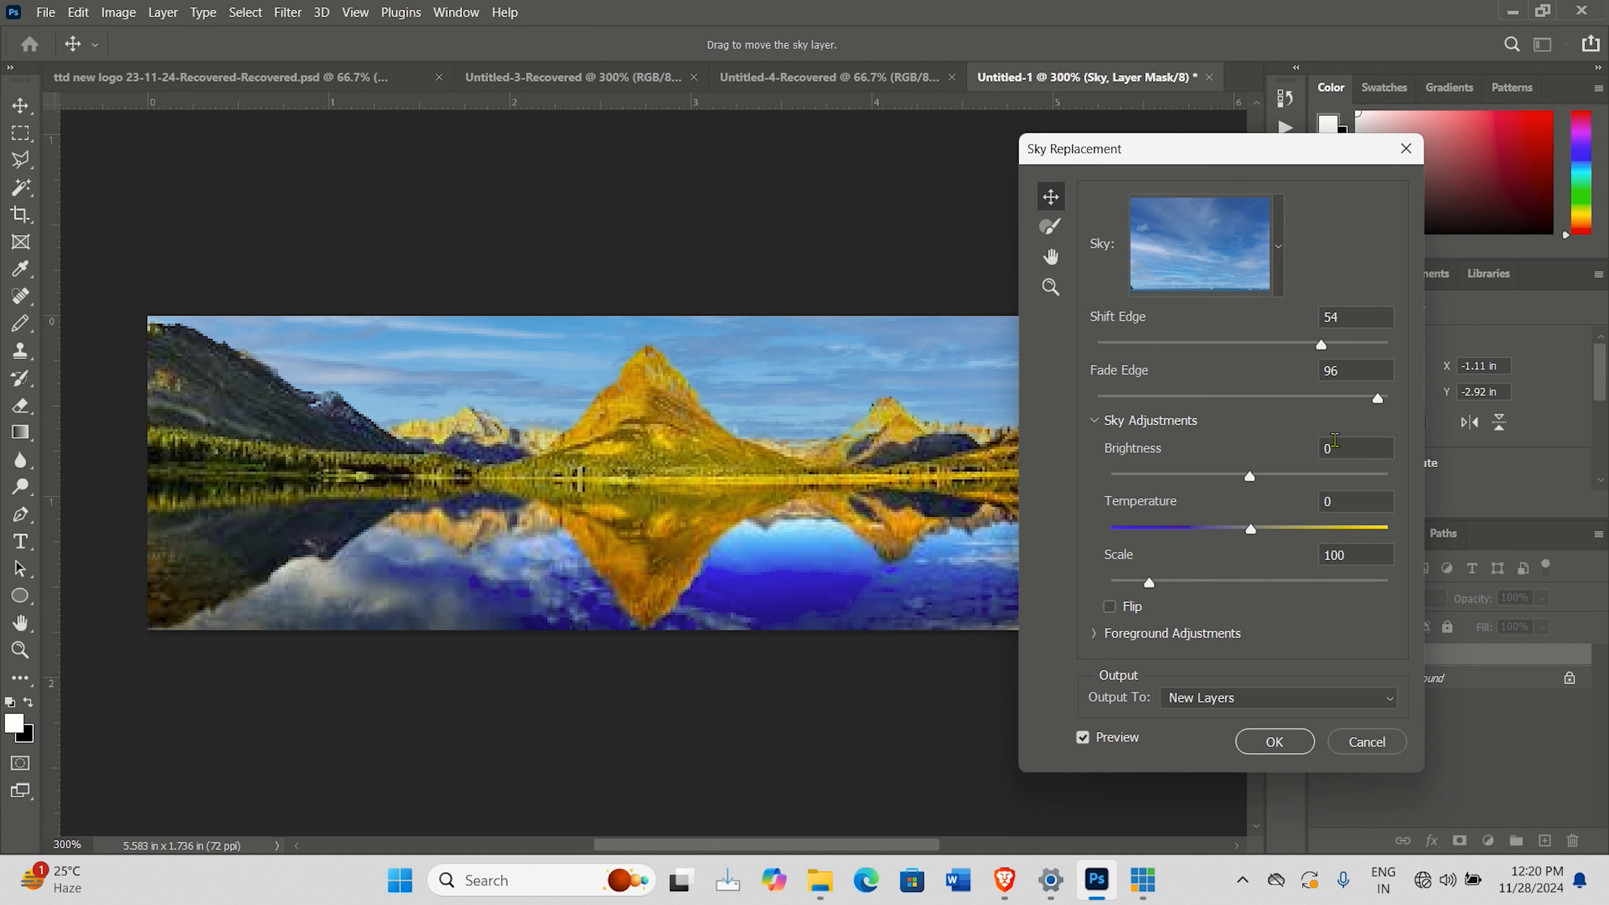
{"action": "left_click_drag", "start_coordinate": [1250, 480], "coordinate": [1335, 485]}
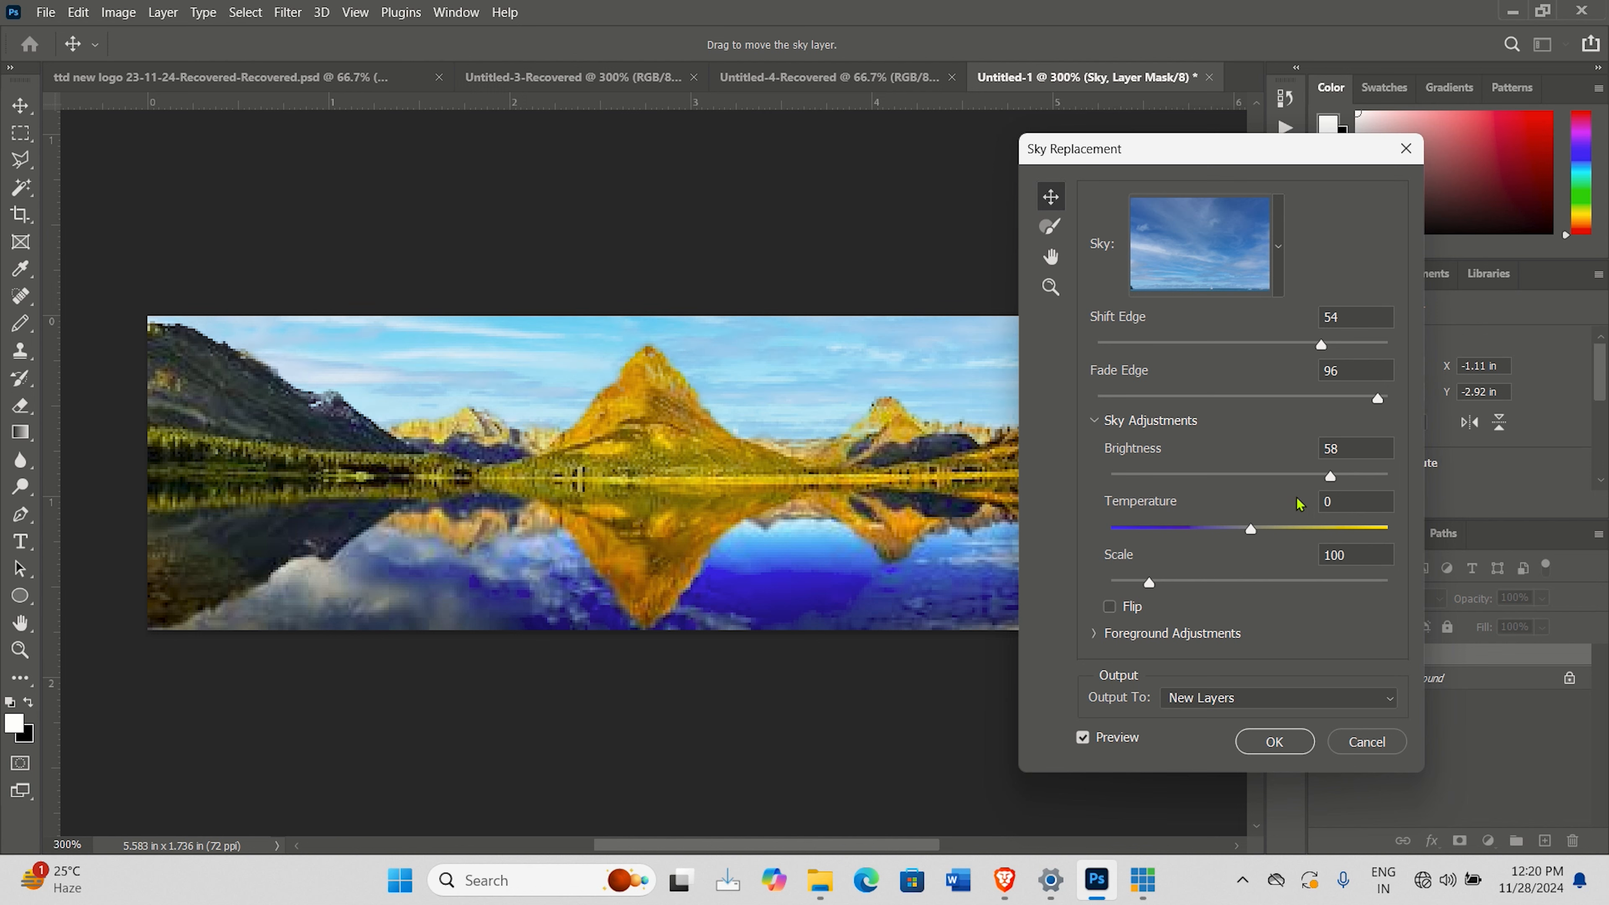
{"action": "left_click_drag", "start_coordinate": [1252, 534], "coordinate": [1084, 534]}
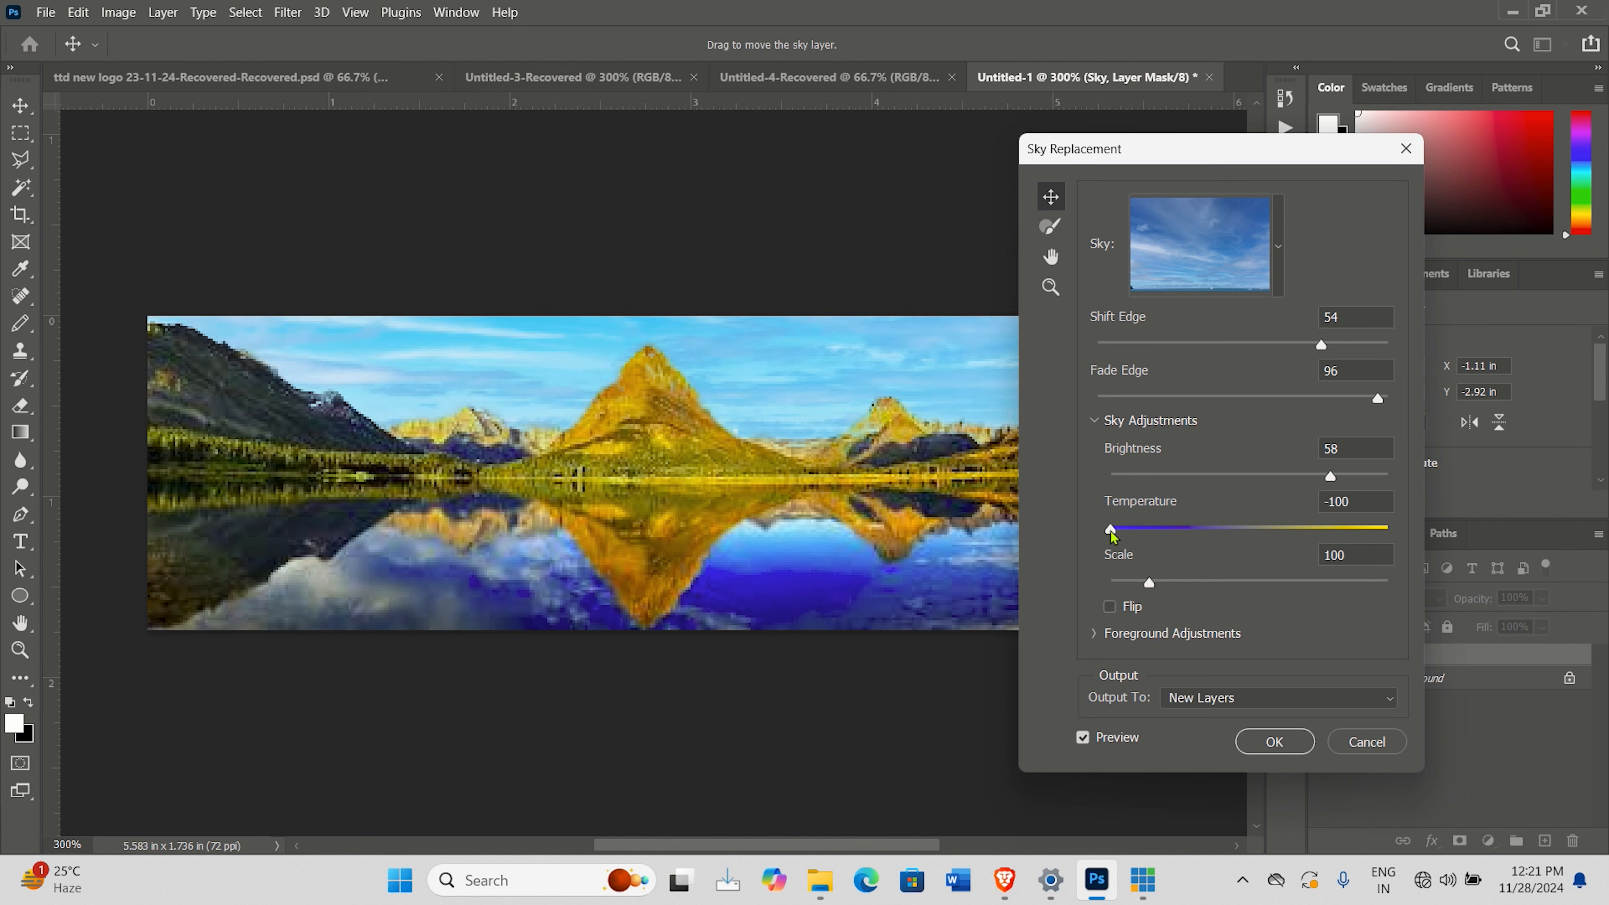
{"action": "left_click_drag", "start_coordinate": [1332, 479], "coordinate": [1228, 479]}
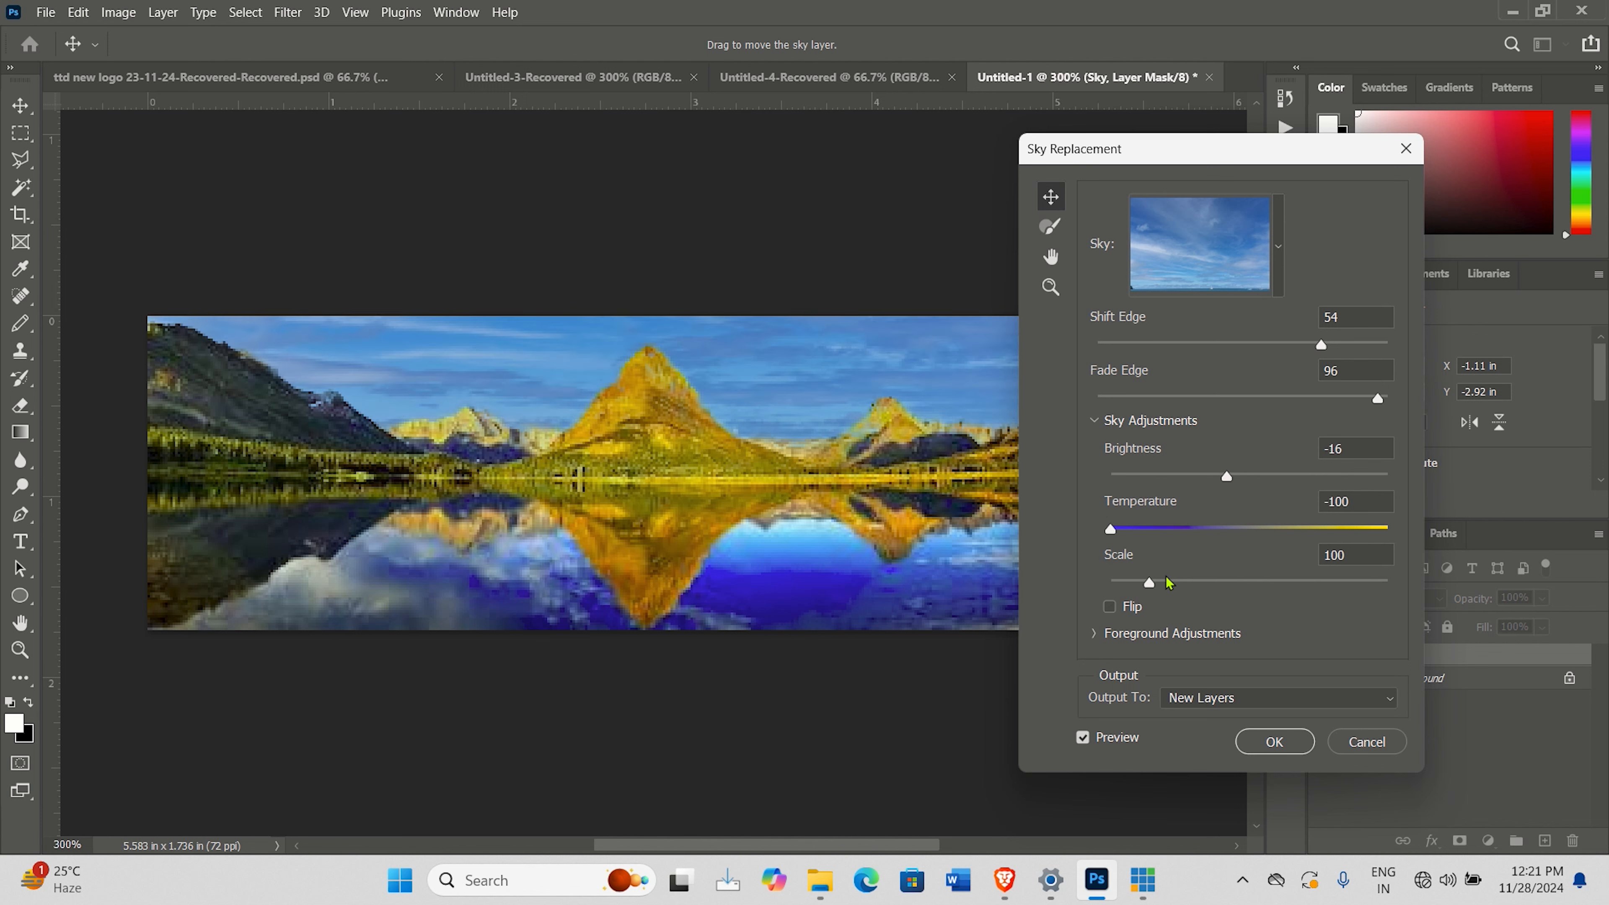
Step: Try smaller sky scales, set Scale to 96 and apply the sky replacement with output to New Layers
{"action": "mouse_move", "coordinate": [1150, 582]}
{"action": "left_mouse_down"}
{"action": "mouse_move", "coordinate": [1222, 582]}
{"action": "mouse_move", "coordinate": [1119, 584]}
{"action": "left_mouse_up"}
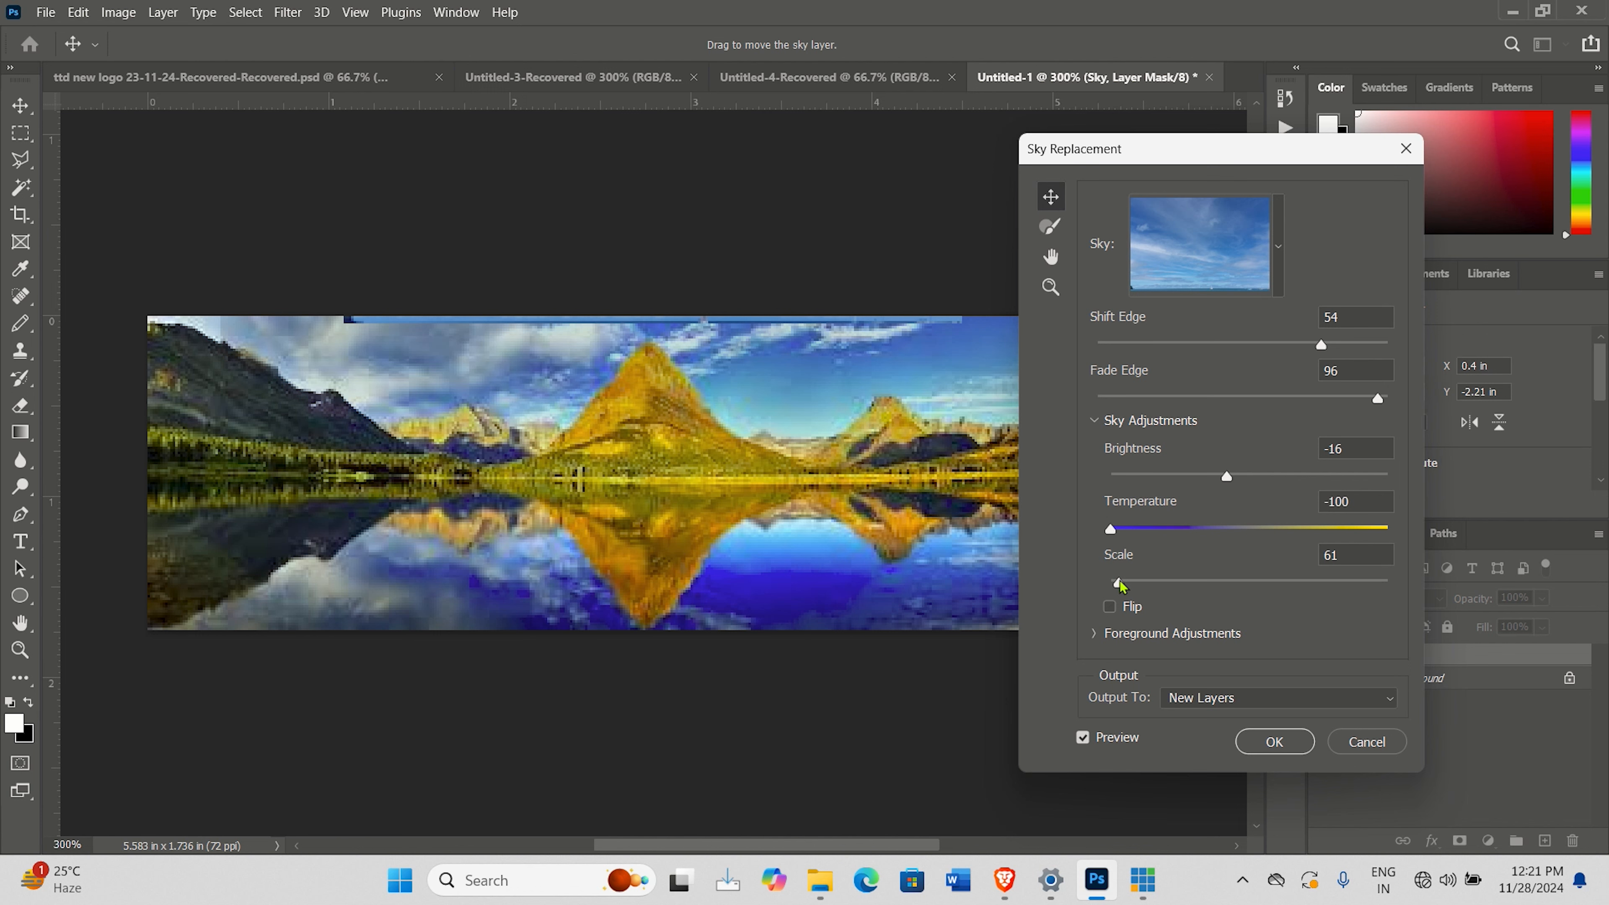
{"action": "left_click_drag", "start_coordinate": [1122, 582], "coordinate": [1109, 582]}
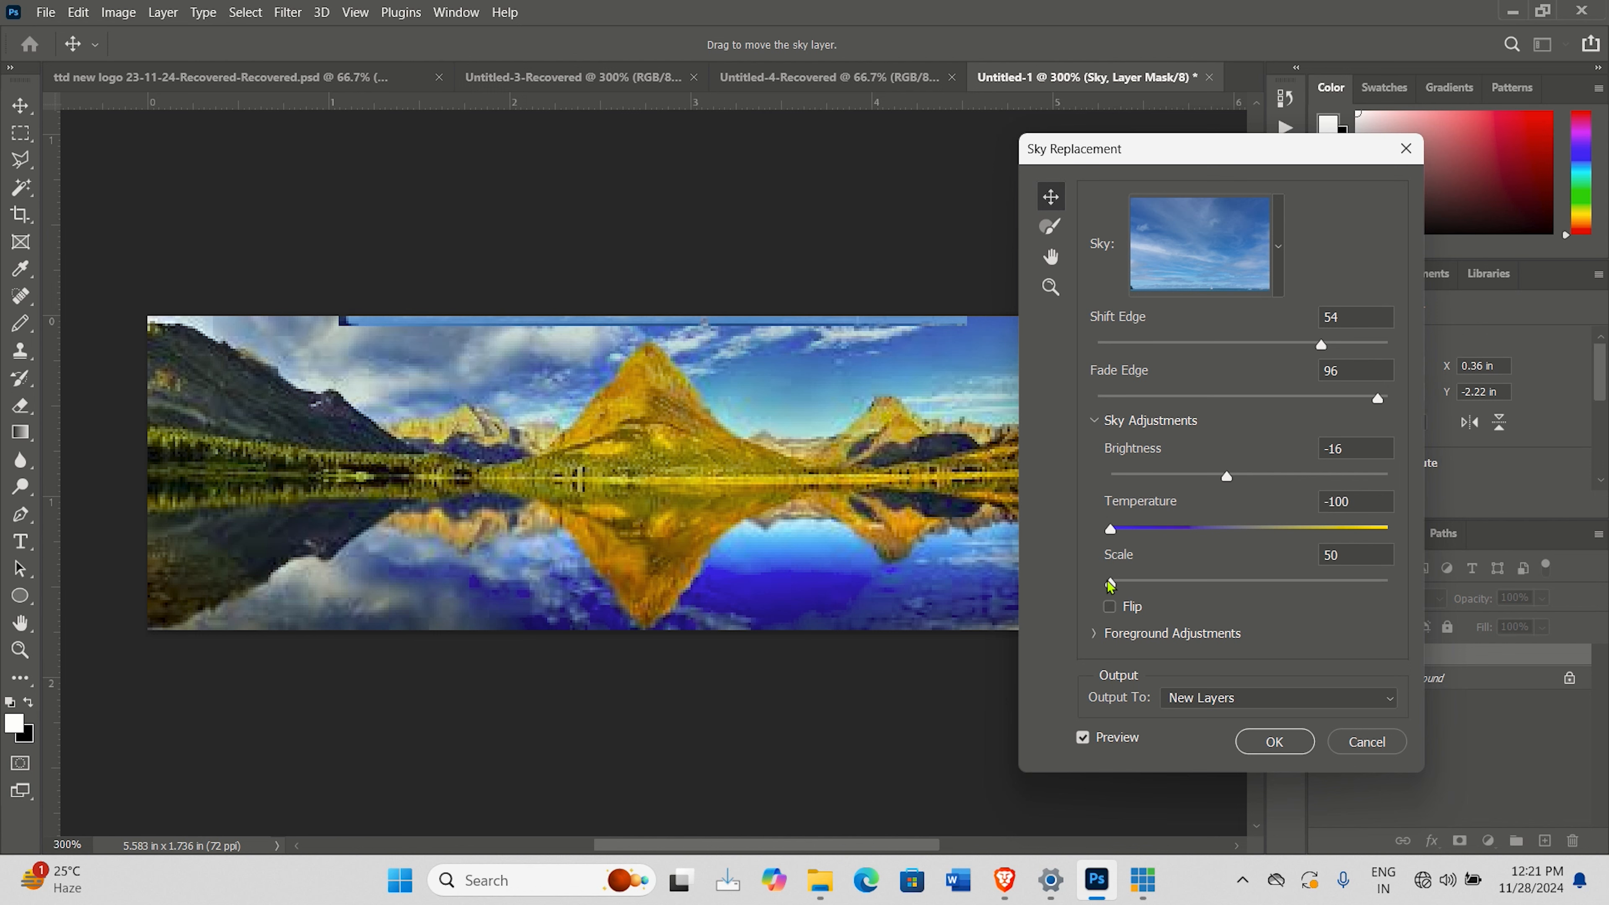
{"action": "left_click_drag", "start_coordinate": [1110, 582], "coordinate": [1147, 582]}
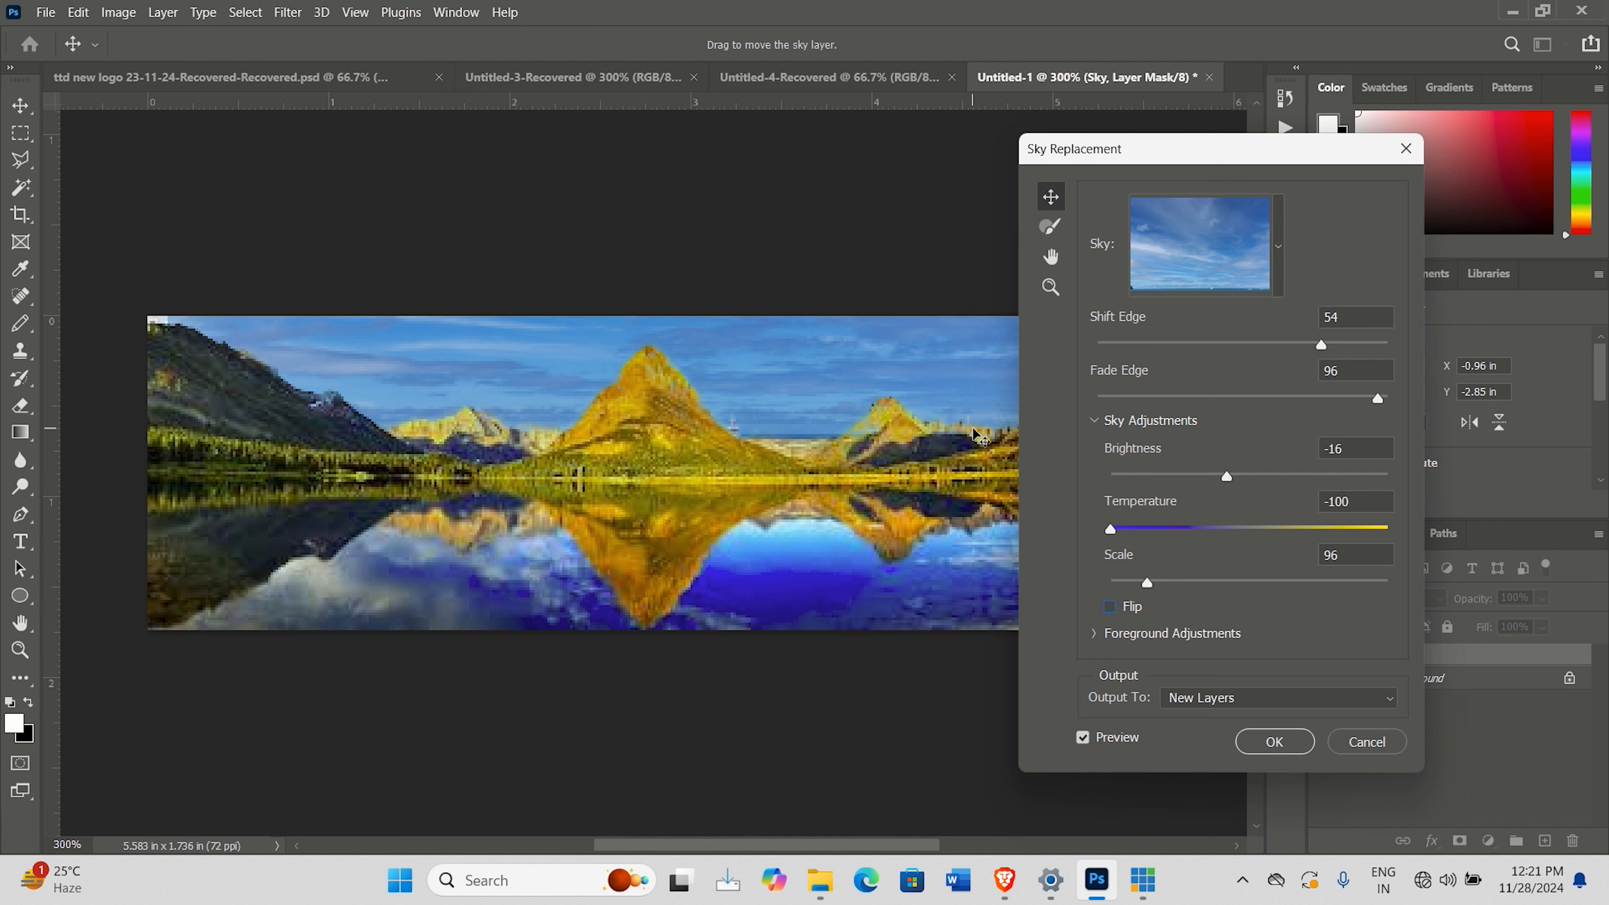
{"action": "left_click", "coordinate": [1279, 705]}
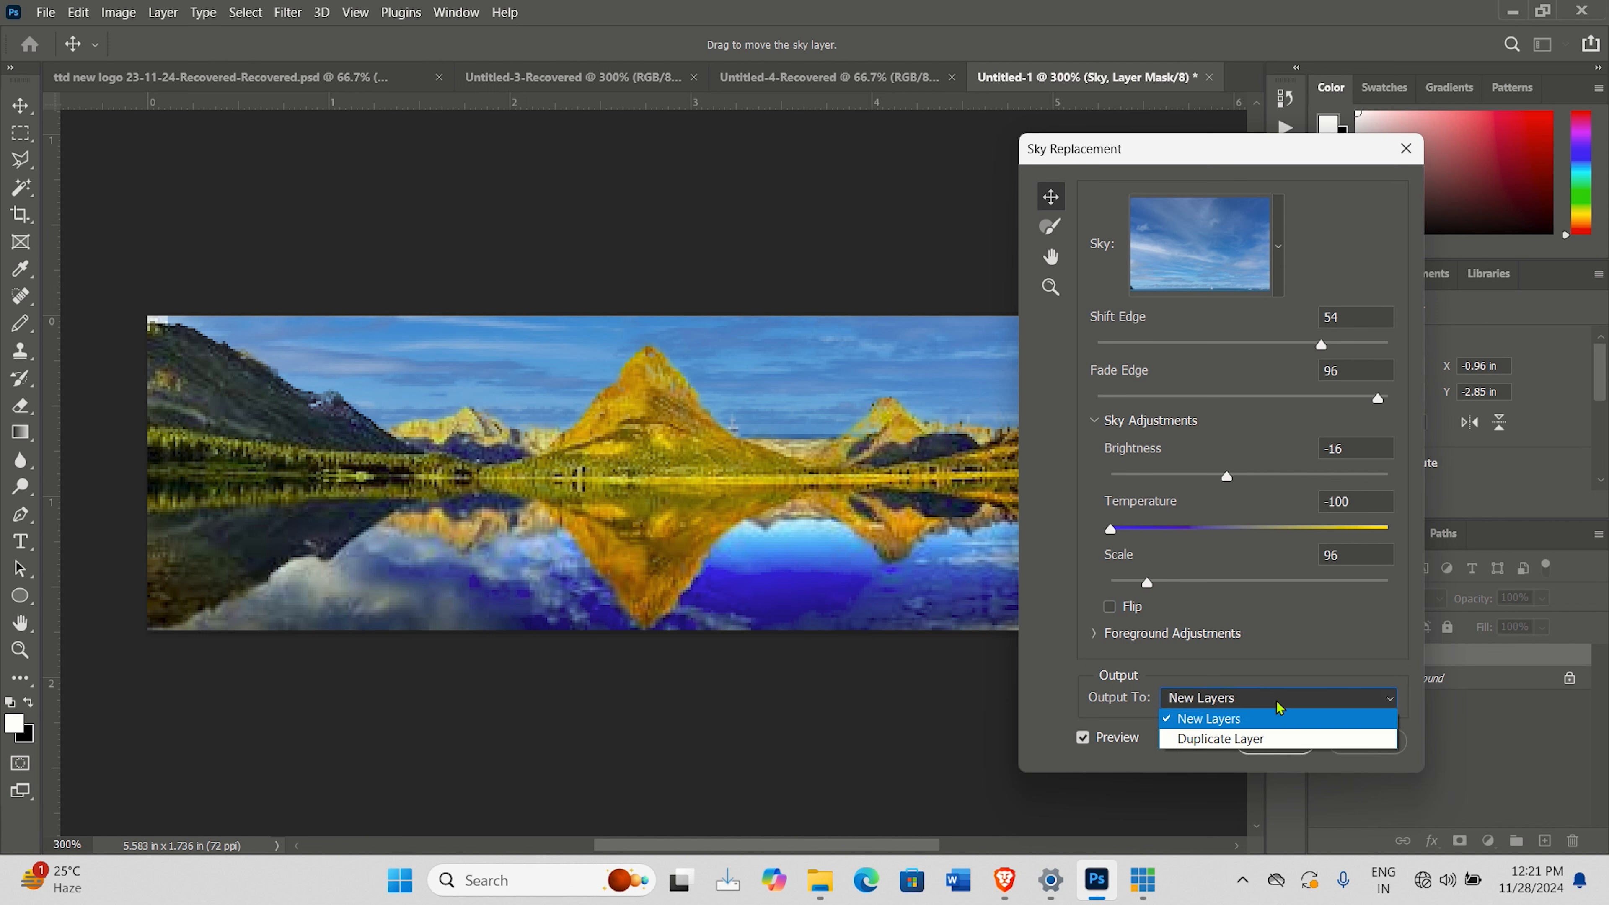
{"action": "left_click", "coordinate": [1276, 643]}
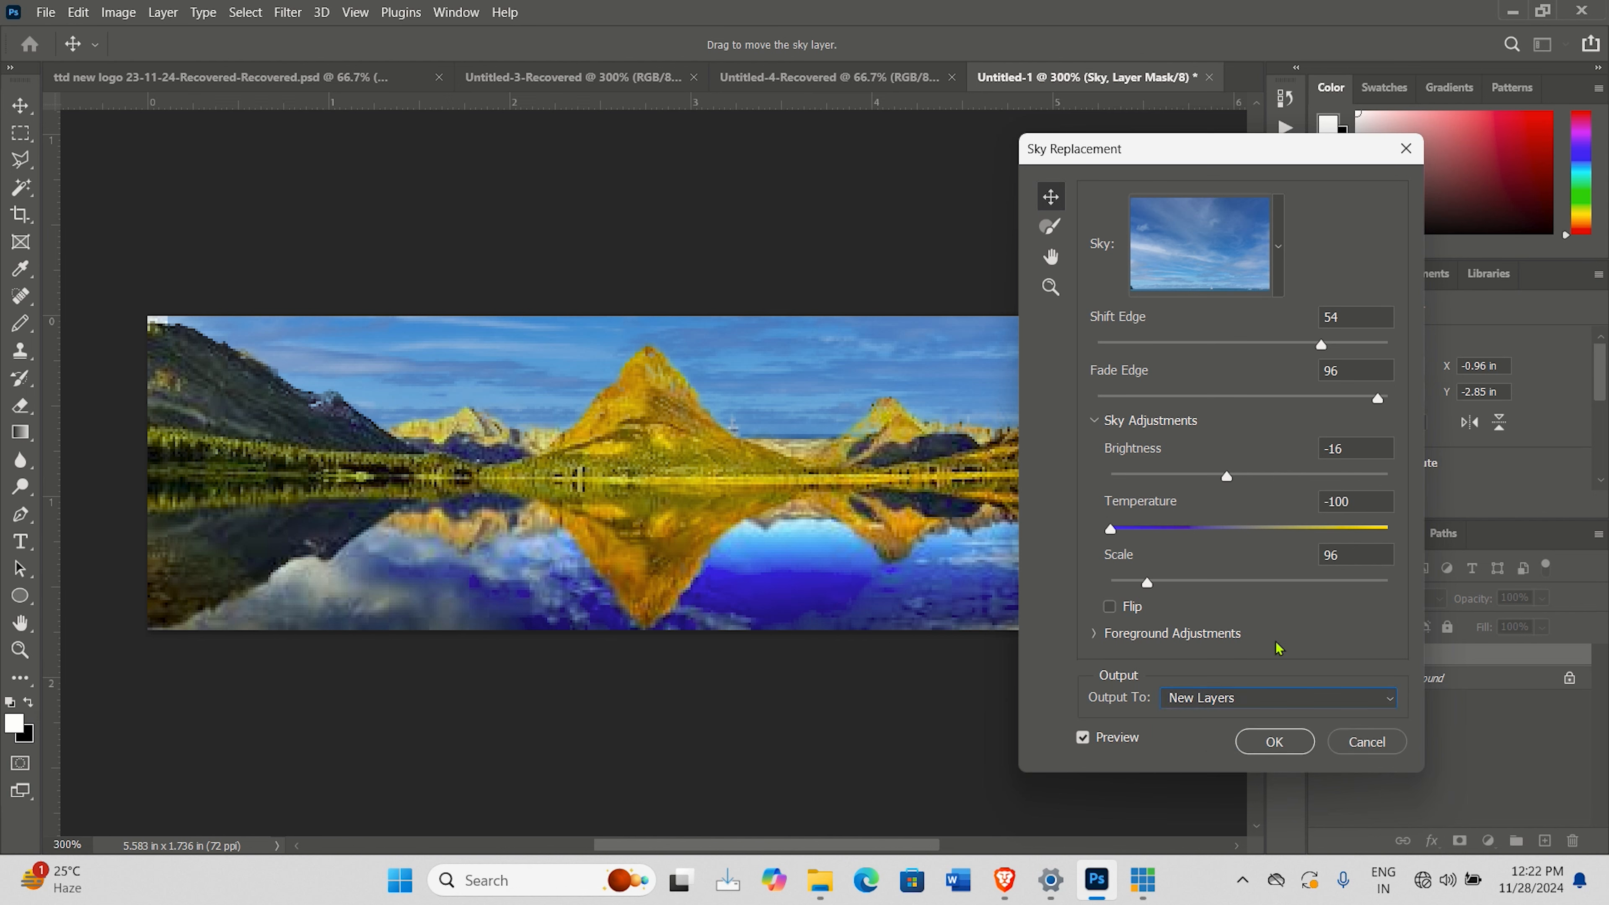
{"action": "left_click", "coordinate": [1286, 749]}
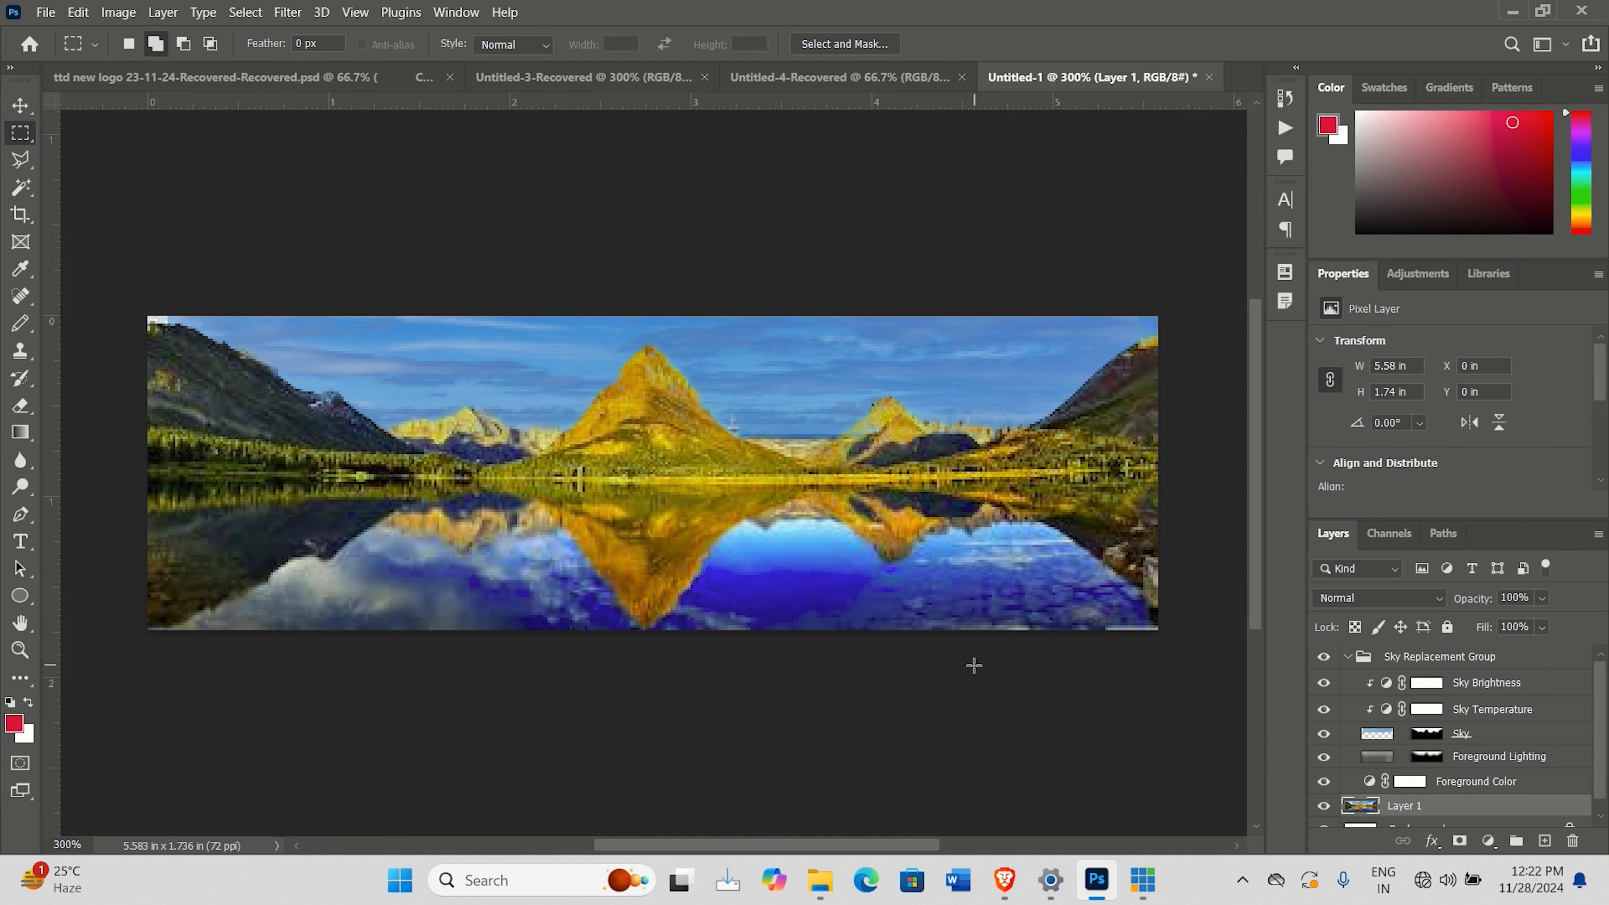
Step: In the ttd new logo document, activate the Brush tool and open its brush presets
{"action": "left_click", "coordinate": [215, 77]}
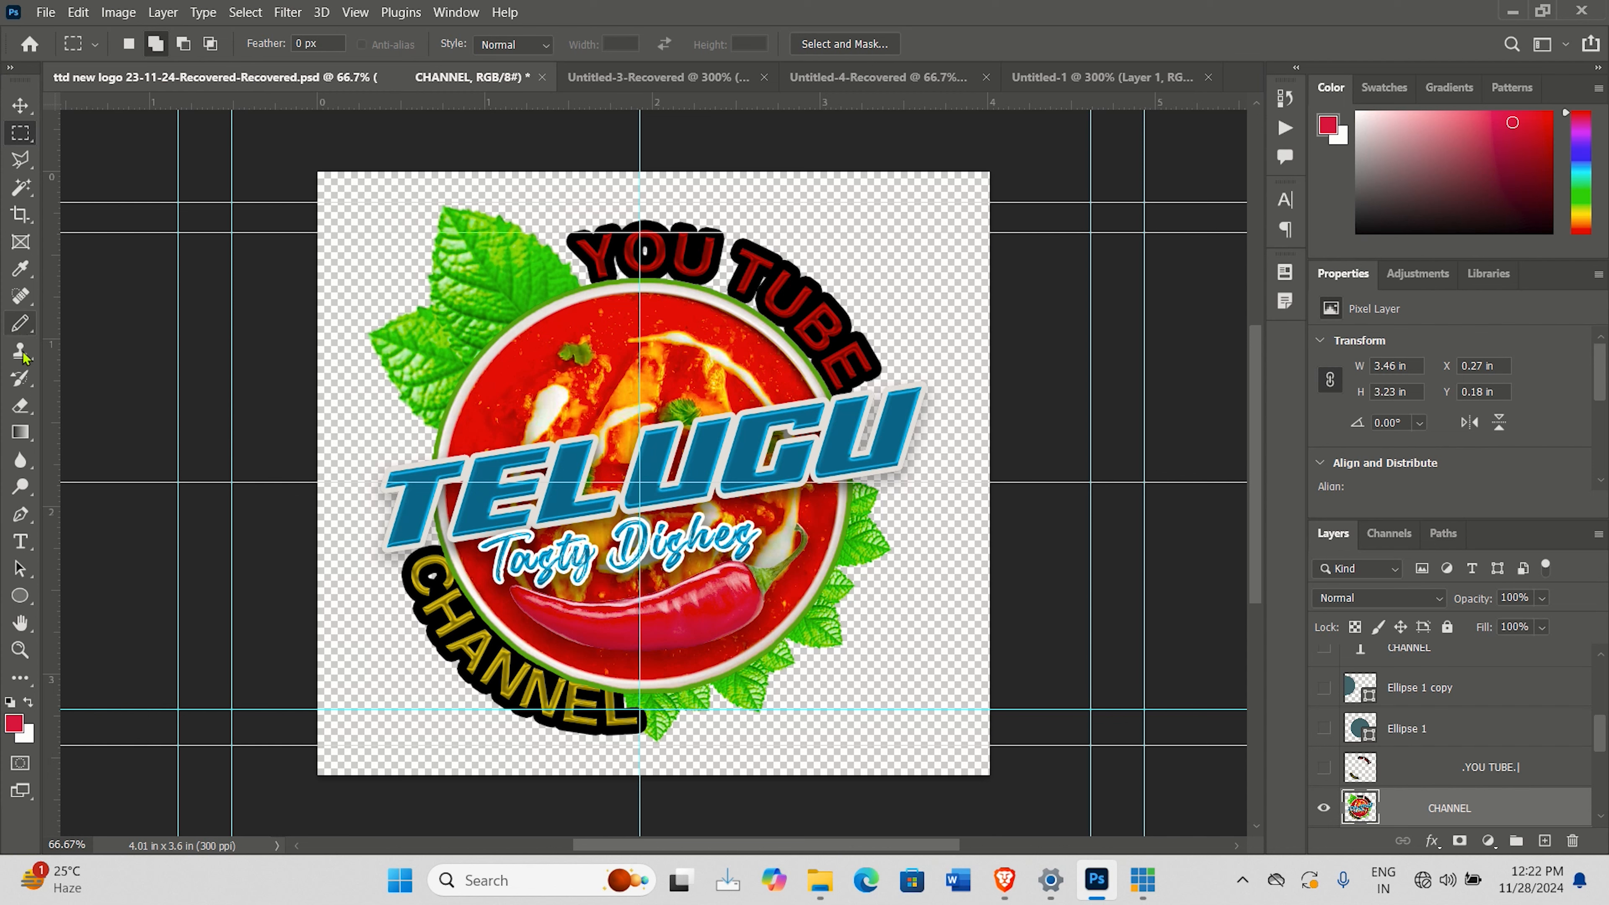
{"action": "left_click", "coordinate": [21, 324]}
{"action": "right_click", "coordinate": [23, 328]}
{"action": "left_click", "coordinate": [89, 327]}
{"action": "scroll", "coordinate": [254, 285], "scroll_direction": "down", "scroll_amount": 1}
{"action": "left_click", "coordinate": [152, 45]}
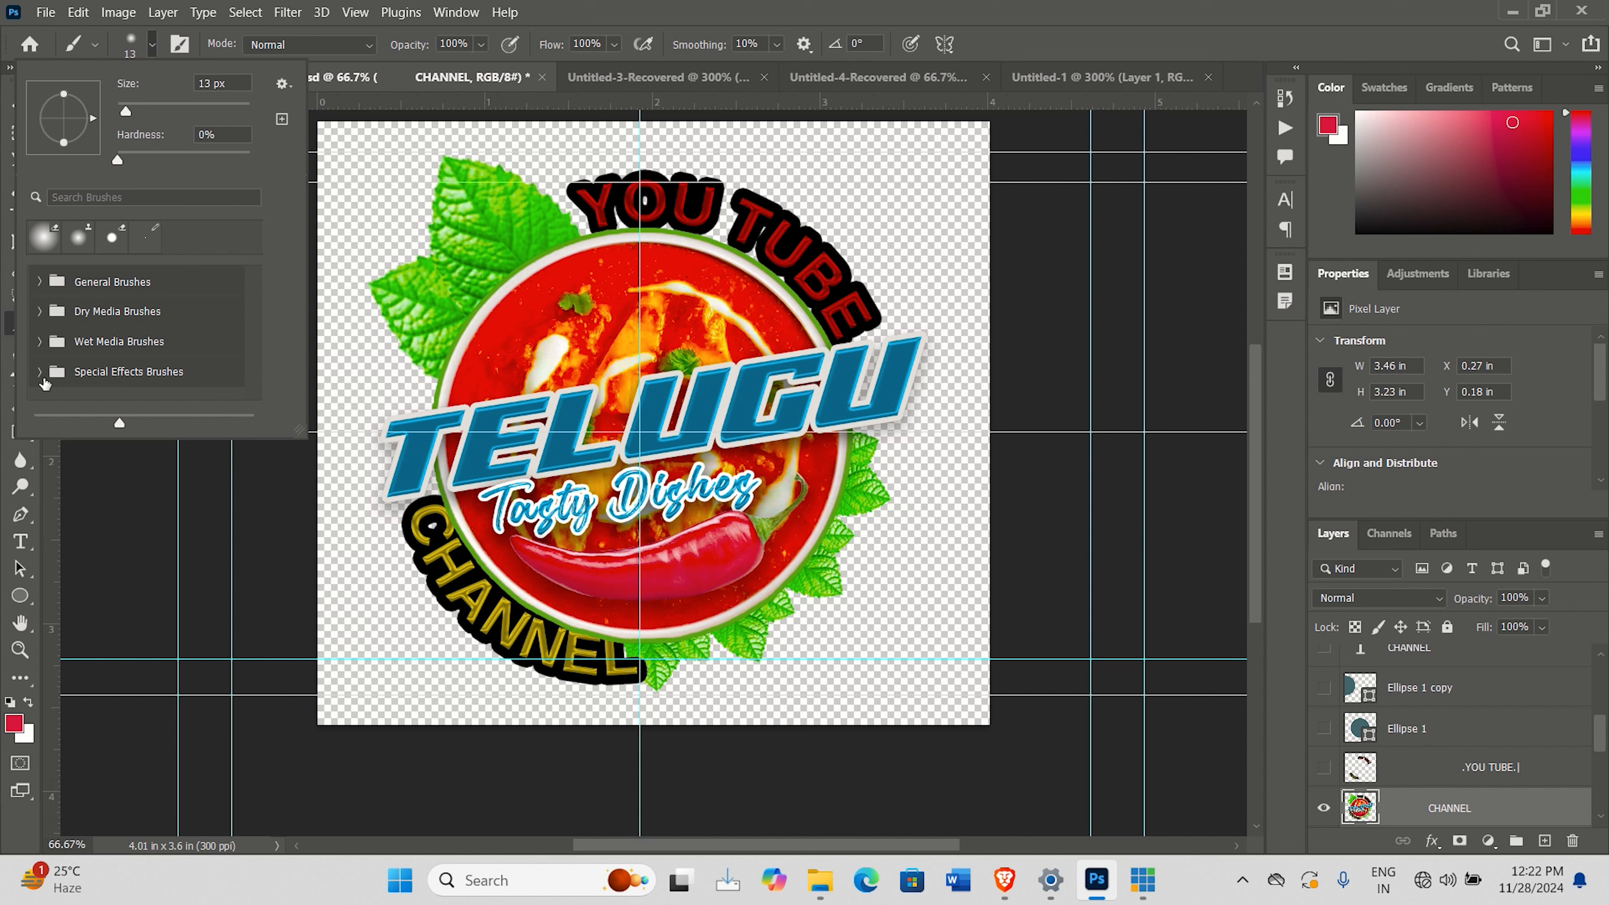
Step: Examine the brushes in the Special Effects, Wet Media and General Brushes groups, then close the brush presets
{"action": "left_click", "coordinate": [39, 372]}
{"action": "mouse_move", "coordinate": [253, 307]}
{"action": "left_mouse_down"}
{"action": "mouse_move", "coordinate": [256, 394]}
{"action": "mouse_move", "coordinate": [253, 286]}
{"action": "mouse_move", "coordinate": [247, 379]}
{"action": "mouse_move", "coordinate": [261, 306]}
{"action": "left_mouse_up"}
{"action": "left_click", "coordinate": [39, 372]}
{"action": "left_click", "coordinate": [39, 341]}
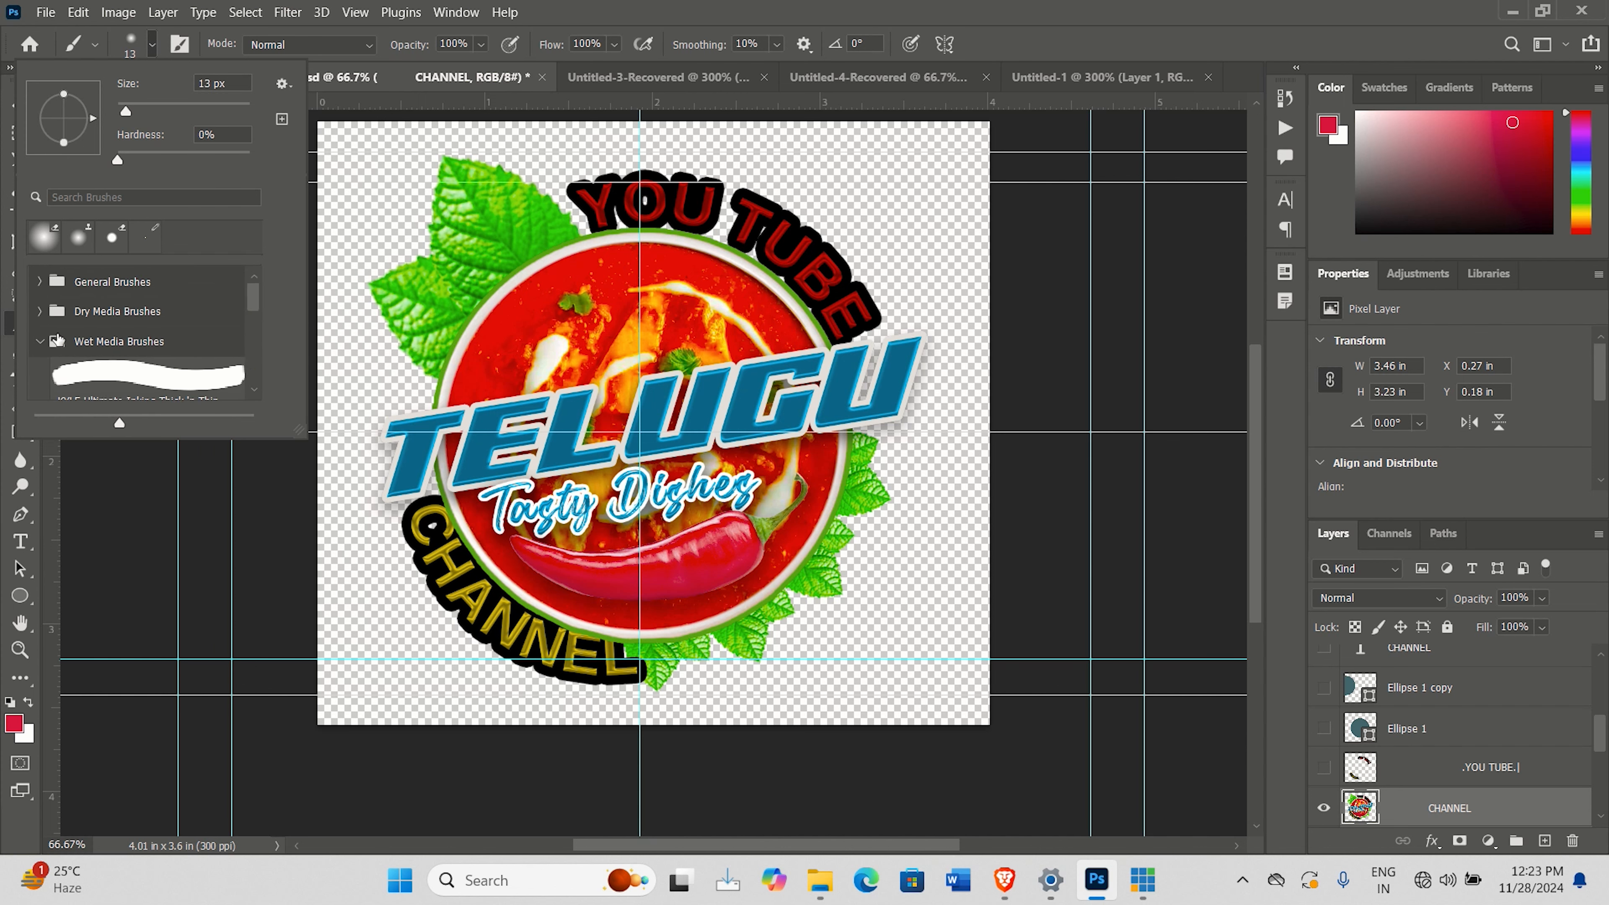
{"action": "left_click", "coordinate": [41, 343]}
{"action": "left_click", "coordinate": [40, 282]}
{"action": "scroll", "coordinate": [57, 351], "scroll_direction": "down", "scroll_amount": 5}
{"action": "scroll", "coordinate": [57, 351], "scroll_direction": "up", "scroll_amount": 5}
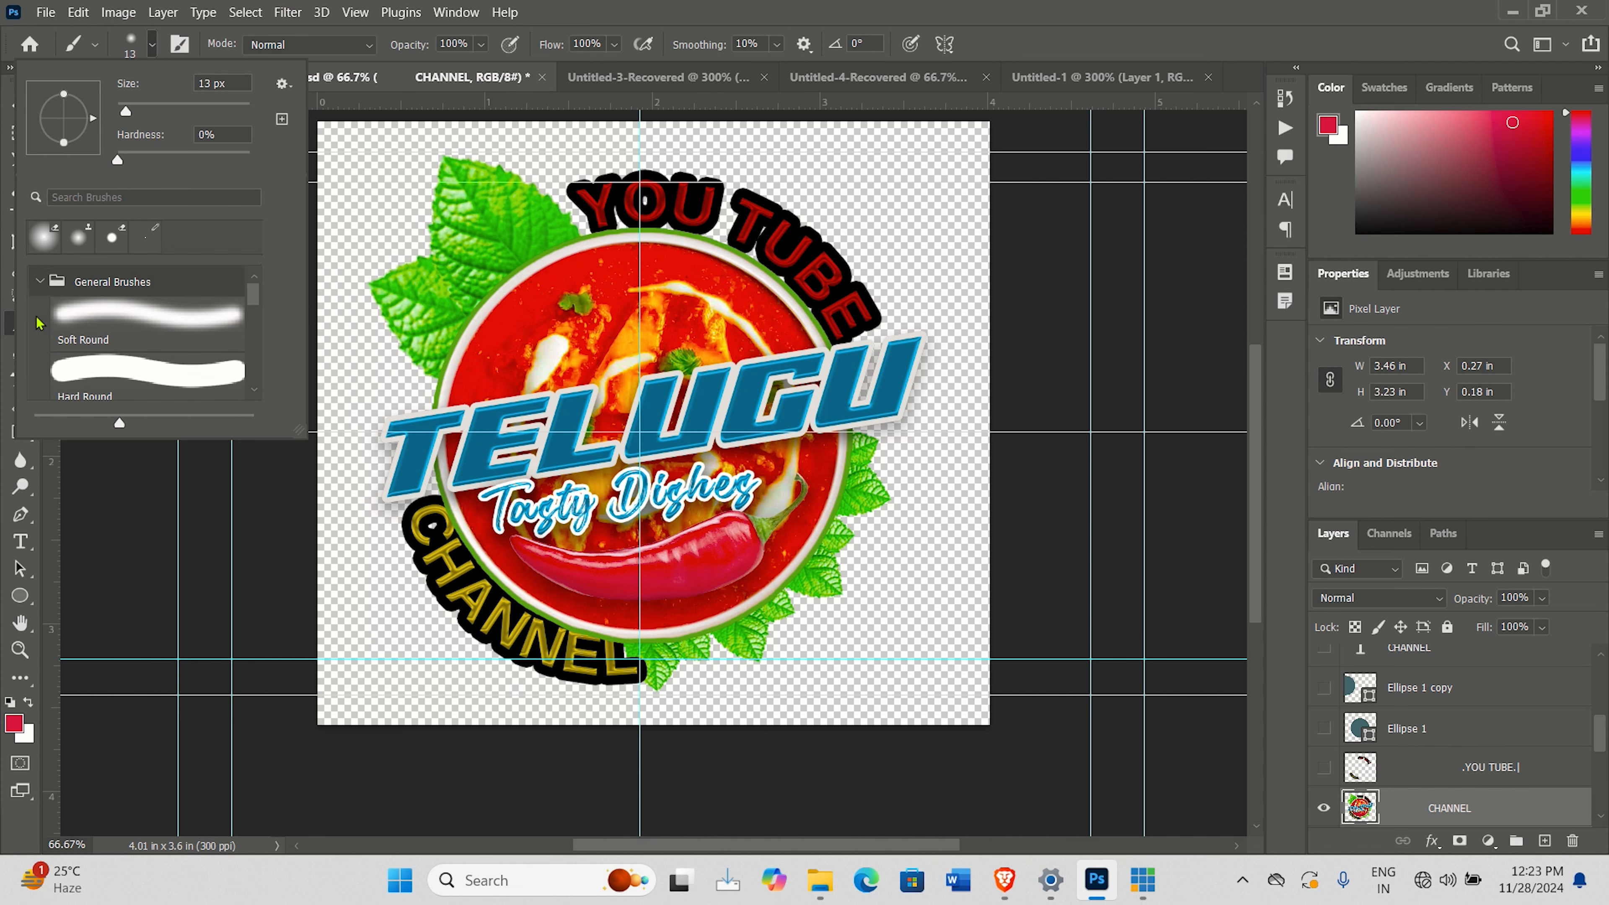
{"action": "left_click", "coordinate": [40, 282]}
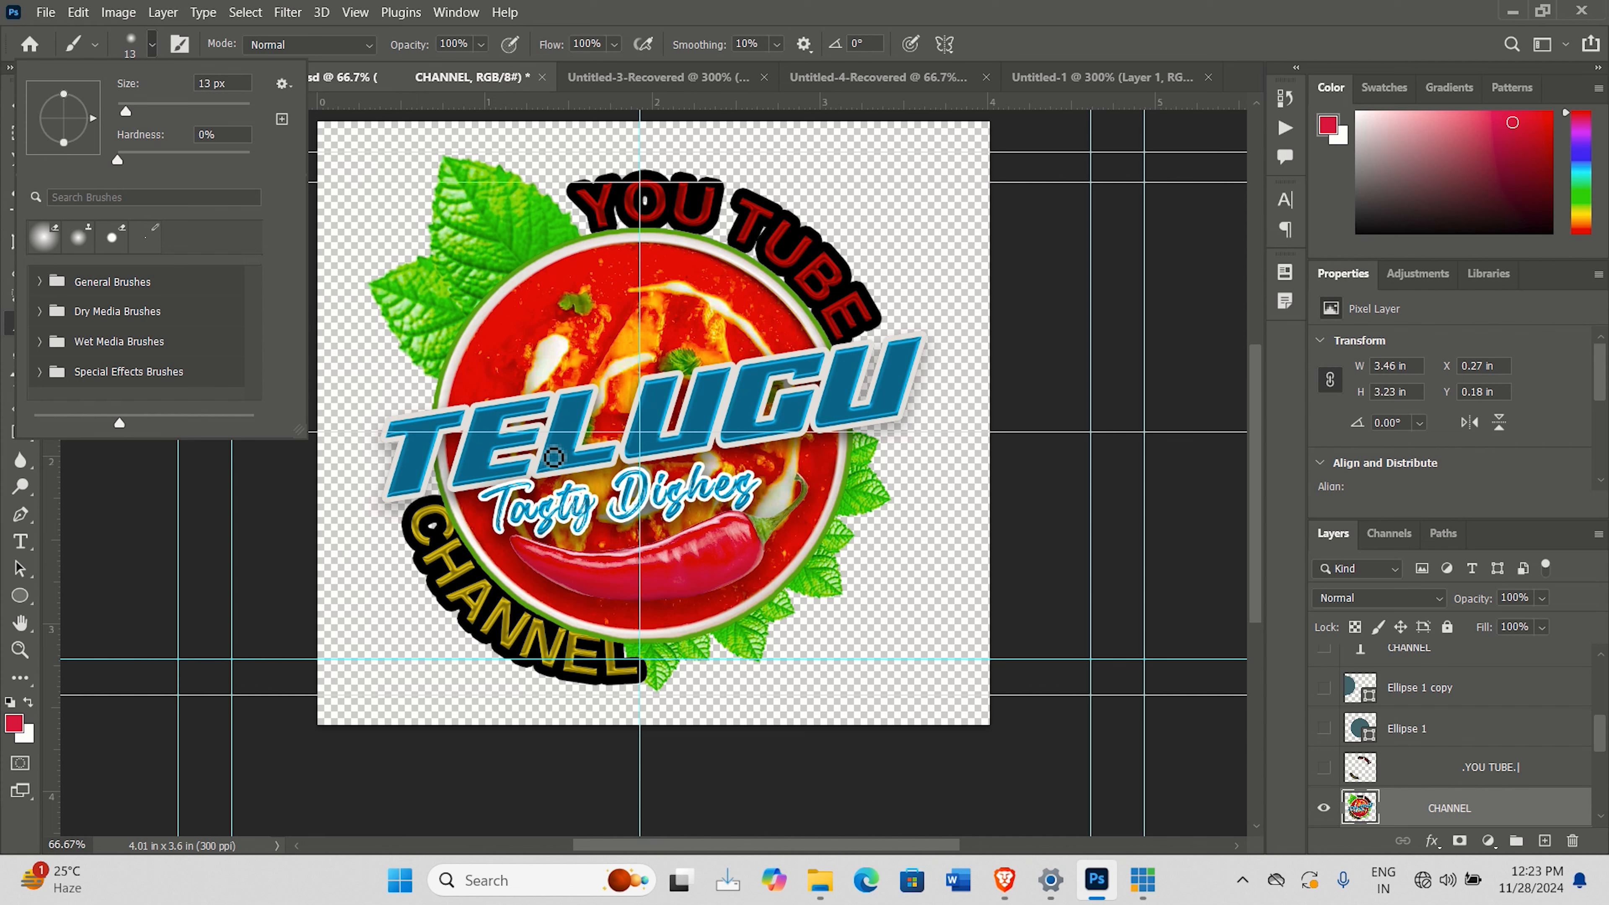
{"action": "left_click", "coordinate": [557, 12]}
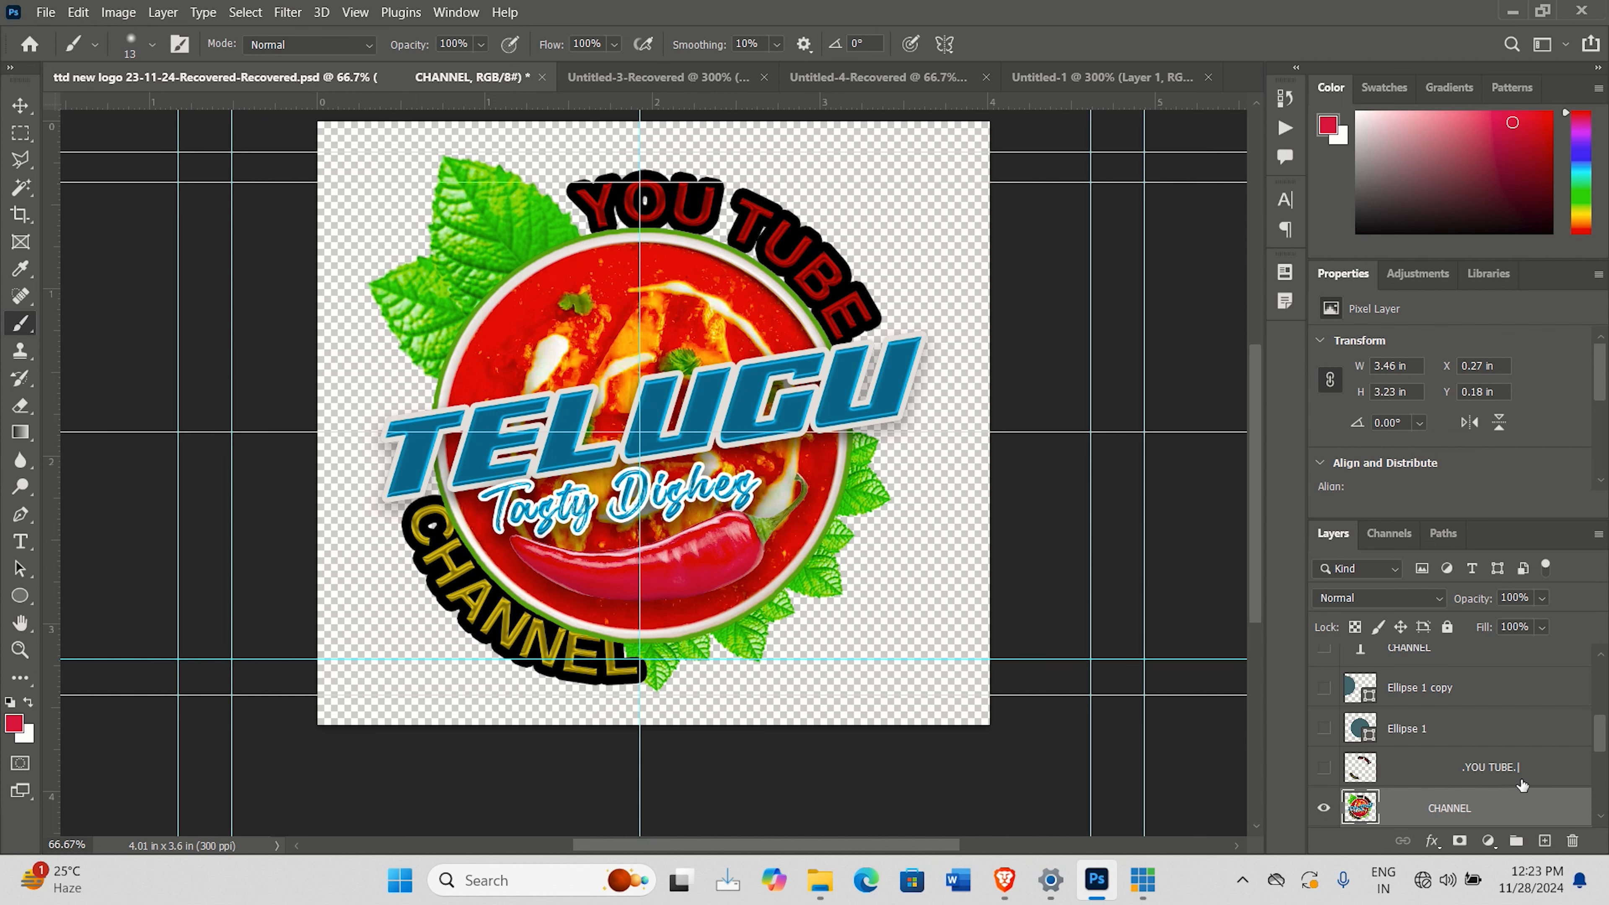
Step: Define the Telugu Tasty Dishes logo as a brush preset named "ttd new logo 23-11-24-Recovered-Recovered.psd"
{"action": "scroll", "coordinate": [1603, 735], "scroll_direction": "down", "scroll_amount": 3}
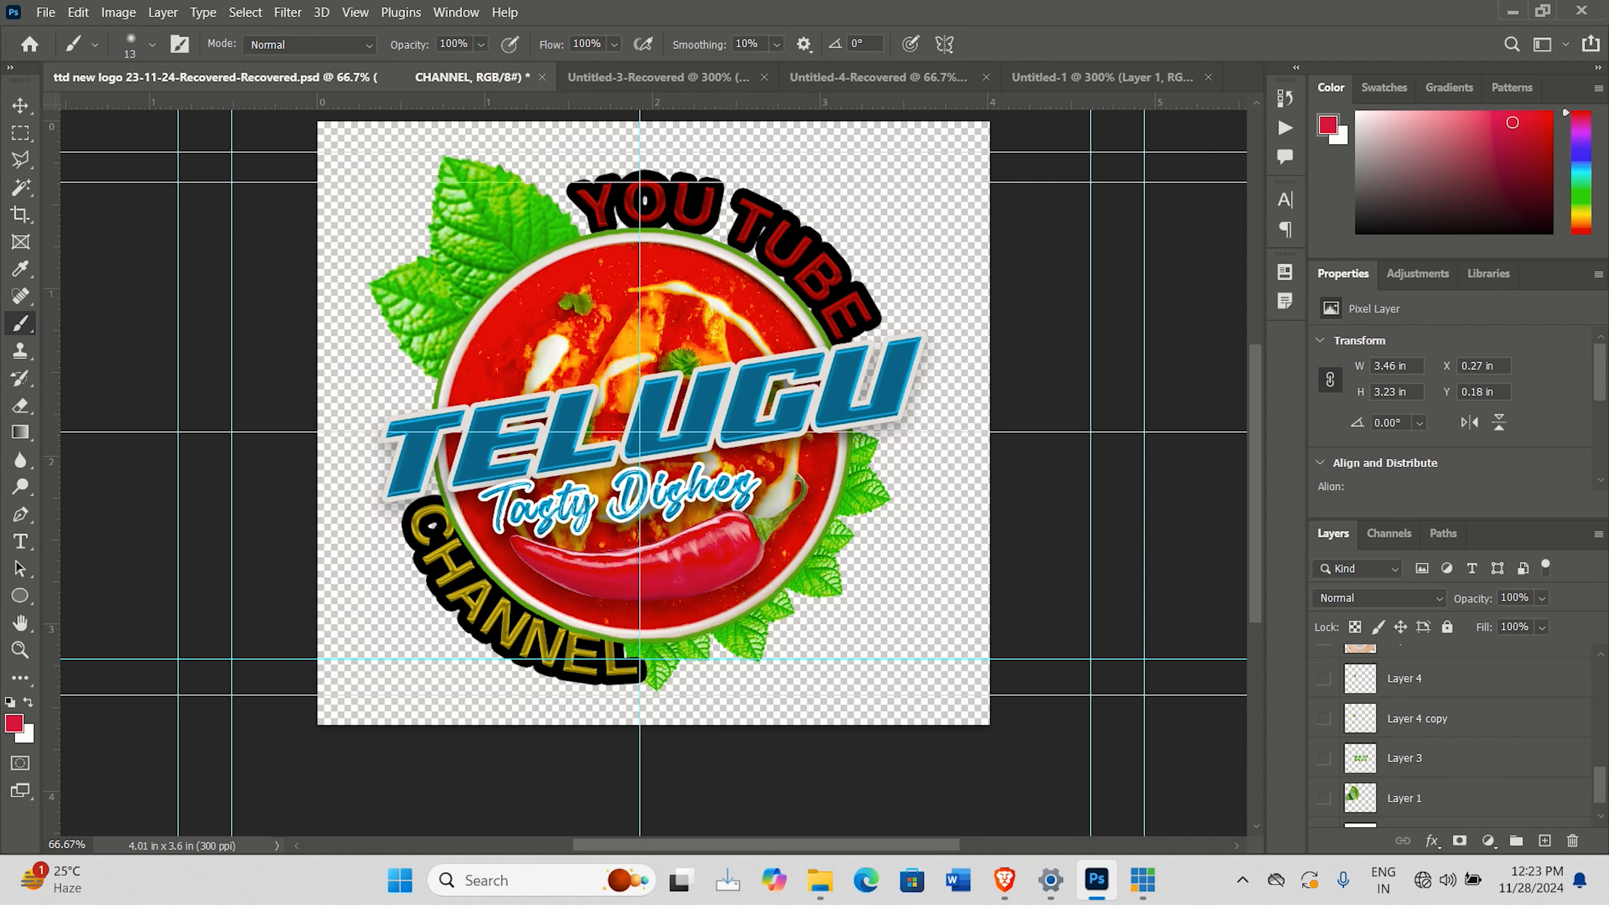
{"action": "scroll", "coordinate": [1451, 735], "scroll_direction": "down", "scroll_amount": 1}
{"action": "scroll", "coordinate": [1450, 735], "scroll_direction": "up", "scroll_amount": 4}
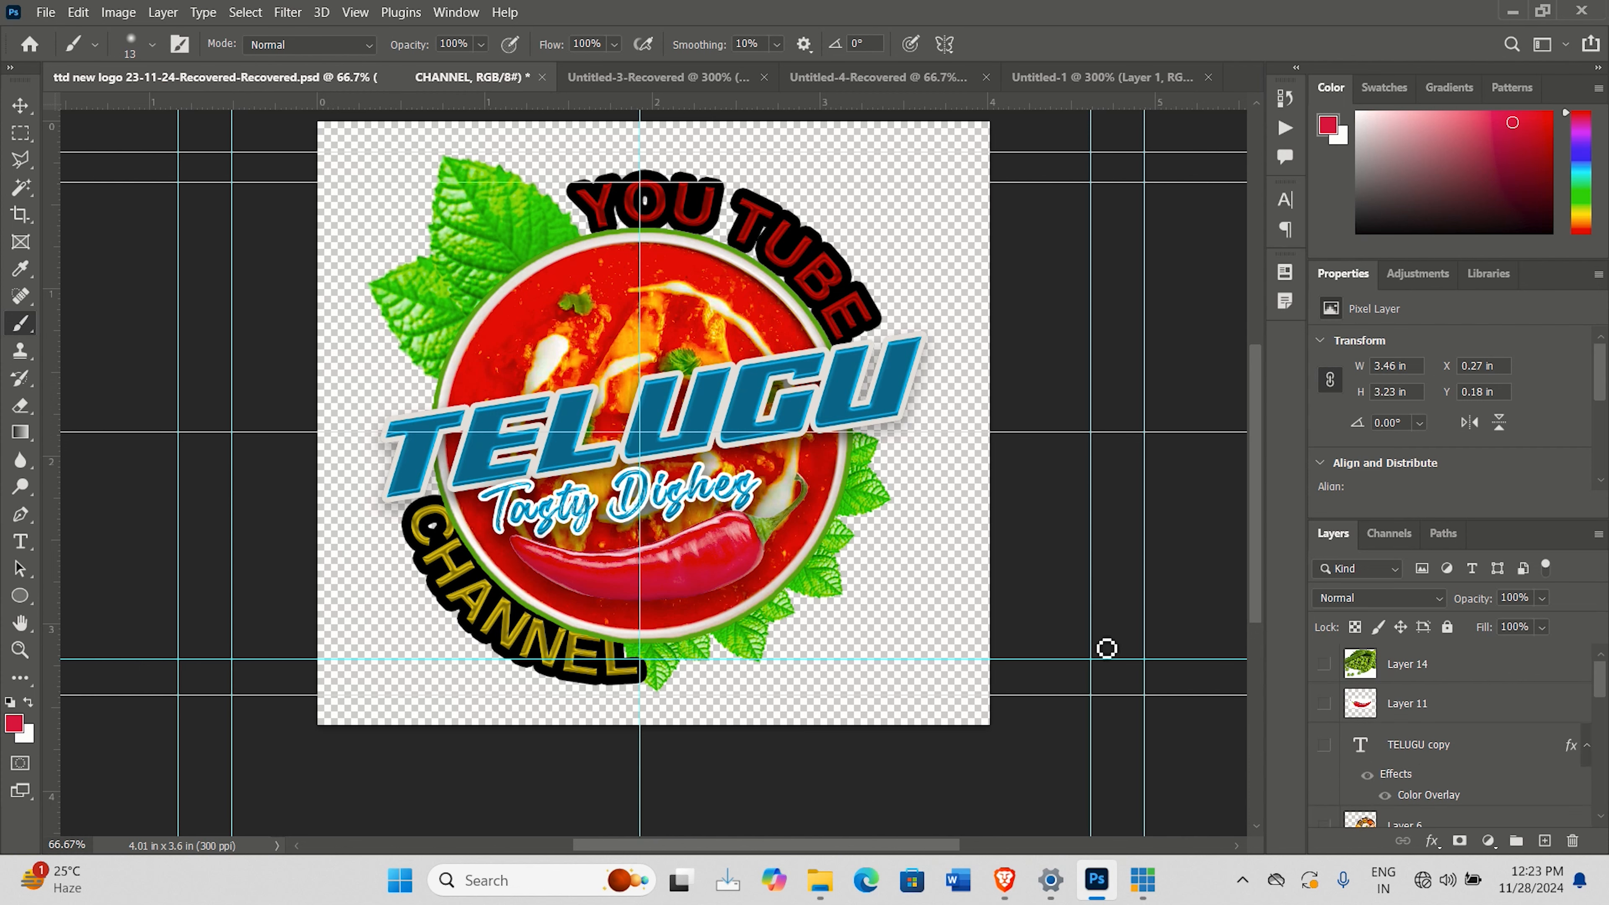
{"action": "left_click", "coordinate": [78, 12]}
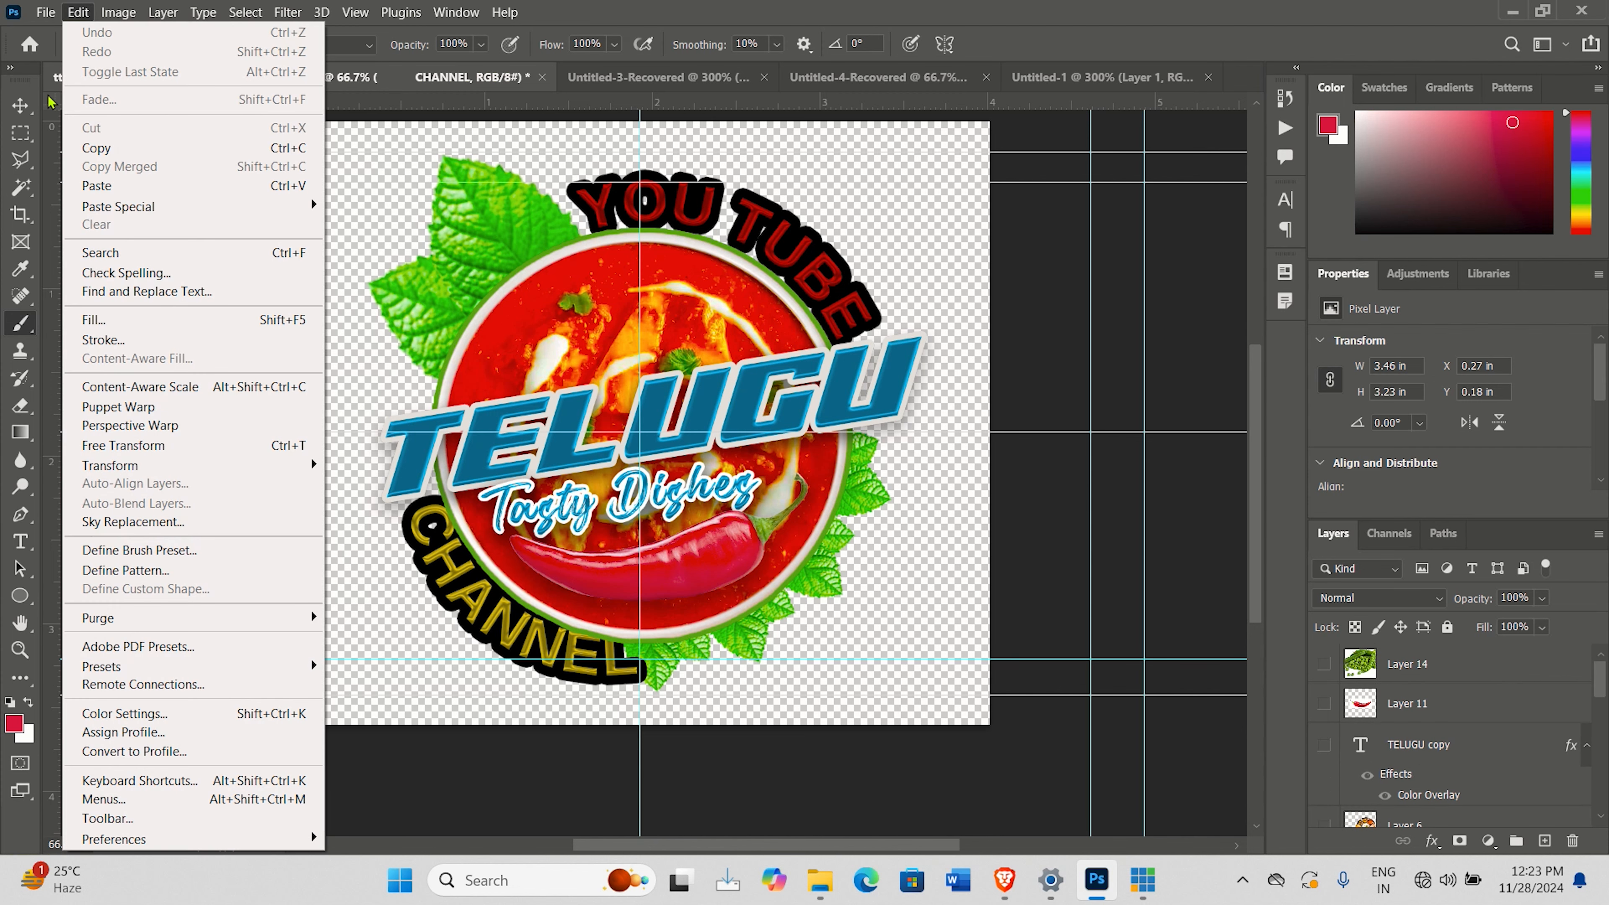
{"action": "left_click", "coordinate": [197, 551]}
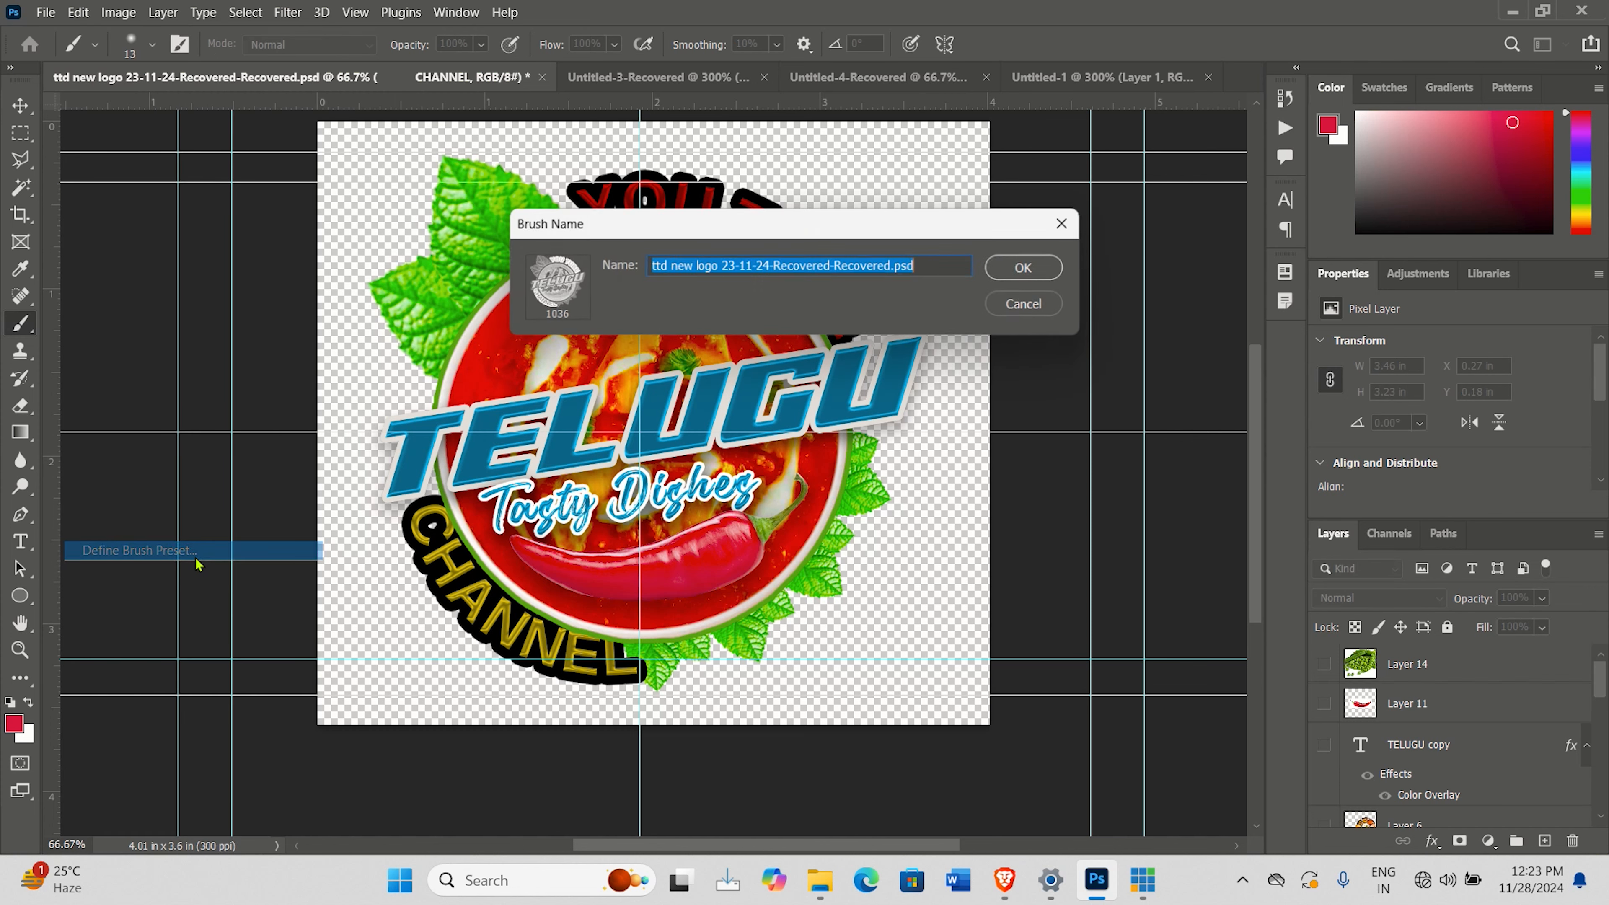
{"action": "key", "text": "Return"}
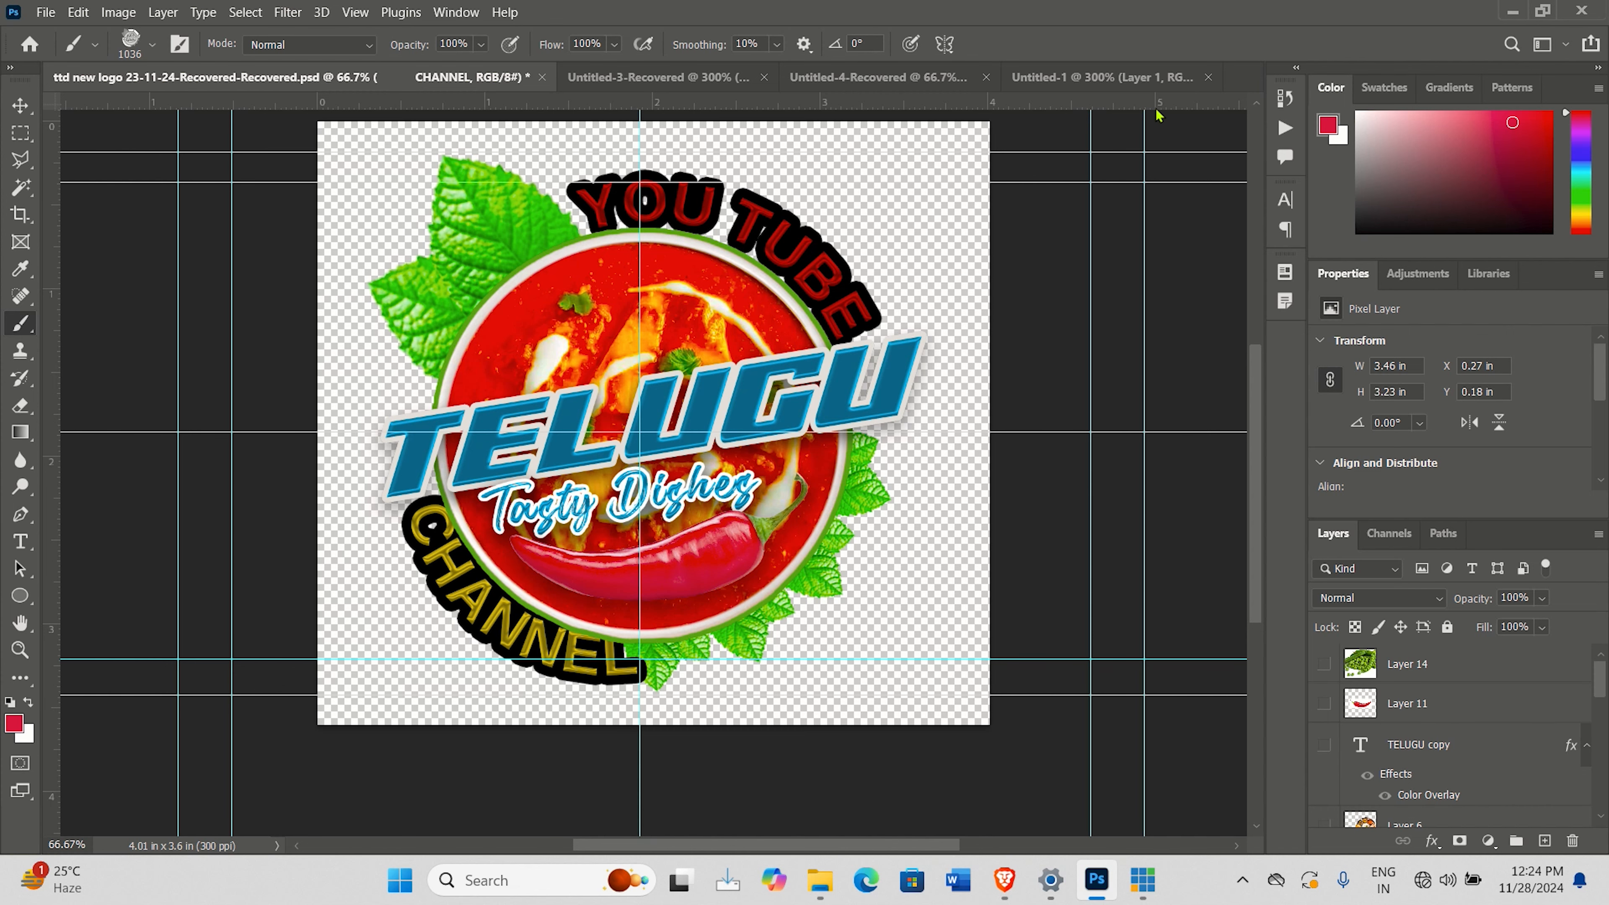
Step: Switch to the Untitled-1 panorama document and set the foreground color to ff0000
{"action": "left_click", "coordinate": [1138, 77]}
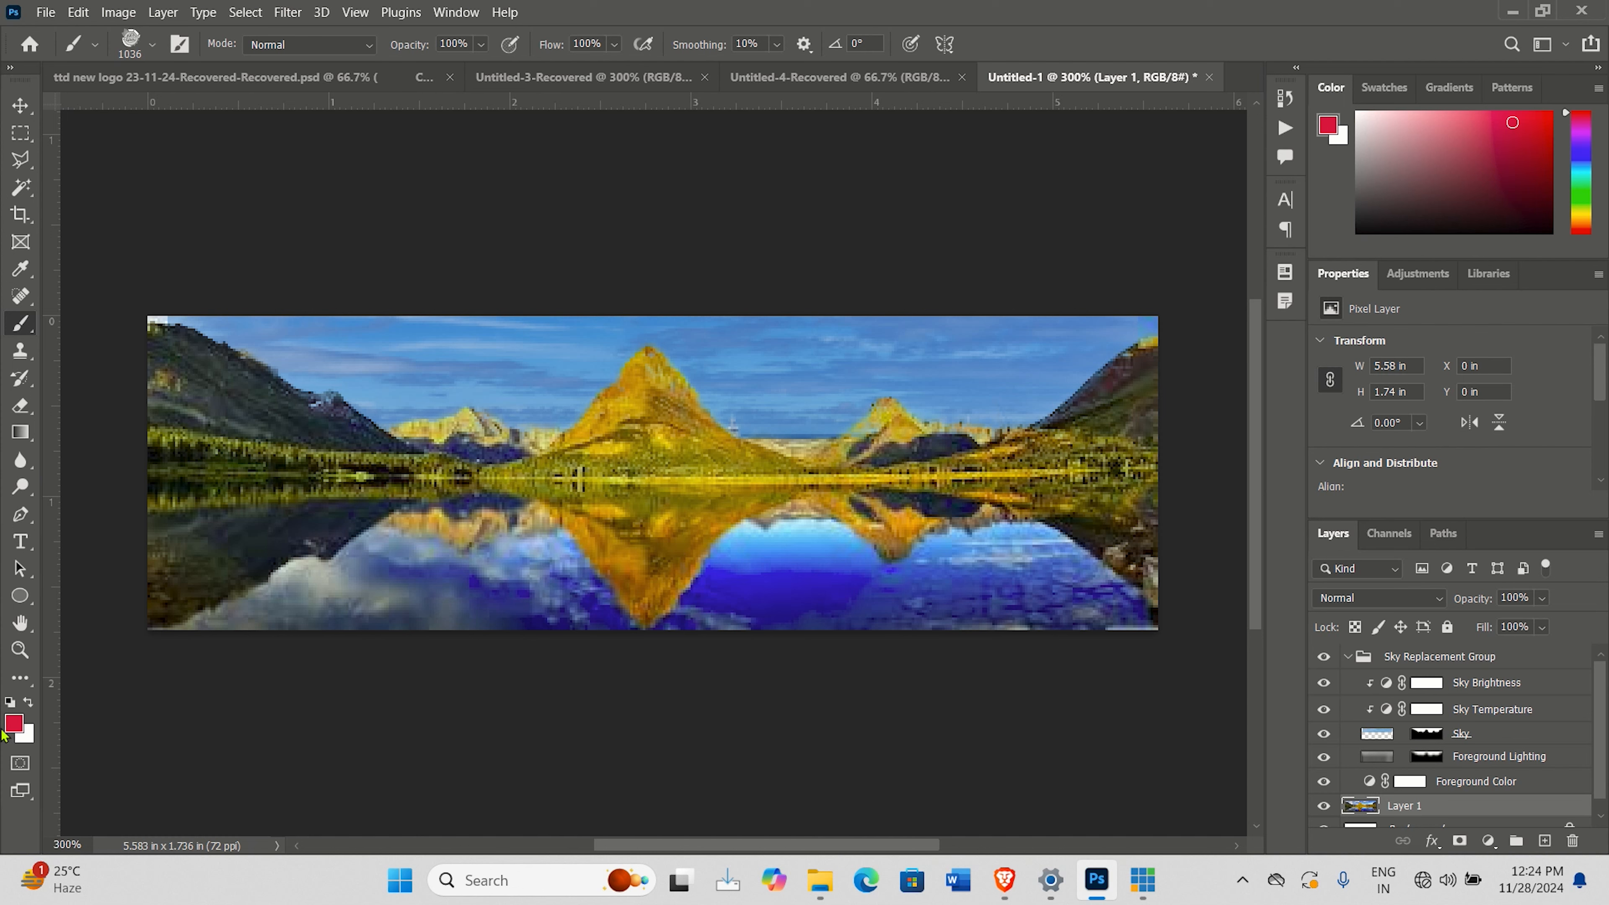
{"action": "left_click", "coordinate": [14, 725]}
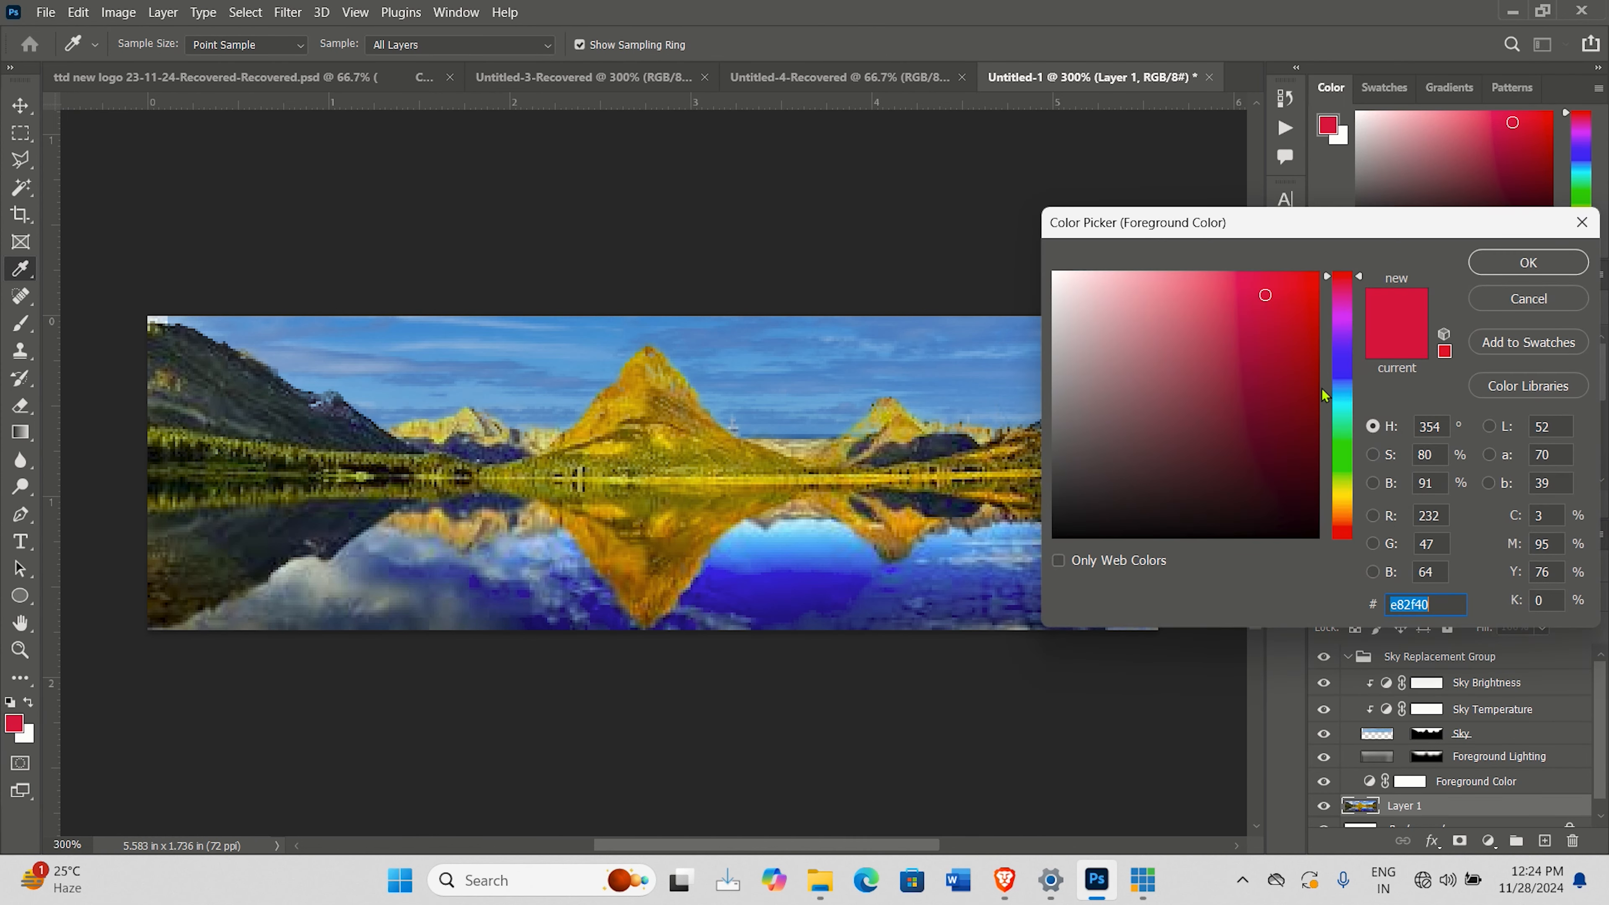
{"action": "type", "text": "ff0000"}
{"action": "left_click", "coordinate": [1528, 262]}
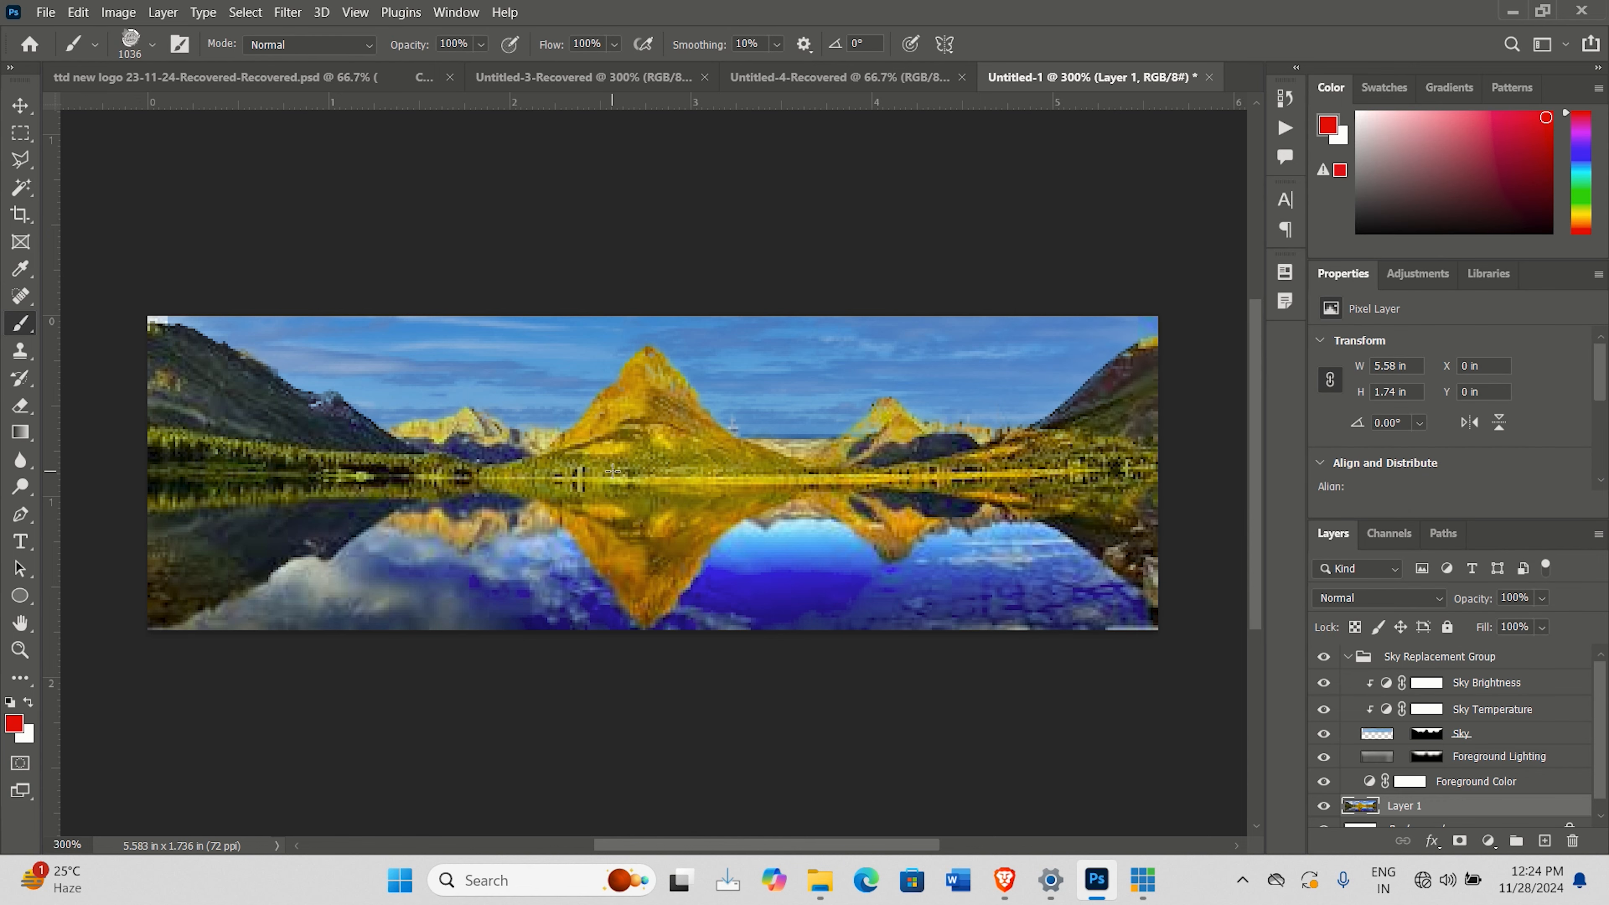
Step: Reduce the logo brush size to 100 and stamp the logo once over the smaller peak on Layer 1
{"action": "key", "text": "["}
{"action": "key", "text": "["}
{"action": "key", "text": "["}
{"action": "key", "text": "["}
{"action": "key", "text": "["}
{"action": "key", "text": "["}
{"action": "key", "text": "["}
{"action": "key", "text": "["}
{"action": "key", "text": "["}
{"action": "key", "text": "["}
{"action": "key", "text": "["}
{"action": "key", "text": "["}
{"action": "key", "text": "["}
{"action": "key", "text": "["}
{"action": "key", "text": "["}
{"action": "key", "text": "["}
{"action": "key", "text": "["}
{"action": "key", "text": "["}
{"action": "left_click", "coordinate": [838, 467]}
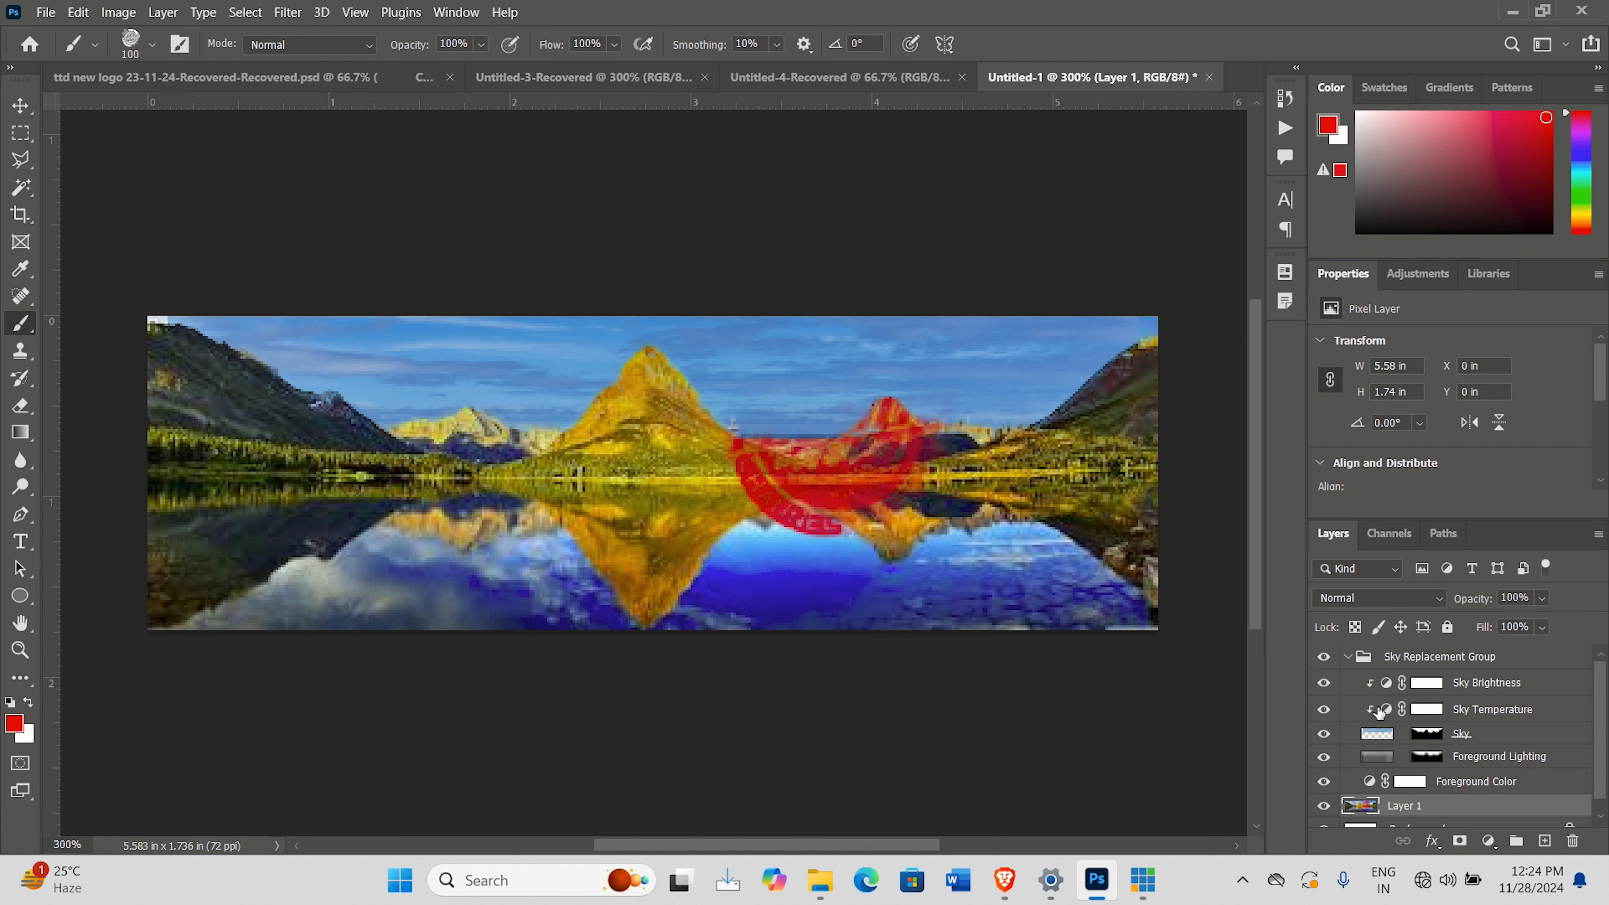
Step: Hide the Sky Replacement Group and stamp two more red logos, one over each side of the landscape
{"action": "left_click", "coordinate": [1324, 658]}
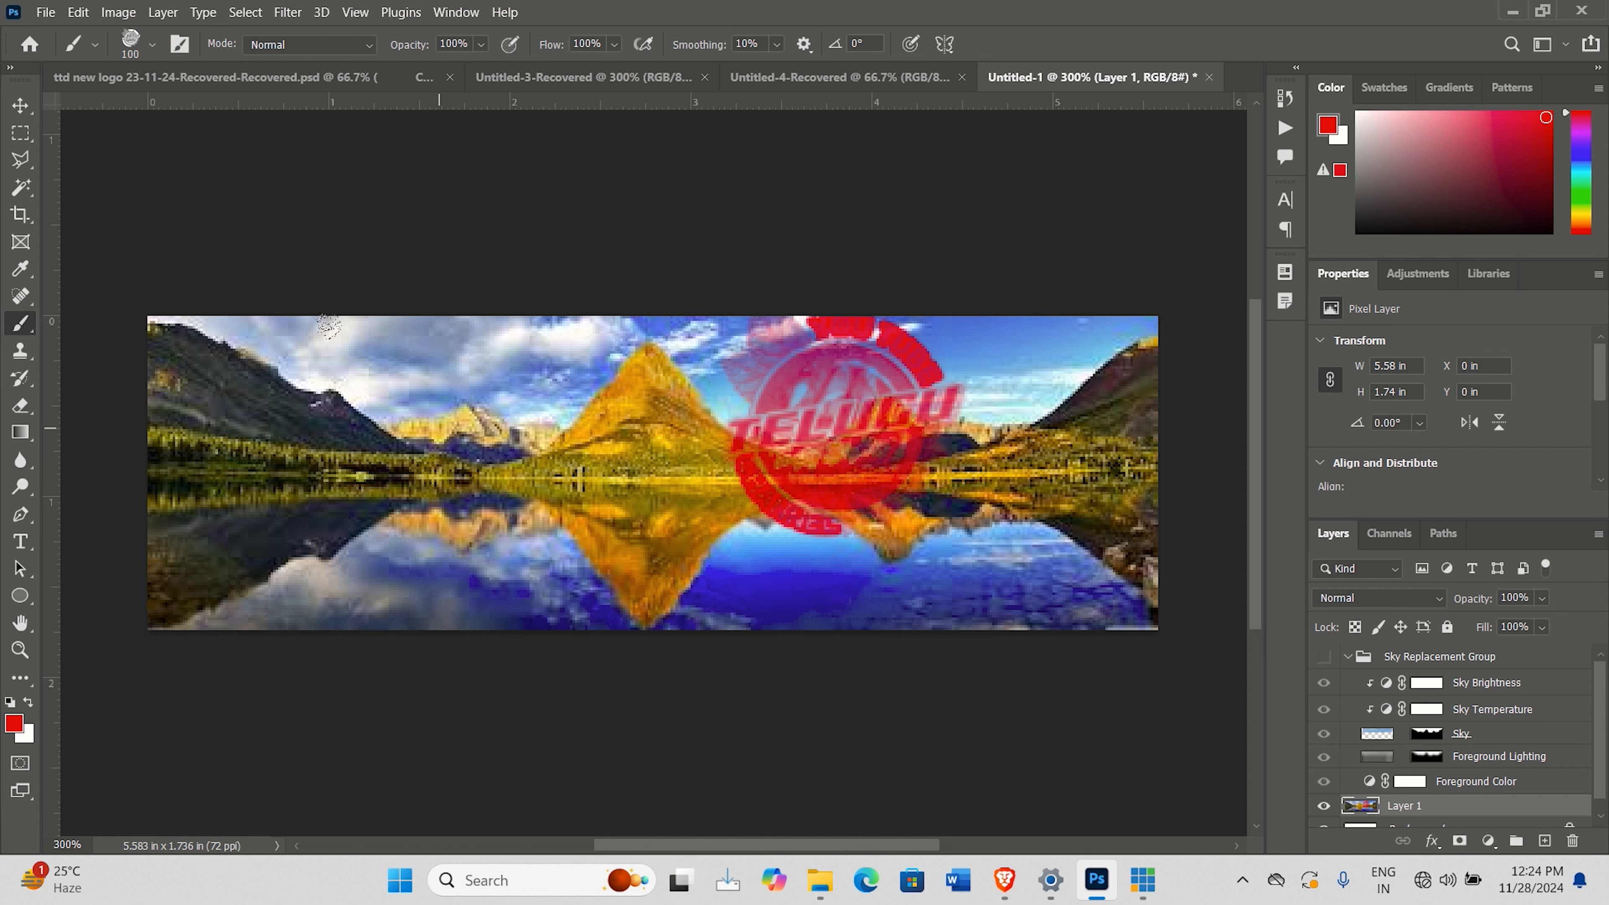
{"action": "left_click", "coordinate": [329, 332]}
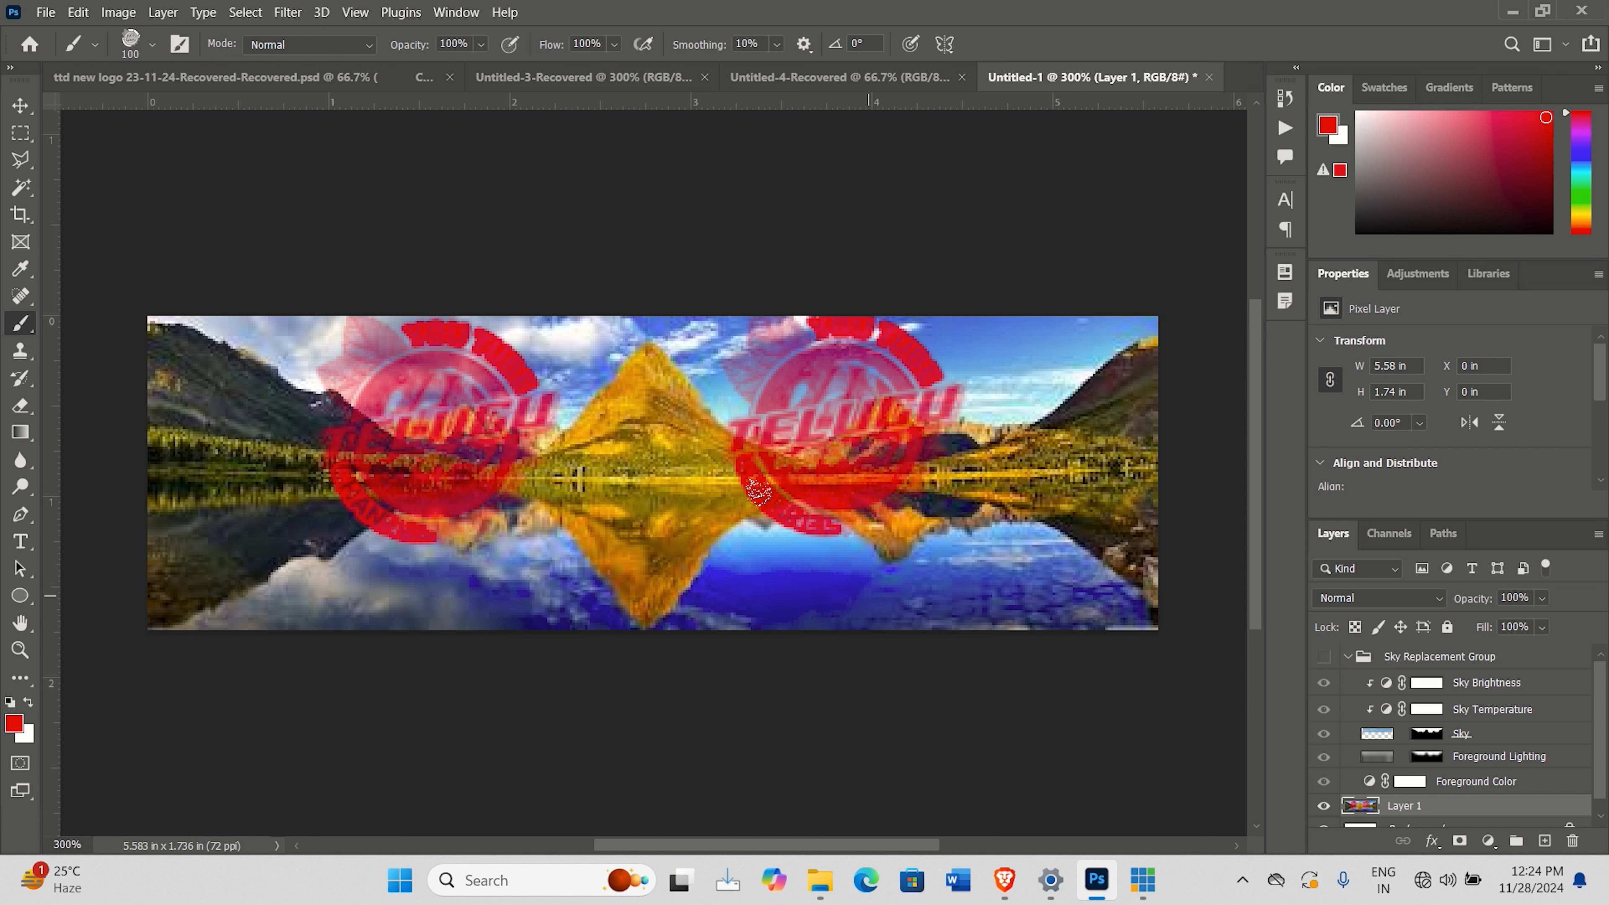
{"action": "left_click", "coordinate": [1025, 476]}
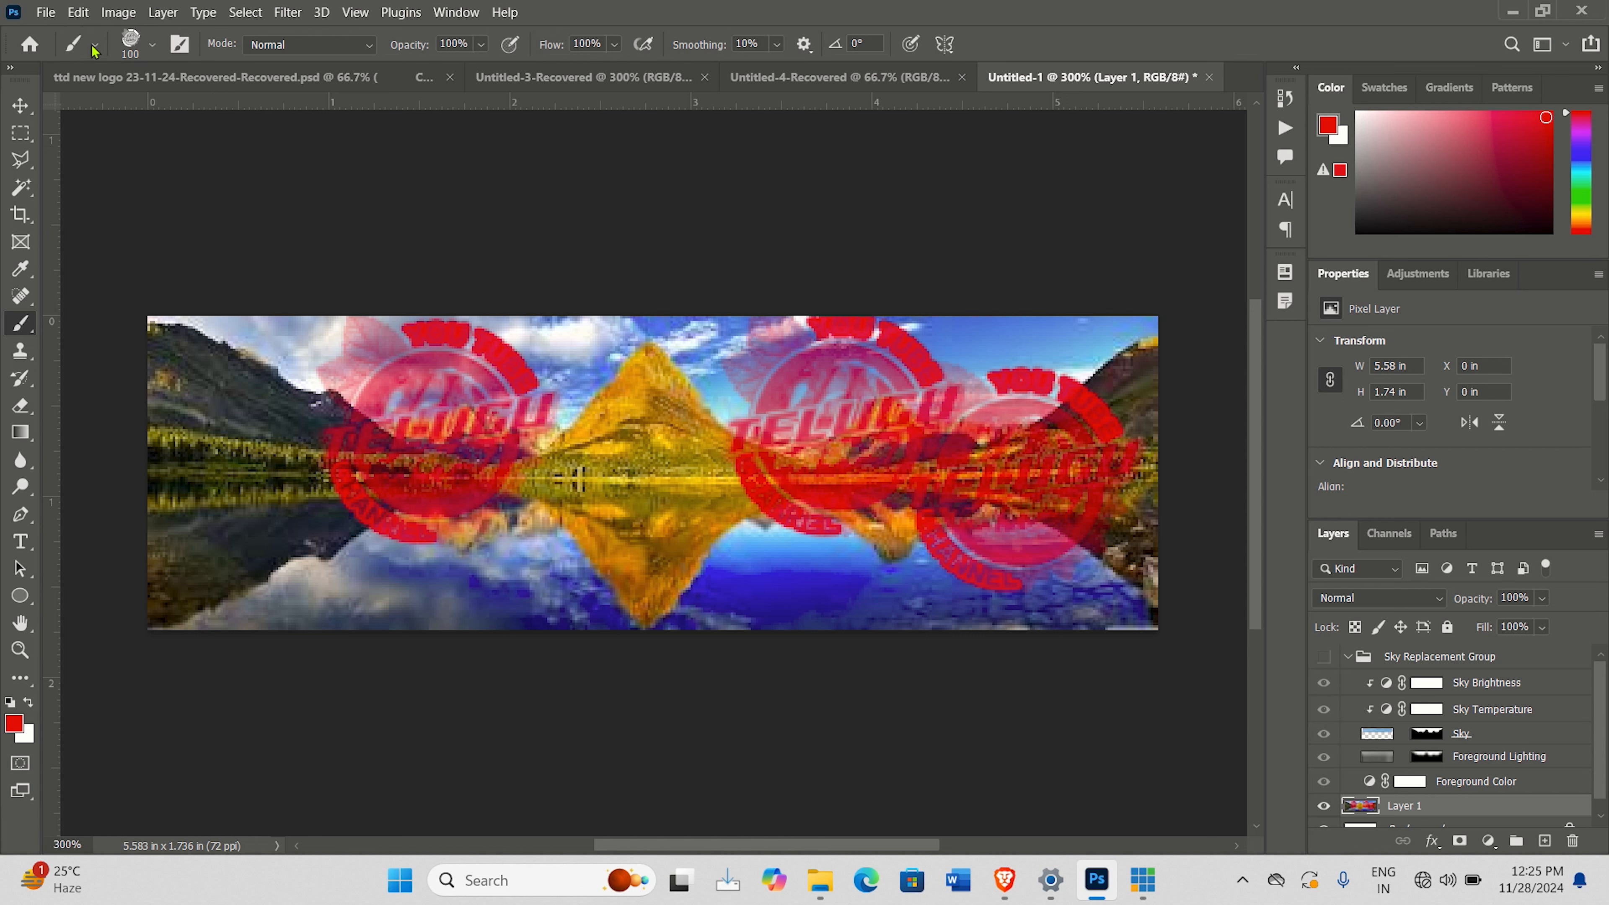
Step: Close the Untitled-1 panorama document without saving its changes
{"action": "left_click", "coordinate": [87, 17]}
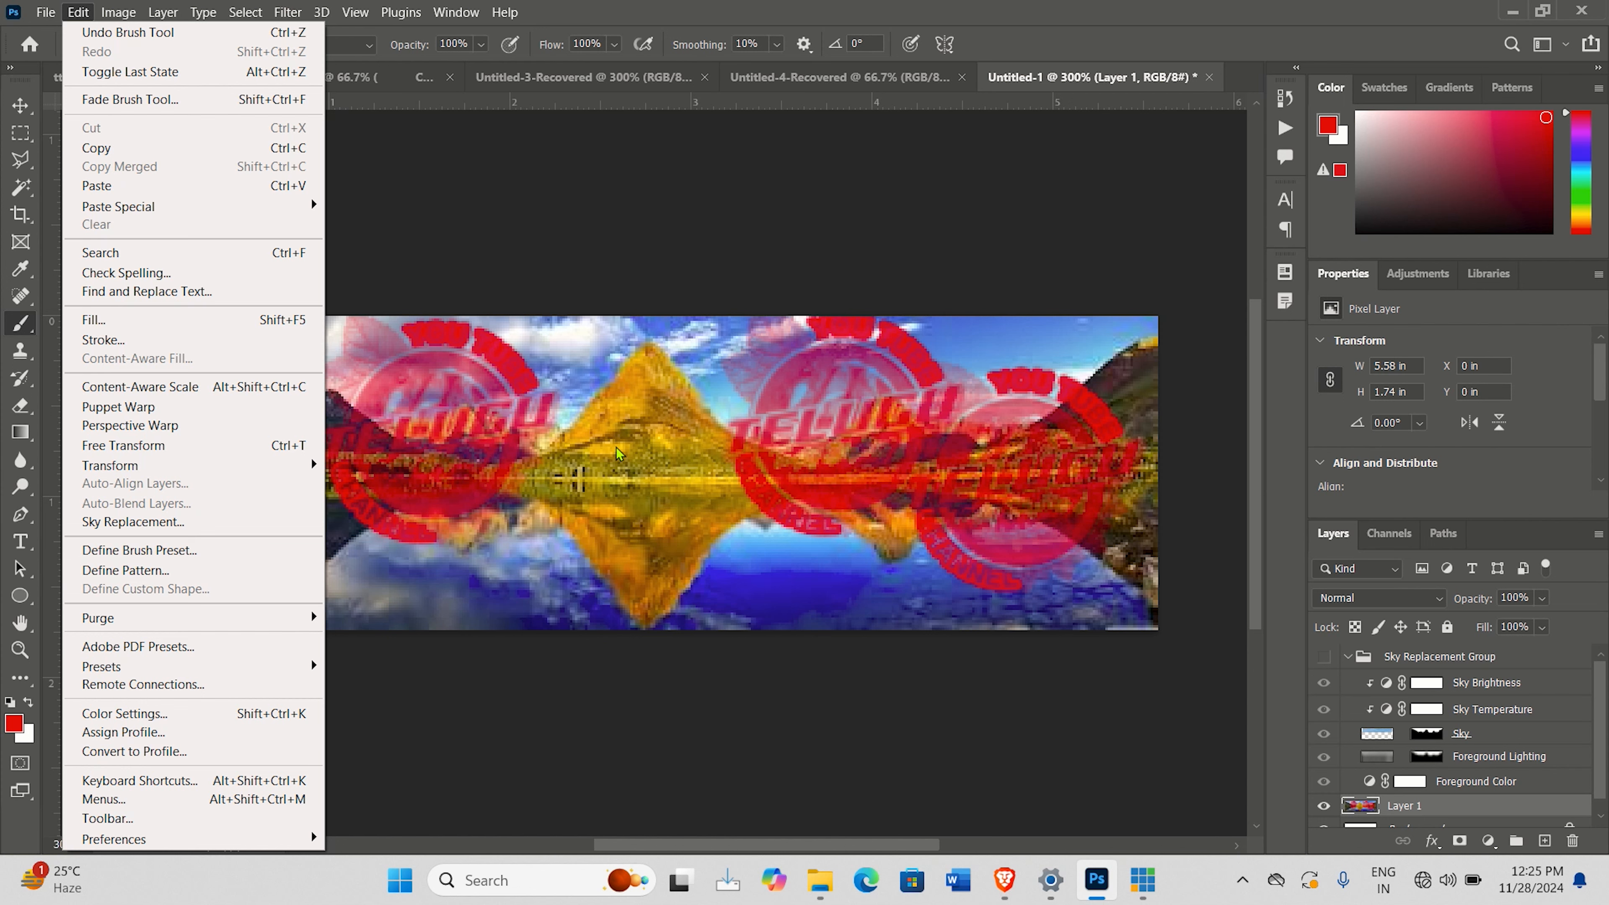
{"action": "left_click", "coordinate": [1209, 78]}
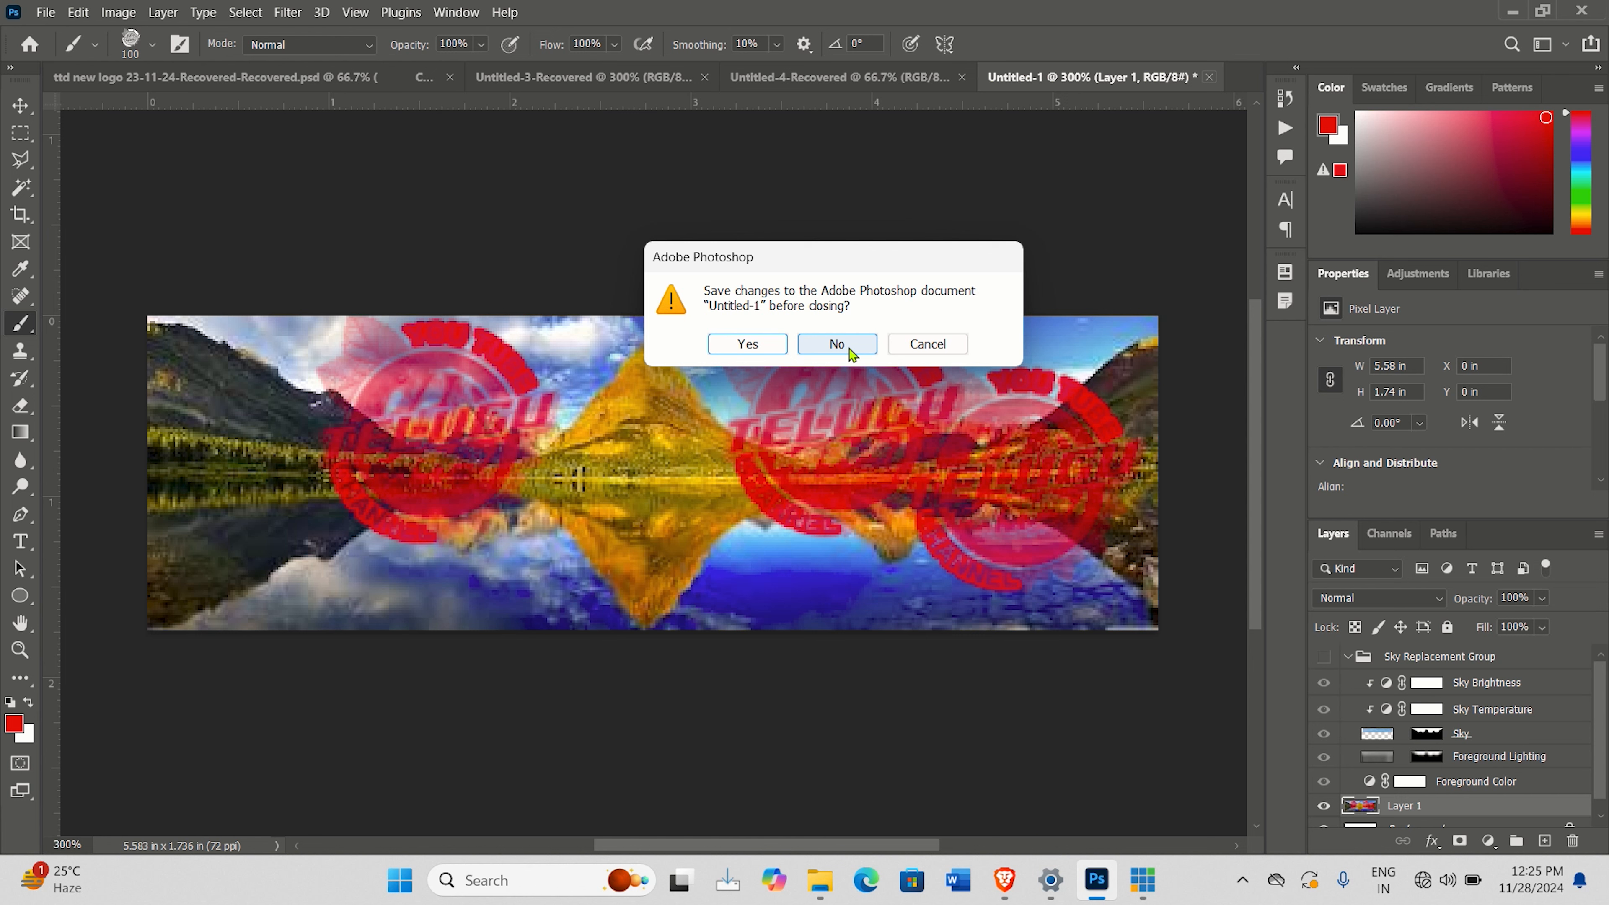
{"action": "left_click", "coordinate": [836, 344]}
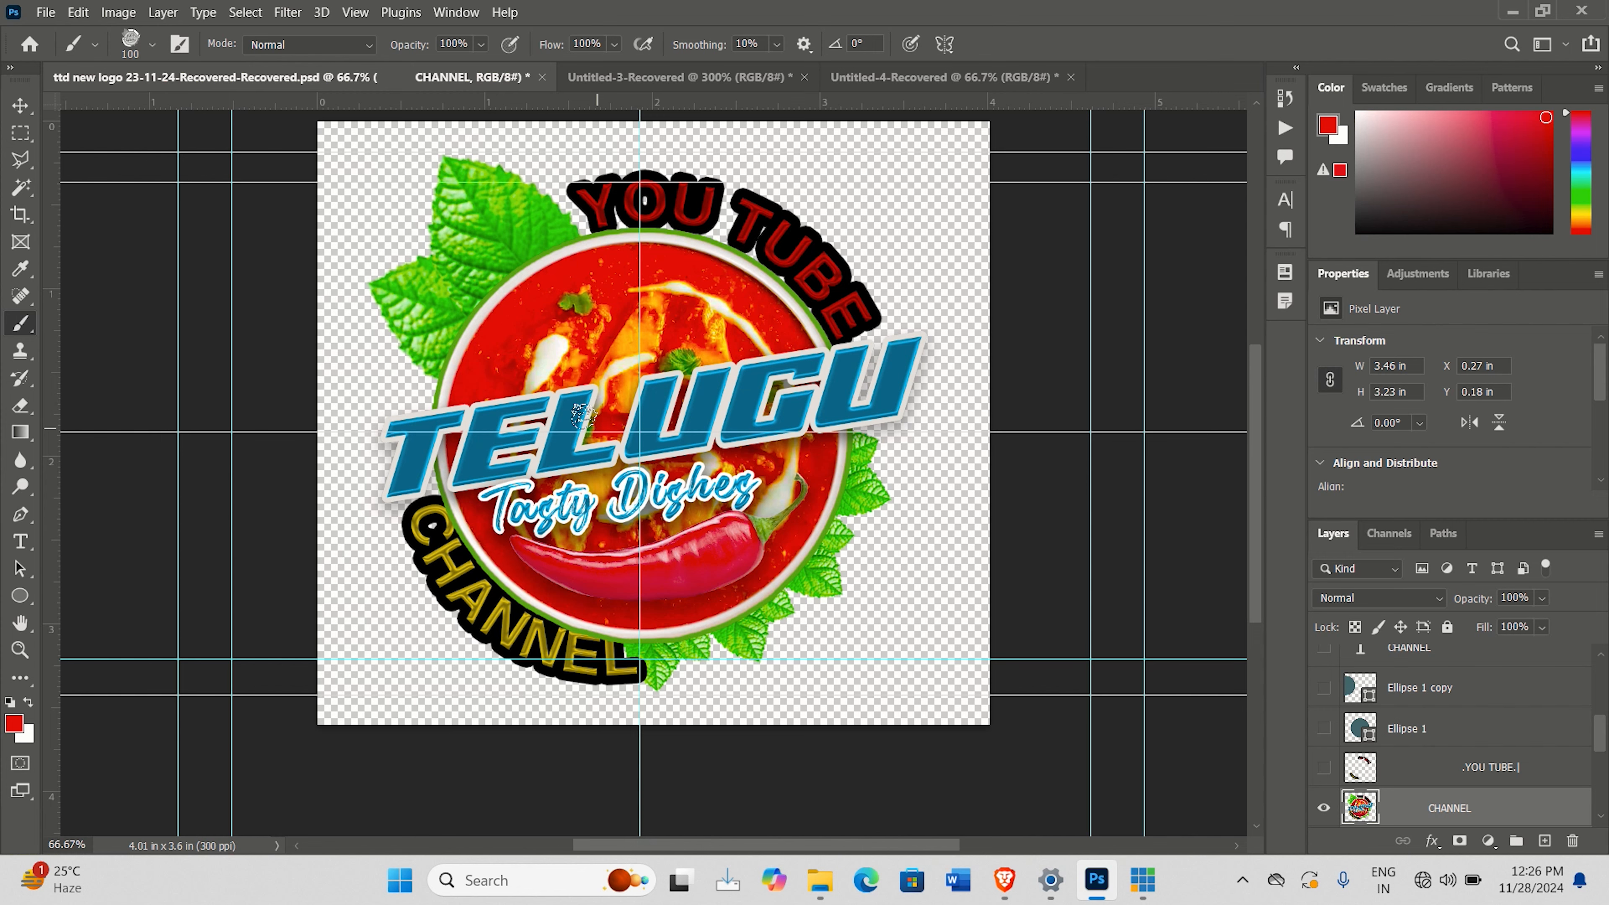
Step: In the Untitled-4-Recovered document, draw a rectangular selection about 2.82 by 2.86 in around the Heritage milk packet
{"action": "left_click", "coordinate": [649, 79]}
{"action": "left_click", "coordinate": [938, 77]}
{"action": "key", "text": "ctrl+plus"}
{"action": "key", "text": "ctrl+plus"}
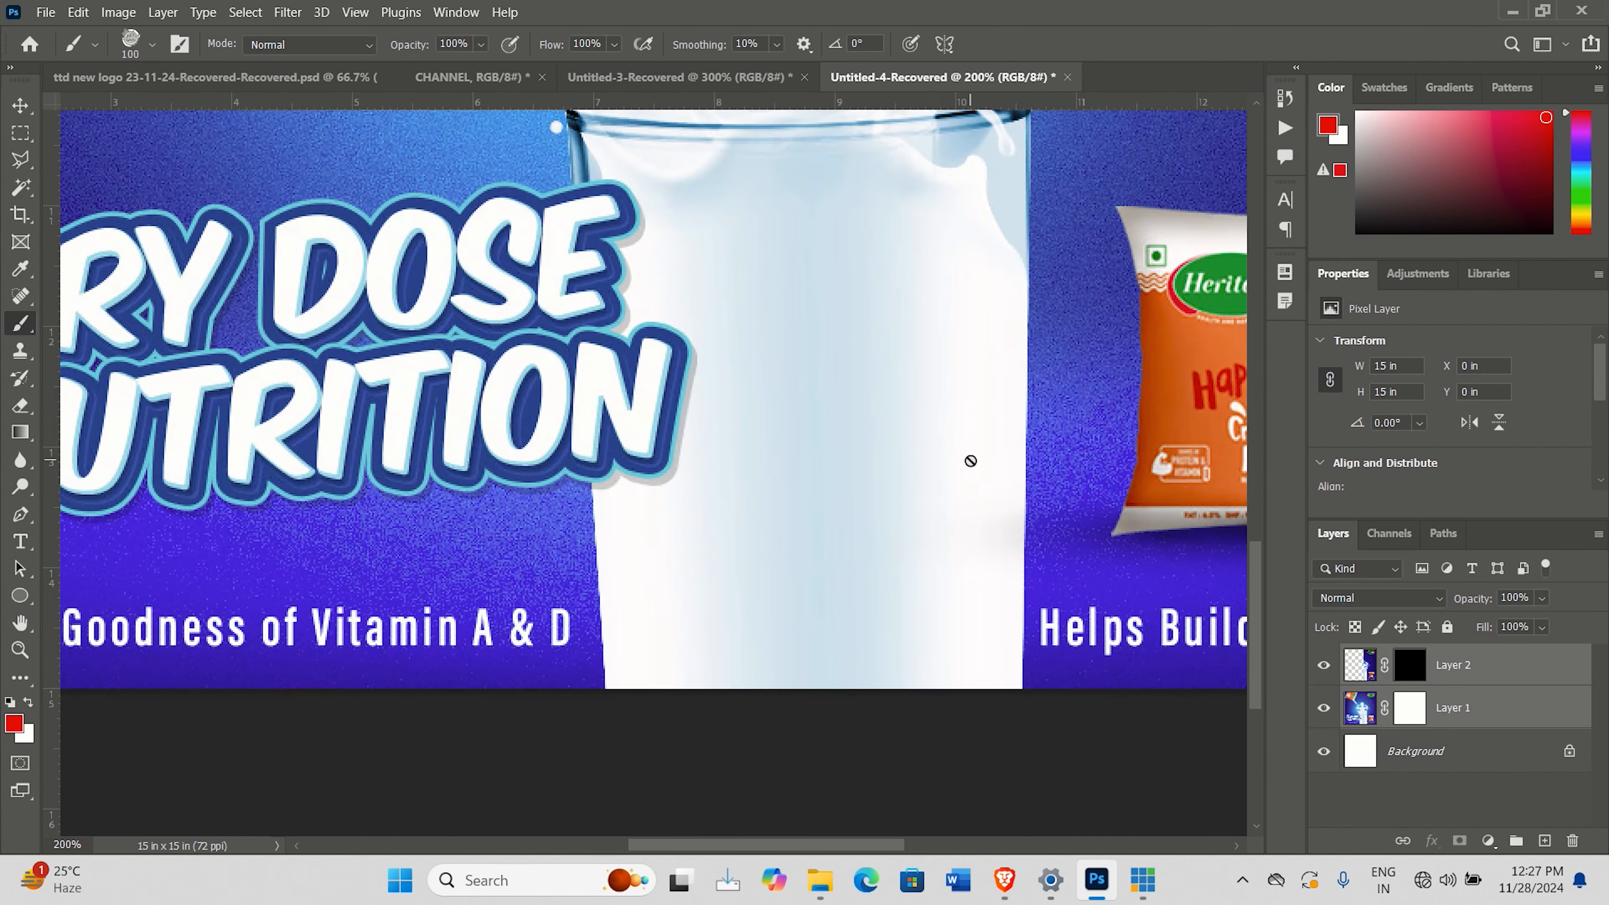
{"action": "left_click_drag", "start_coordinate": [825, 847], "coordinate": [936, 850]}
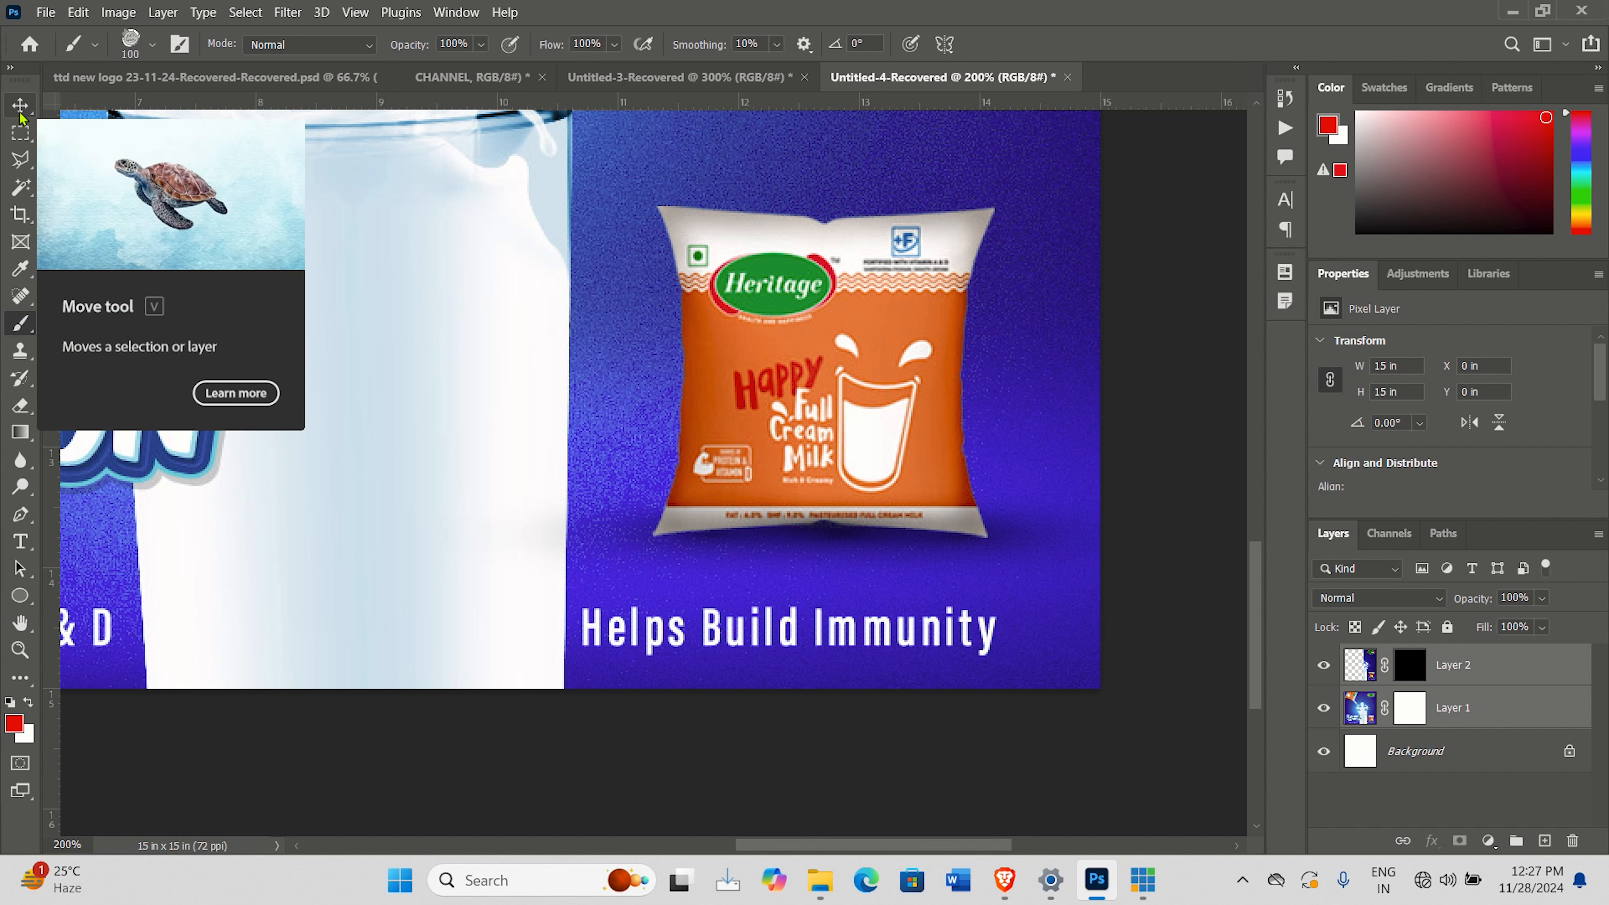
{"action": "left_click", "coordinate": [19, 134]}
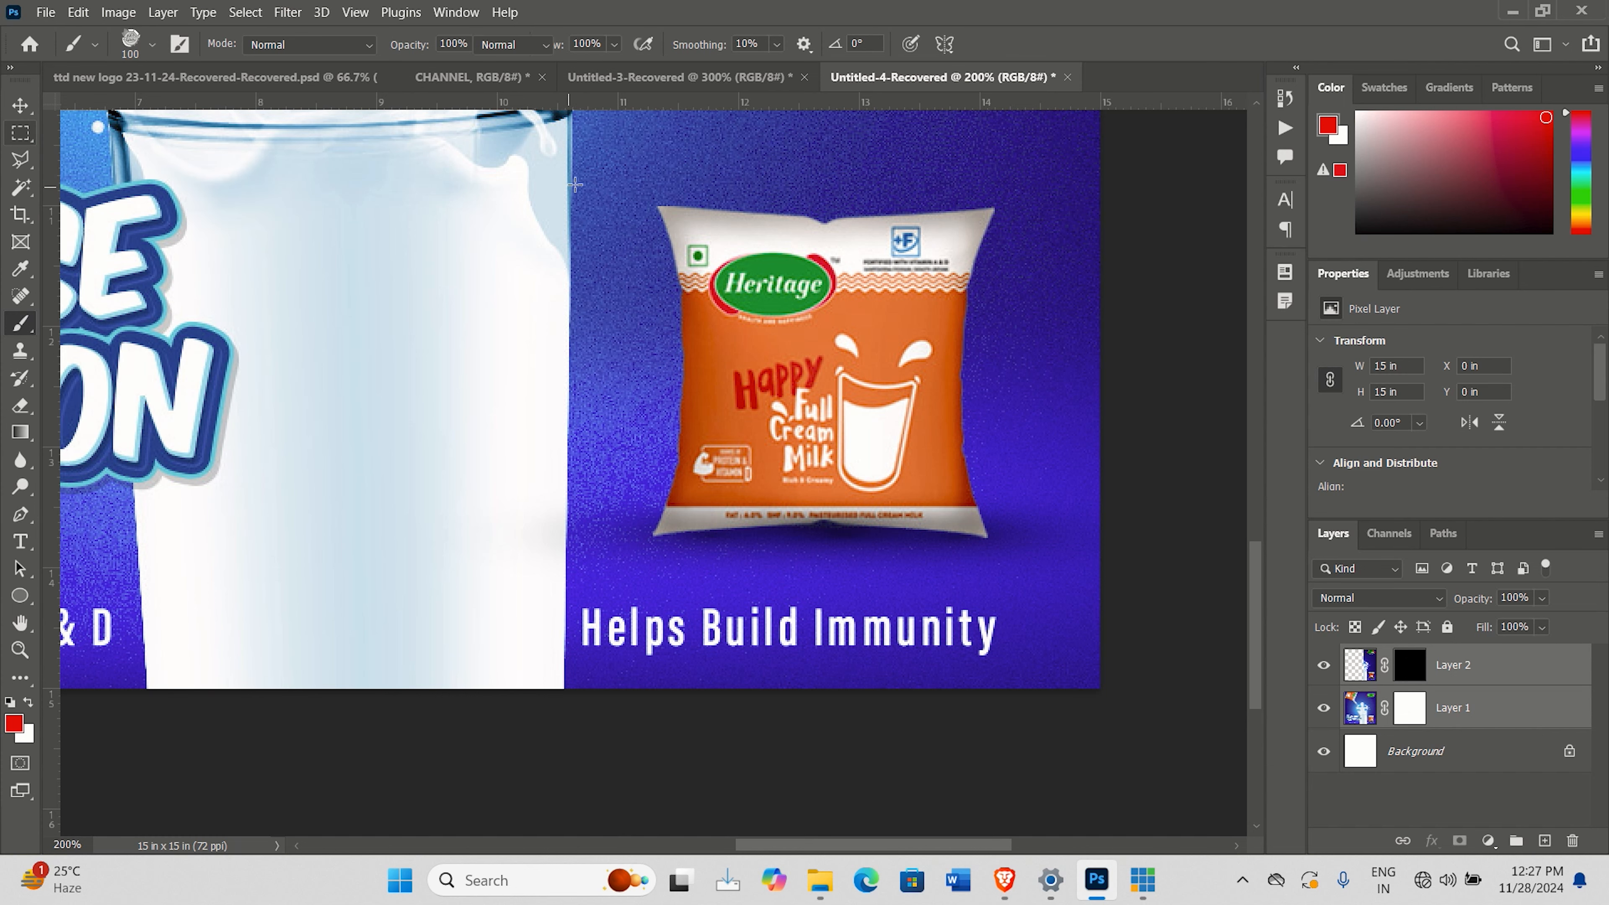
{"action": "left_click_drag", "start_coordinate": [647, 201], "coordinate": [992, 547]}
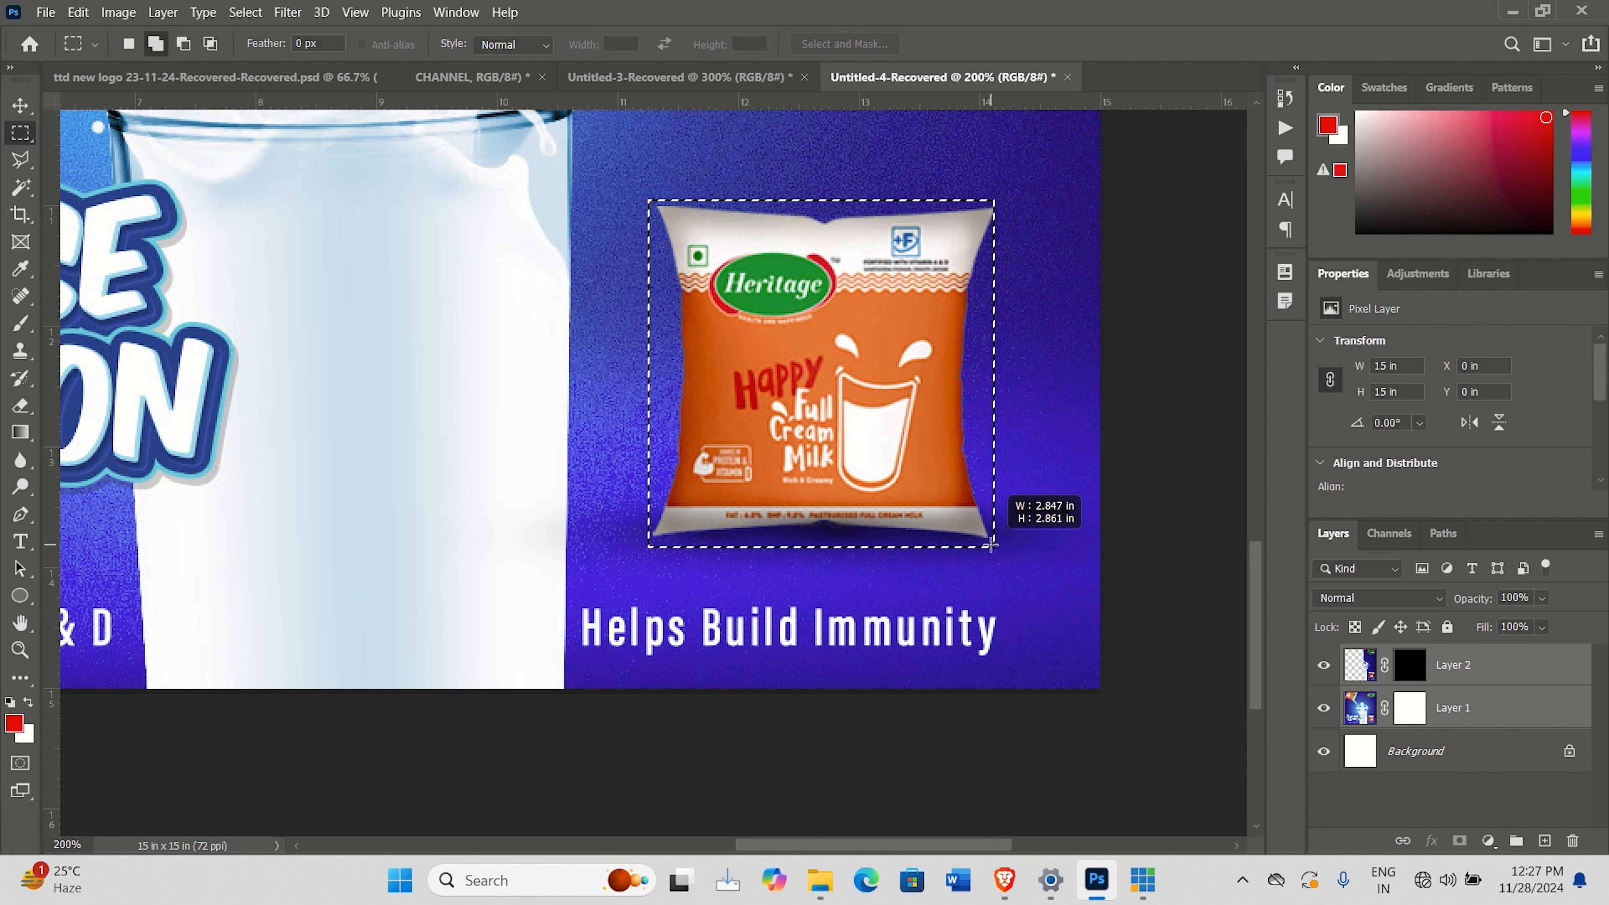
{"action": "left_click_drag", "start_coordinate": [990, 544], "coordinate": [989, 544]}
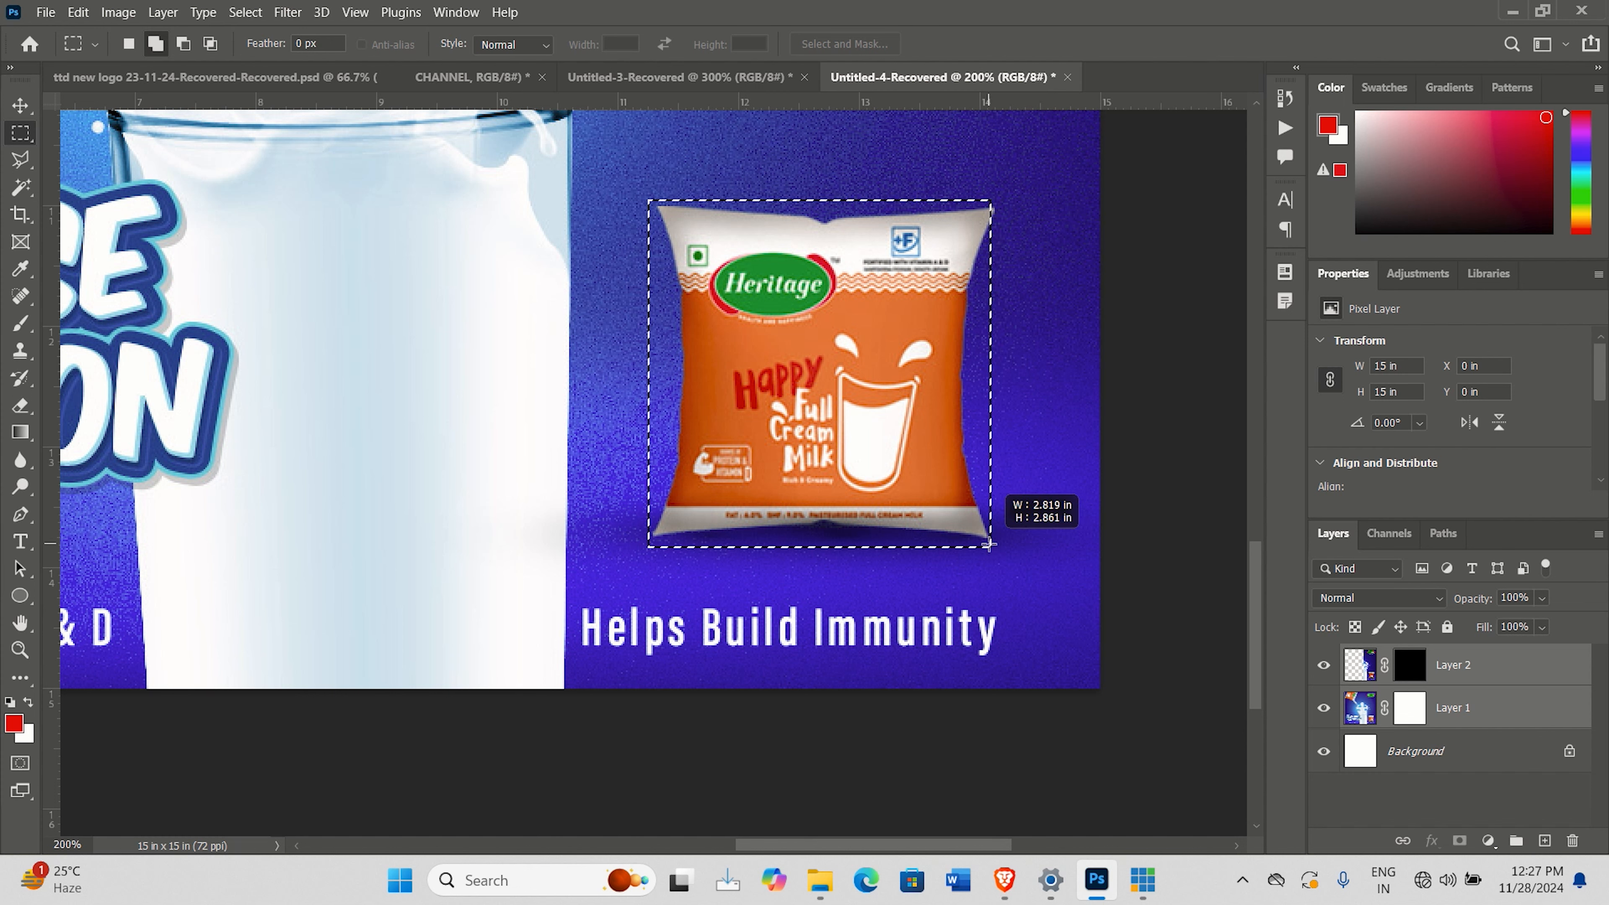
{"action": "left_click_drag", "start_coordinate": [988, 544], "coordinate": [989, 545]}
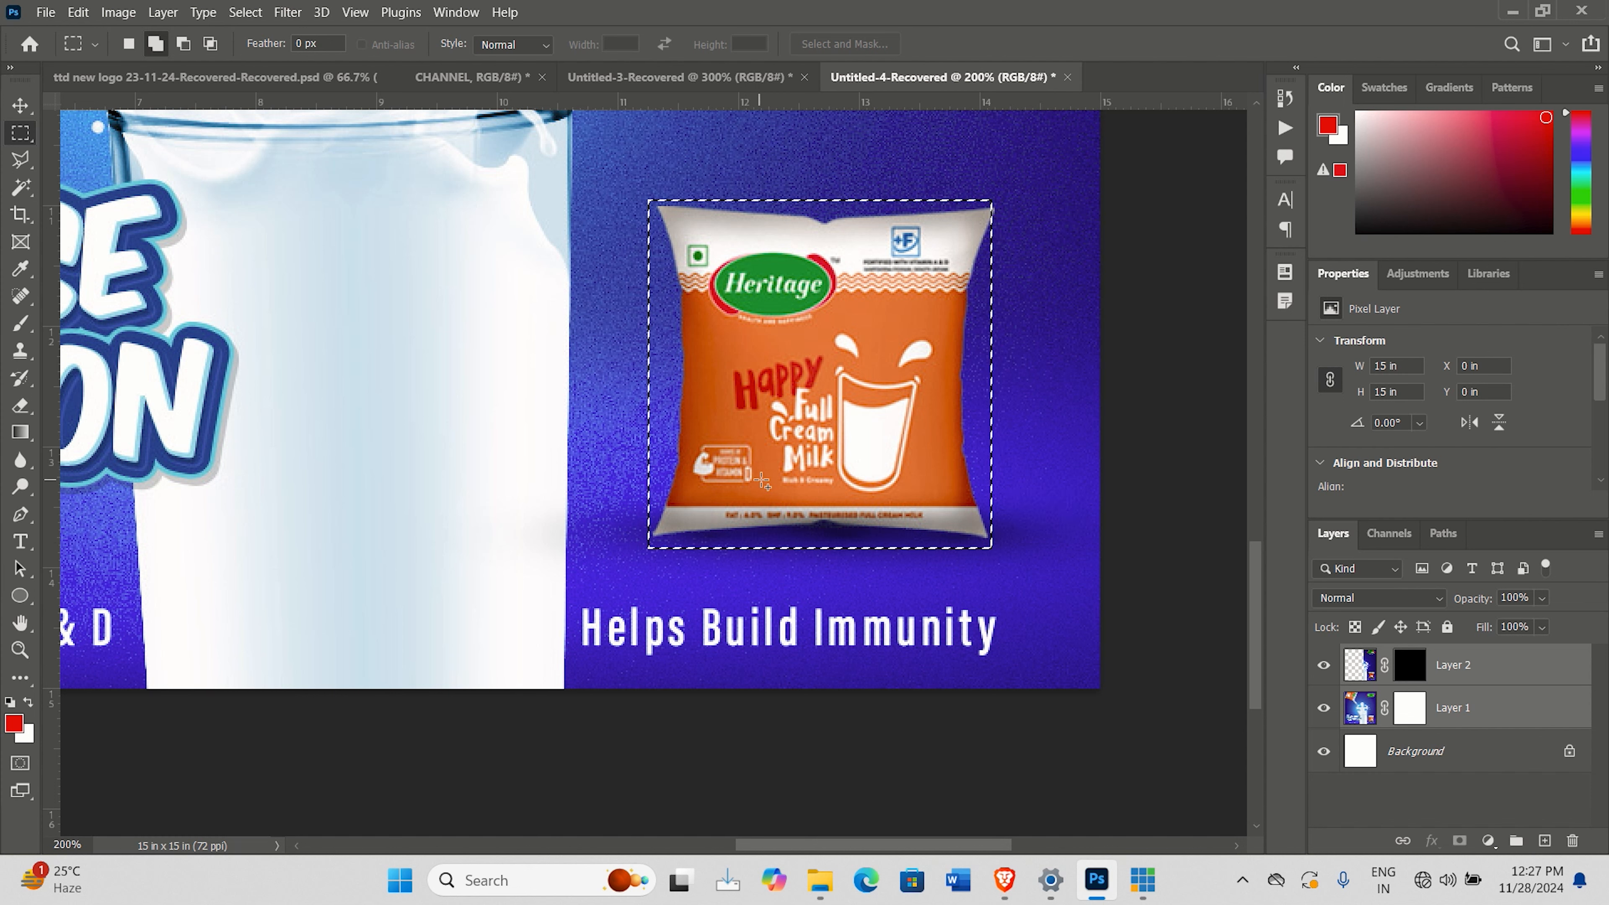
Step: Transform the selection to about 98.03% width and 95.15% height so it fits tightly around the milk packet
{"action": "right_click", "coordinate": [735, 370]}
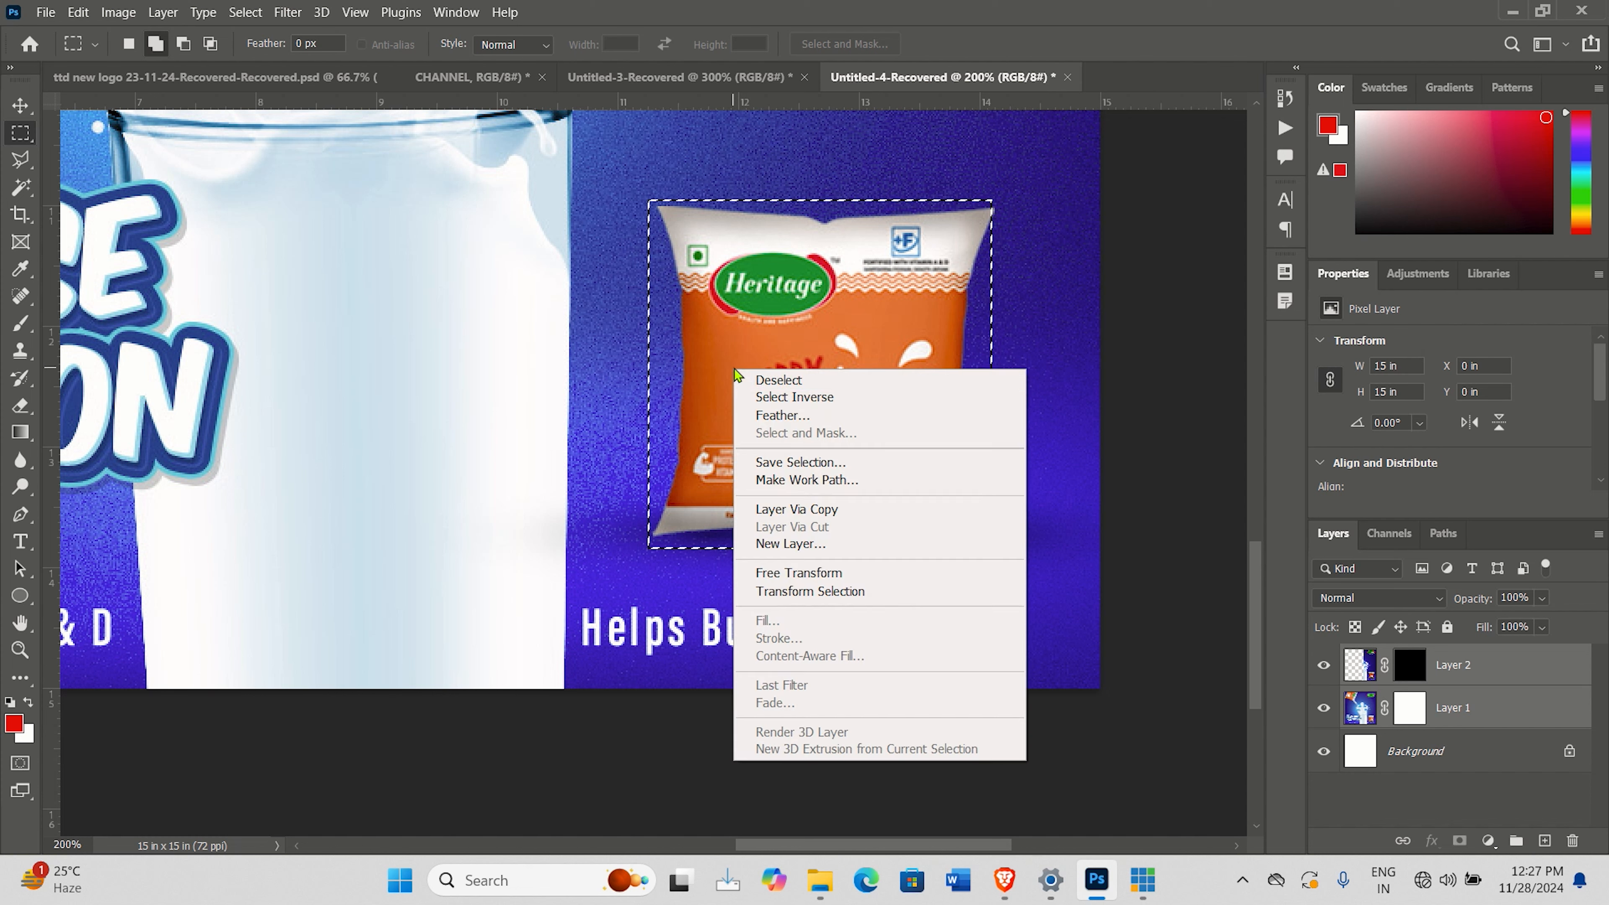
{"action": "left_click", "coordinate": [793, 596]}
{"action": "left_click_drag", "start_coordinate": [652, 370], "coordinate": [659, 369]}
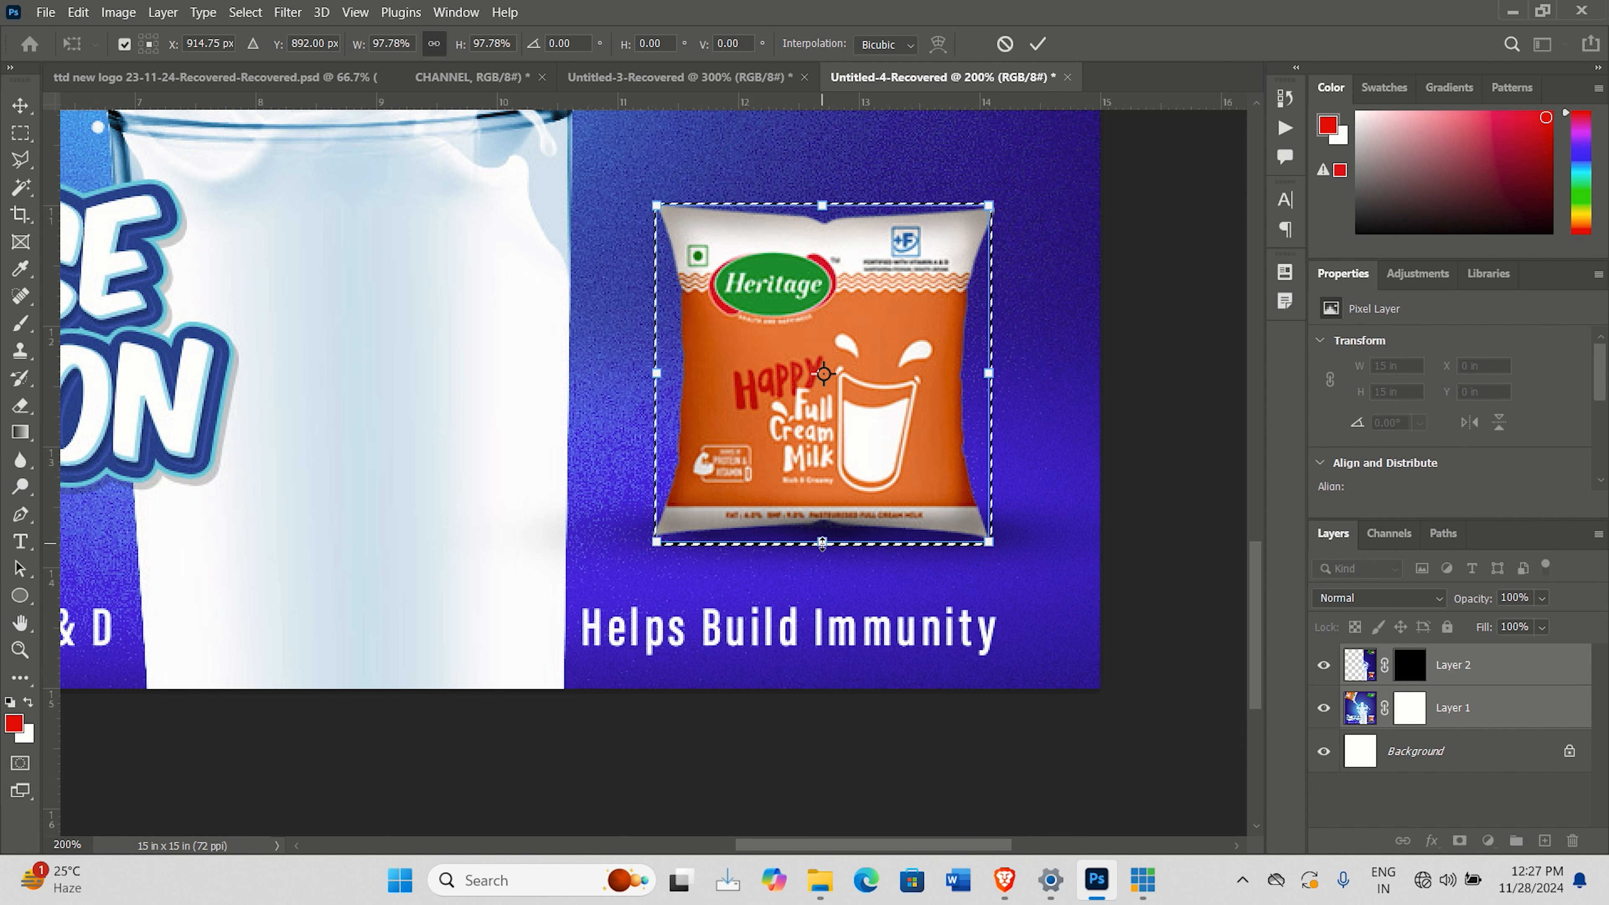
{"action": "left_click_drag", "start_coordinate": [822, 543], "coordinate": [822, 538]}
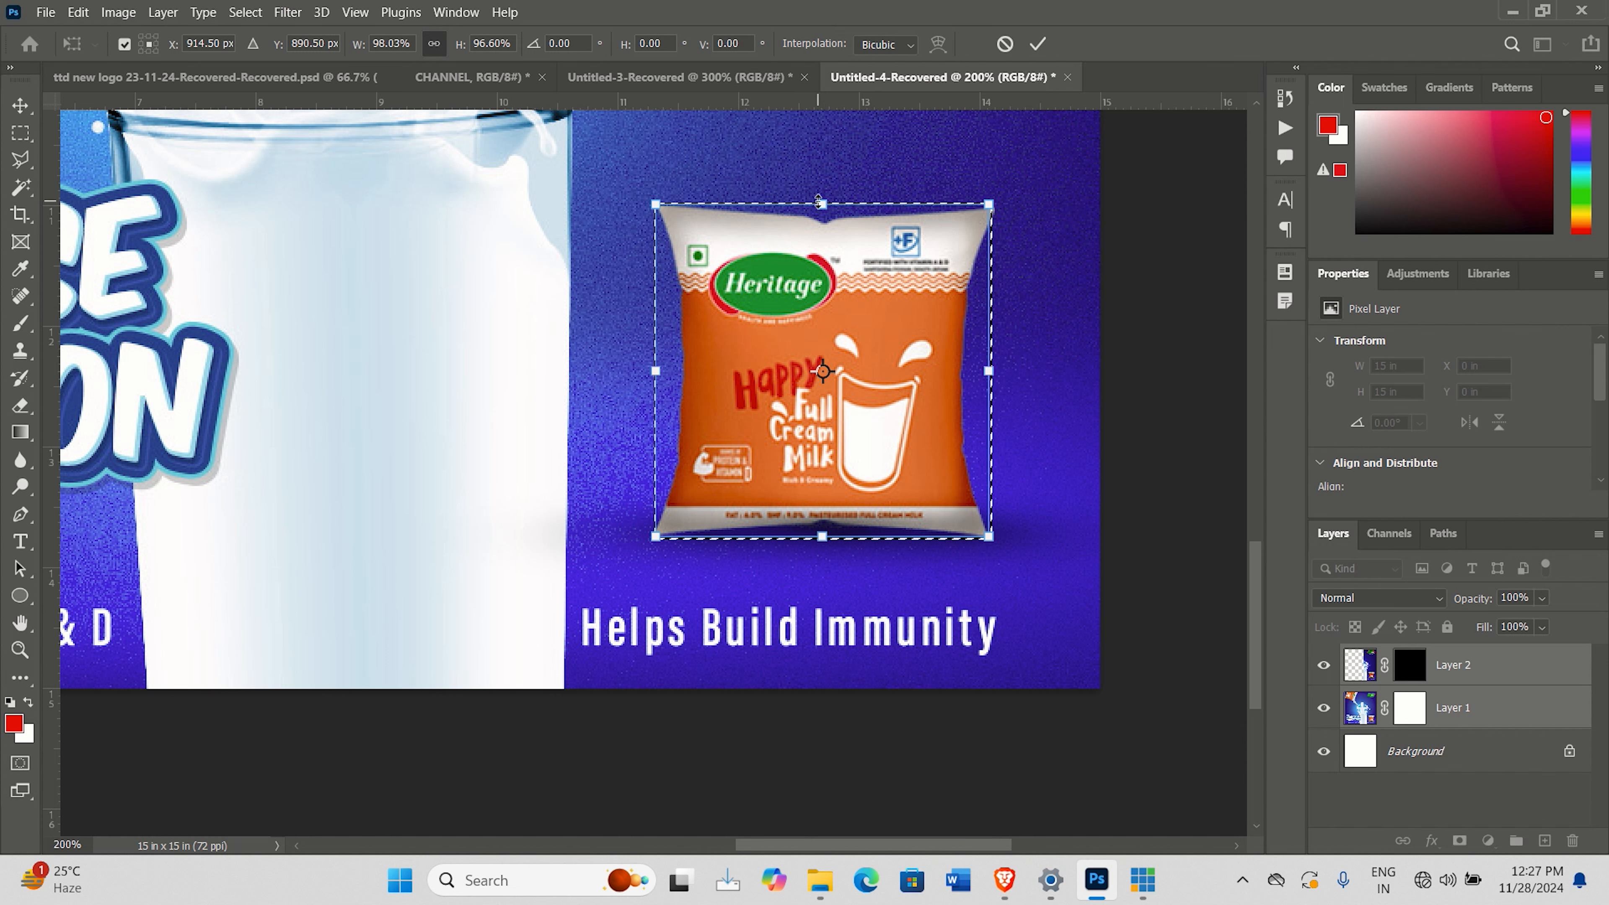
{"action": "left_click_drag", "start_coordinate": [821, 202], "coordinate": [821, 206]}
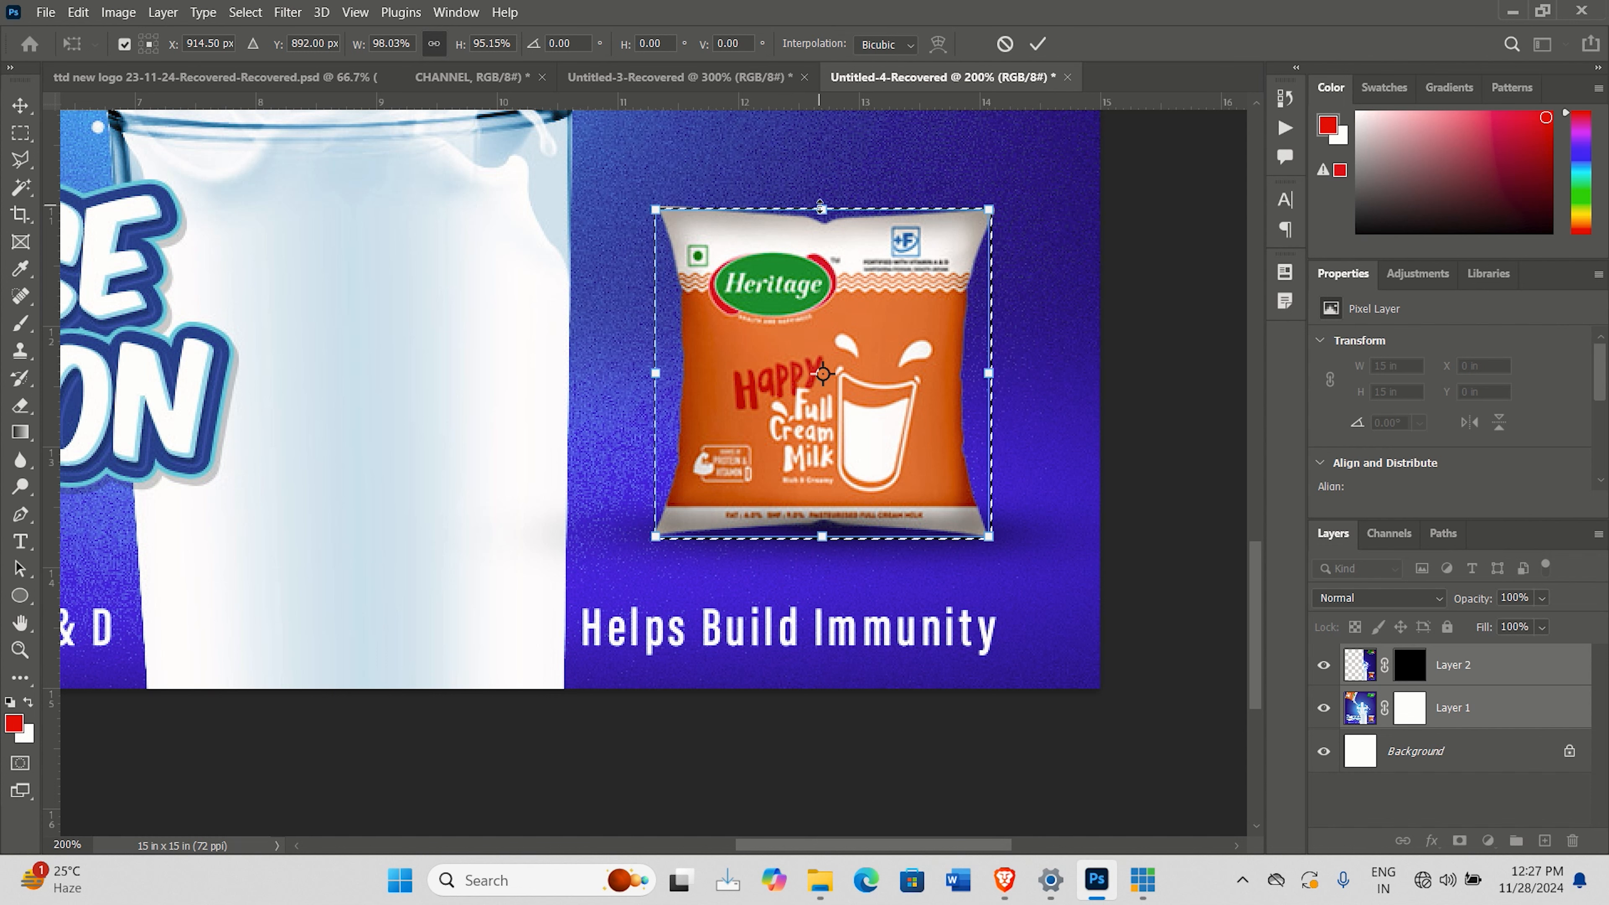
{"action": "key", "text": "Return"}
Step: Copy the selected packet to a new layer and paste it into a new 199 x 196 px, 72 ppi document with white background
{"action": "key", "text": "ctrl+j"}
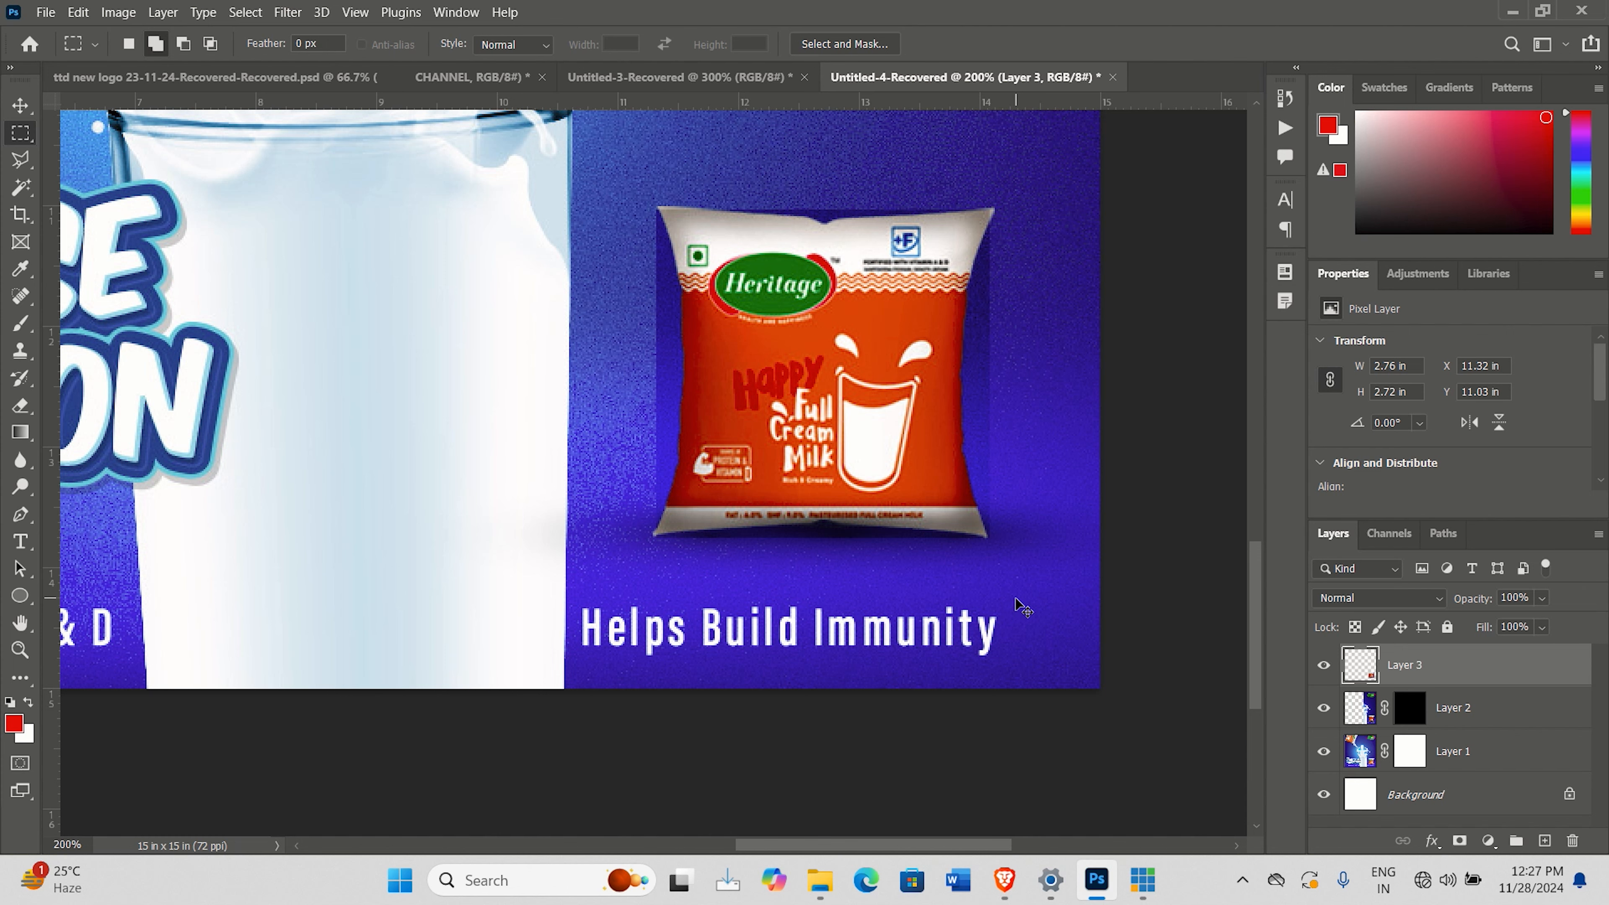
{"action": "key", "text": "ctrl+n"}
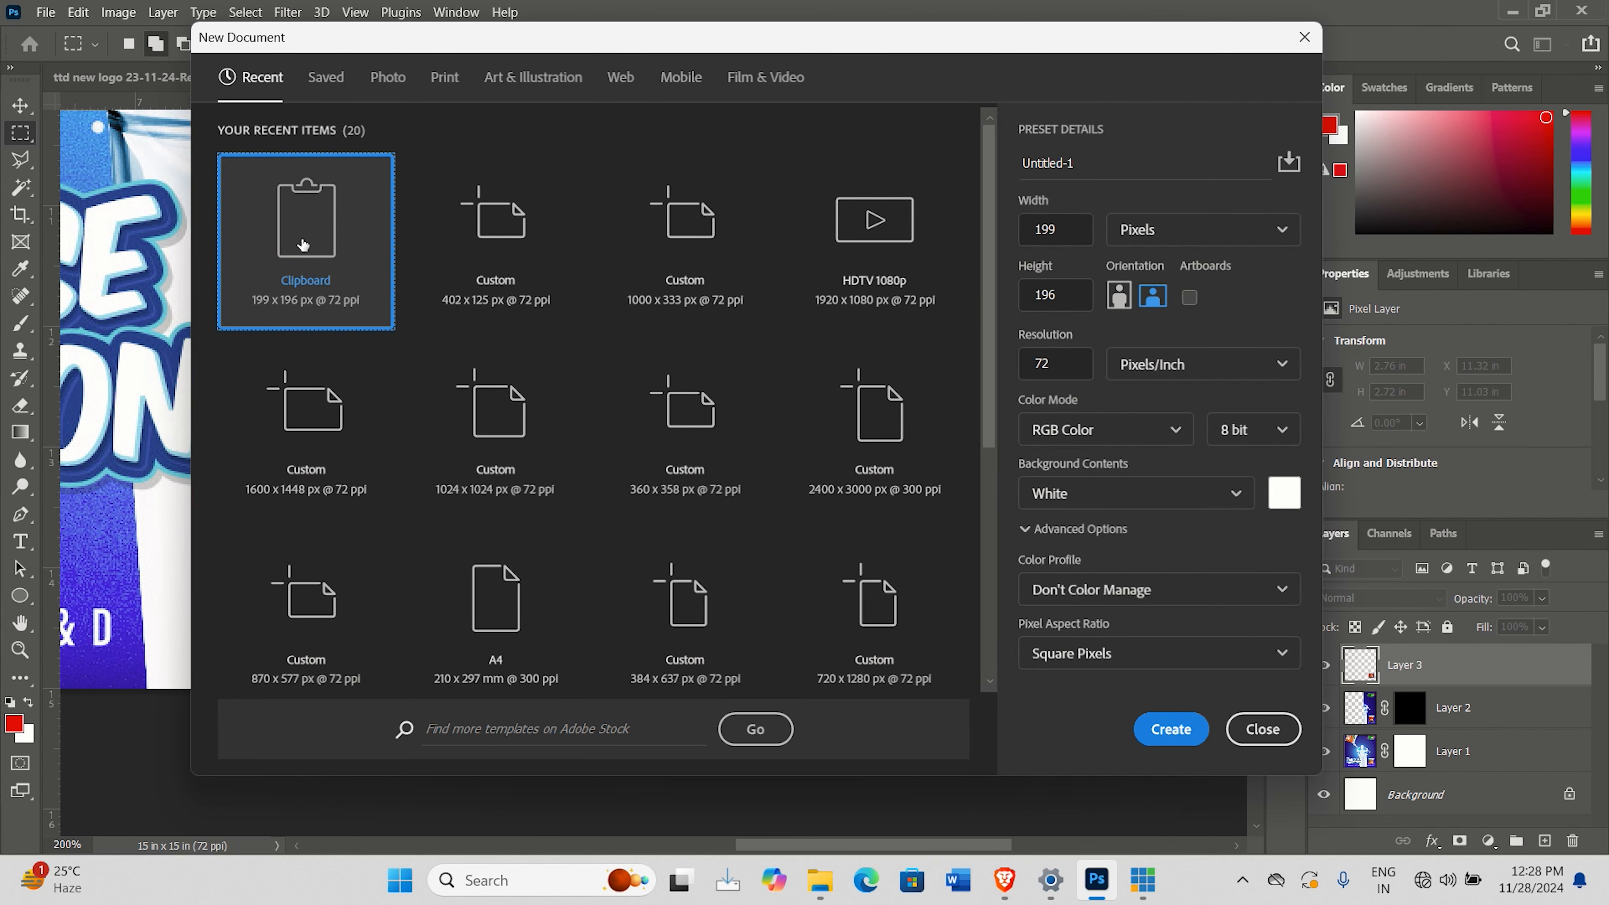
{"action": "left_click", "coordinate": [1163, 728]}
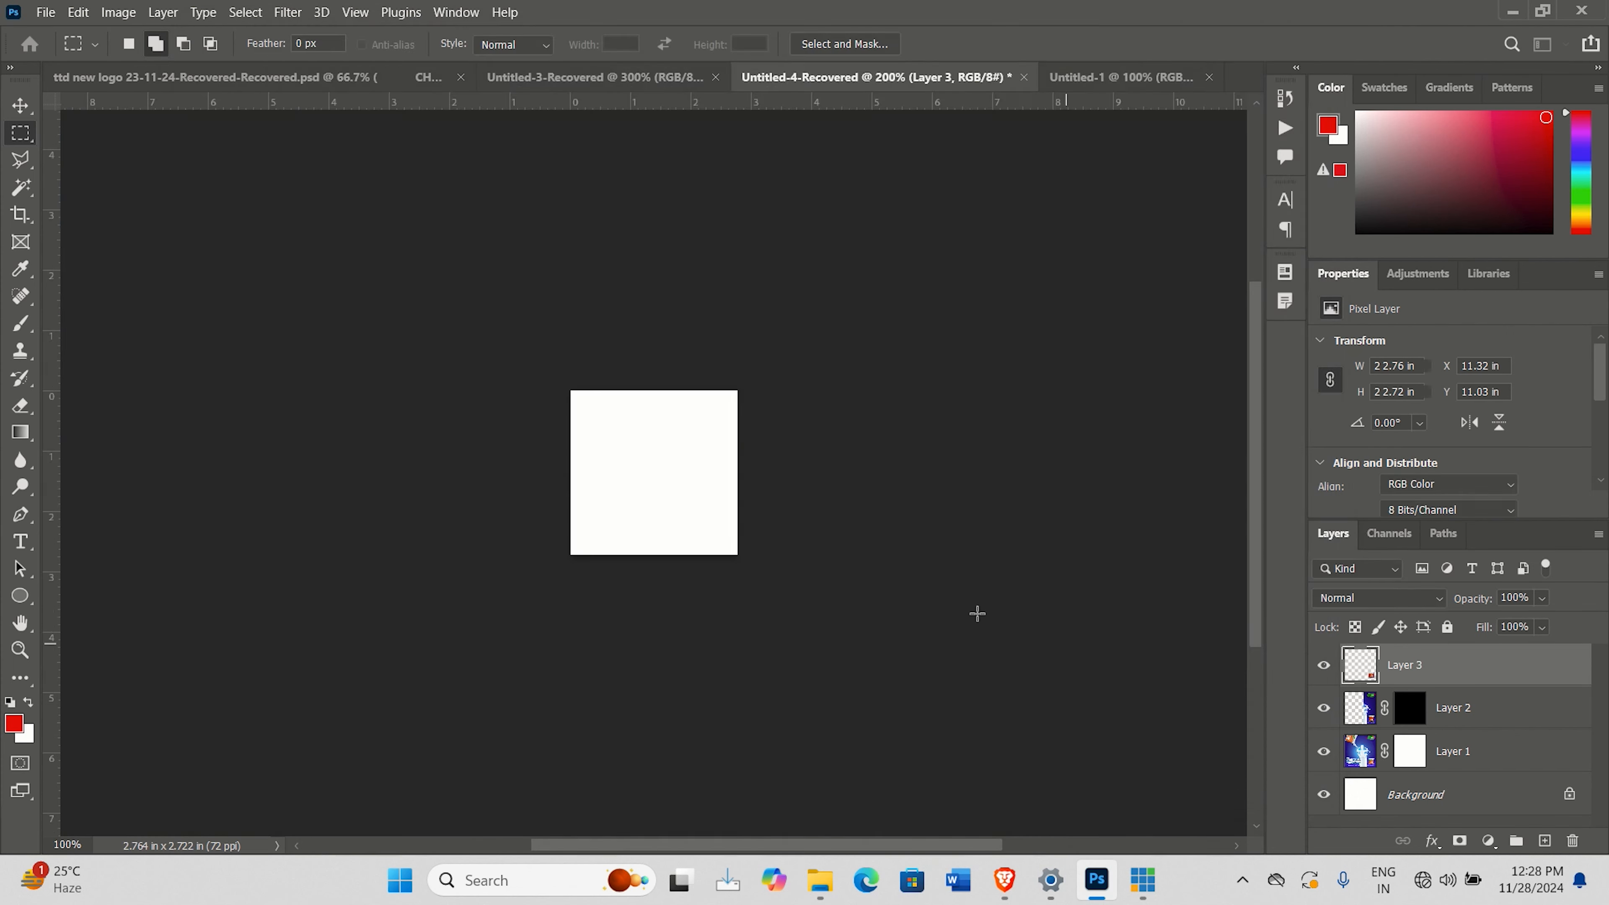
{"action": "key", "text": "ctrl+v"}
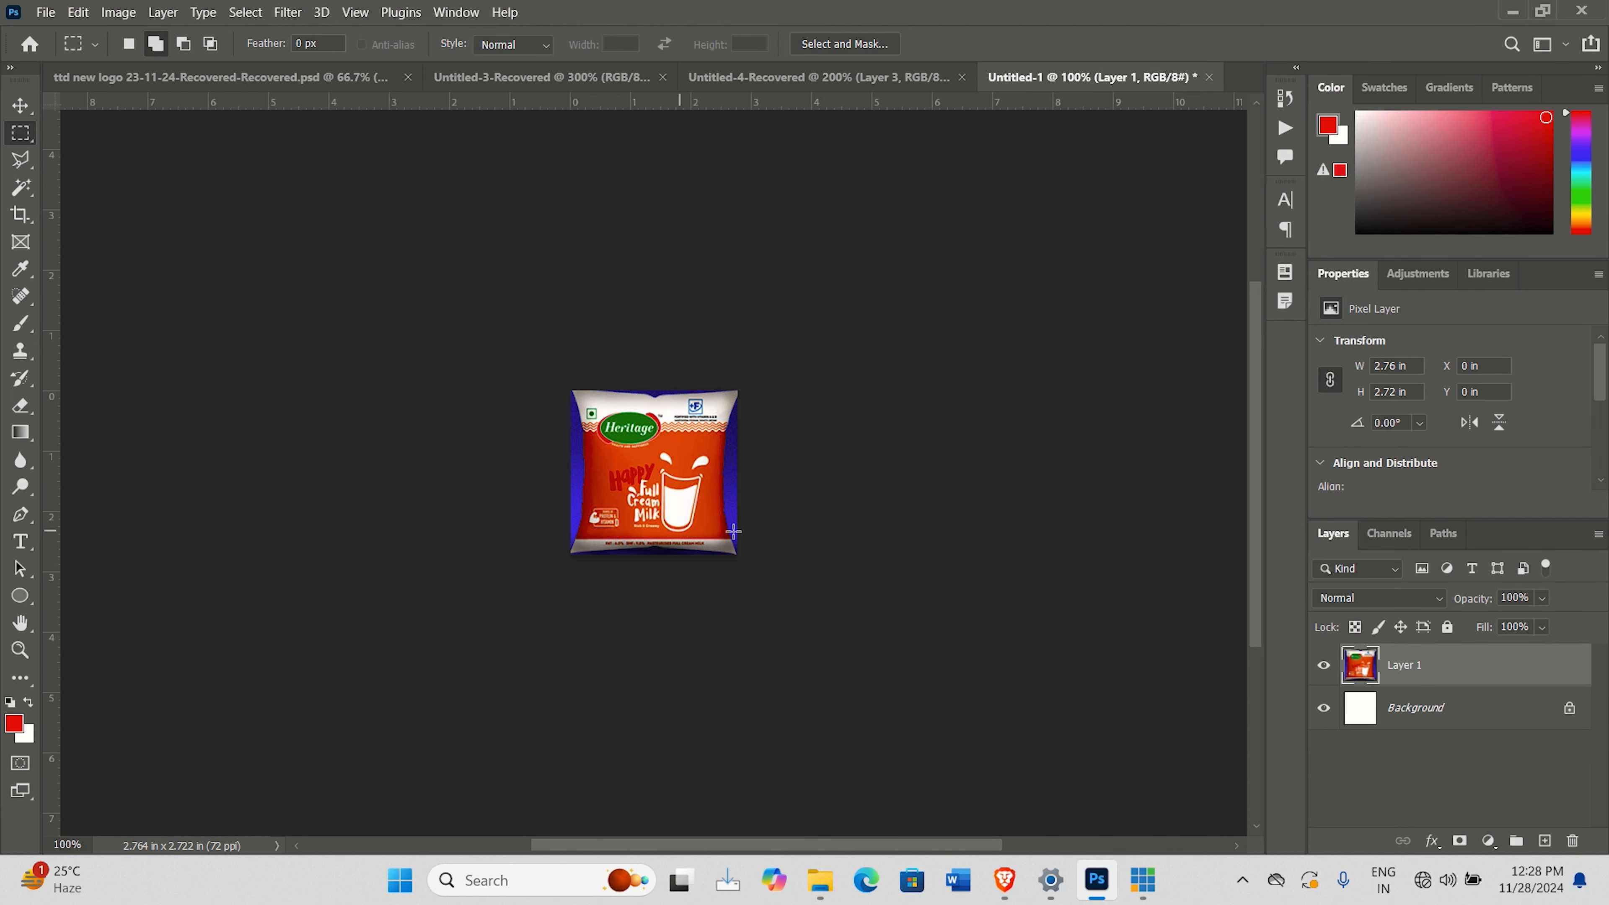
Step: Using the Magic Wand with a tolerance of 100, select the blue background around the packet and delete it from Layer 1
{"action": "key", "text": "ctrl+plus"}
{"action": "key", "text": "ctrl+plus"}
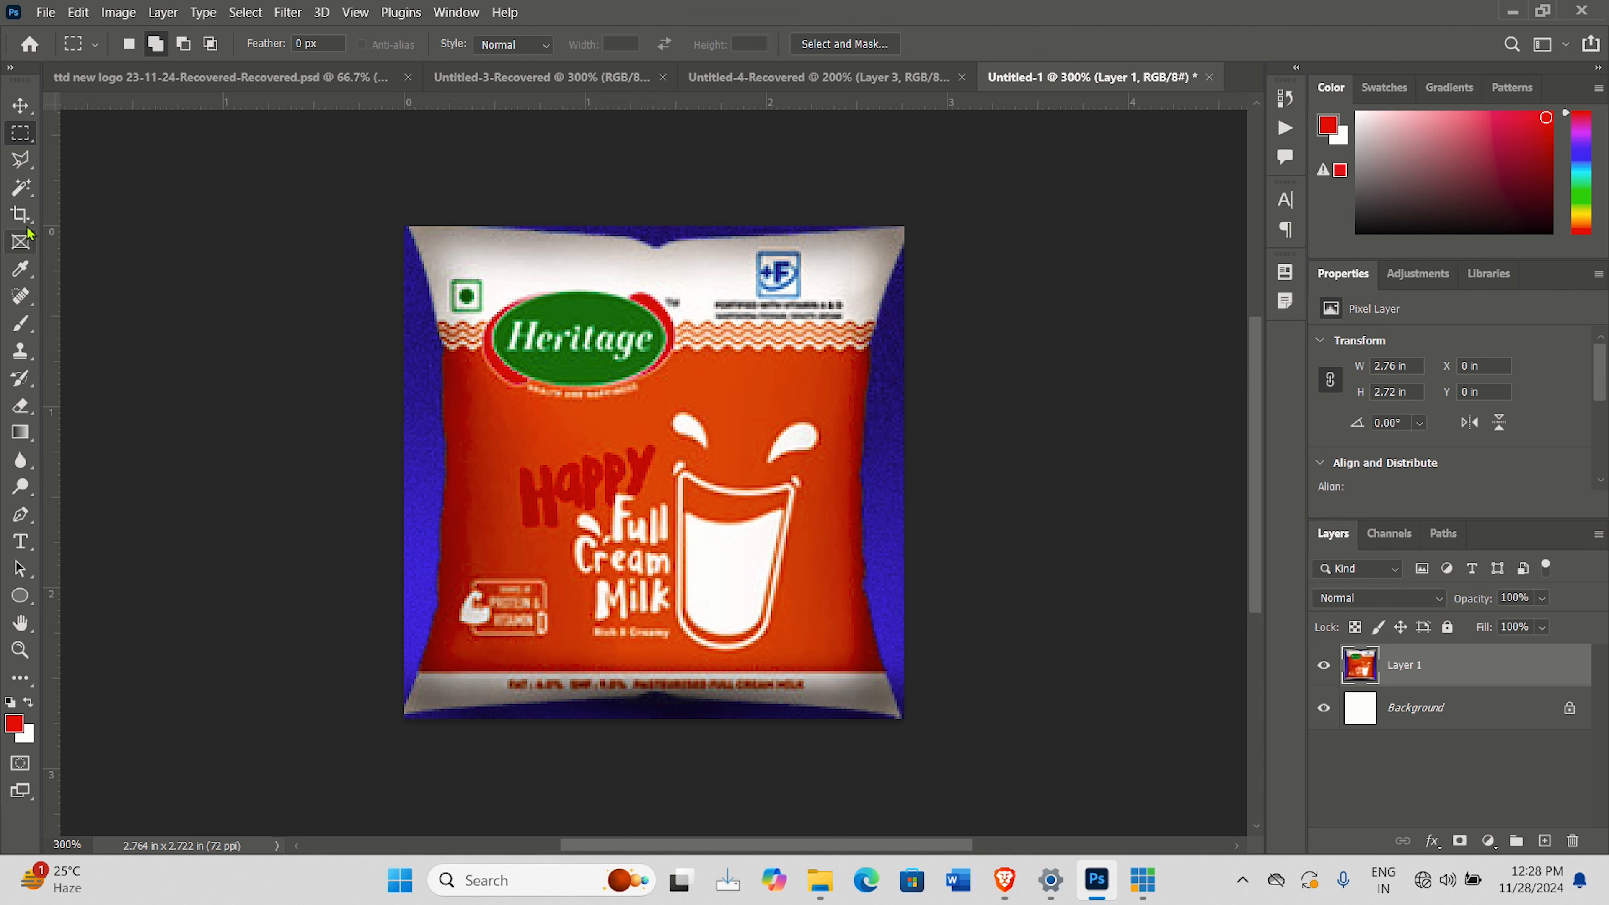
{"action": "left_click", "coordinate": [21, 187]}
{"action": "left_click", "coordinate": [436, 402]}
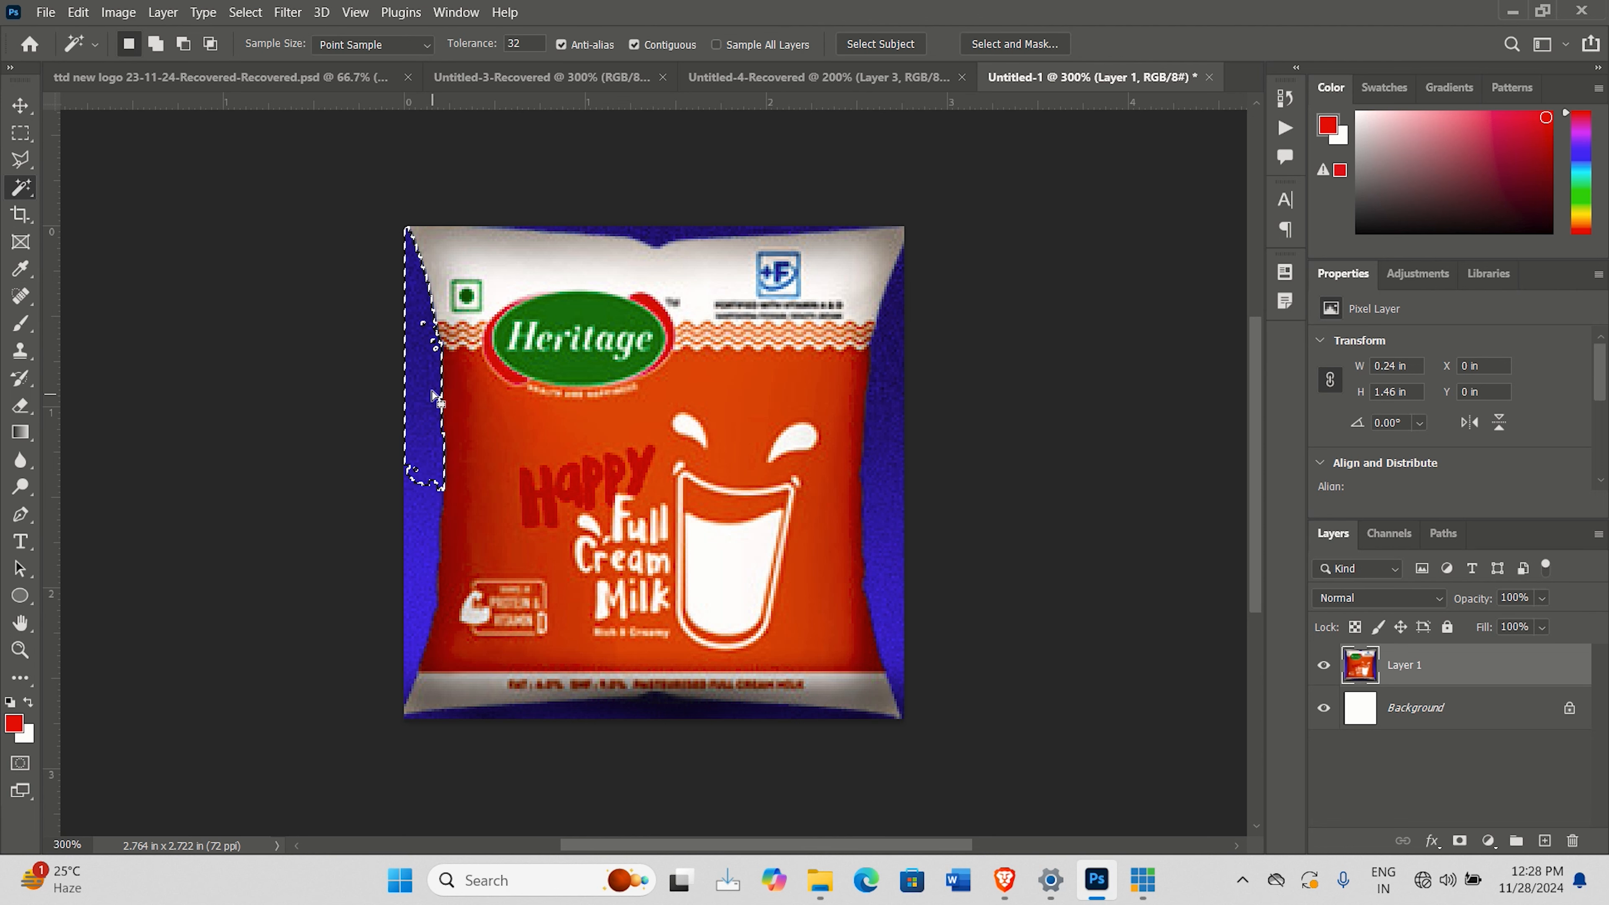
{"action": "left_click", "coordinate": [464, 45]}
{"action": "type", "text": "100"}
{"action": "key", "text": "Return"}
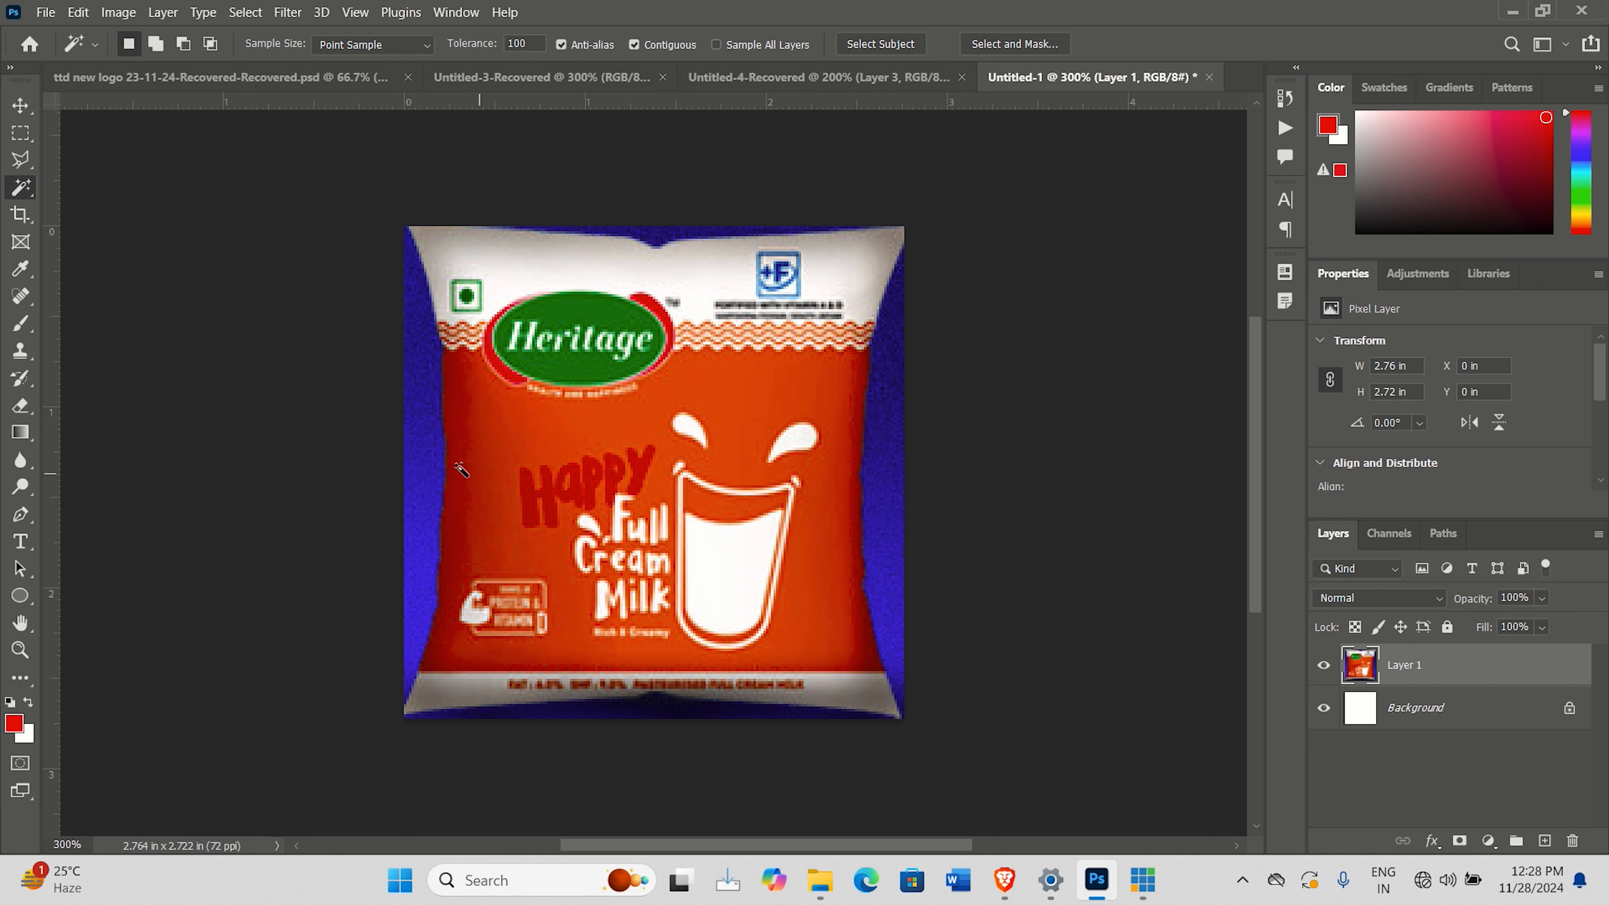
{"action": "left_click", "coordinate": [424, 453]}
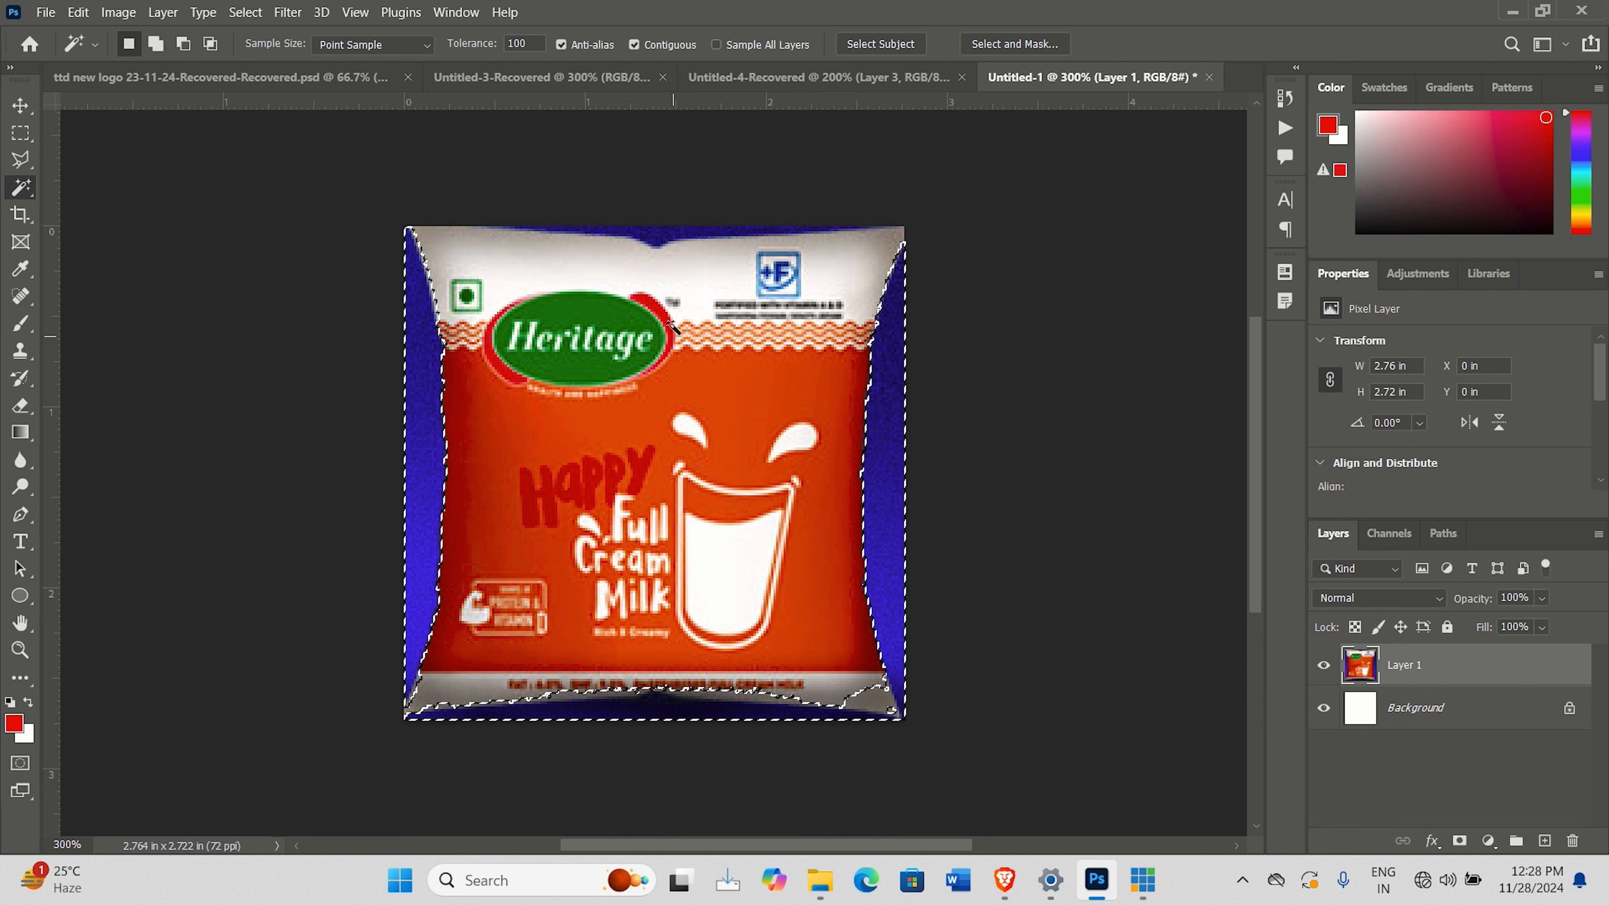
{"action": "left_click", "coordinate": [686, 229], "text": "shift"}
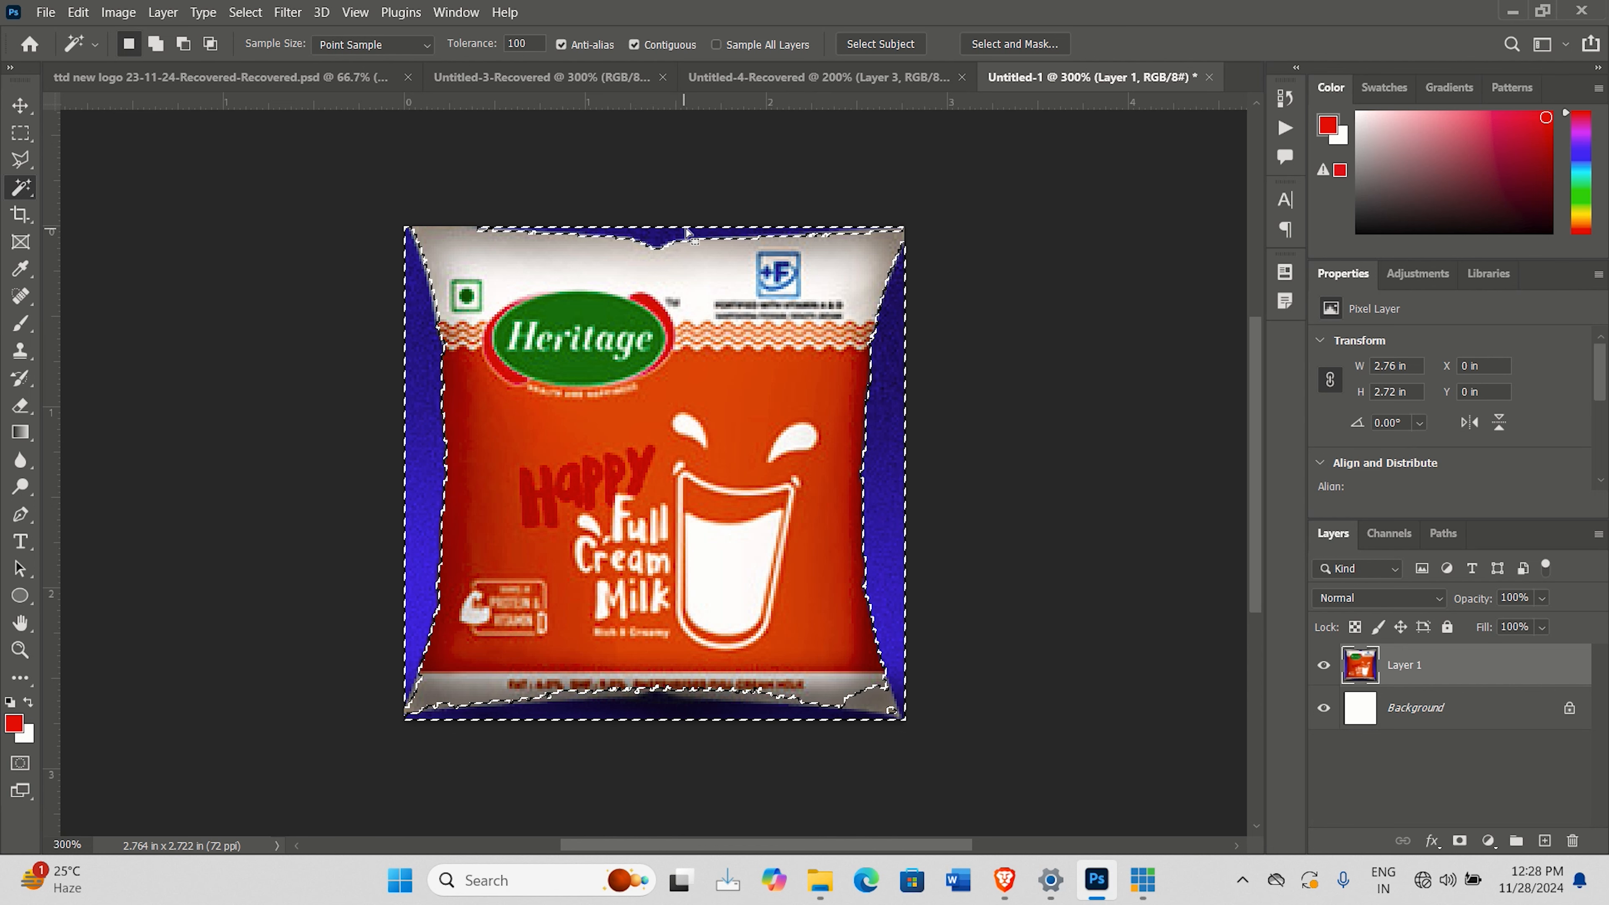
{"action": "key", "text": "Delete"}
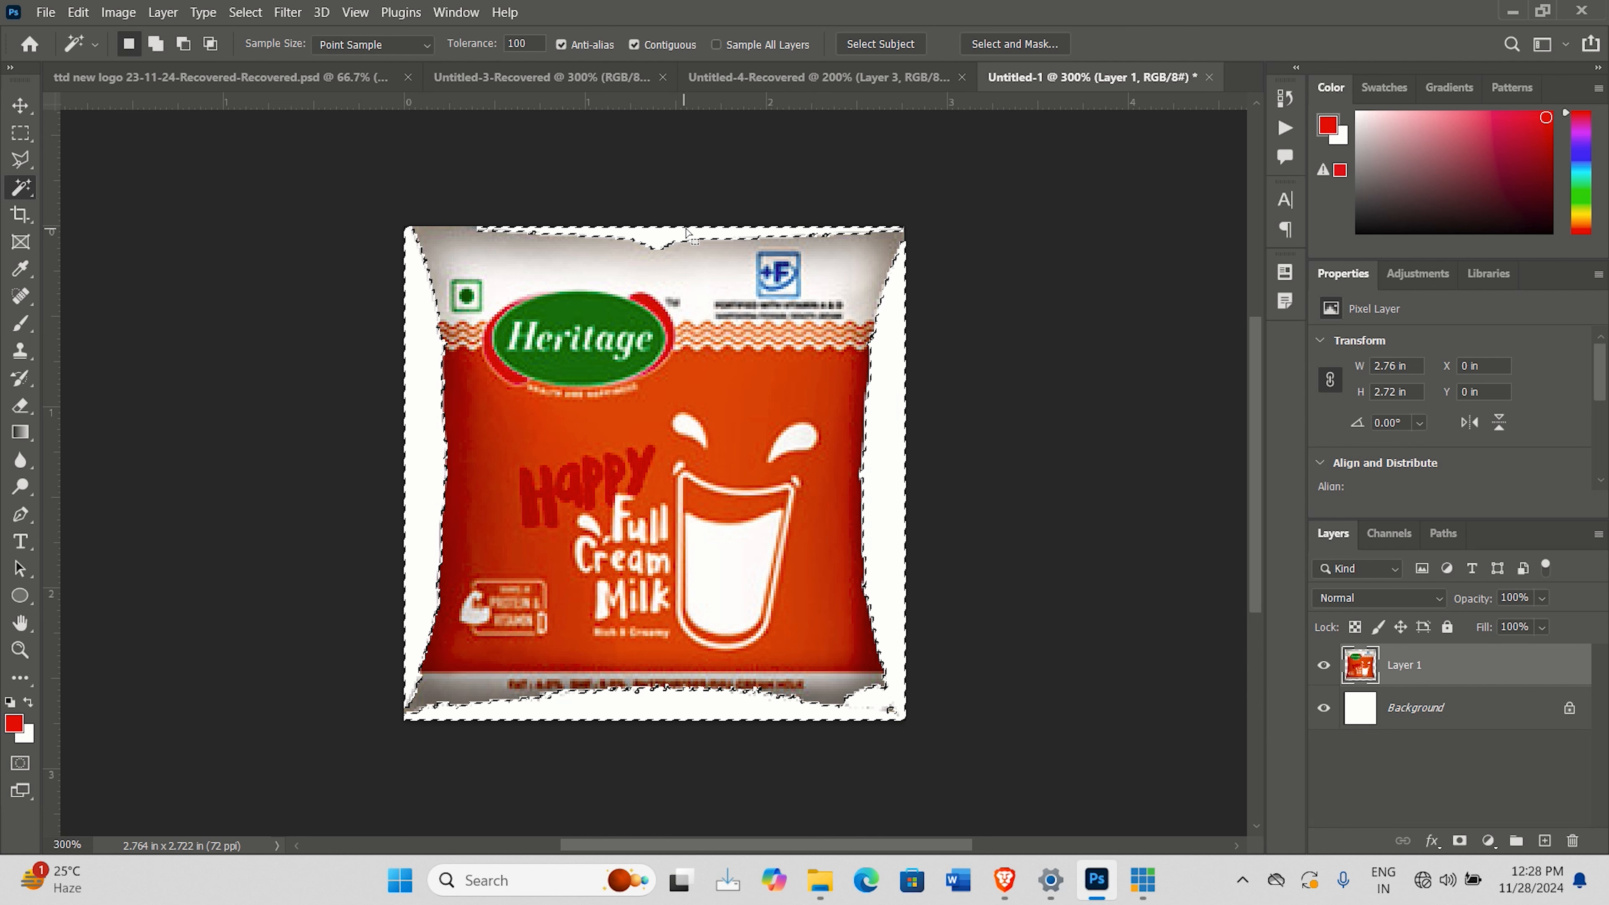
Step: Deselect the packet outline, hide the Background layer and define the milk packet cutout as a pattern
{"action": "key", "text": "ctrl+d"}
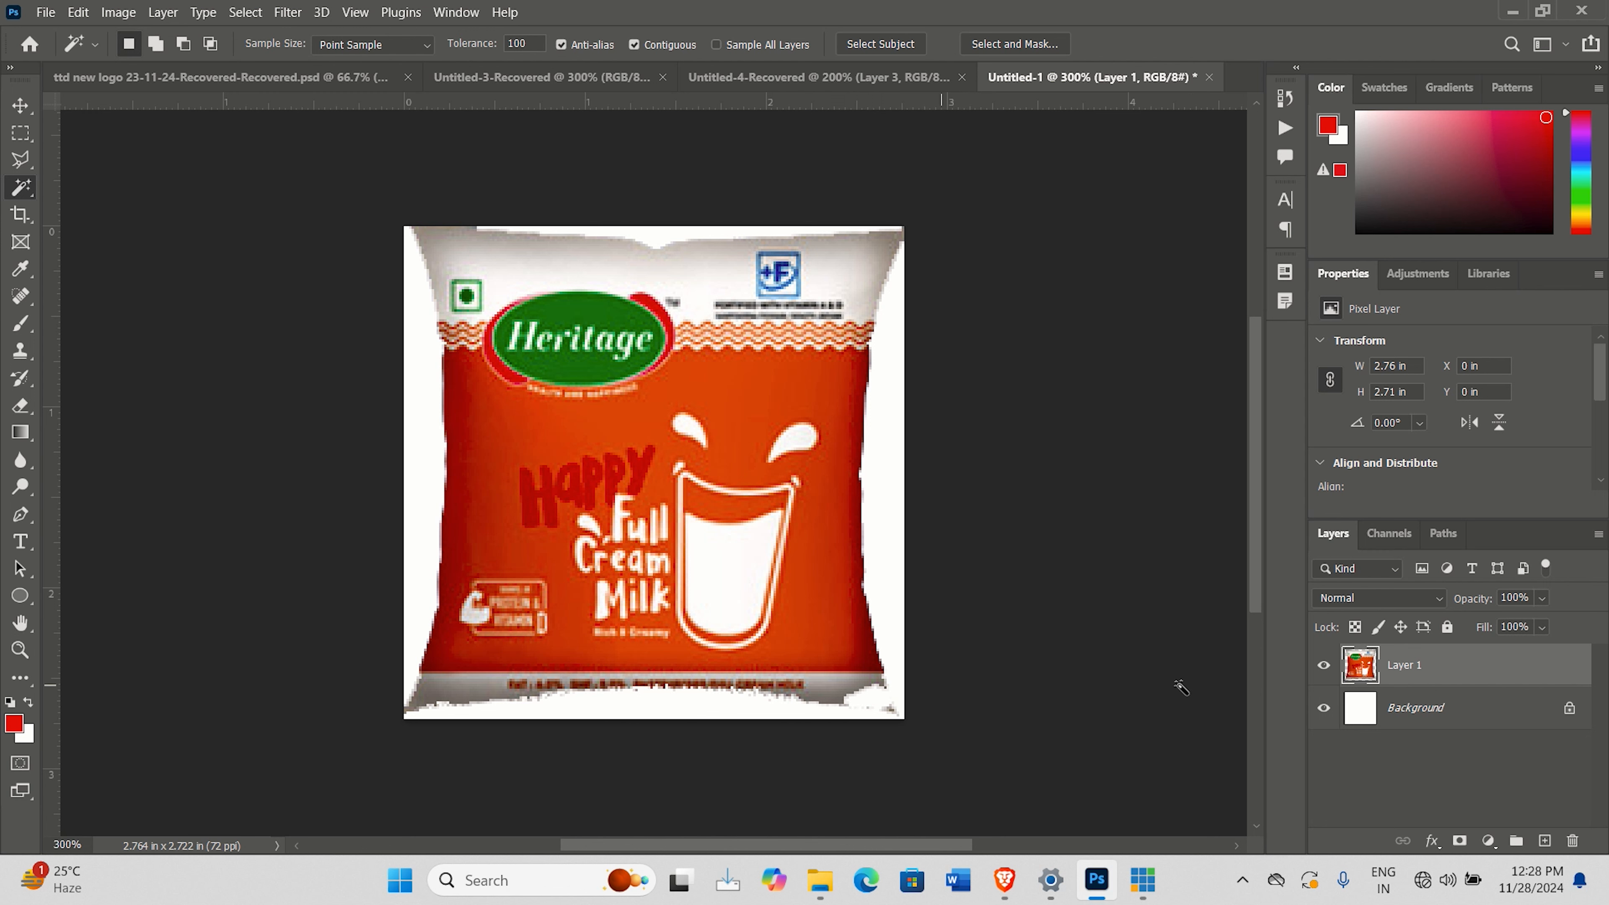
{"action": "left_click", "coordinate": [1325, 709]}
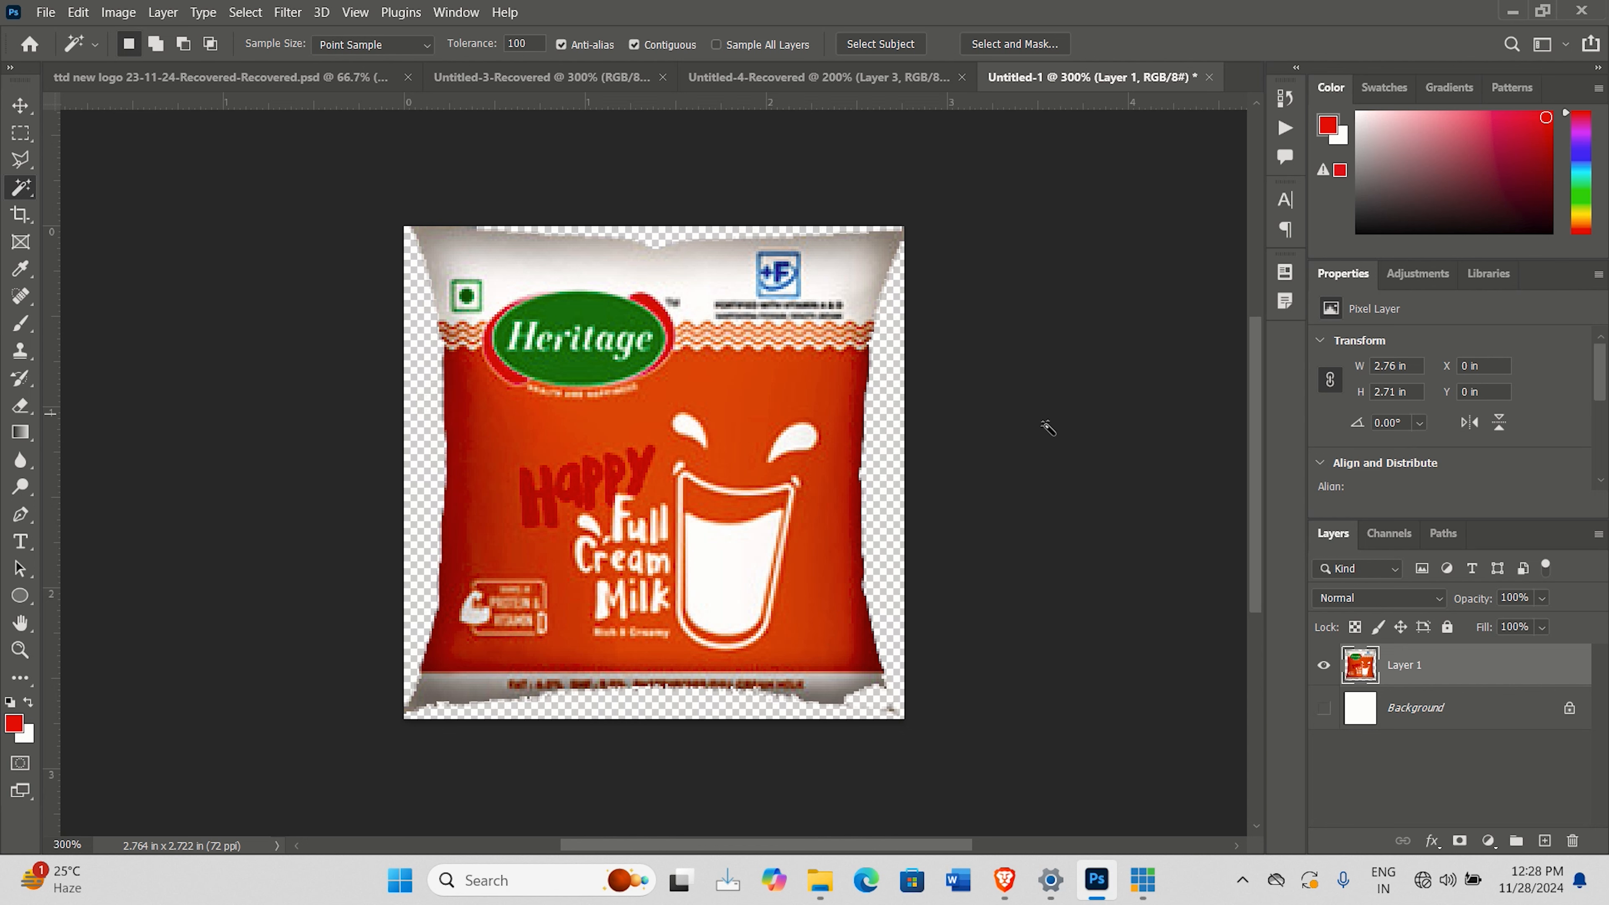
{"action": "left_click", "coordinate": [77, 12]}
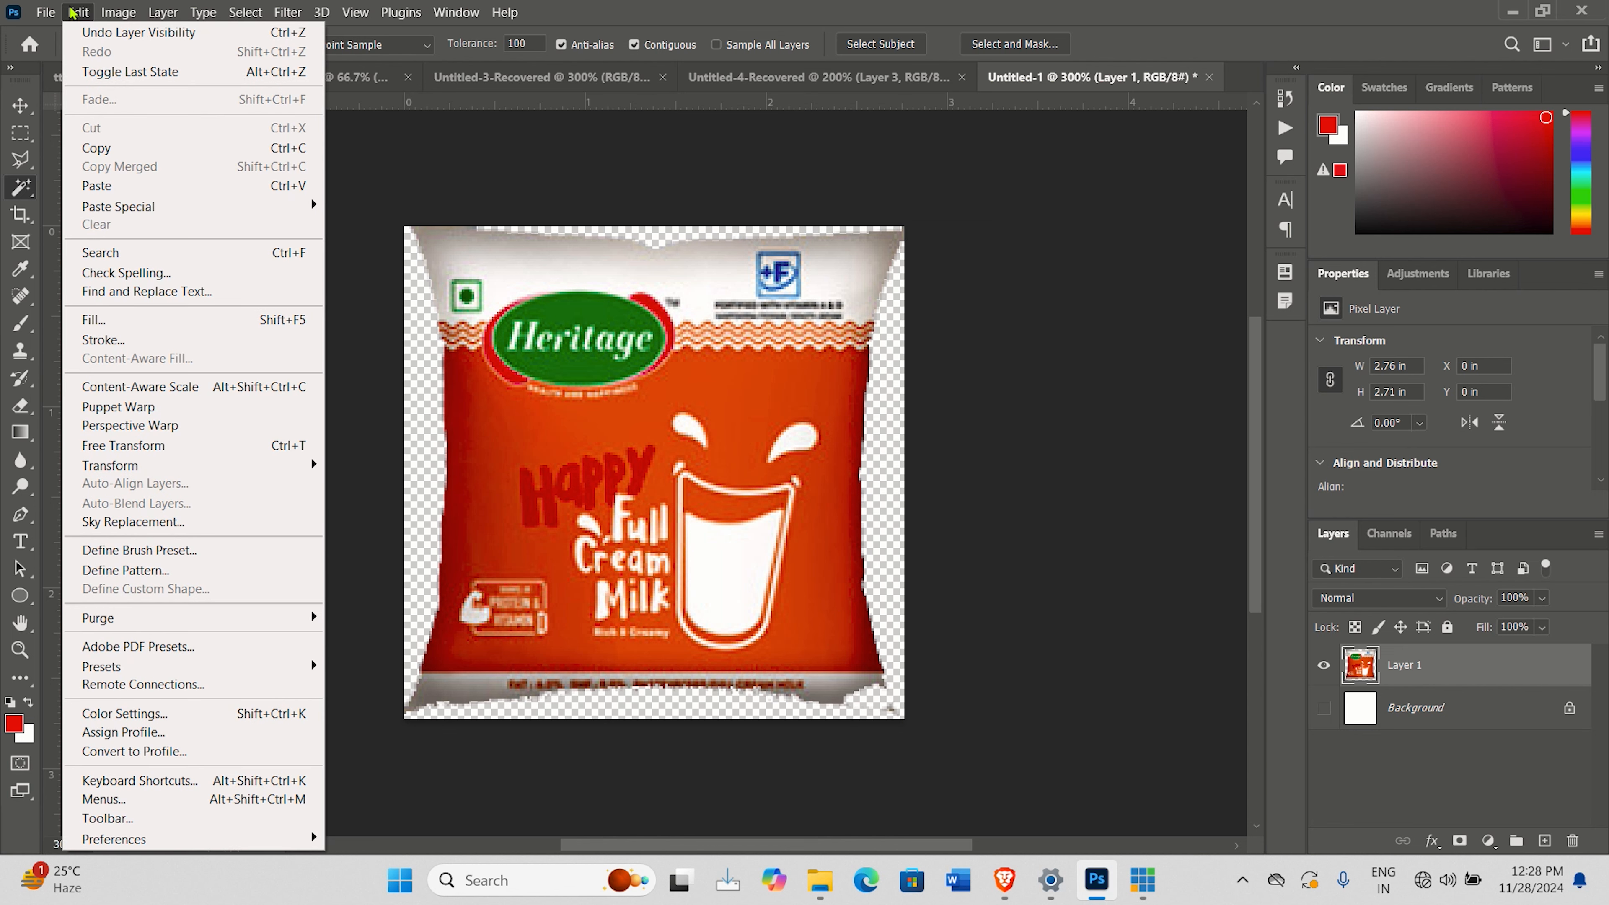
{"action": "left_click", "coordinate": [228, 570]}
{"action": "left_click", "coordinate": [1022, 271]}
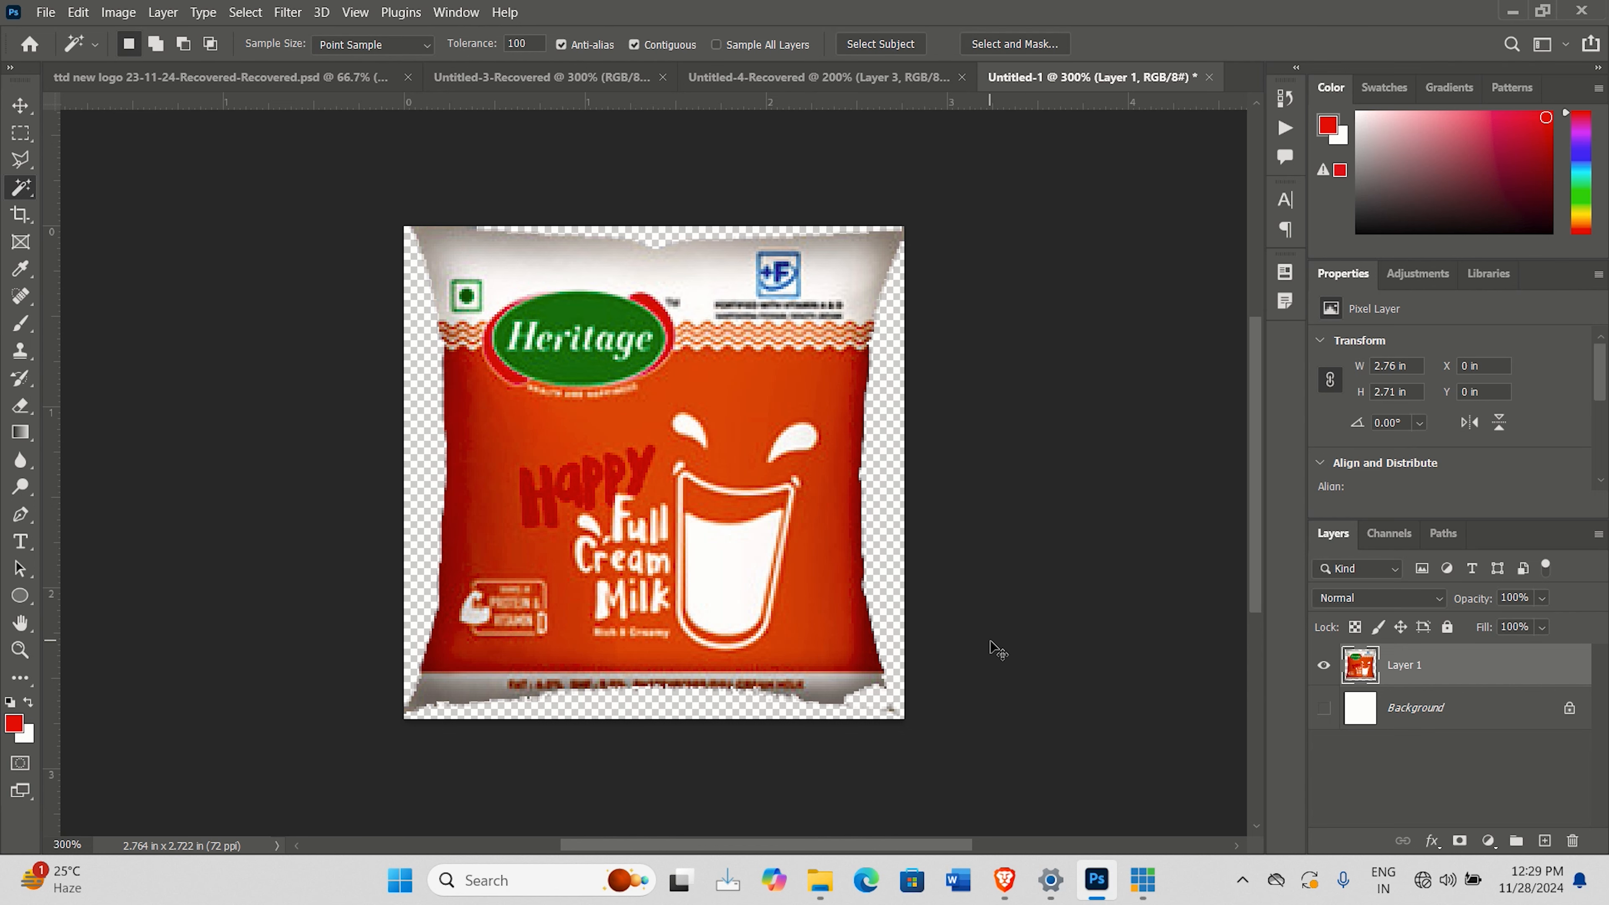
Step: Create a new HDTV 1080p document of 1920 x 1080 px at 72 ppi and convert its Background to Layer 0
{"action": "key", "text": "ctrl+n"}
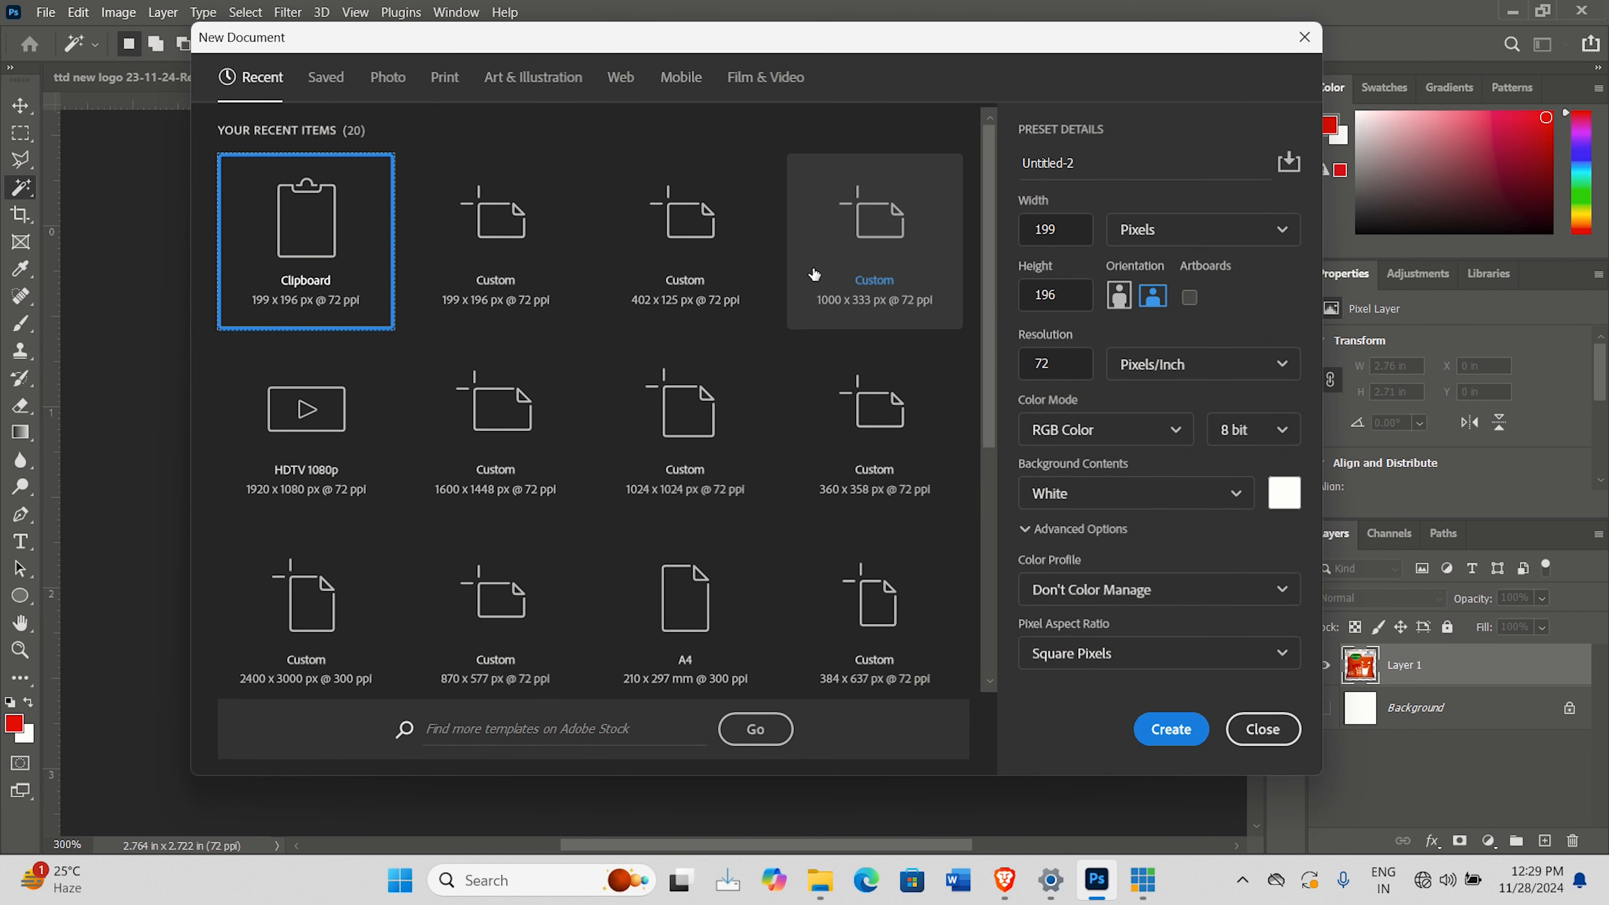
{"action": "double_click", "coordinate": [336, 416]}
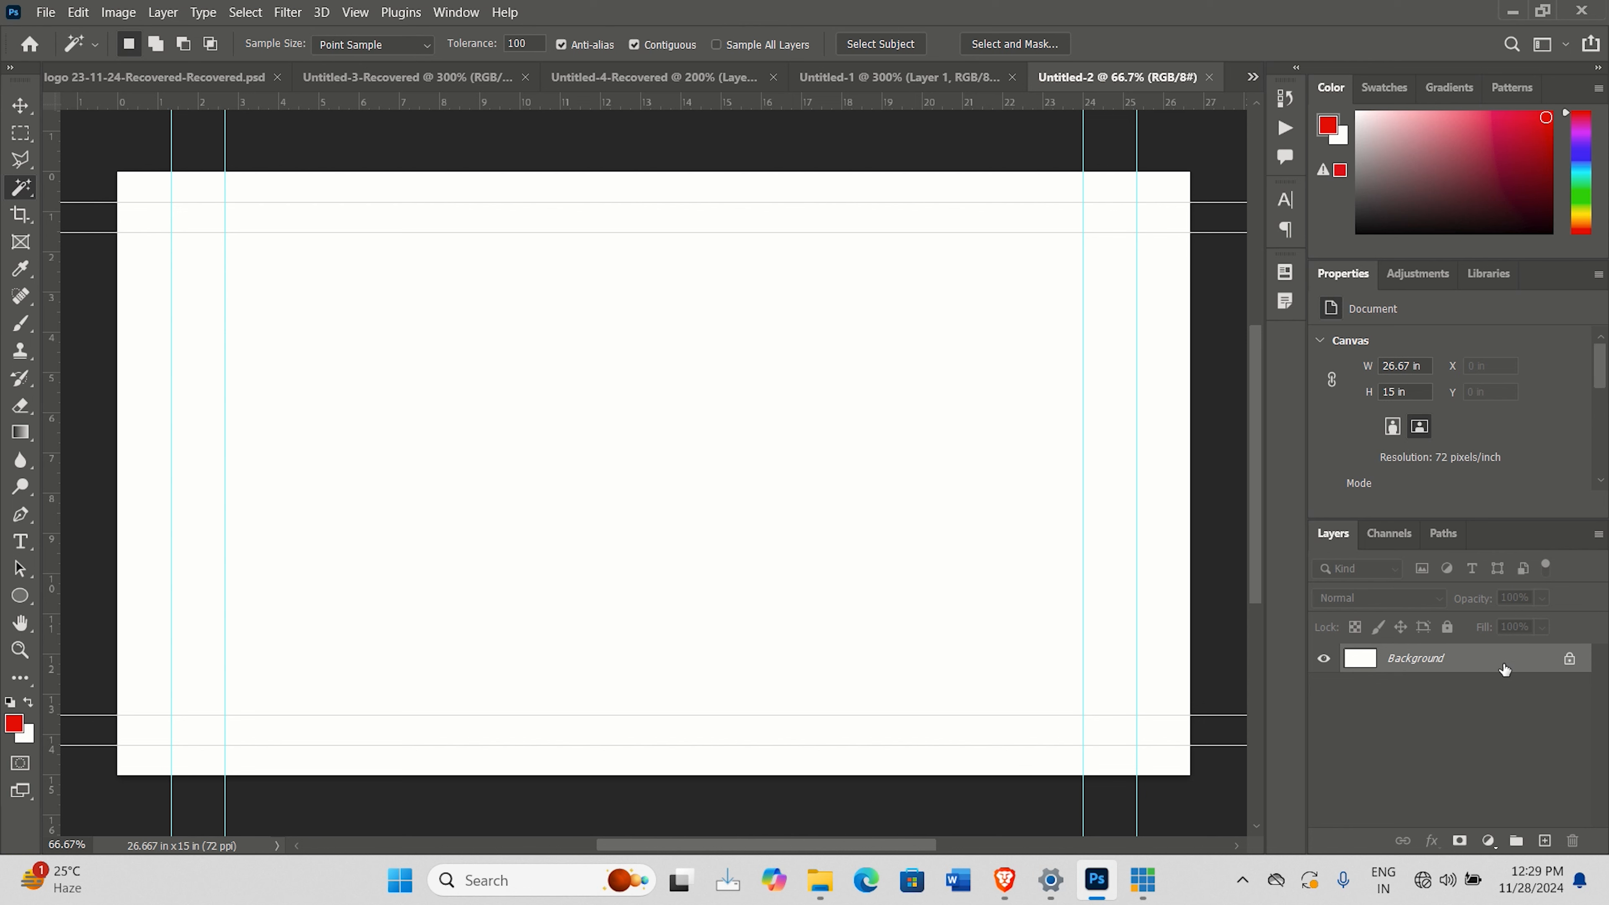
{"action": "double_click", "coordinate": [1505, 669]}
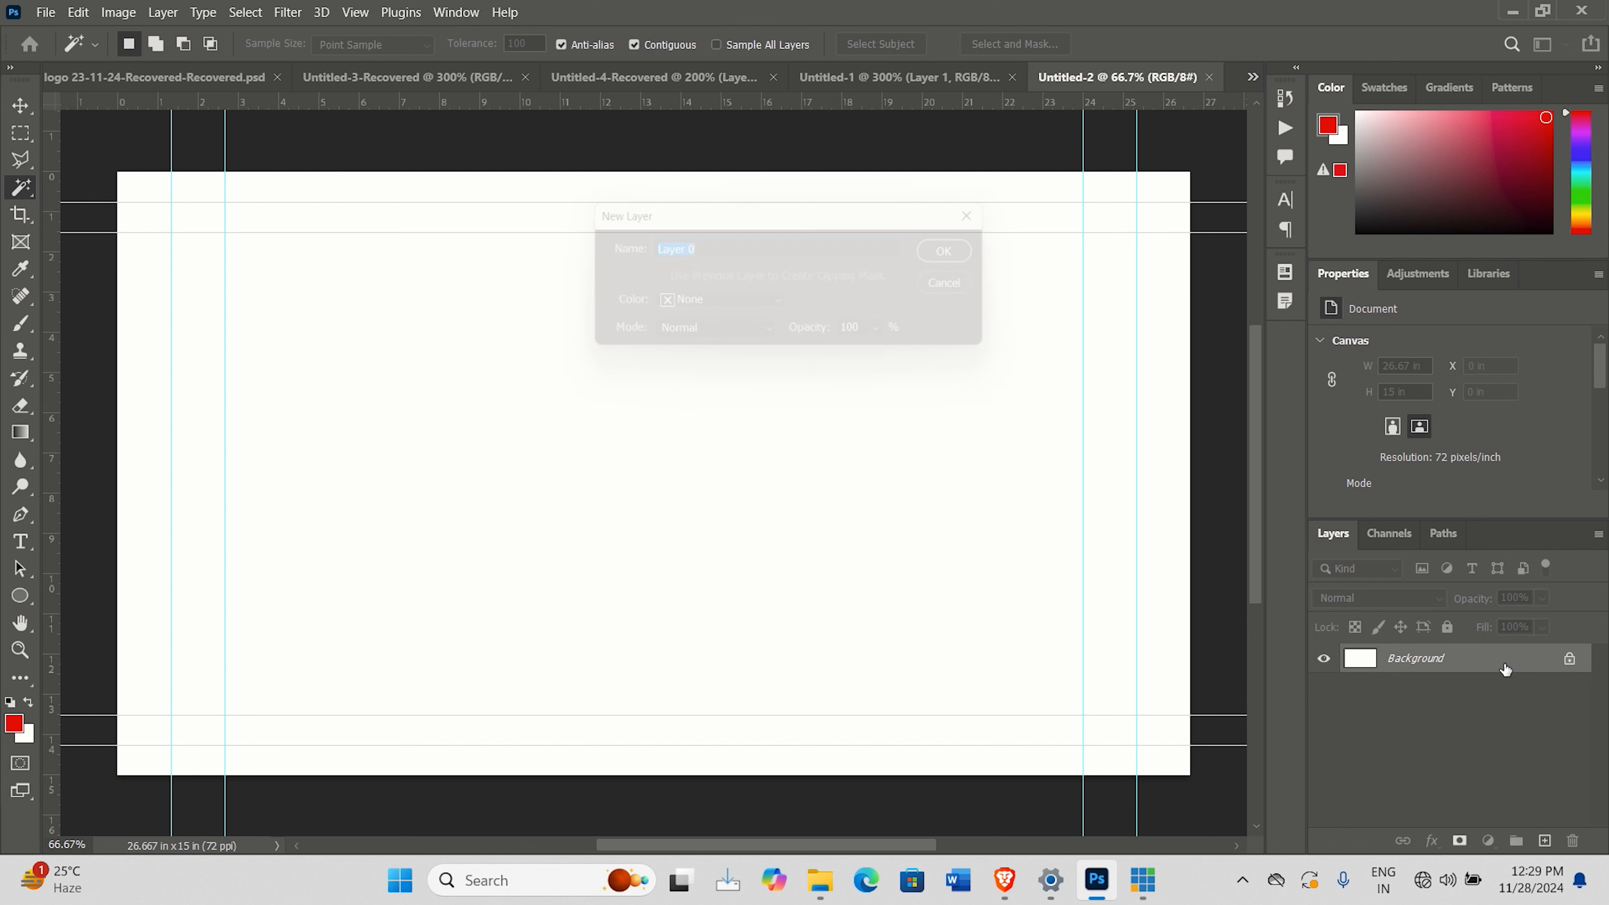
{"action": "left_click", "coordinate": [976, 252]}
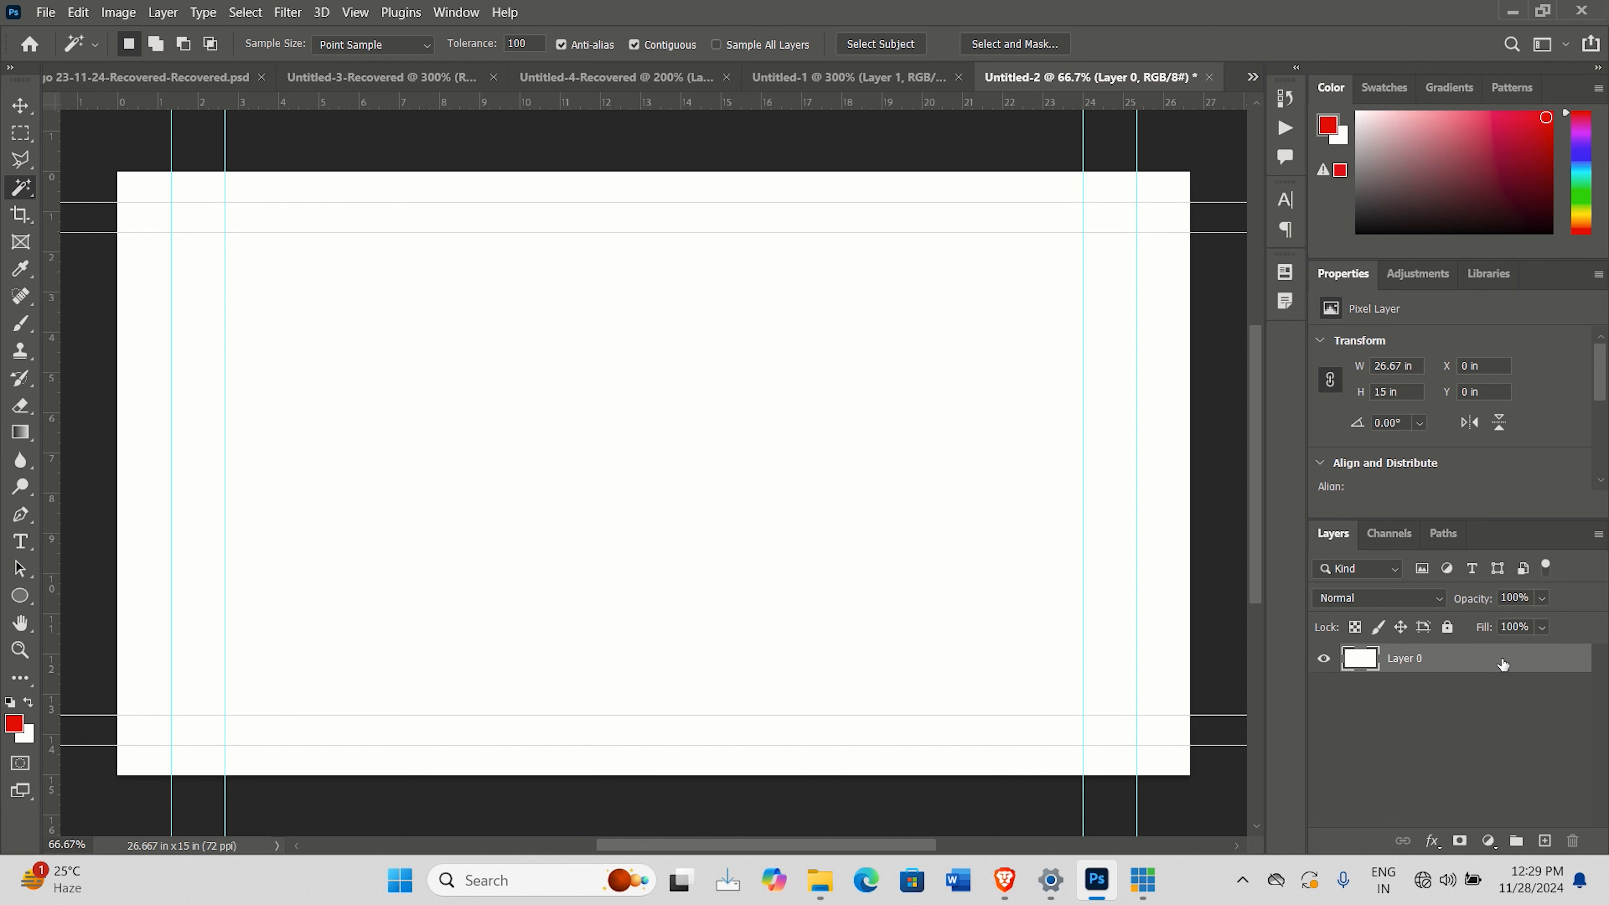
Step: Add a Pattern Overlay to Layer 0 using the milk packet pattern
{"action": "double_click", "coordinate": [1510, 663]}
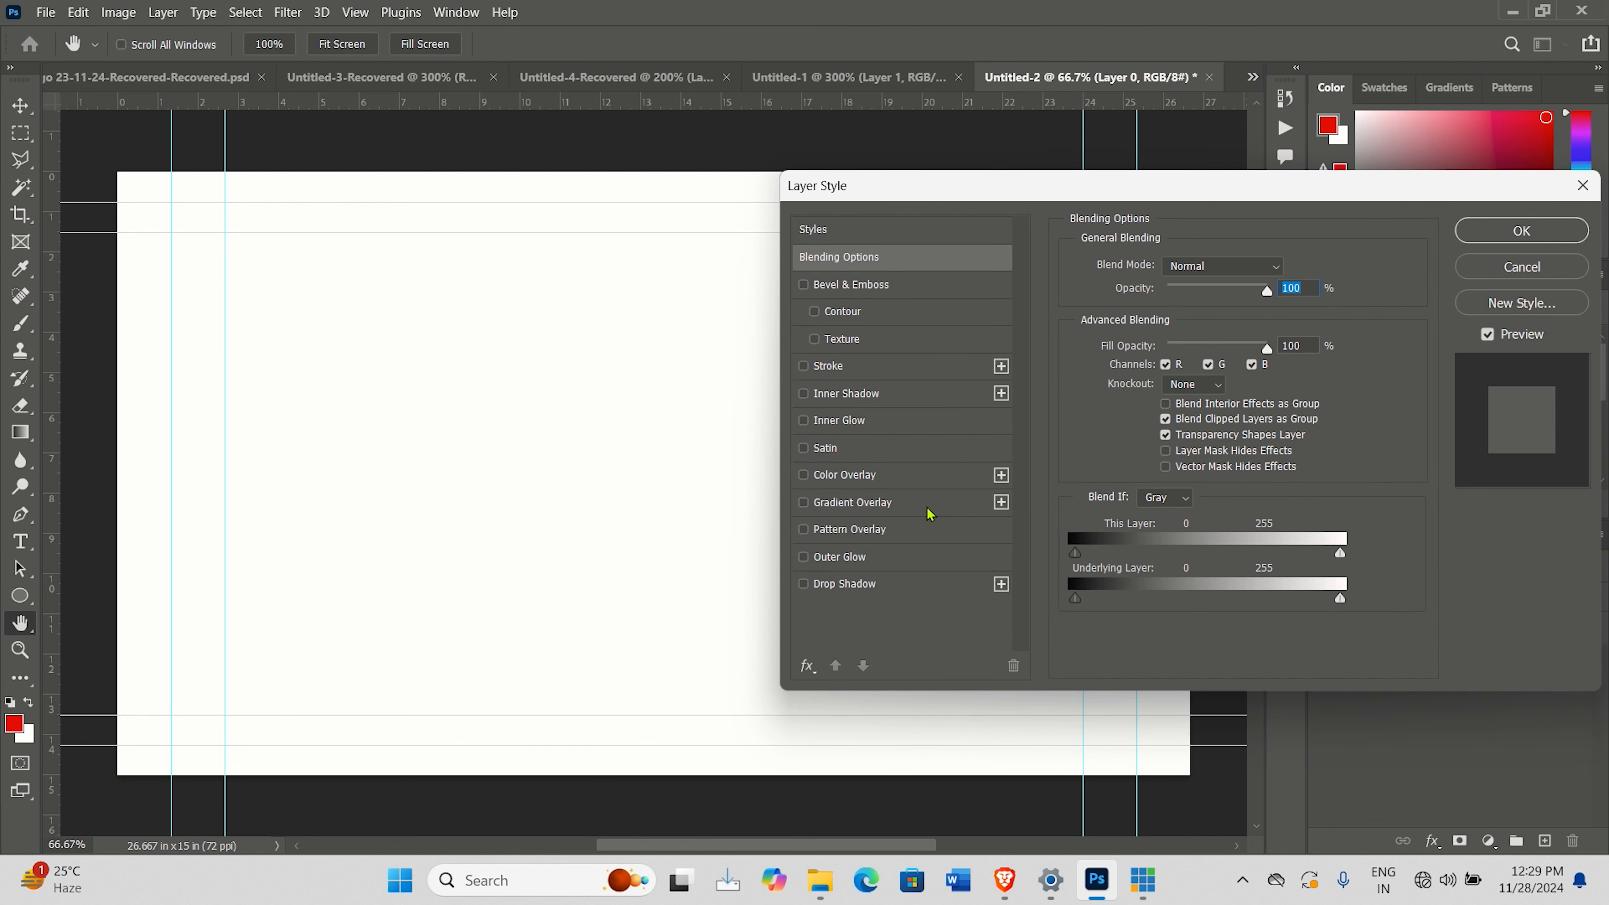
{"action": "left_click", "coordinate": [843, 532]}
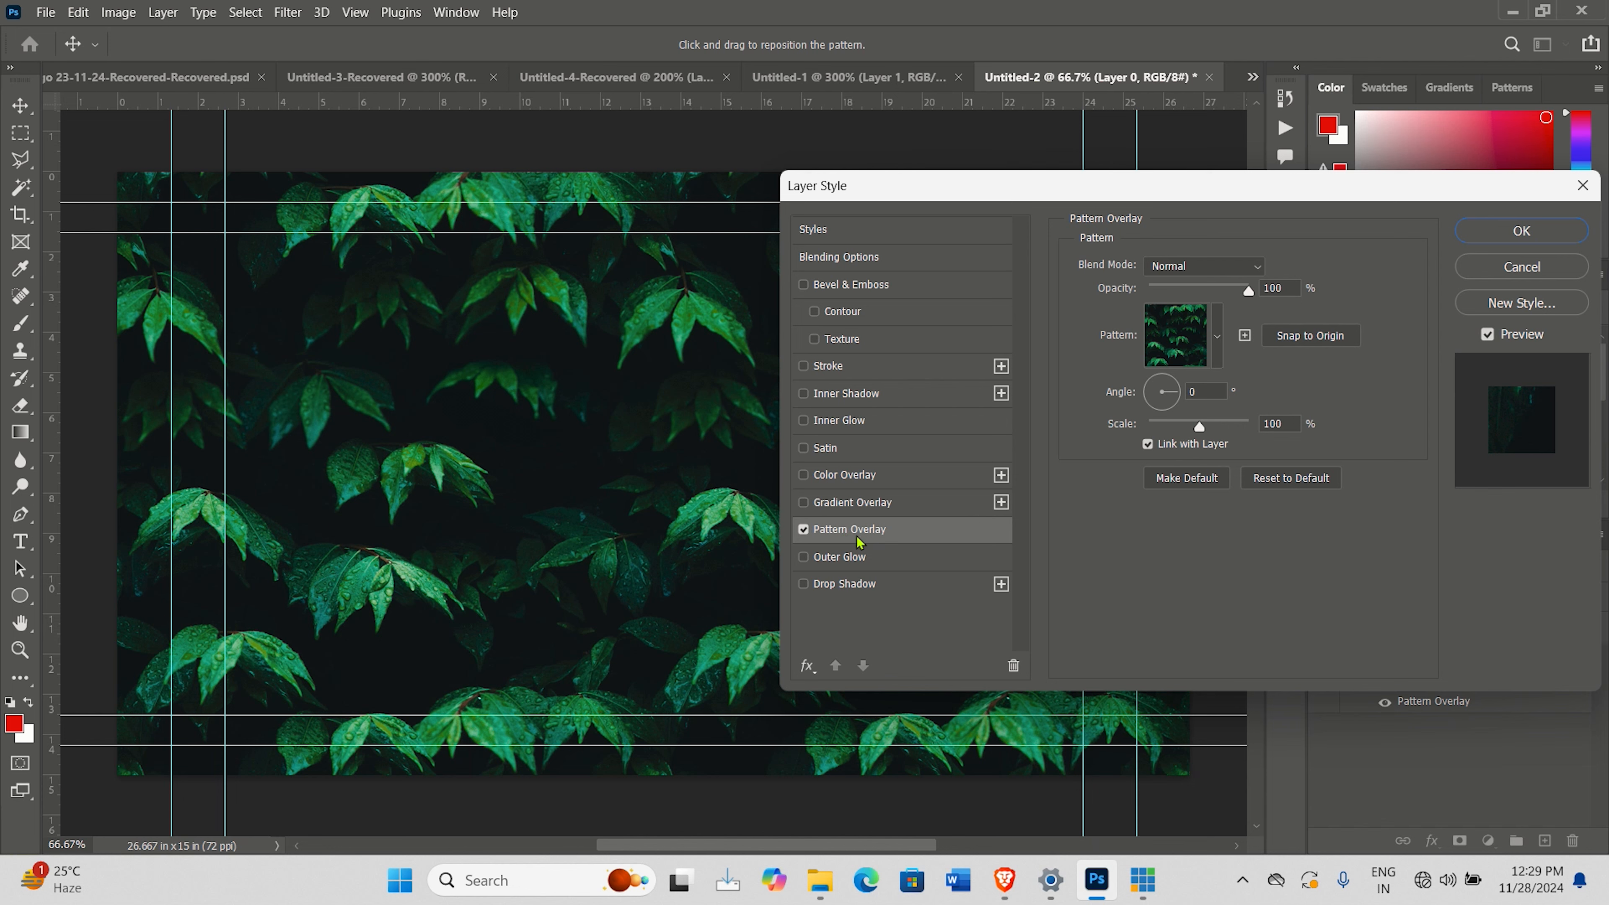
{"action": "left_click", "coordinate": [1219, 339]}
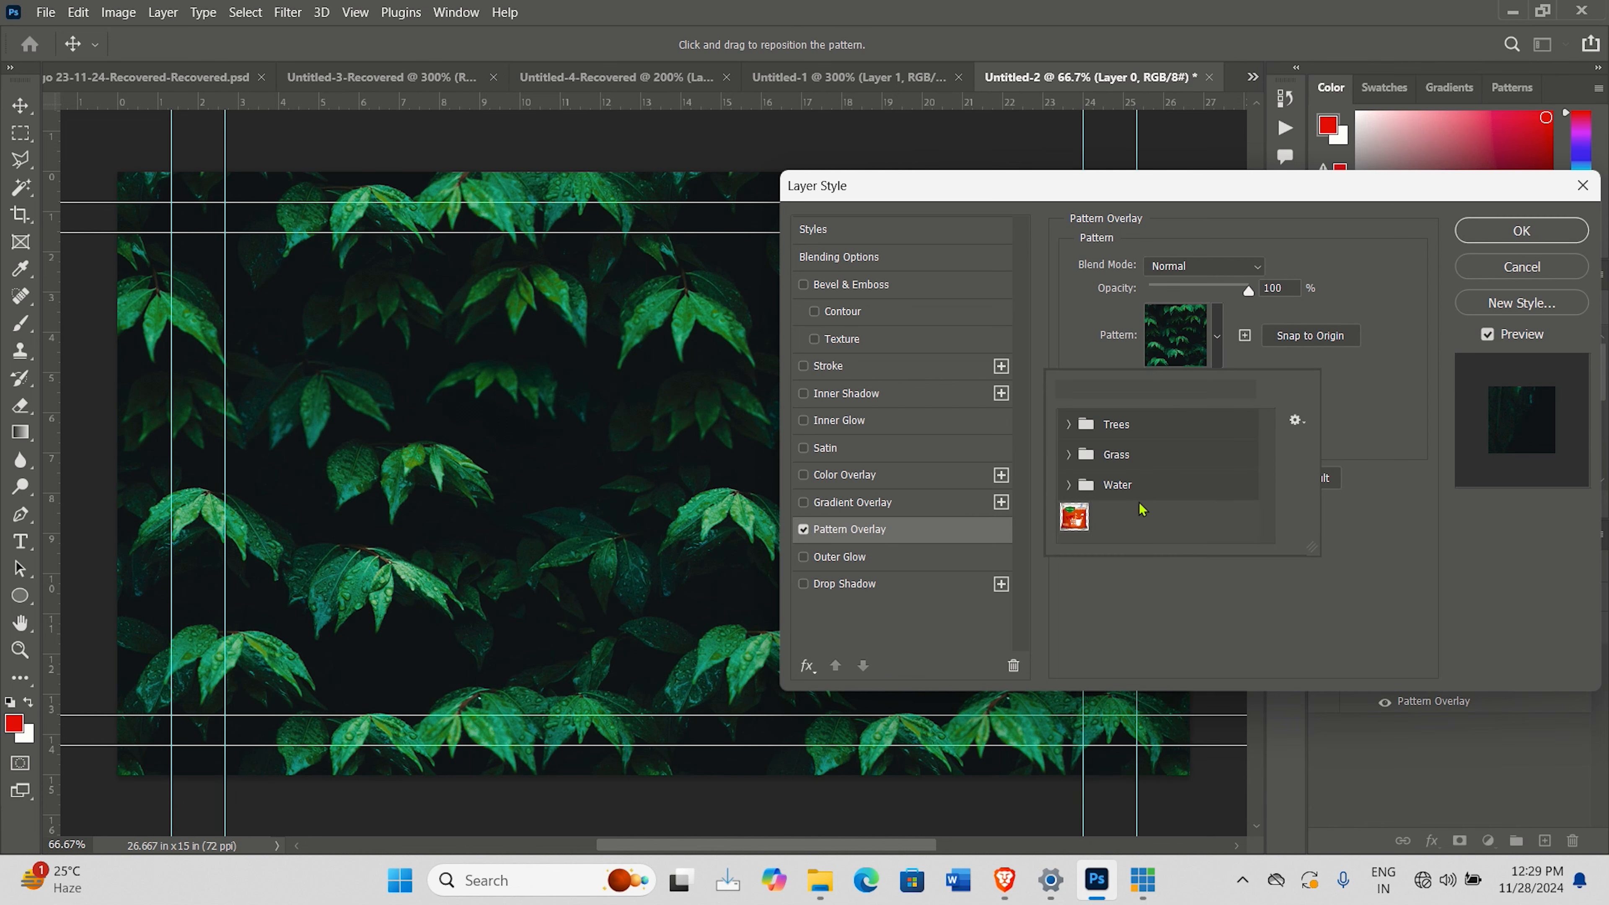
{"action": "left_click", "coordinate": [1075, 518]}
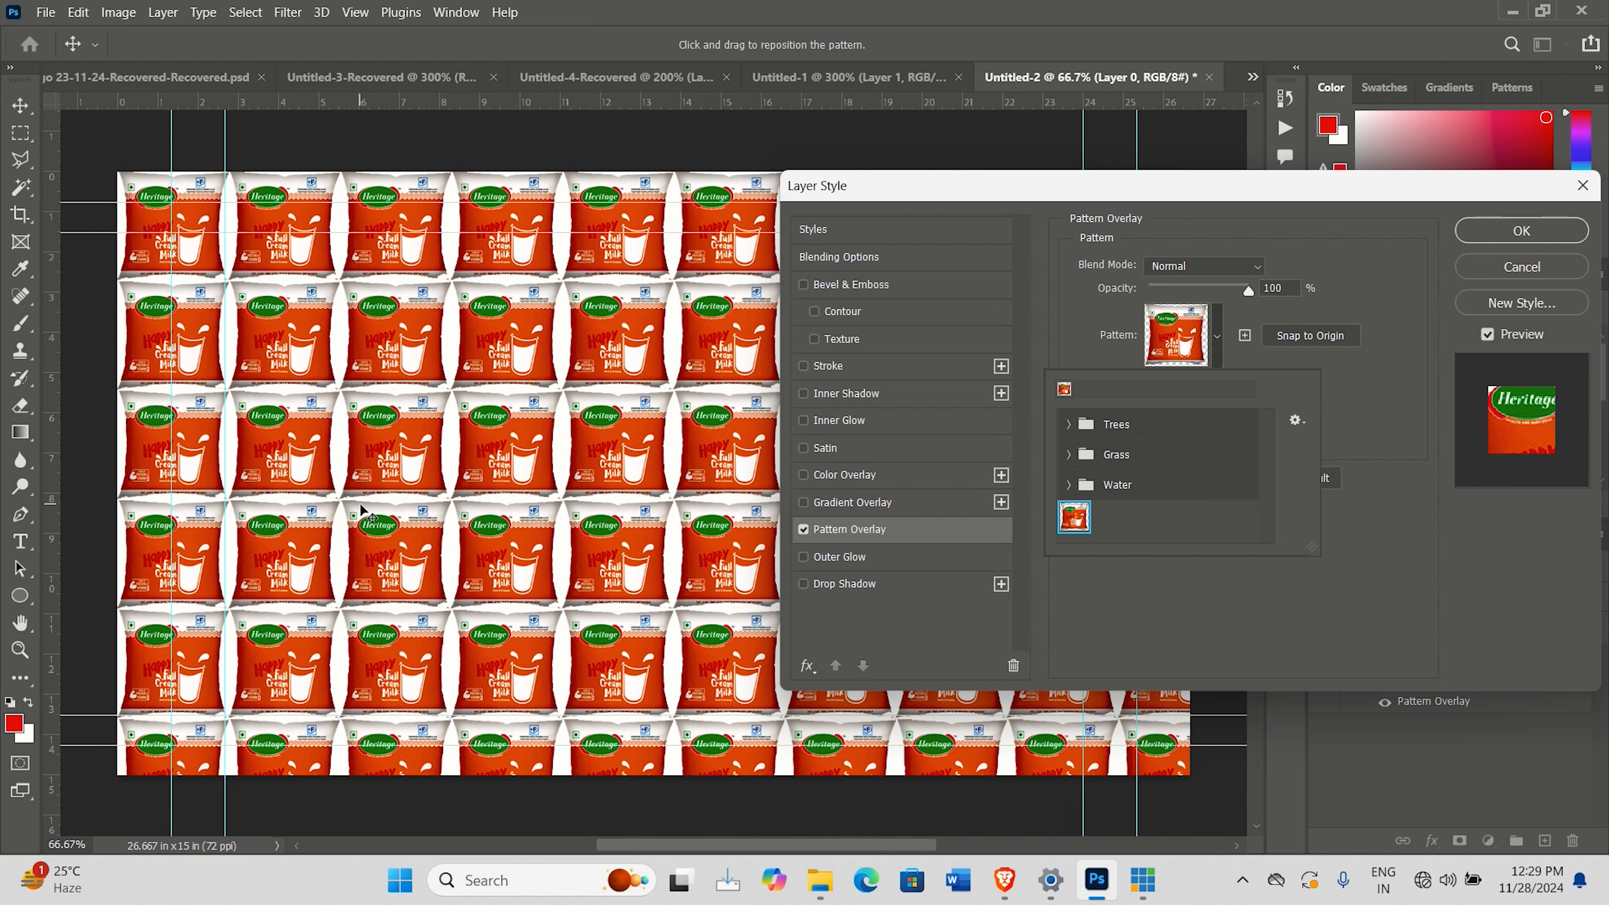
{"action": "left_click", "coordinate": [1374, 400]}
{"action": "mouse_move", "coordinate": [1198, 430]}
{"action": "left_mouse_down"}
{"action": "mouse_move", "coordinate": [1157, 430]}
{"action": "mouse_move", "coordinate": [1212, 432]}
{"action": "mouse_move", "coordinate": [1198, 434]}
{"action": "left_mouse_up"}
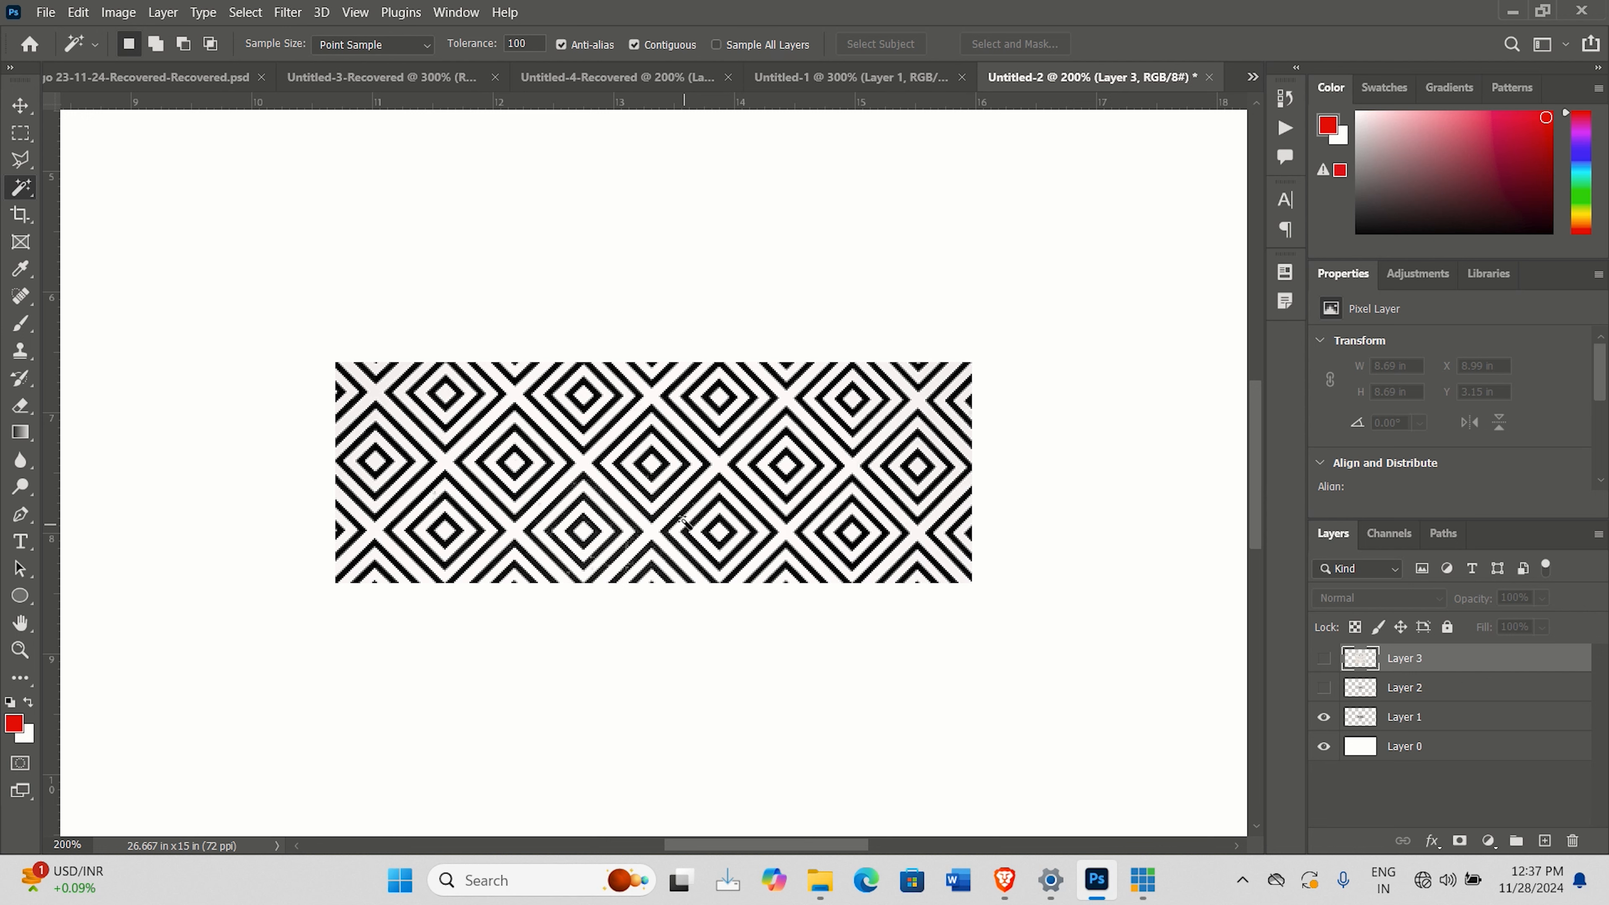
Step: Select a diamond pattern tile about 1.15 by 1.17 in and paste it into a new document of matching size at 72 ppi
{"action": "key", "text": "m"}
{"action": "left_click_drag", "start_coordinate": [372, 388], "coordinate": [513, 531]}
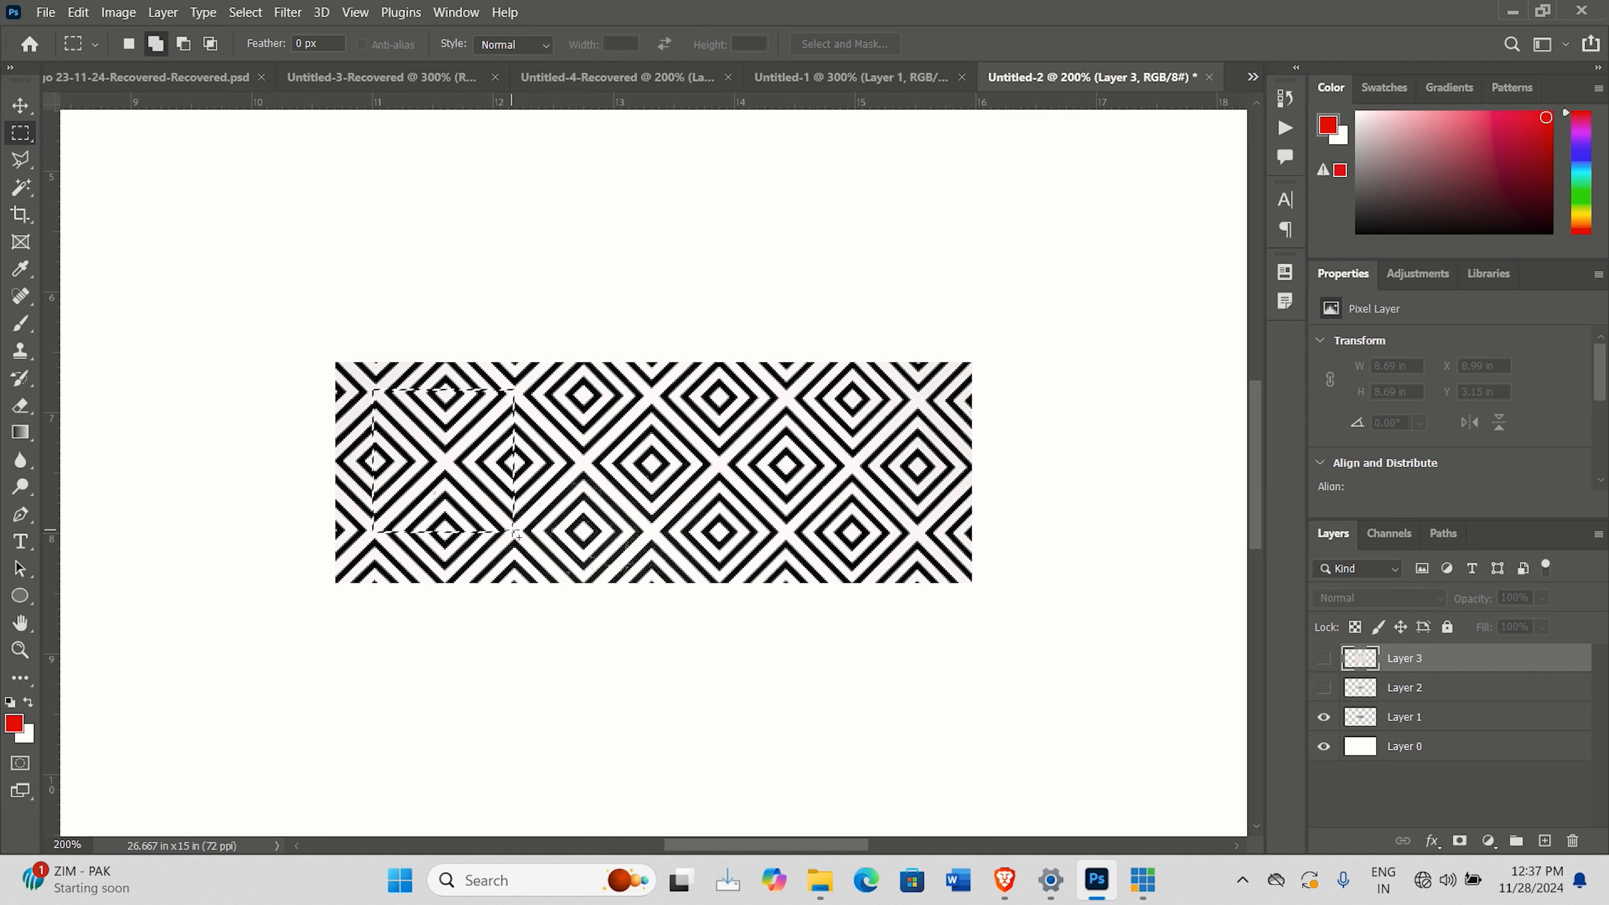
{"action": "key", "text": "ctrl+n"}
{"action": "key", "text": "Return"}
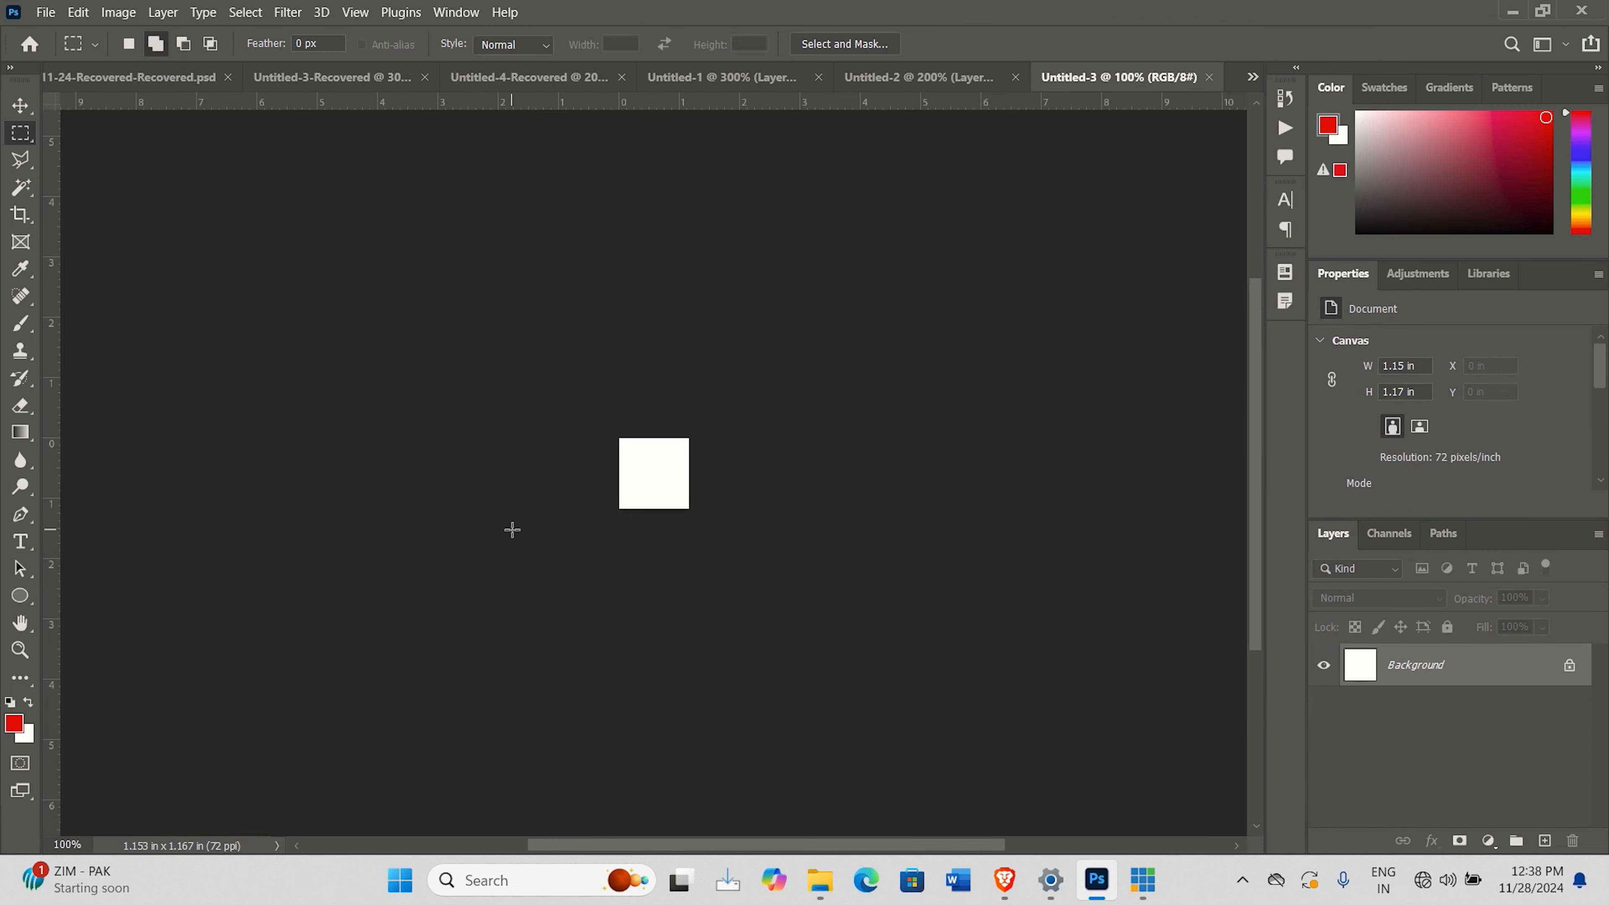
{"action": "key", "text": "ctrl+v"}
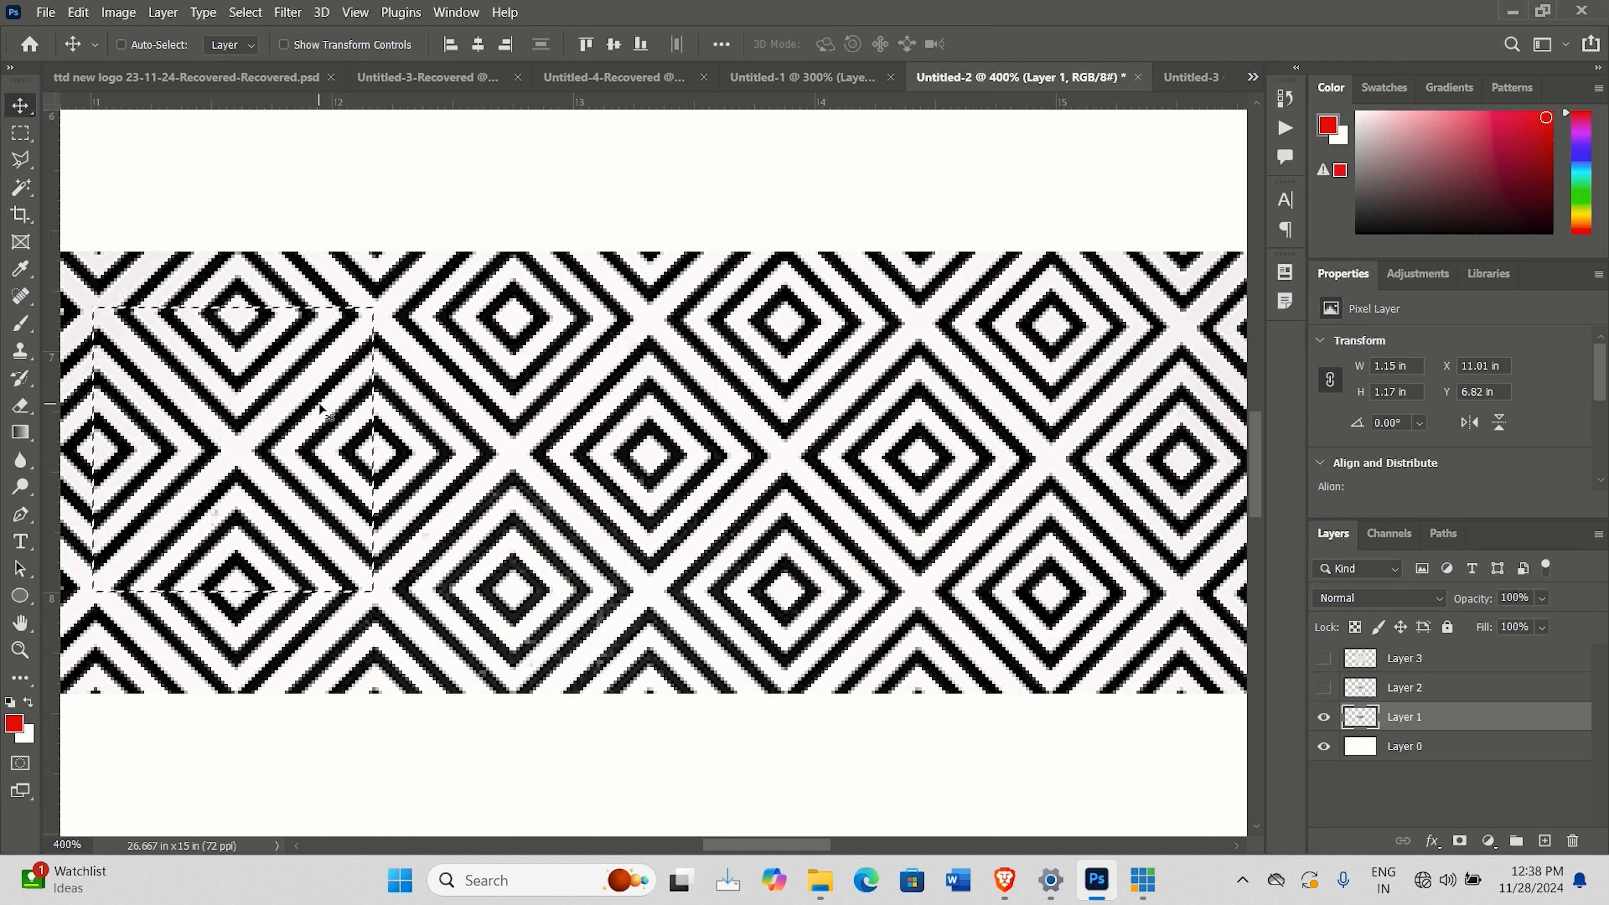
Step: In Untitled-2, transform the selection to about 1.15 by 1.14 in so its edges meet the centres of the surrounding diamonds
{"action": "left_click", "coordinate": [245, 13]}
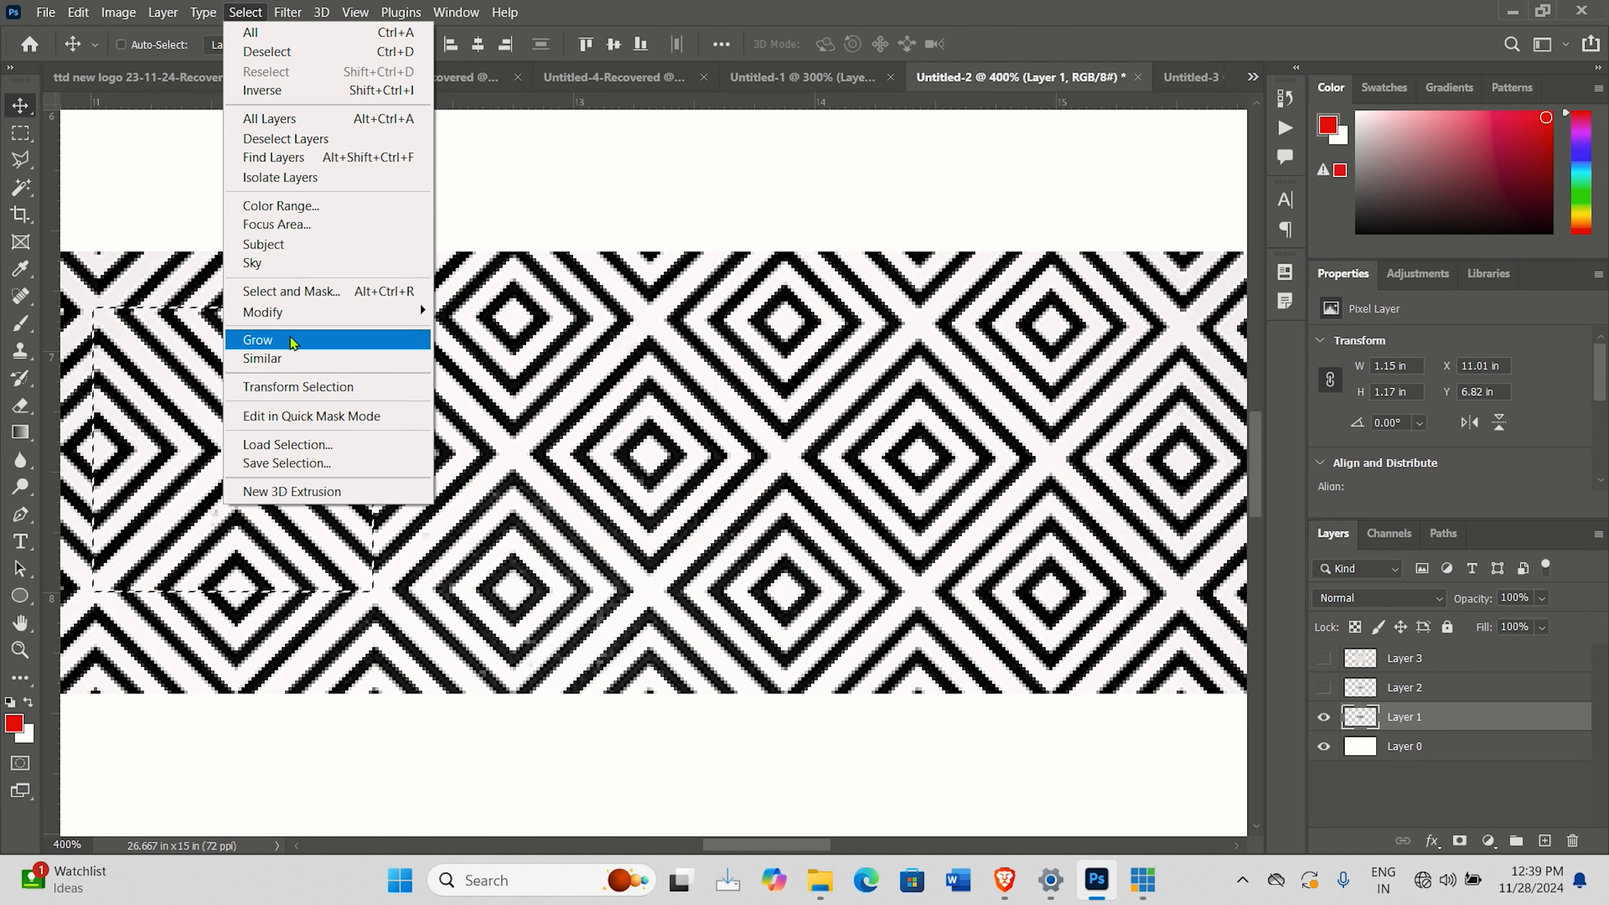
{"action": "left_click", "coordinate": [298, 387]}
{"action": "left_click_drag", "start_coordinate": [232, 308], "coordinate": [232, 310]}
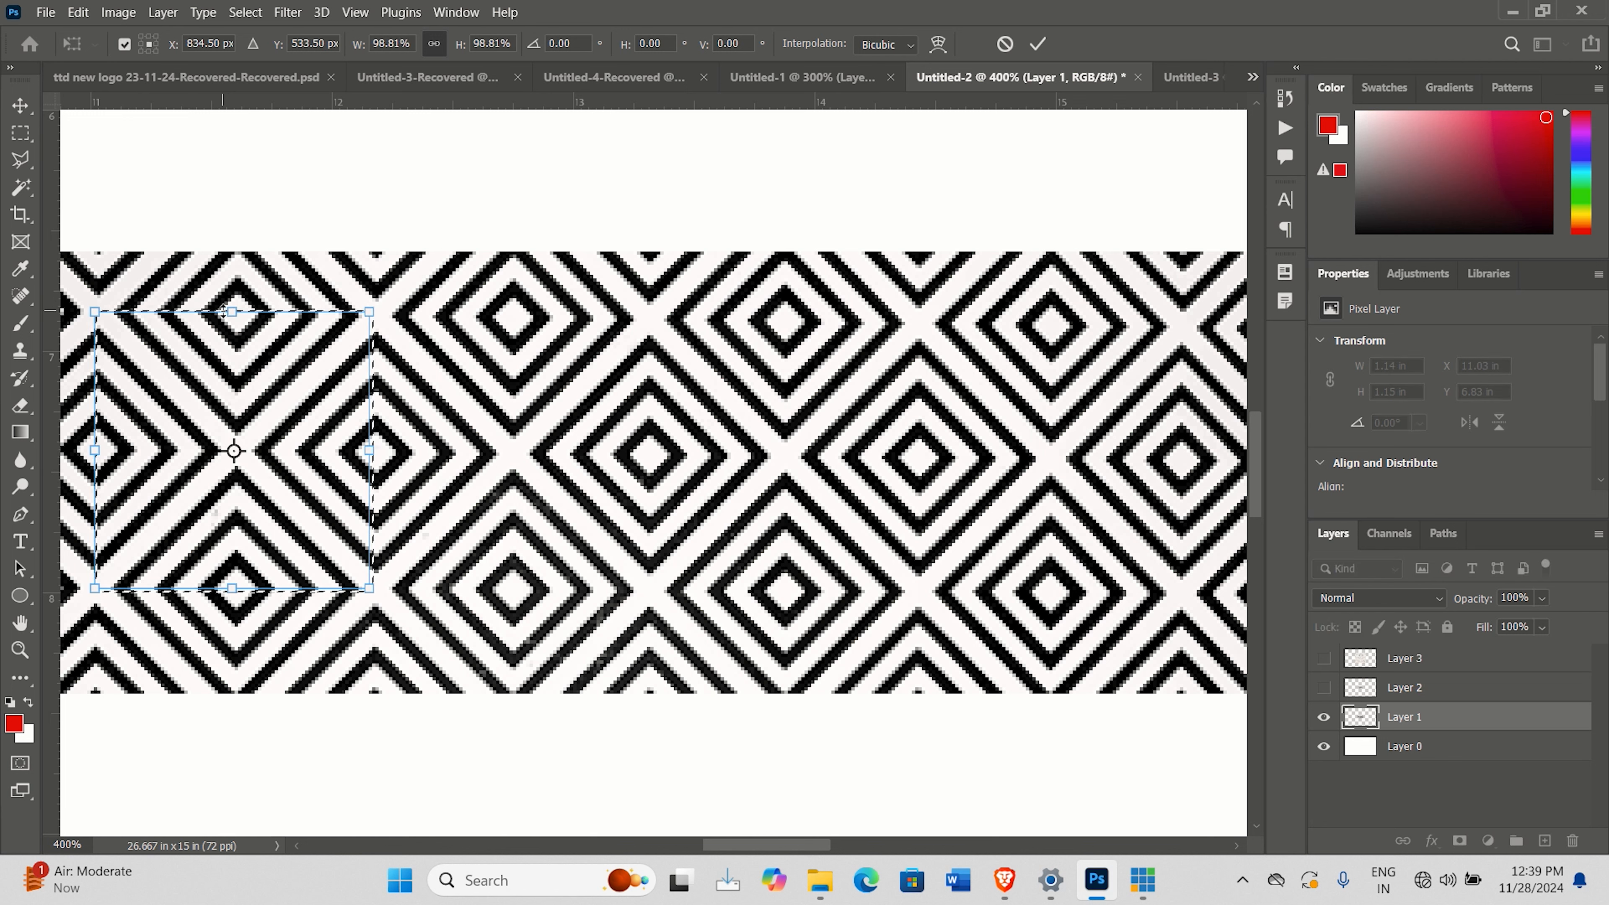
{"action": "left_click_drag", "start_coordinate": [223, 312], "coordinate": [223, 314]}
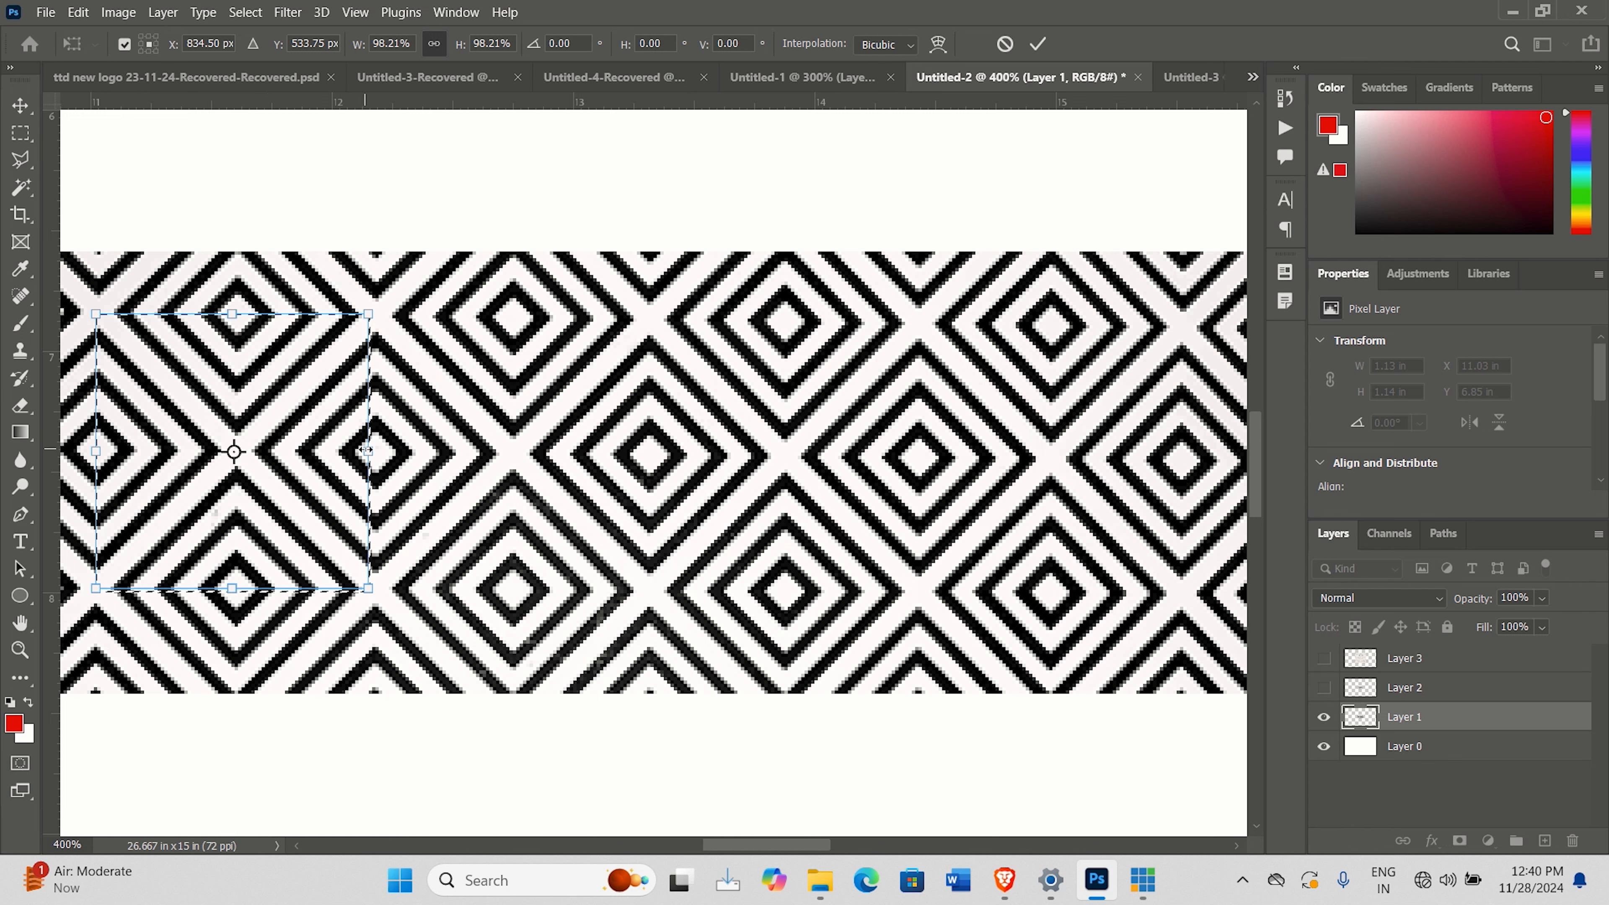
{"action": "left_click_drag", "start_coordinate": [366, 451], "coordinate": [375, 450]}
{"action": "key", "text": "Return"}
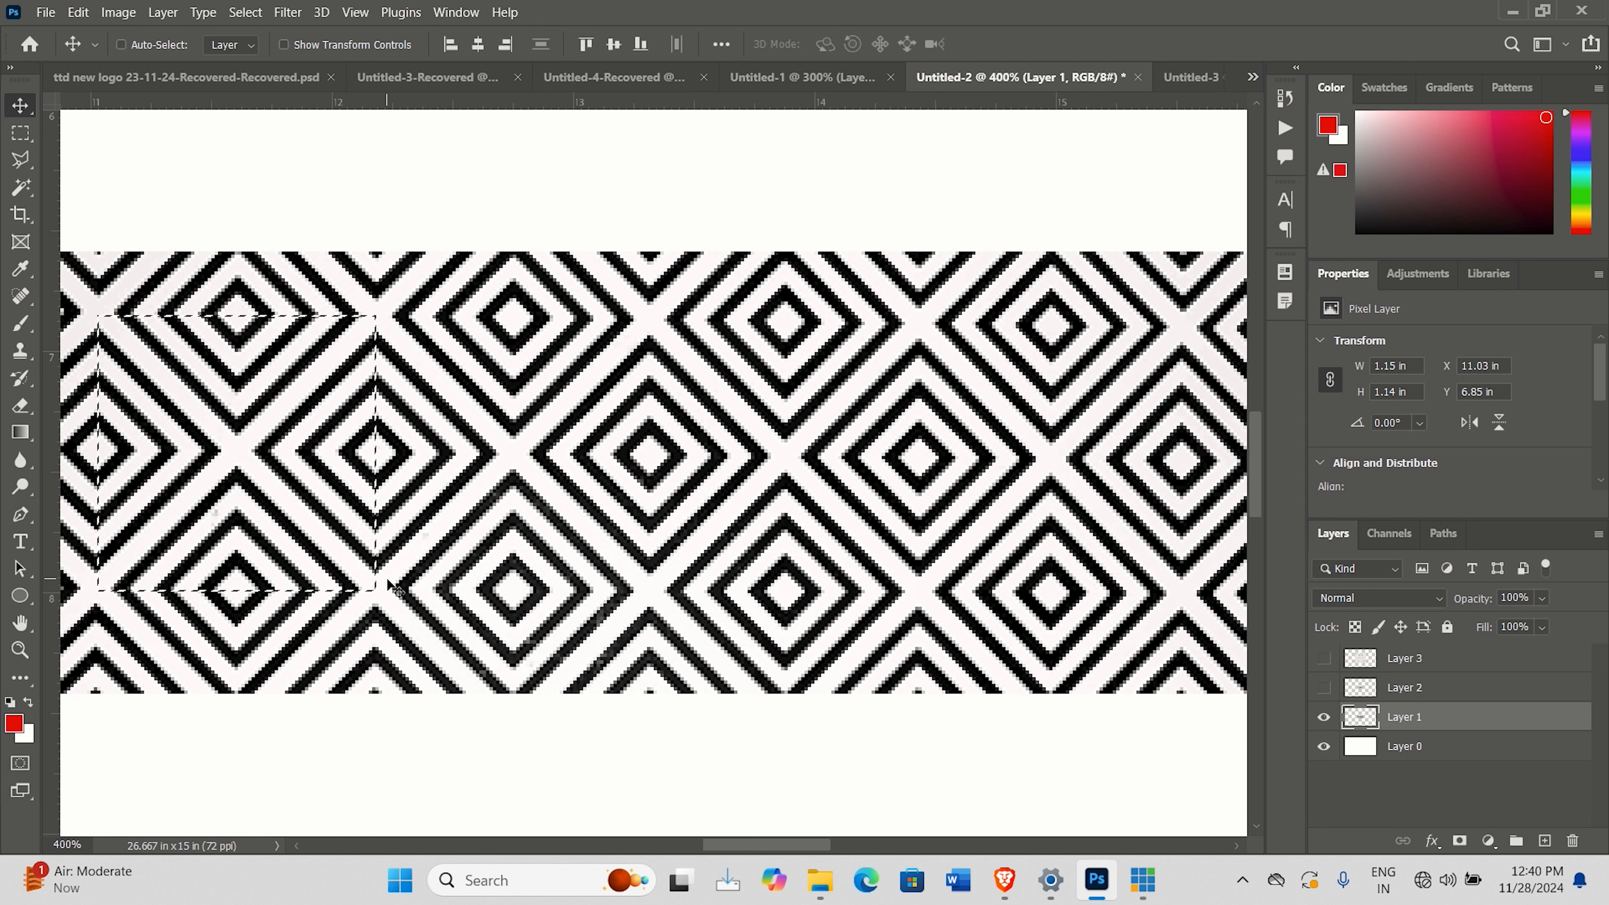
{"action": "key", "text": "ctrl"}
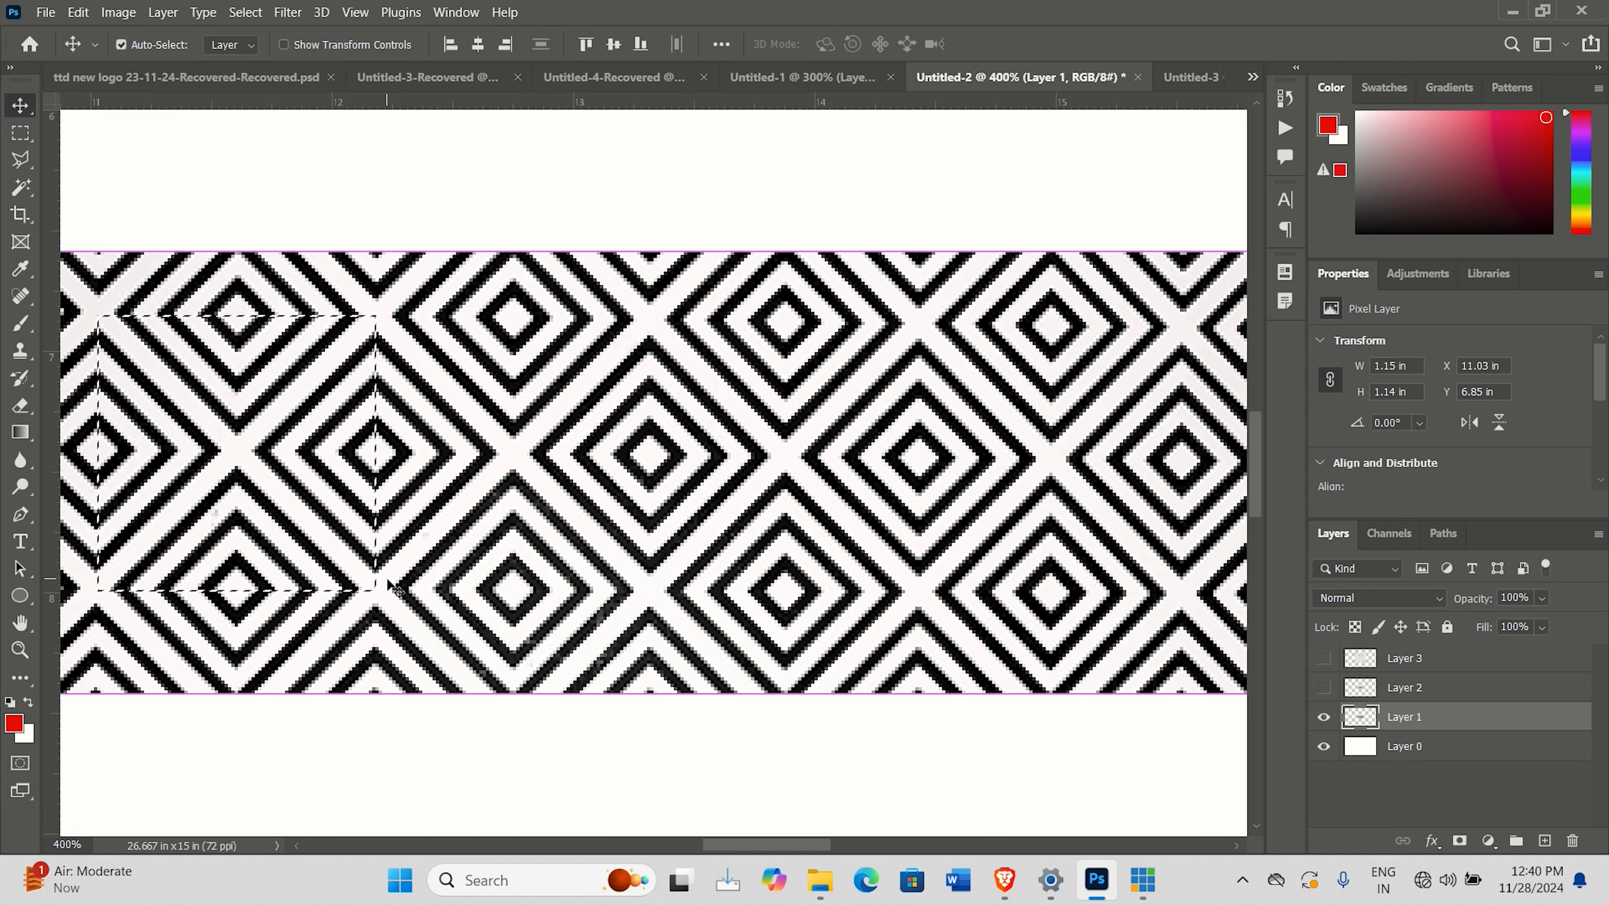
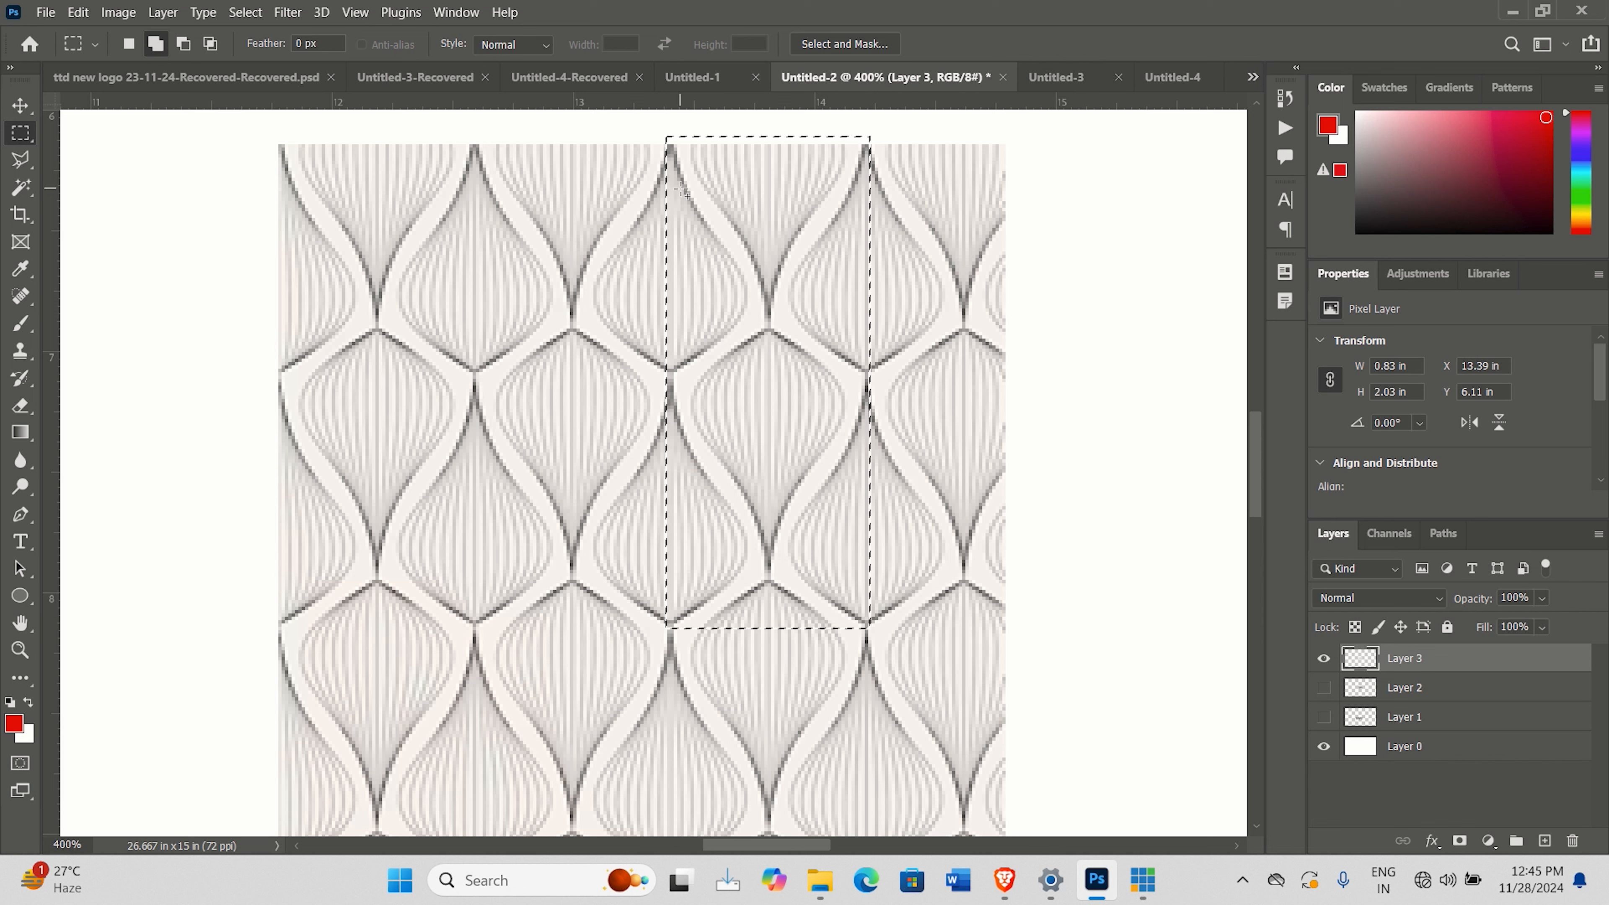
Step: Tighten the selection around the repeating wavy leaf tile on Layer 3 to about 0.82 by 2 in
{"action": "right_click", "coordinate": [769, 304]}
{"action": "key", "text": "Escape"}
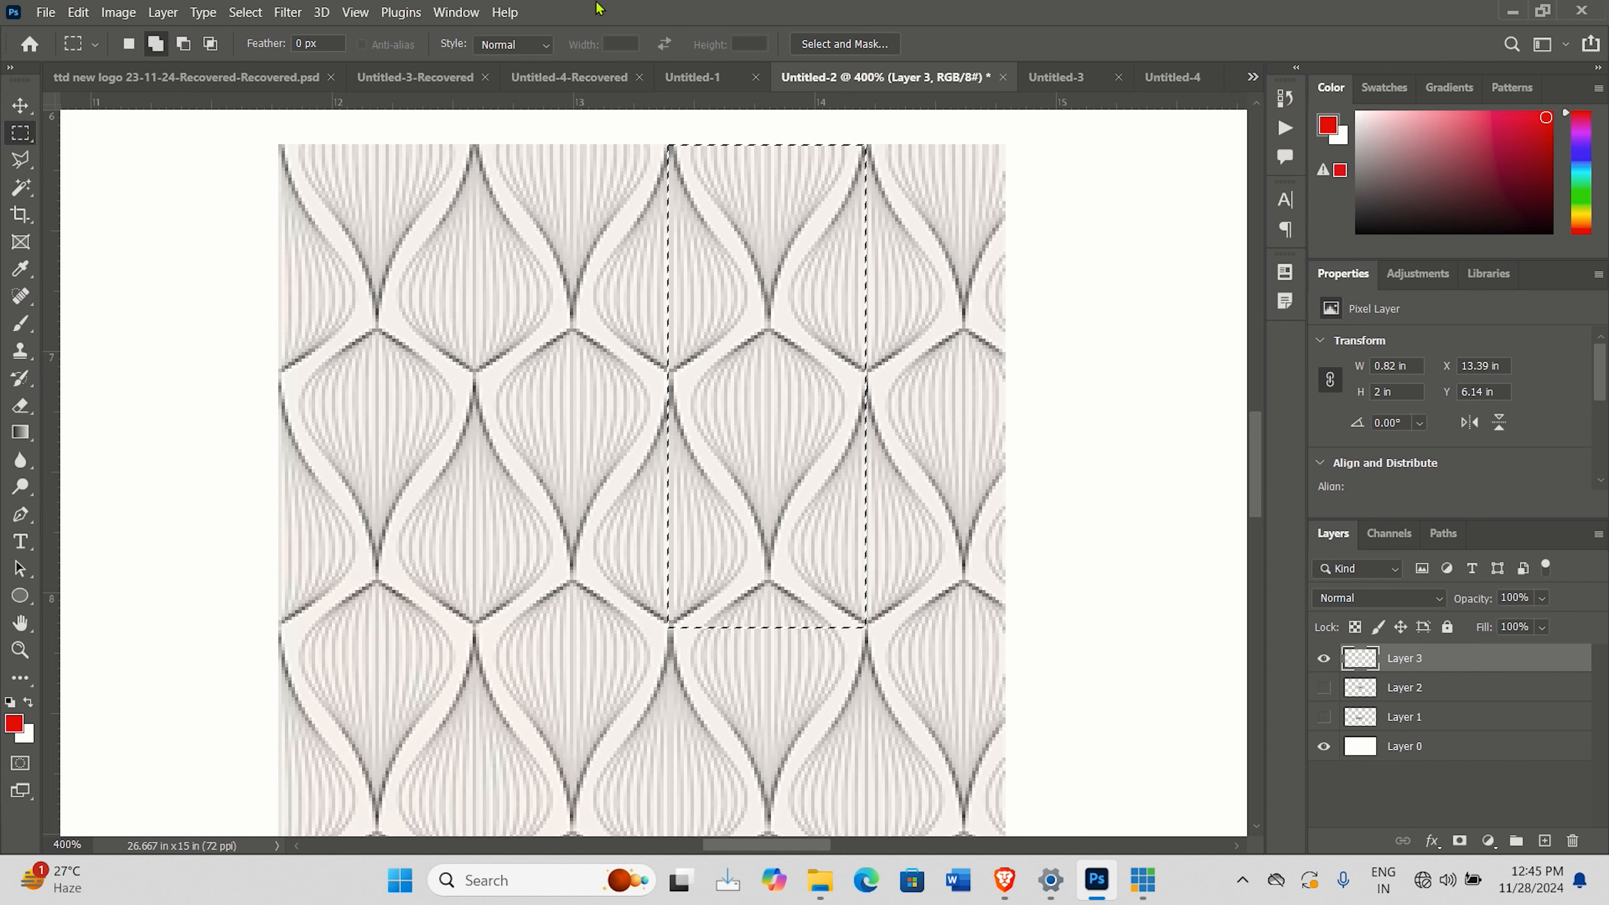
Step: Create a new document of about 1.14 by 1.83 in from the clipboard size and paste the diamond tile into it
{"action": "key", "text": "ctrl+n"}
{"action": "key", "text": "Return"}
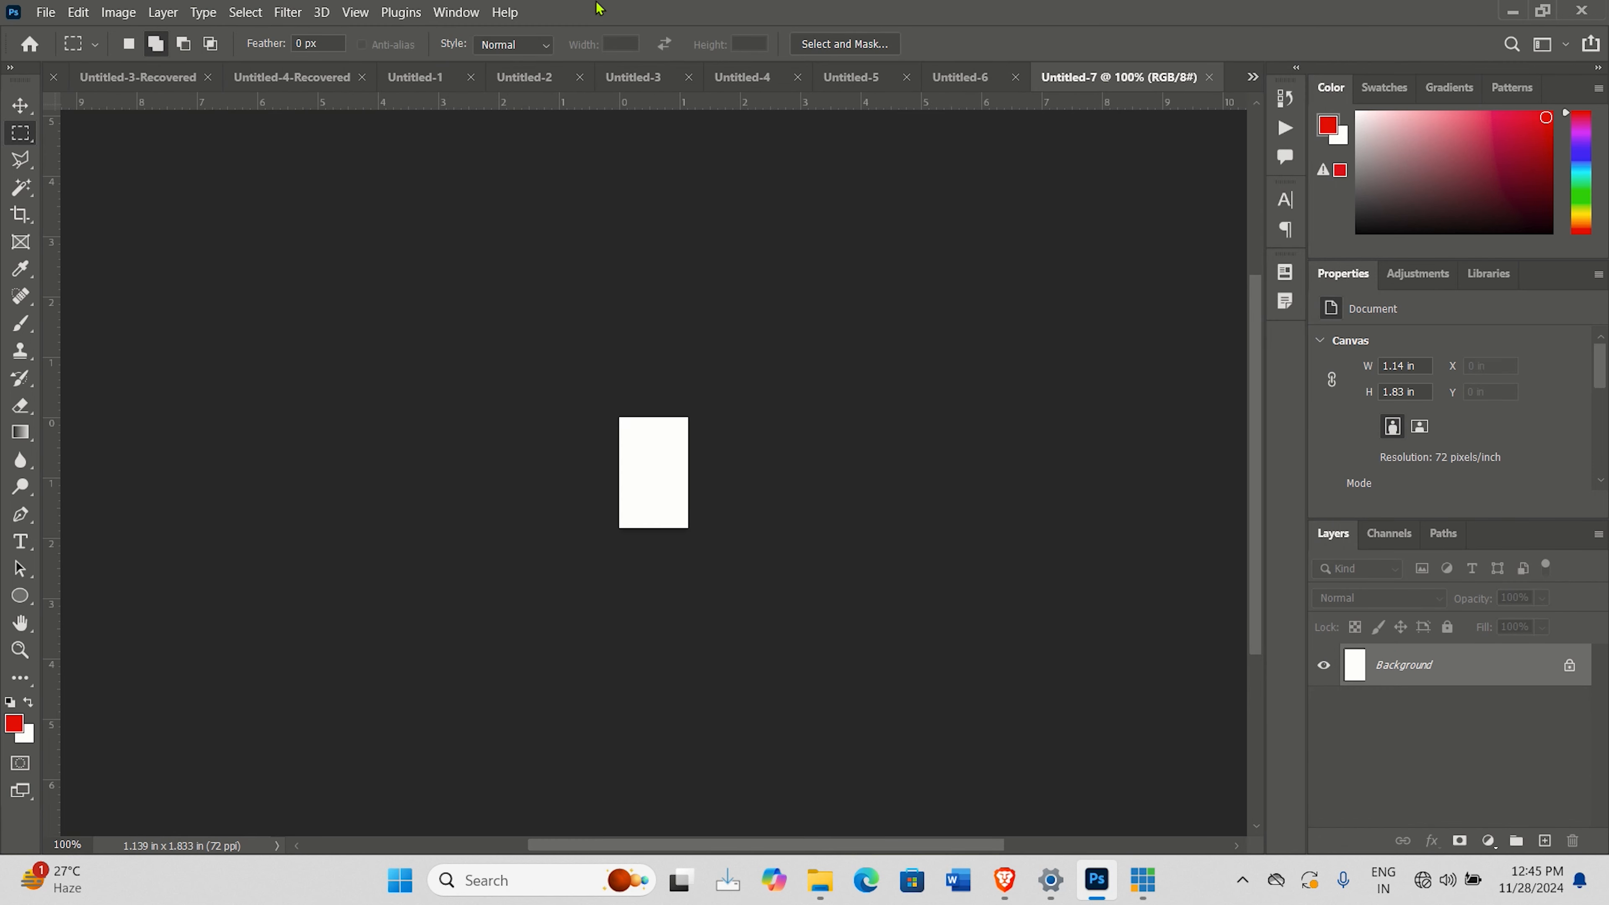
{"action": "key", "text": "ctrl+v"}
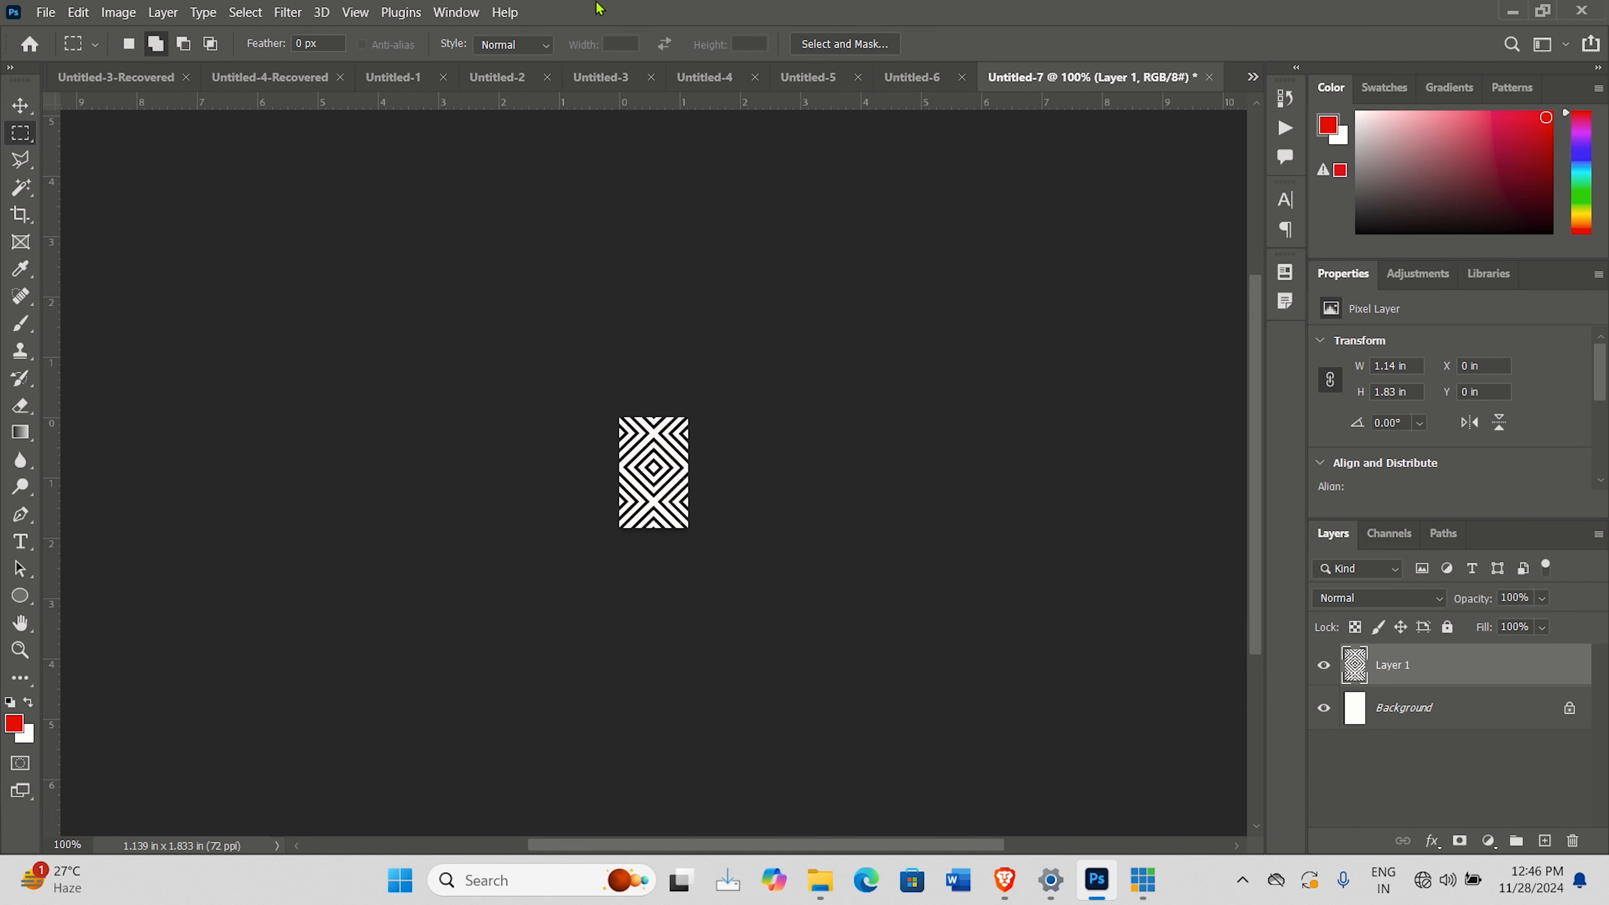
Step: Paste the wavy leaf tile into a new 59 x 144 px, 72 ppi document with a white background
{"action": "key", "text": "ctrl+n"}
{"action": "key", "text": "Return"}
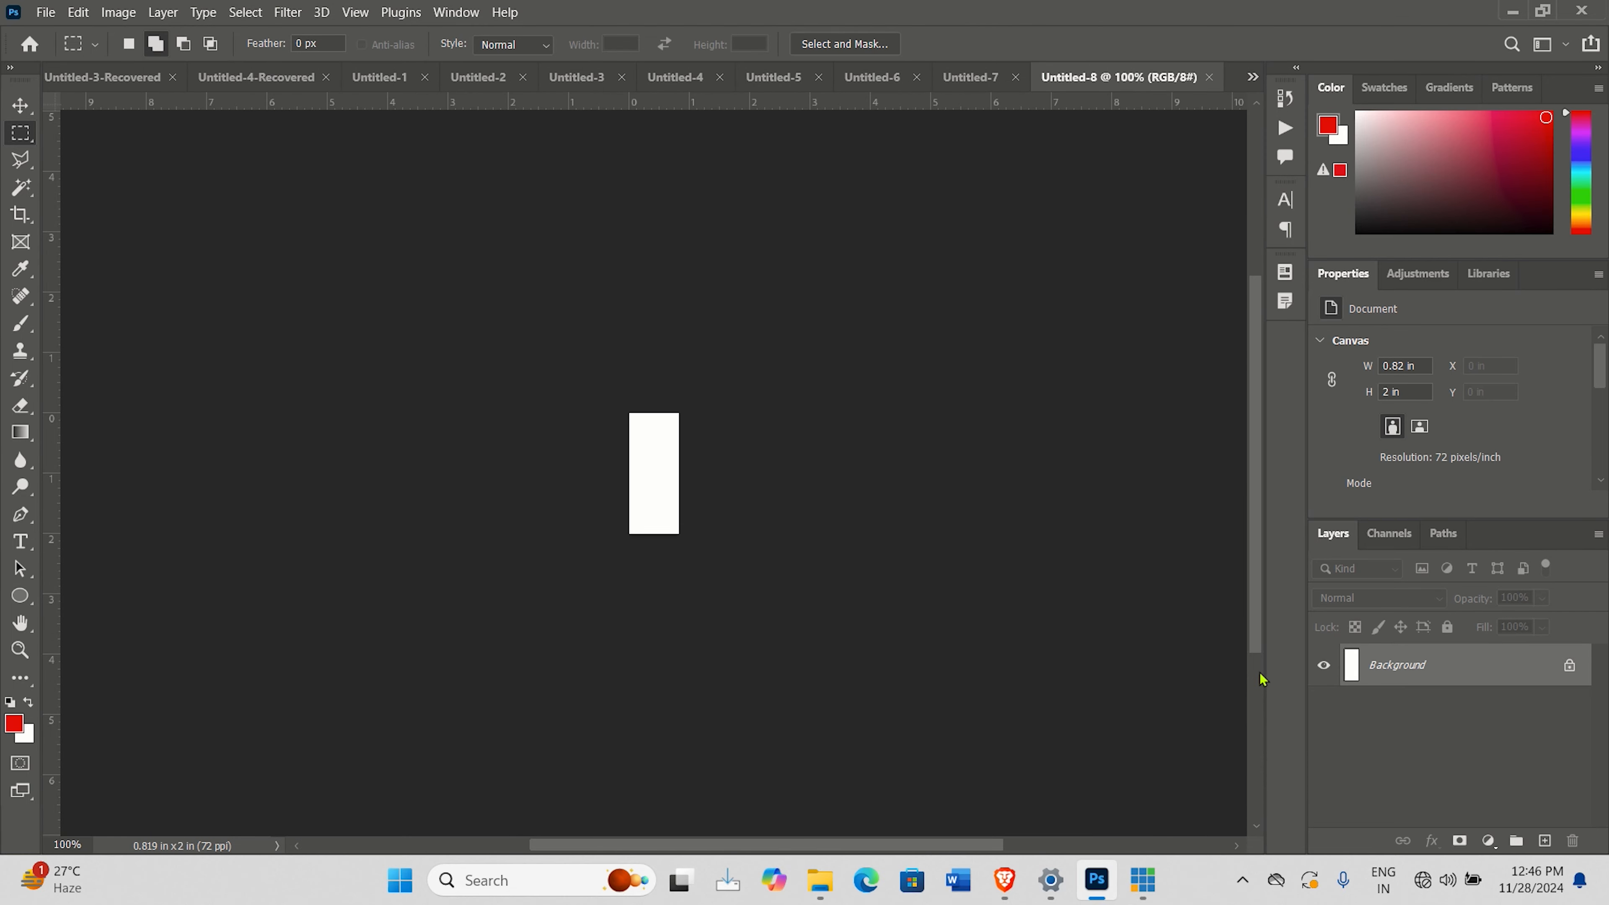
{"action": "key", "text": "ctrl+v"}
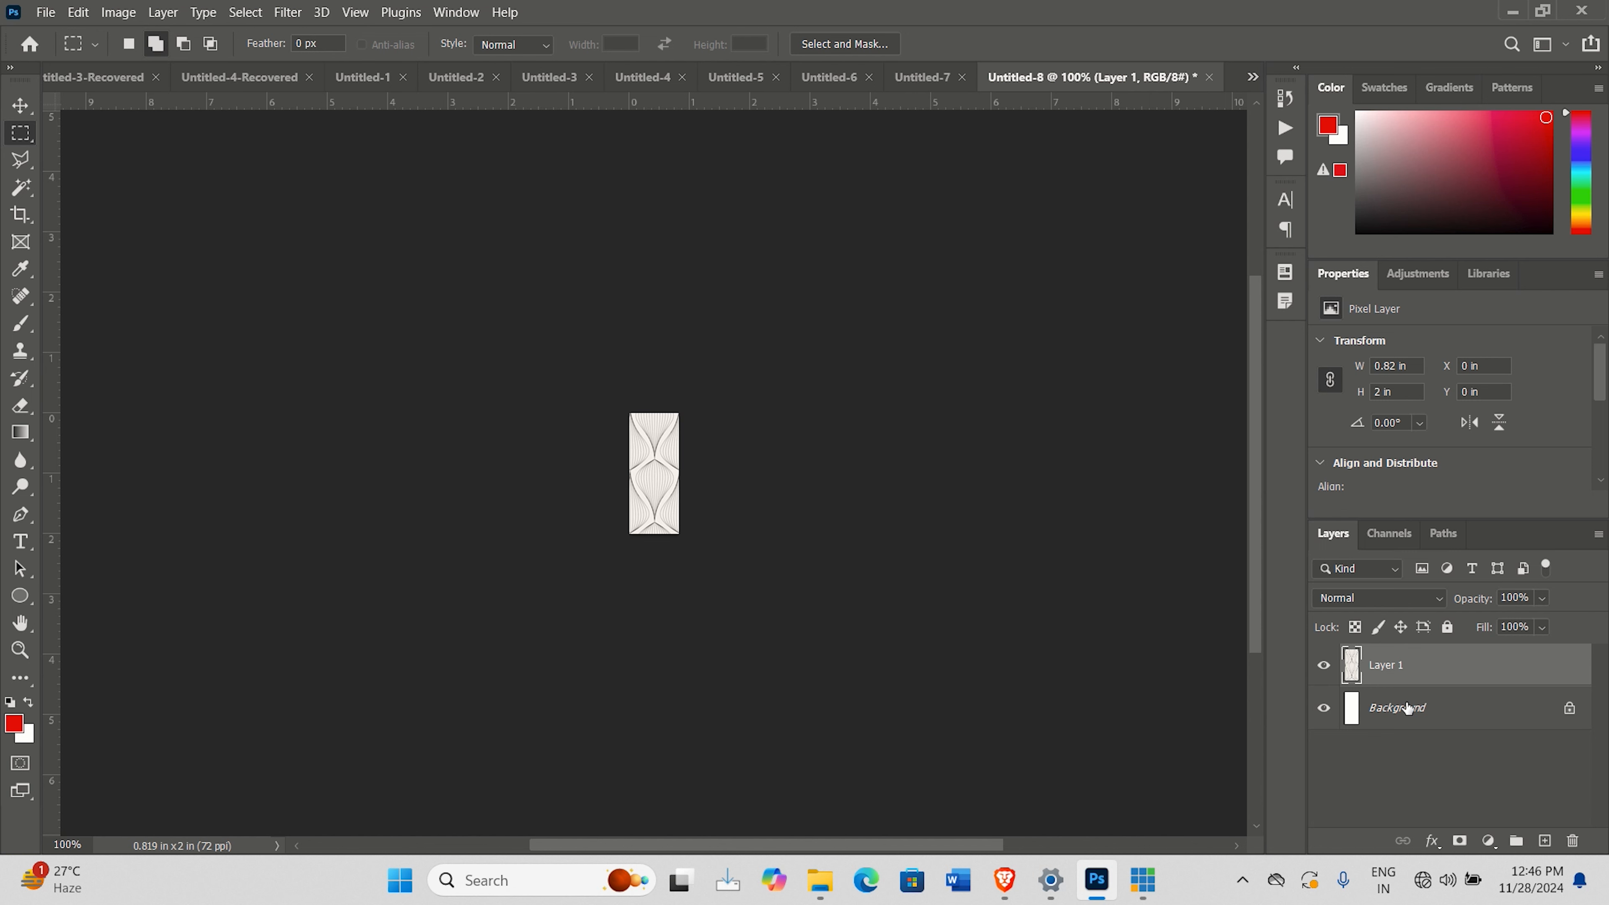
Step: Define the pasted wavy leaf tile in Untitled-8 as a pattern
{"action": "left_click", "coordinate": [78, 13]}
{"action": "left_click", "coordinate": [139, 584]}
{"action": "left_click", "coordinate": [997, 273]}
Step: In Untitled-5, preview the wavy leaf tile as a Pattern Overlay on Layer 0 and discard the layer style
{"action": "left_click", "coordinate": [923, 79]}
{"action": "left_click", "coordinate": [830, 81]}
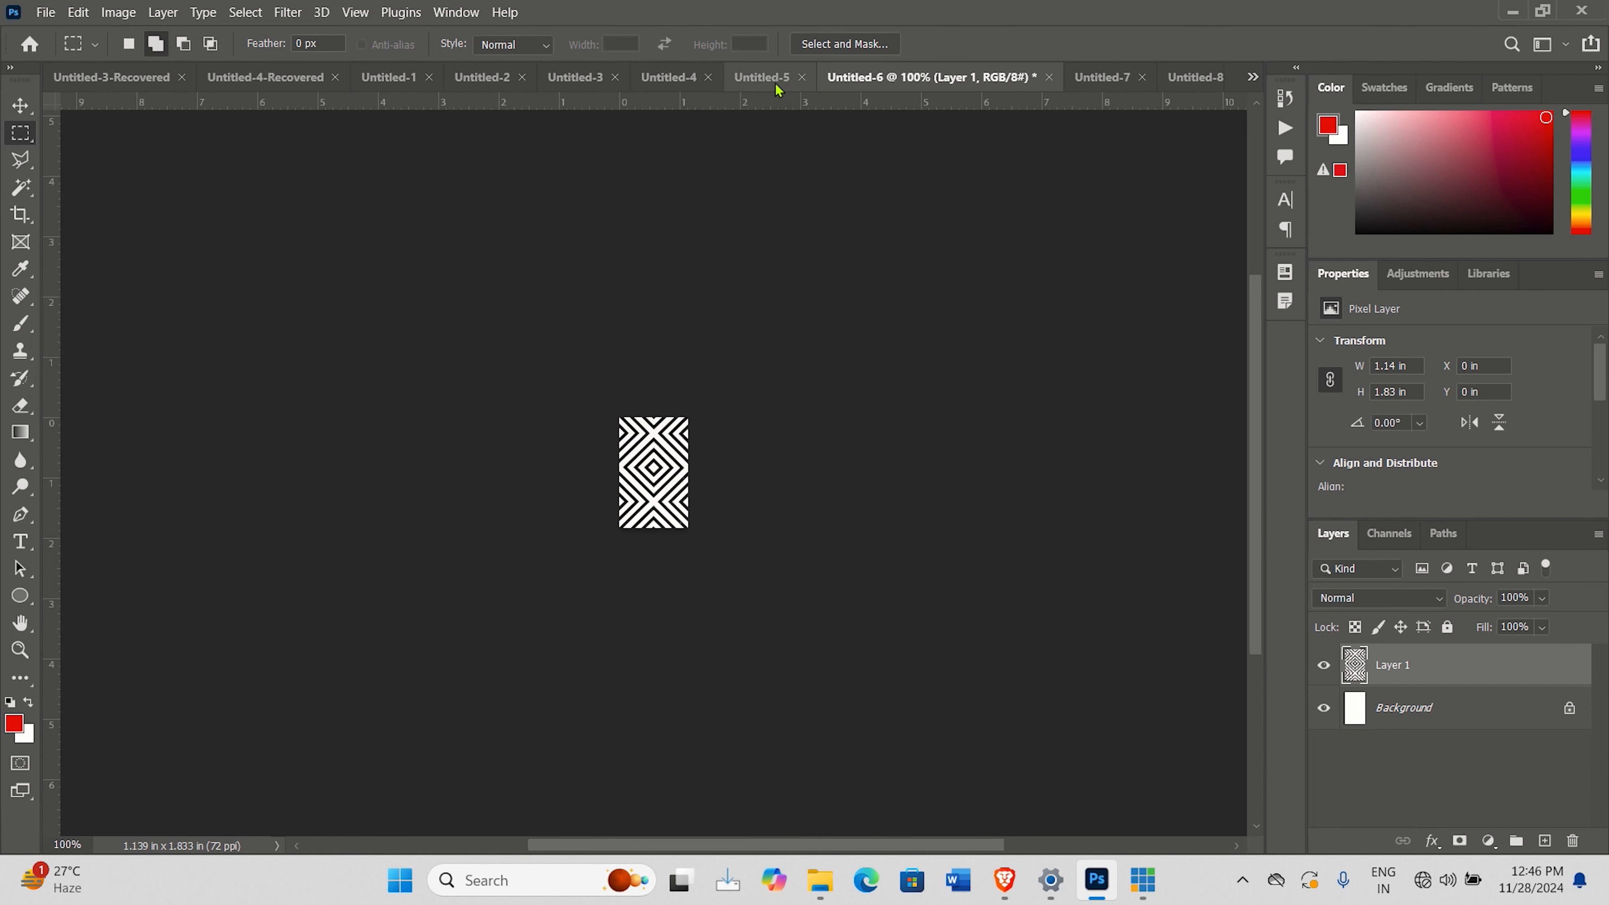
{"action": "left_click", "coordinate": [763, 79]}
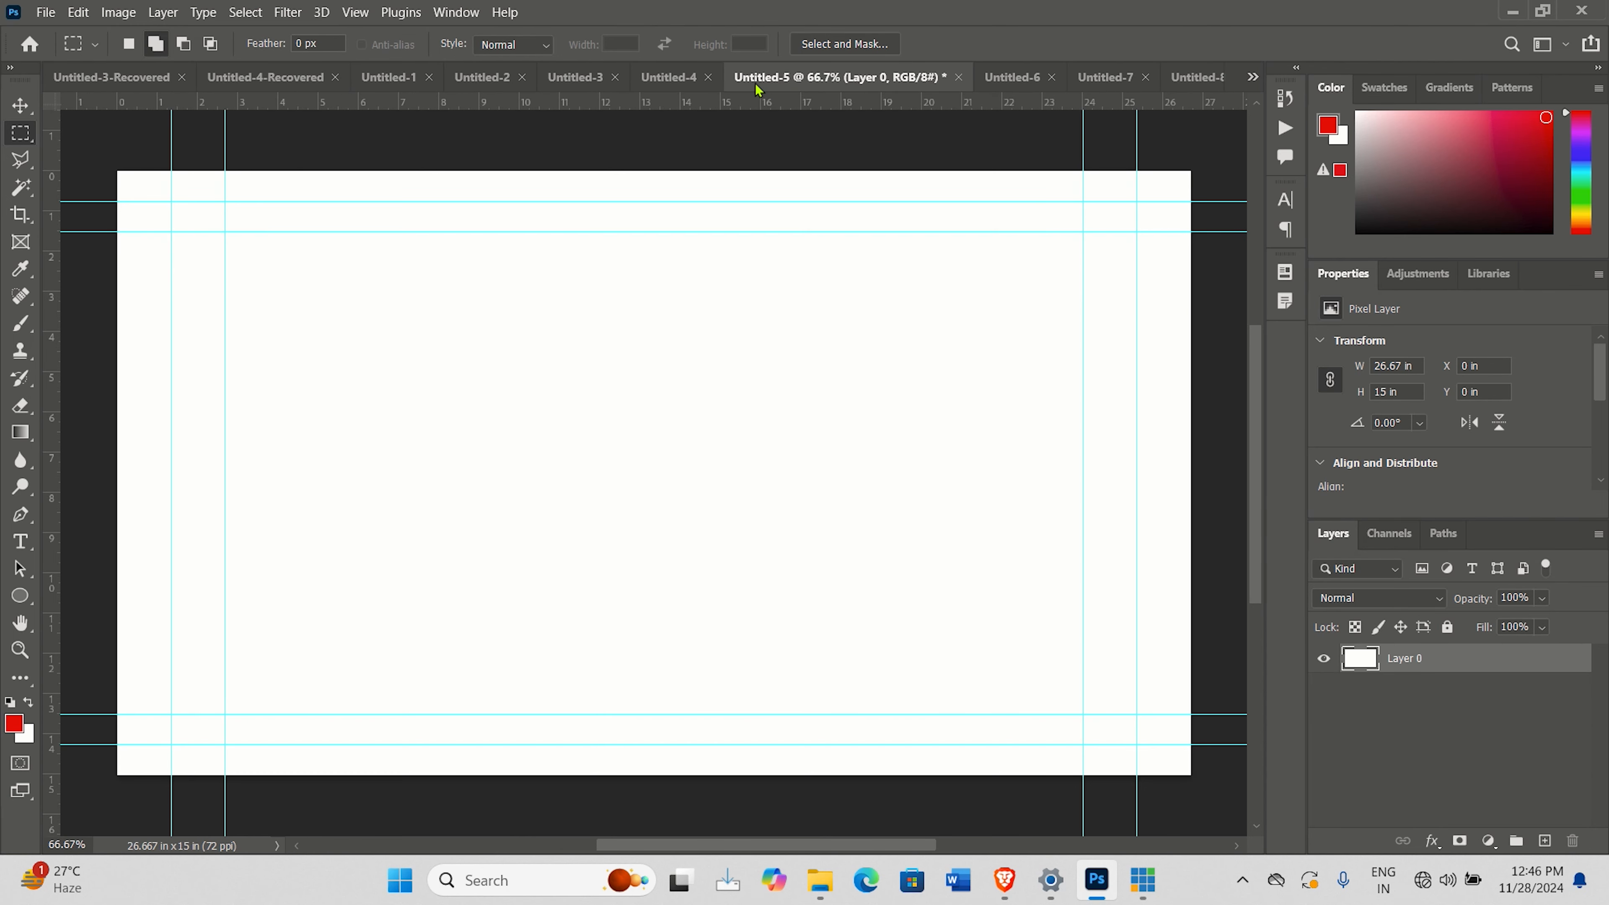
{"action": "double_click", "coordinate": [1479, 664]}
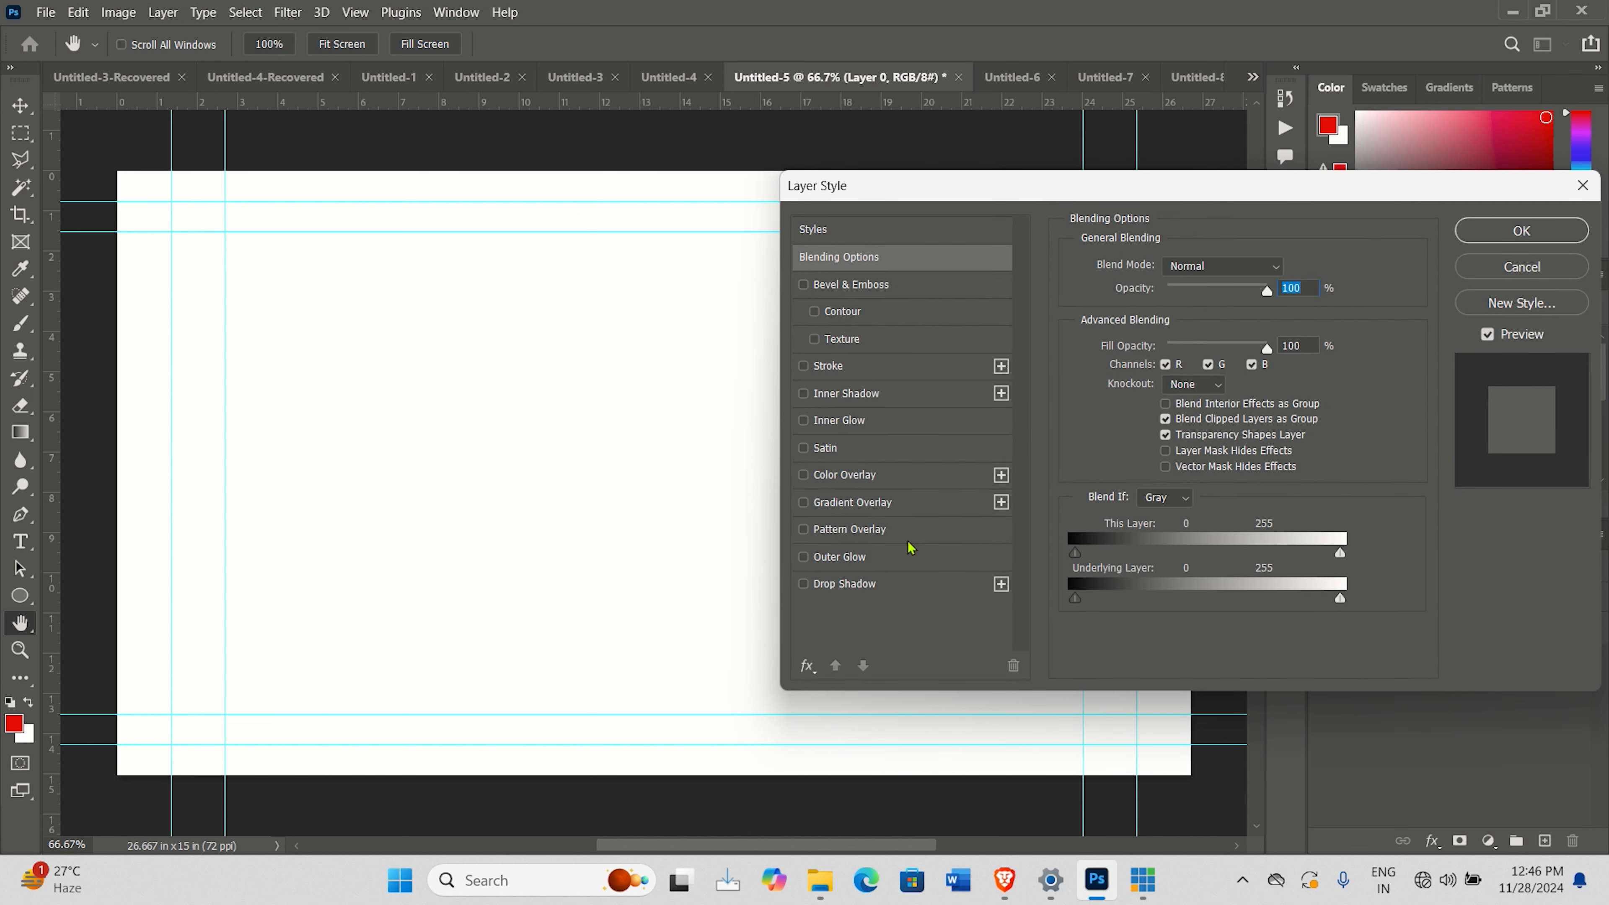
{"action": "left_click", "coordinate": [873, 529]}
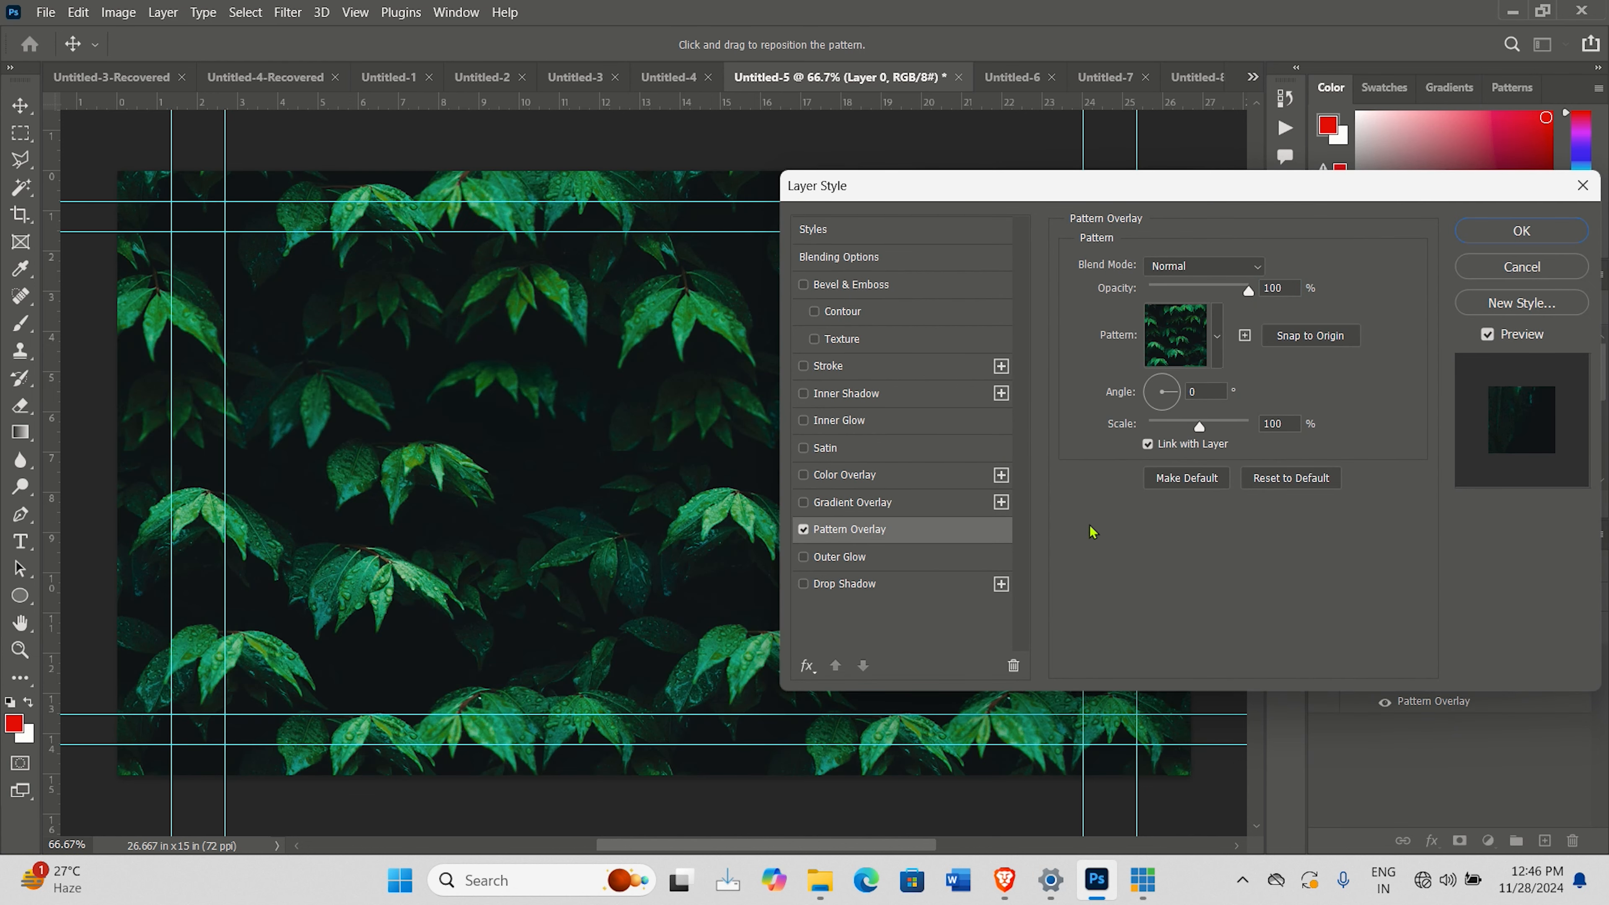
{"action": "left_click", "coordinate": [1214, 362]}
{"action": "left_click", "coordinate": [1182, 518]}
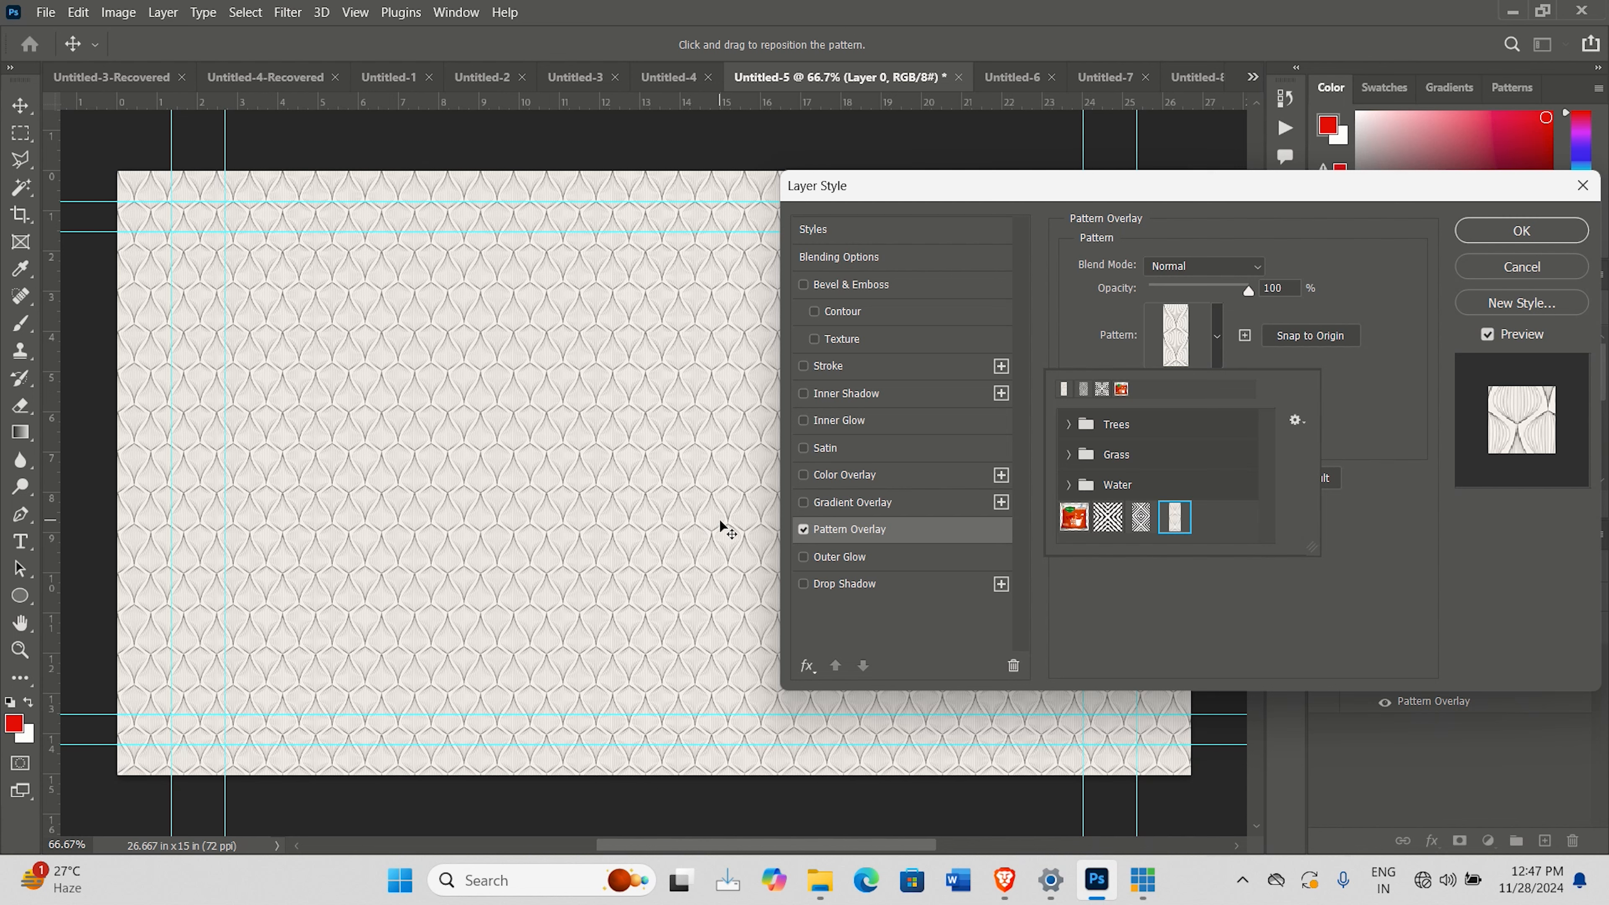
{"action": "left_click", "coordinate": [1522, 267]}
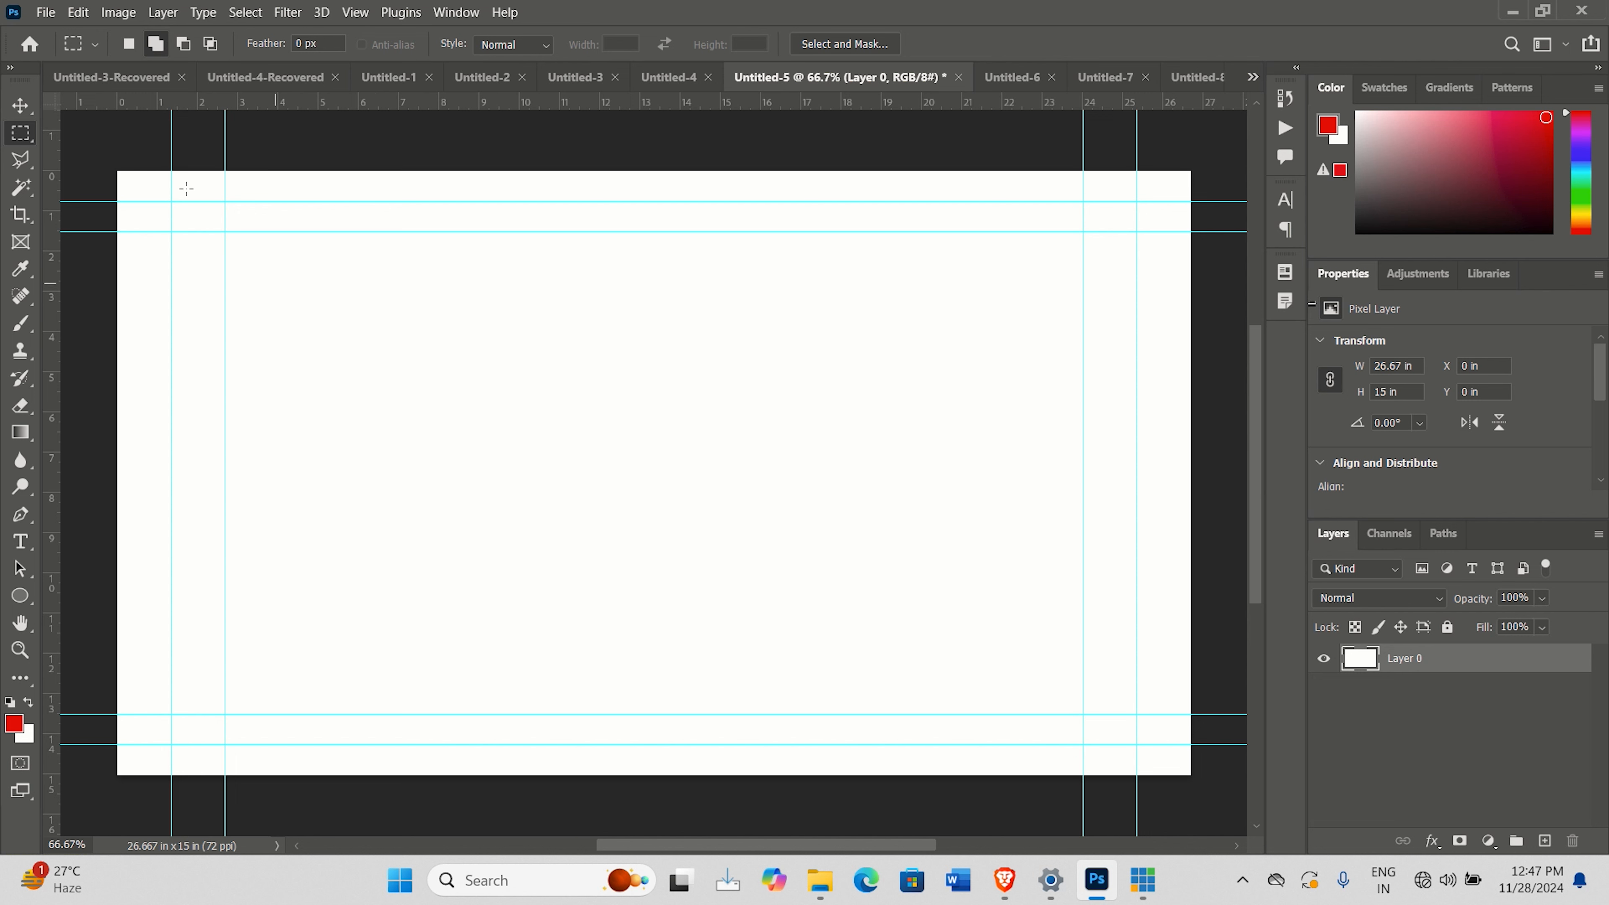
Step: Create a new 100 x 100 px document at 72 ppi with a white background
{"action": "key", "text": "ctrl+n"}
{"action": "type", "text": "100"}
{"action": "key", "text": "Tab"}
{"action": "key", "text": "Tab"}
{"action": "type", "text": "100"}
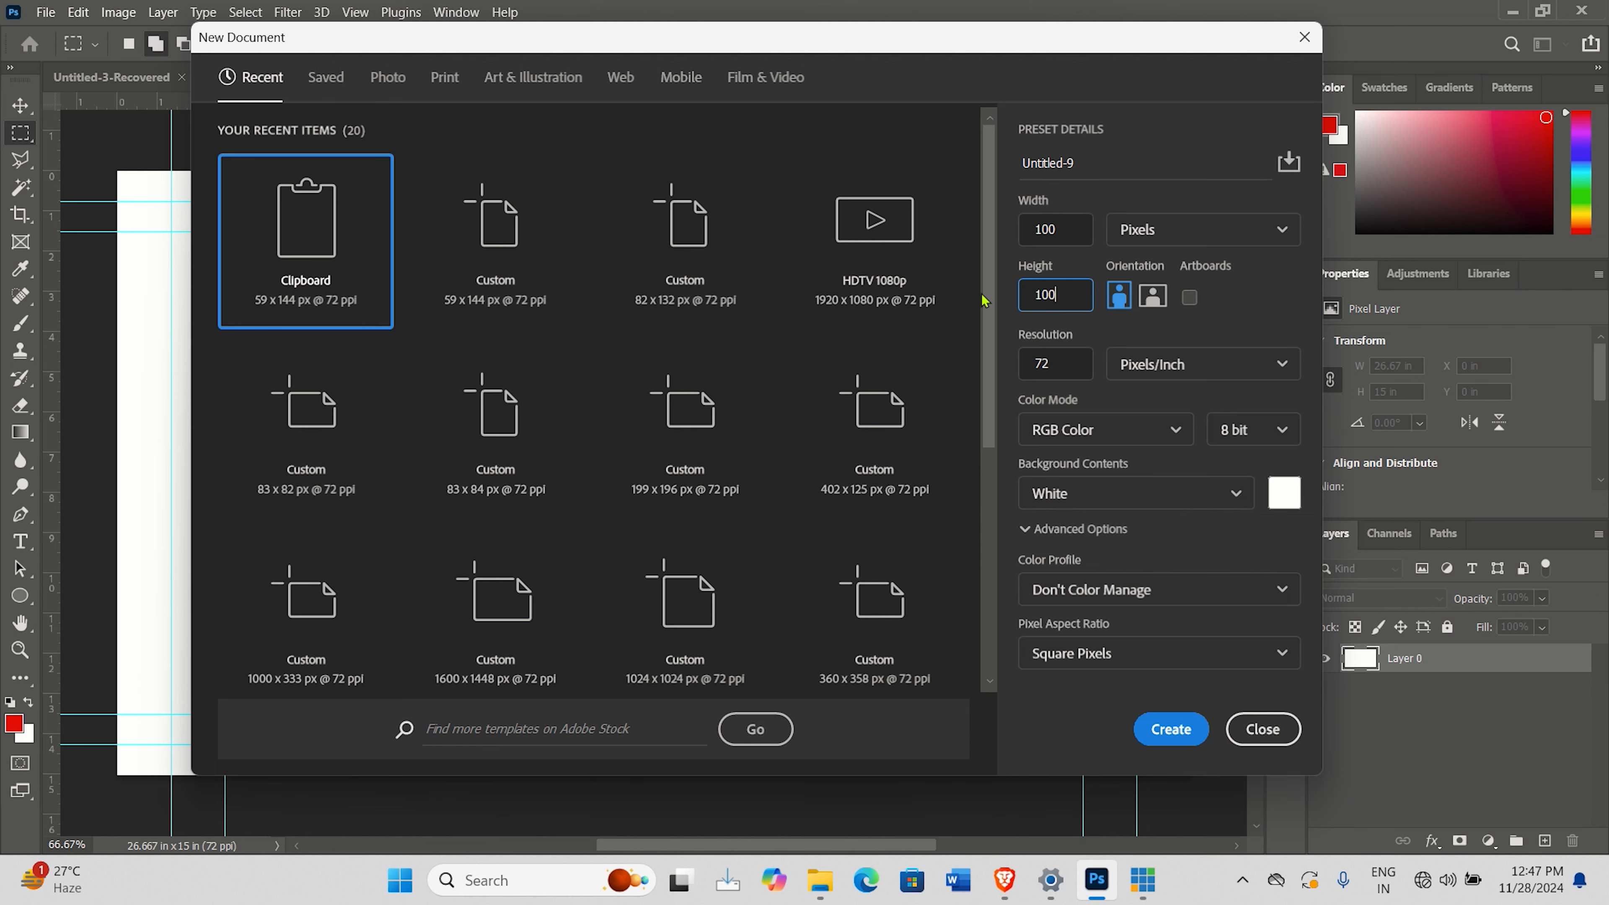
{"action": "key", "text": "Return"}
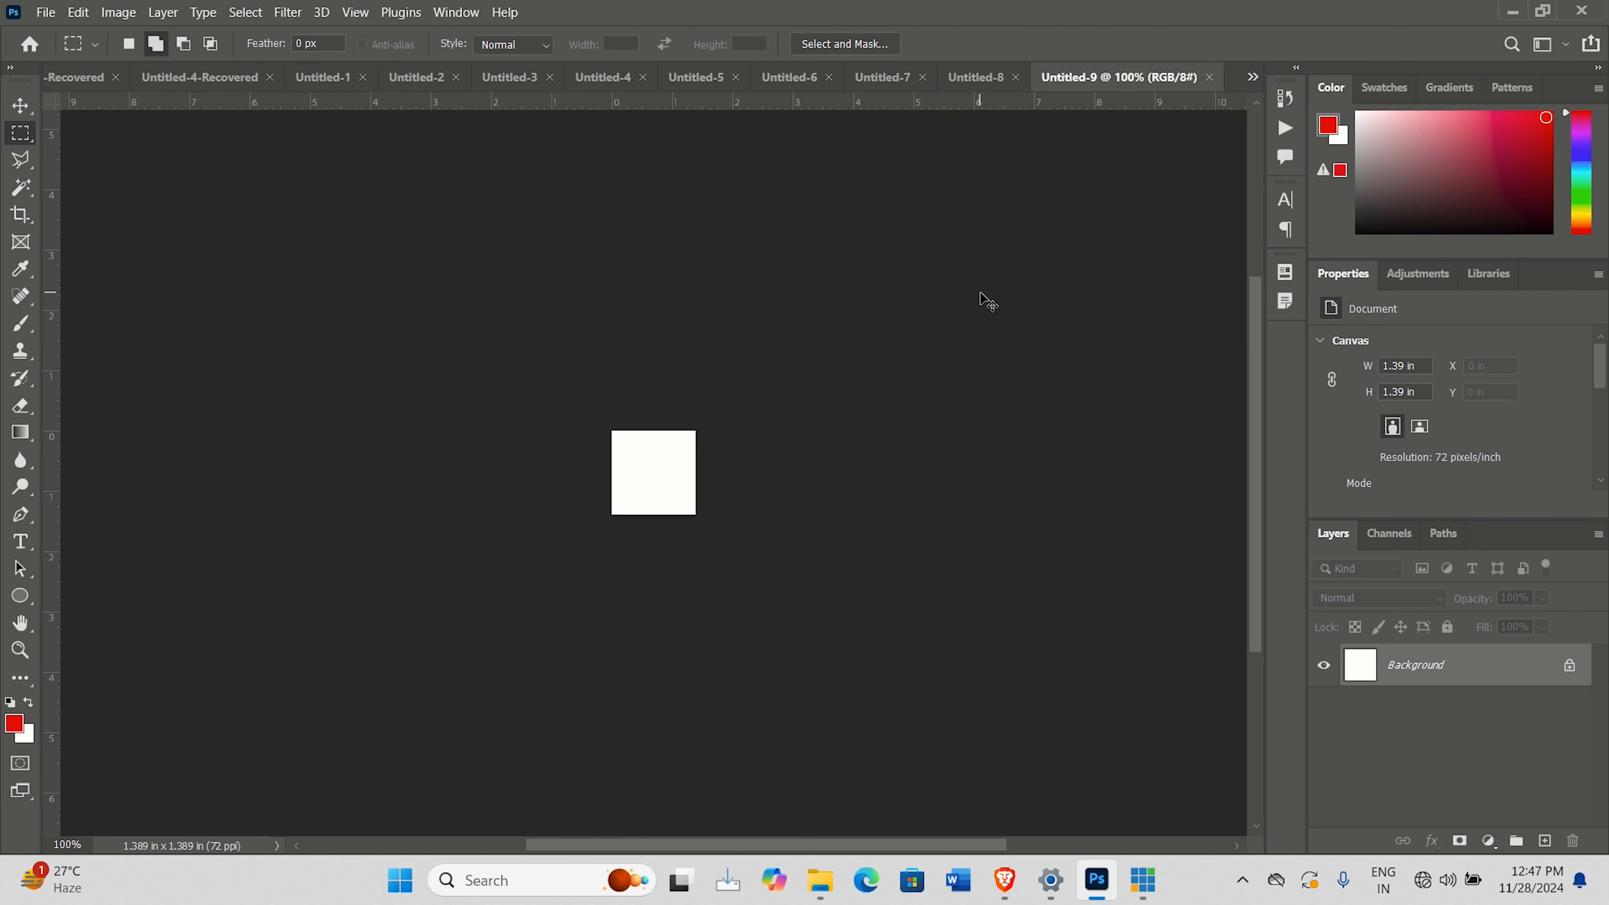
Step: Fill a rectangular selection about 1.35 x 1.33 in with red on a new layer, leaving a thin white border around it
{"action": "key", "text": "ctrl+plus"}
{"action": "key", "text": "ctrl+plus"}
{"action": "key", "text": "ctrl+plus"}
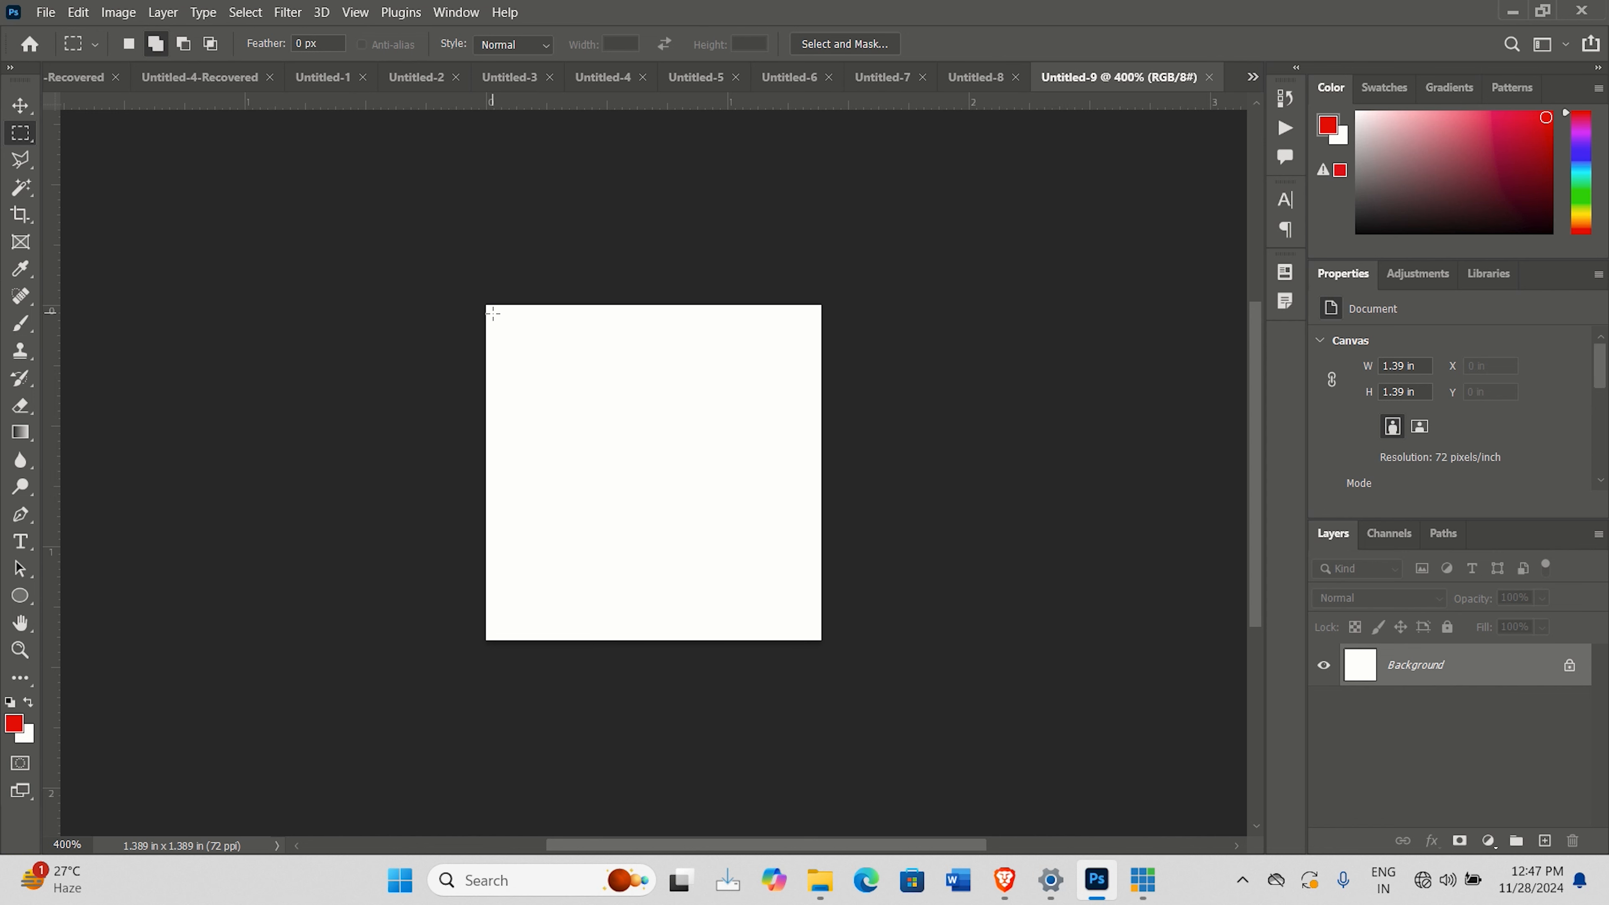
{"action": "left_click_drag", "start_coordinate": [494, 312], "coordinate": [819, 635]}
{"action": "left_click", "coordinate": [1544, 840]}
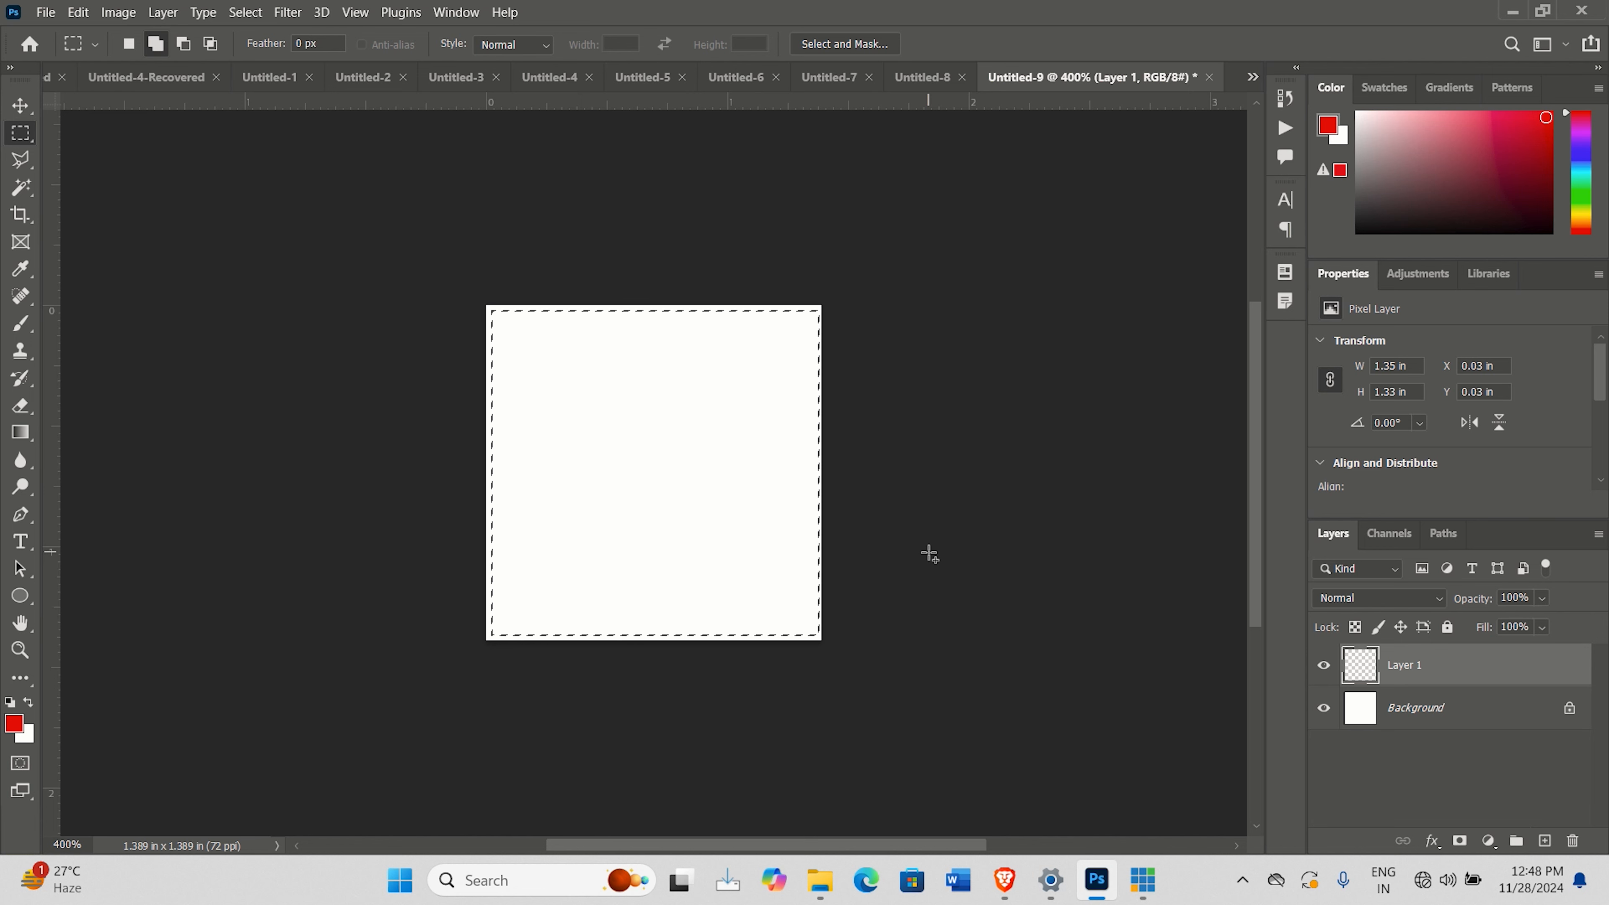
{"action": "key", "text": "alt+BackSpace"}
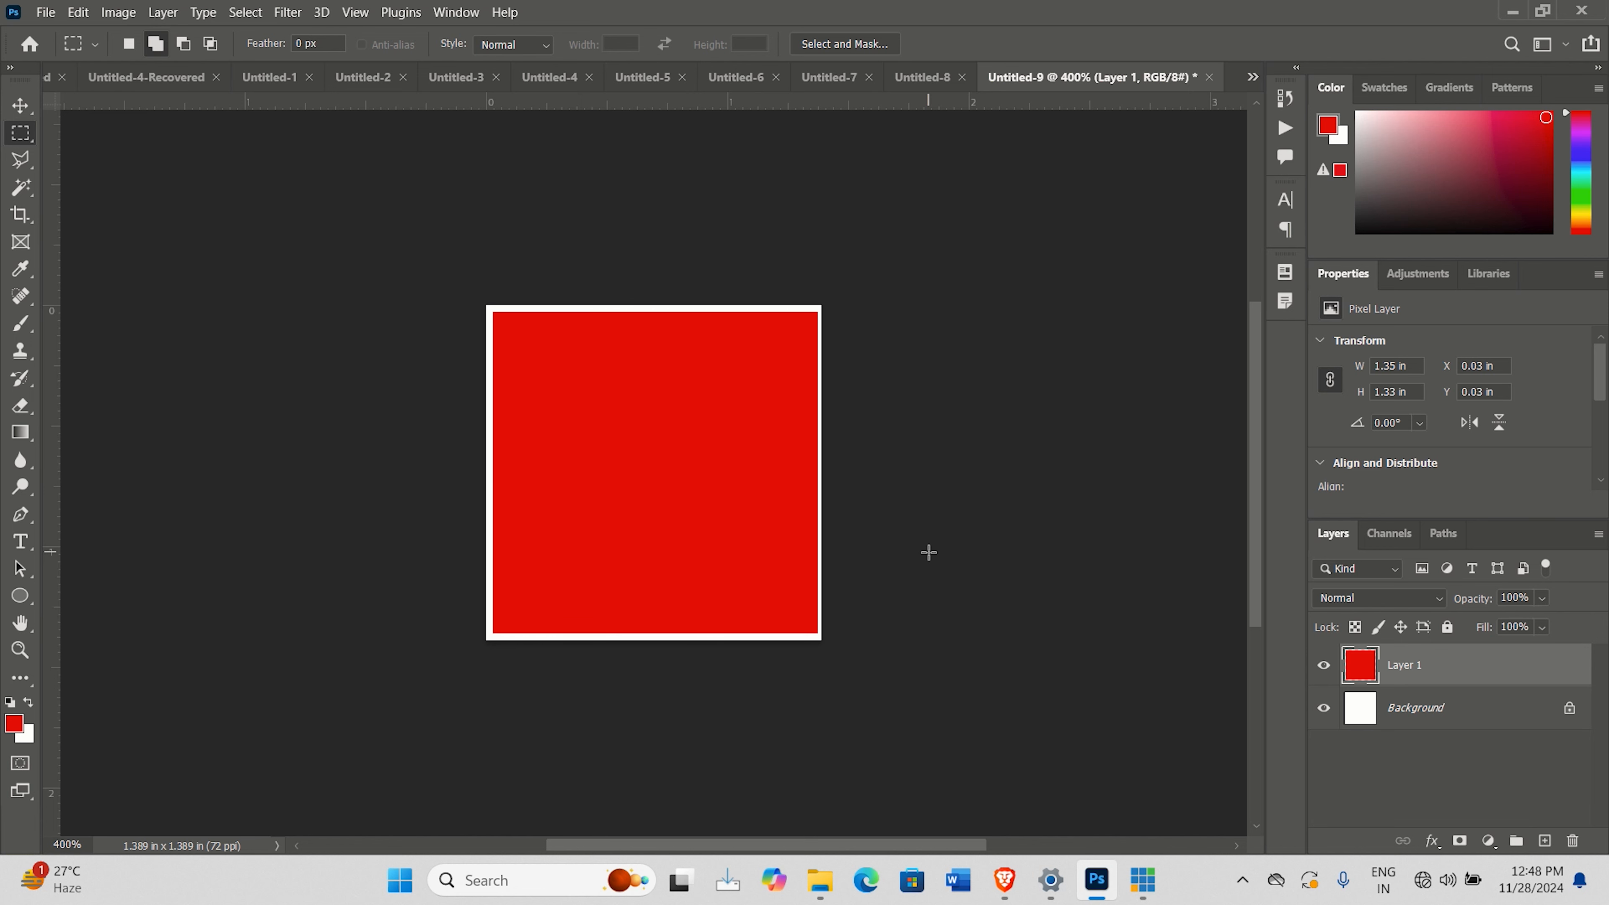
Step: Define the red square tile with its white border as a pattern, keeping the suggested name
{"action": "left_click", "coordinate": [78, 12]}
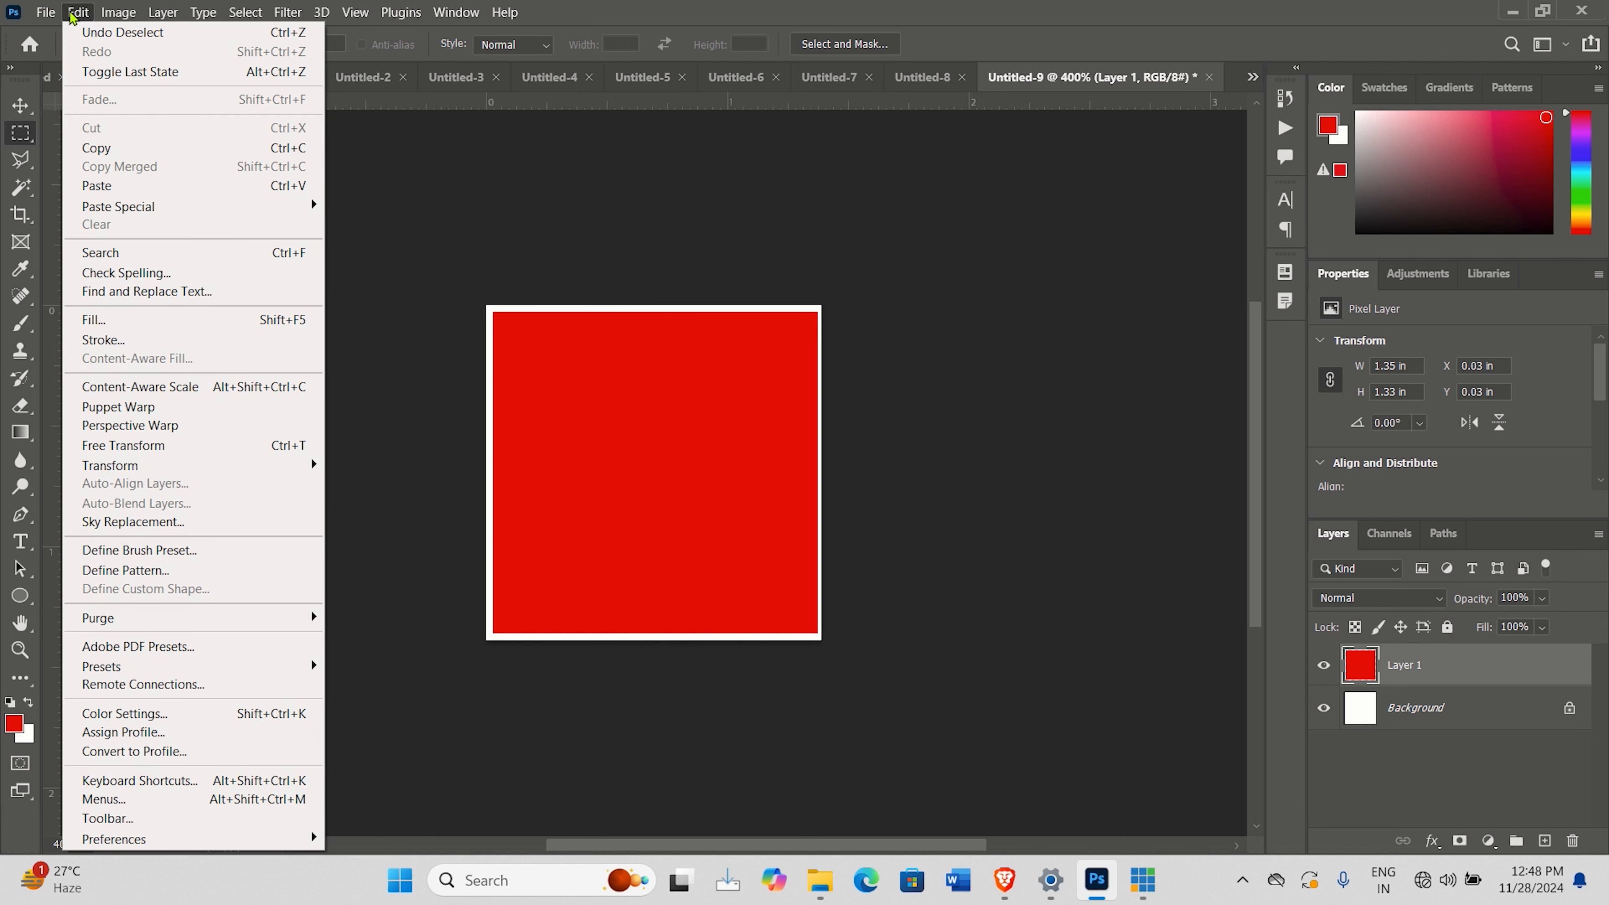
{"action": "left_click", "coordinate": [185, 573]}
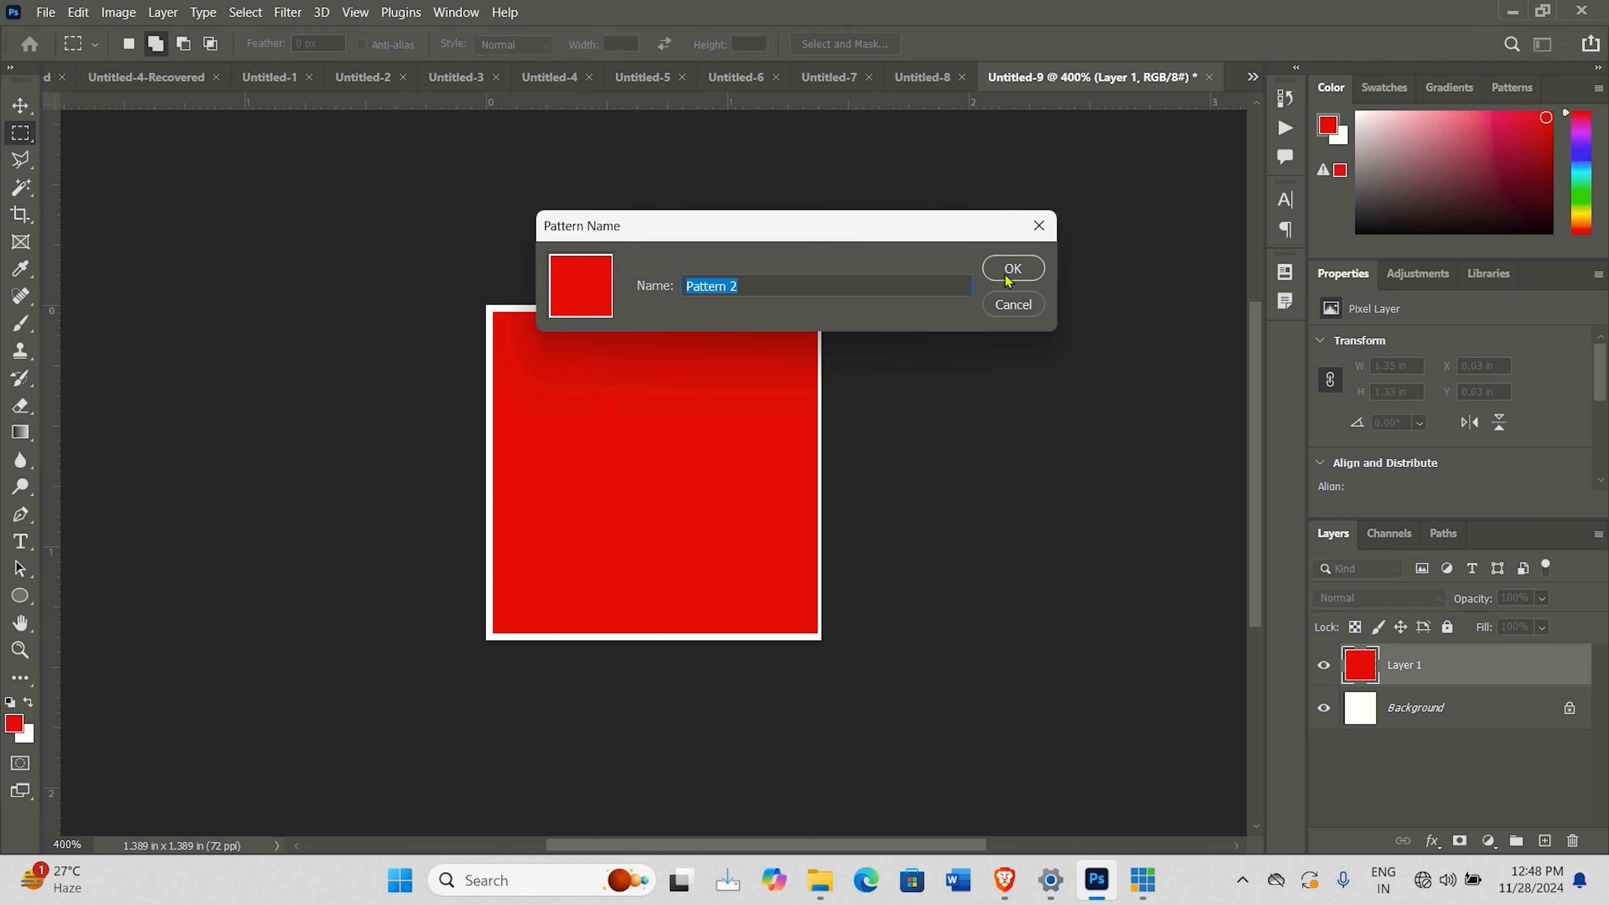
{"action": "left_click", "coordinate": [1013, 269]}
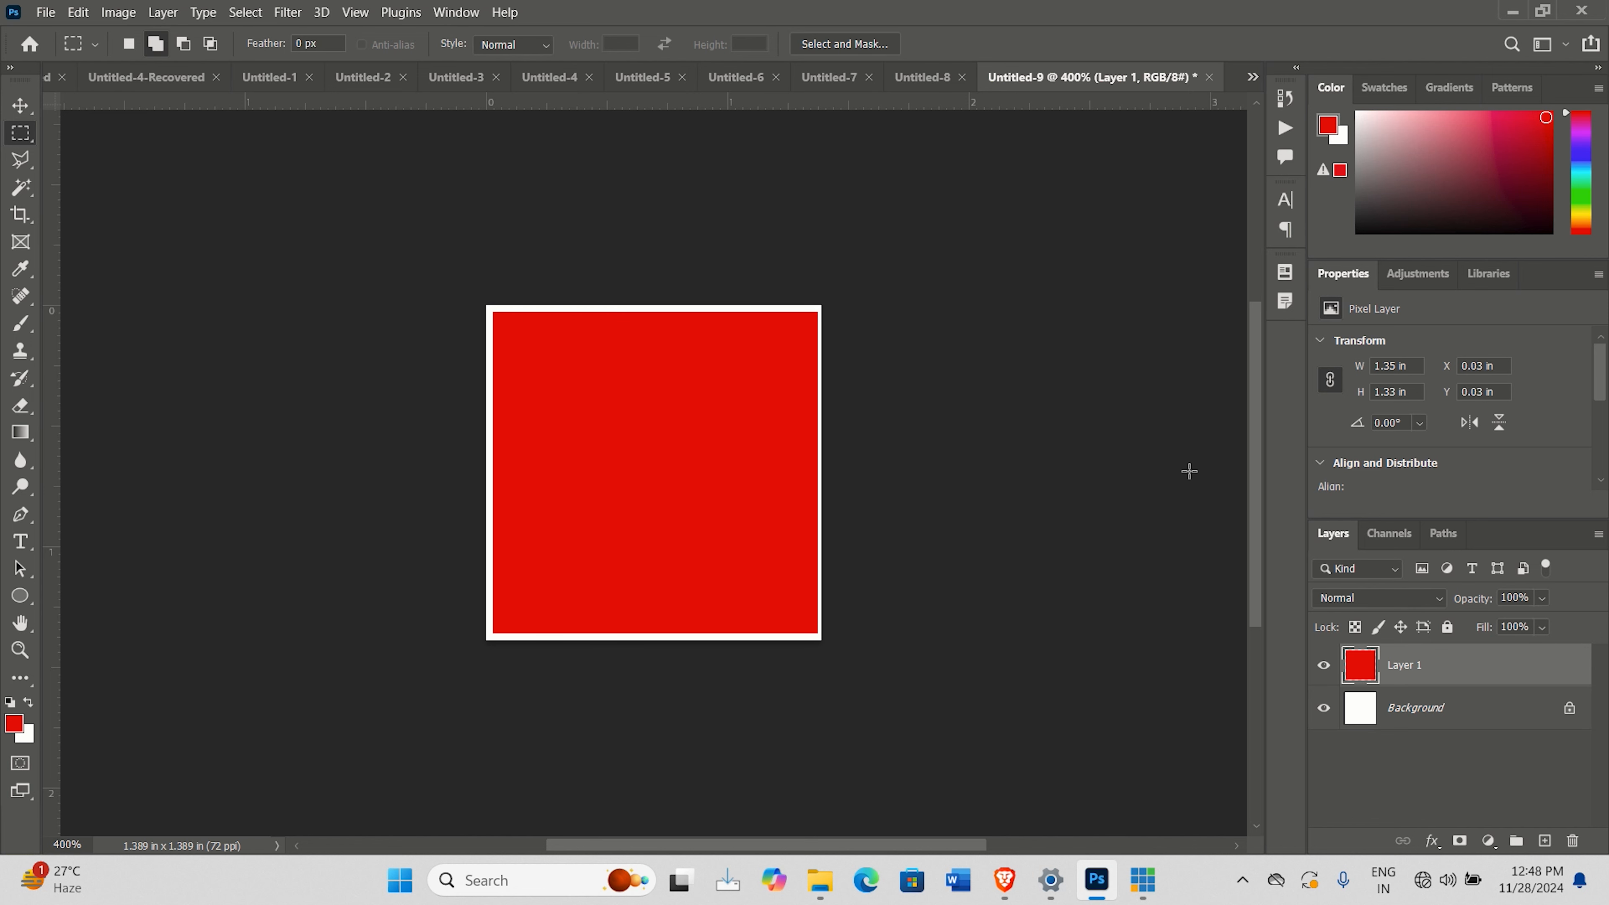
Step: In Untitled-5, preview the red square tile as a Pattern Overlay on Layer 0 at 41% scale and discard the layer style
{"action": "left_click", "coordinate": [1253, 77]}
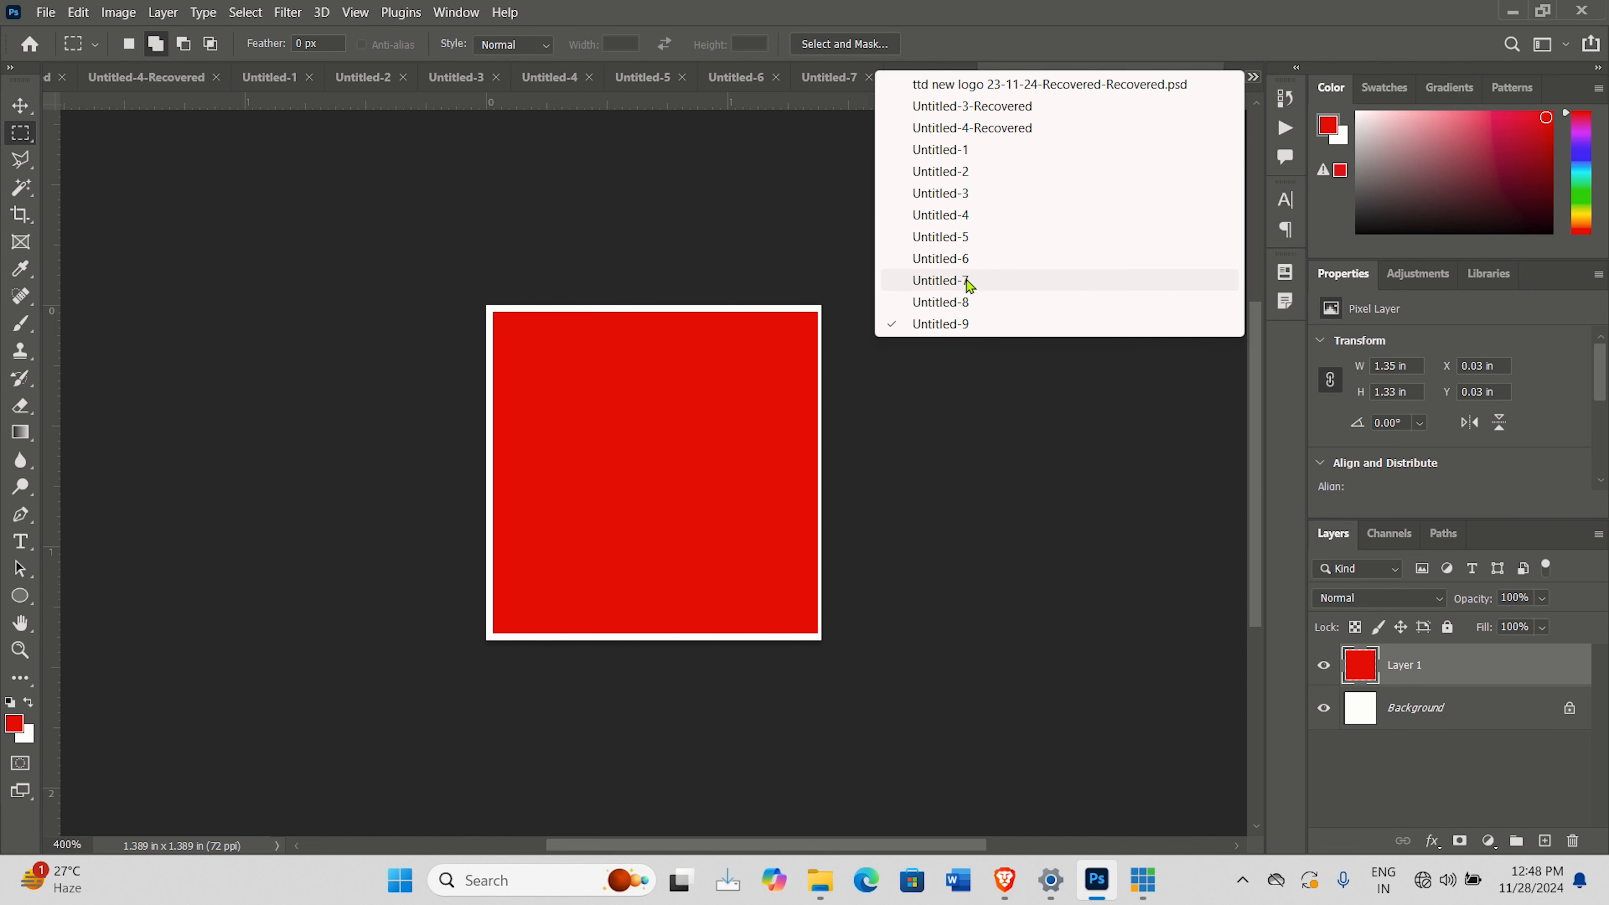
{"action": "left_click", "coordinate": [918, 237]}
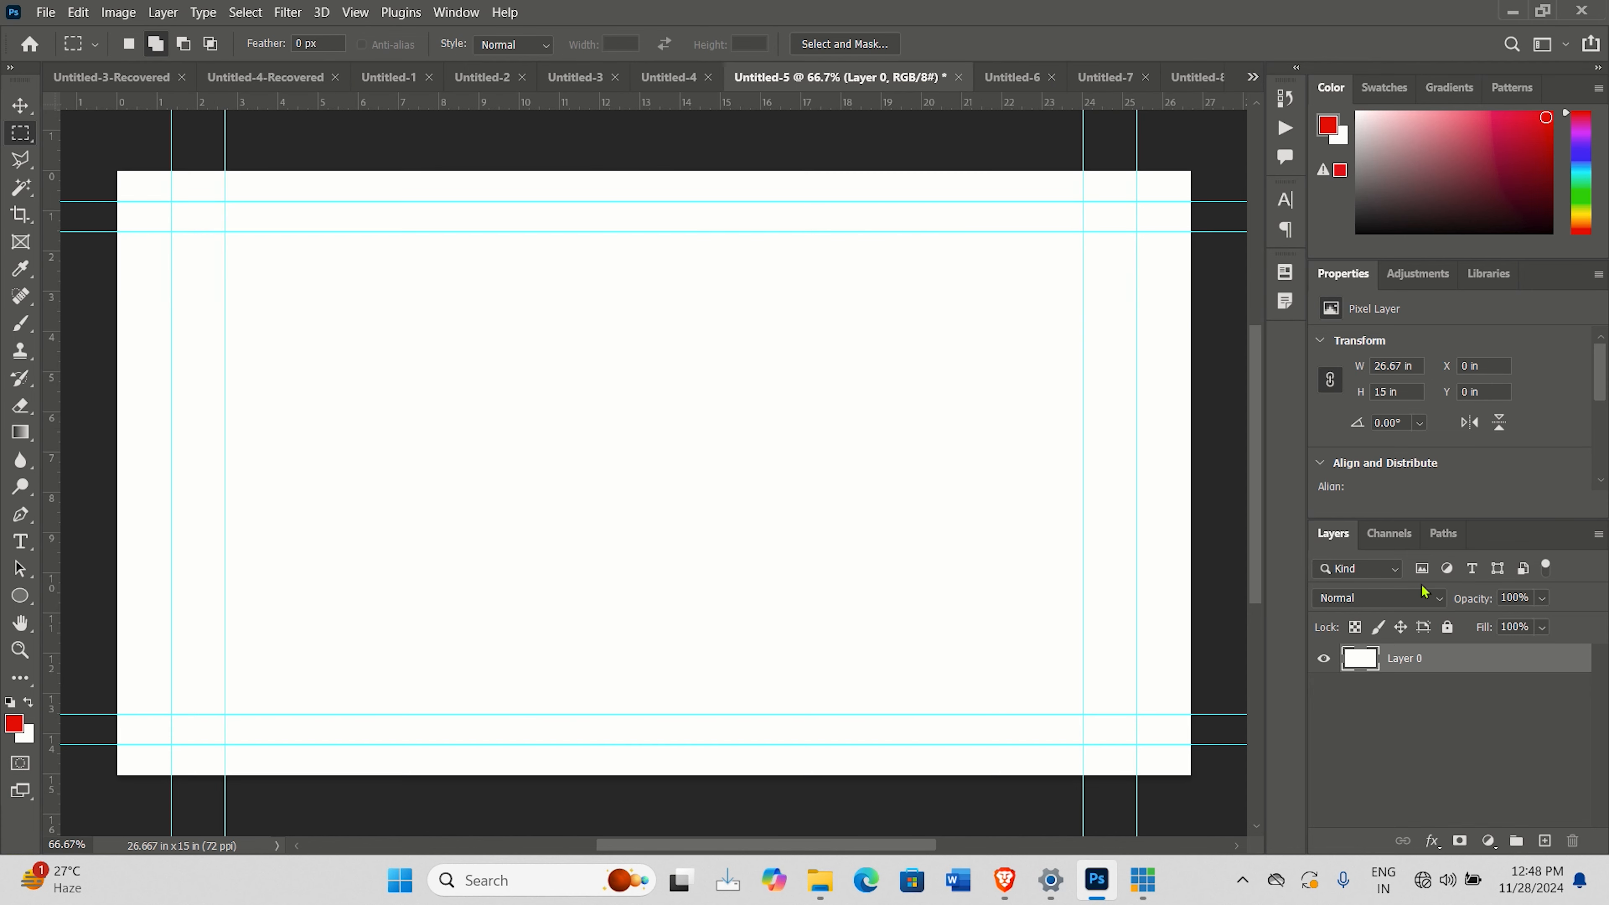
{"action": "double_click", "coordinate": [1447, 658]}
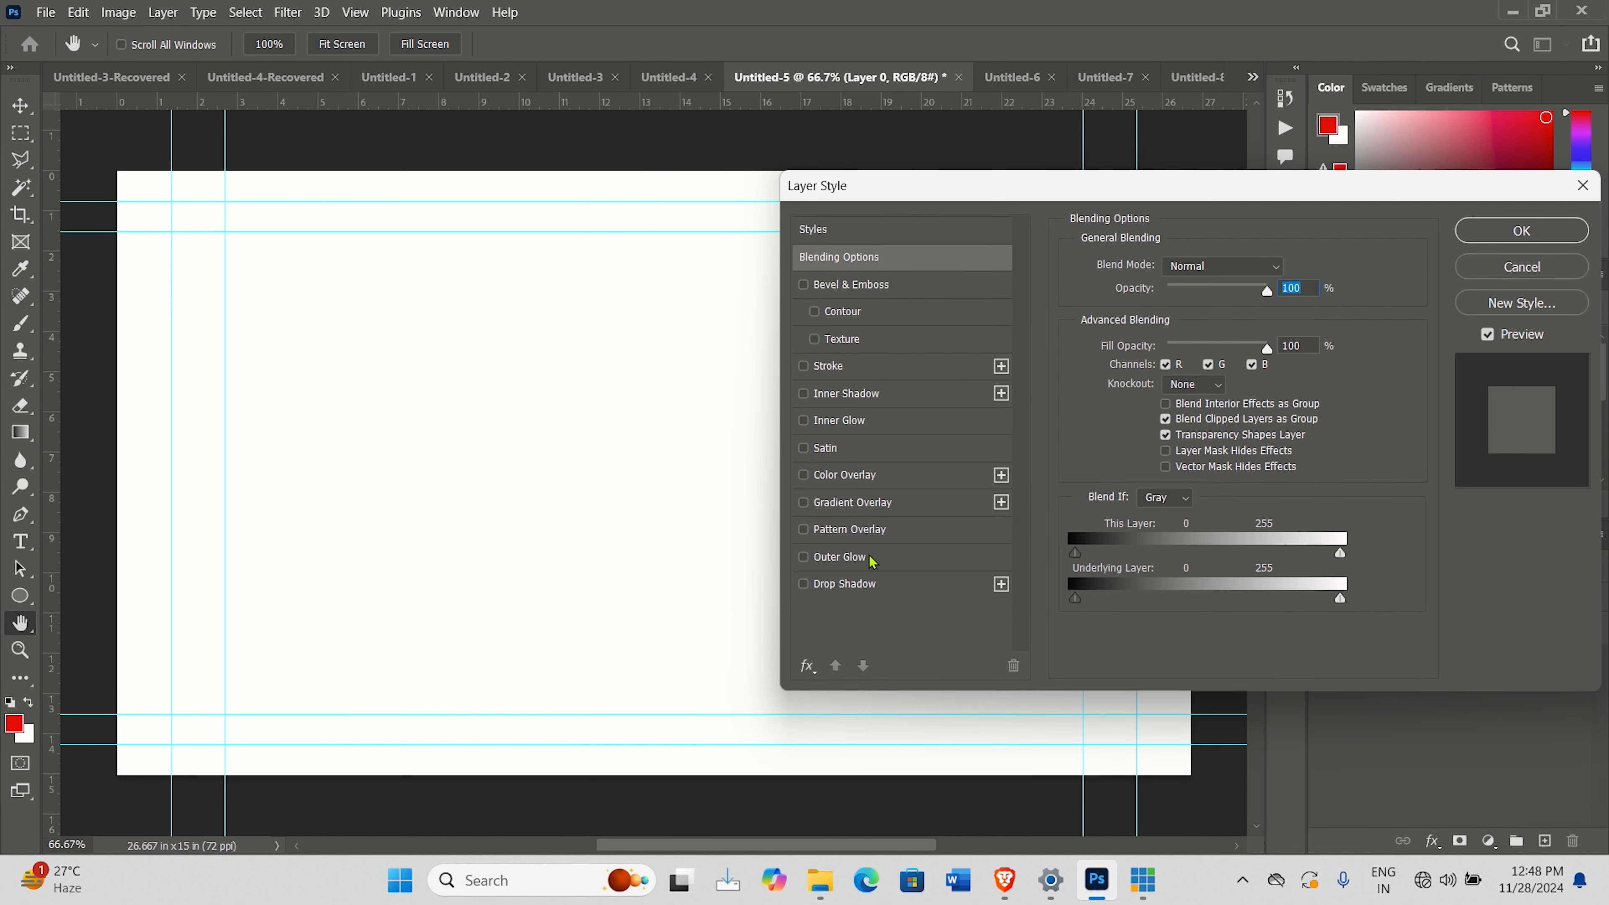
{"action": "left_click", "coordinate": [857, 532]}
{"action": "left_click", "coordinate": [1219, 348]}
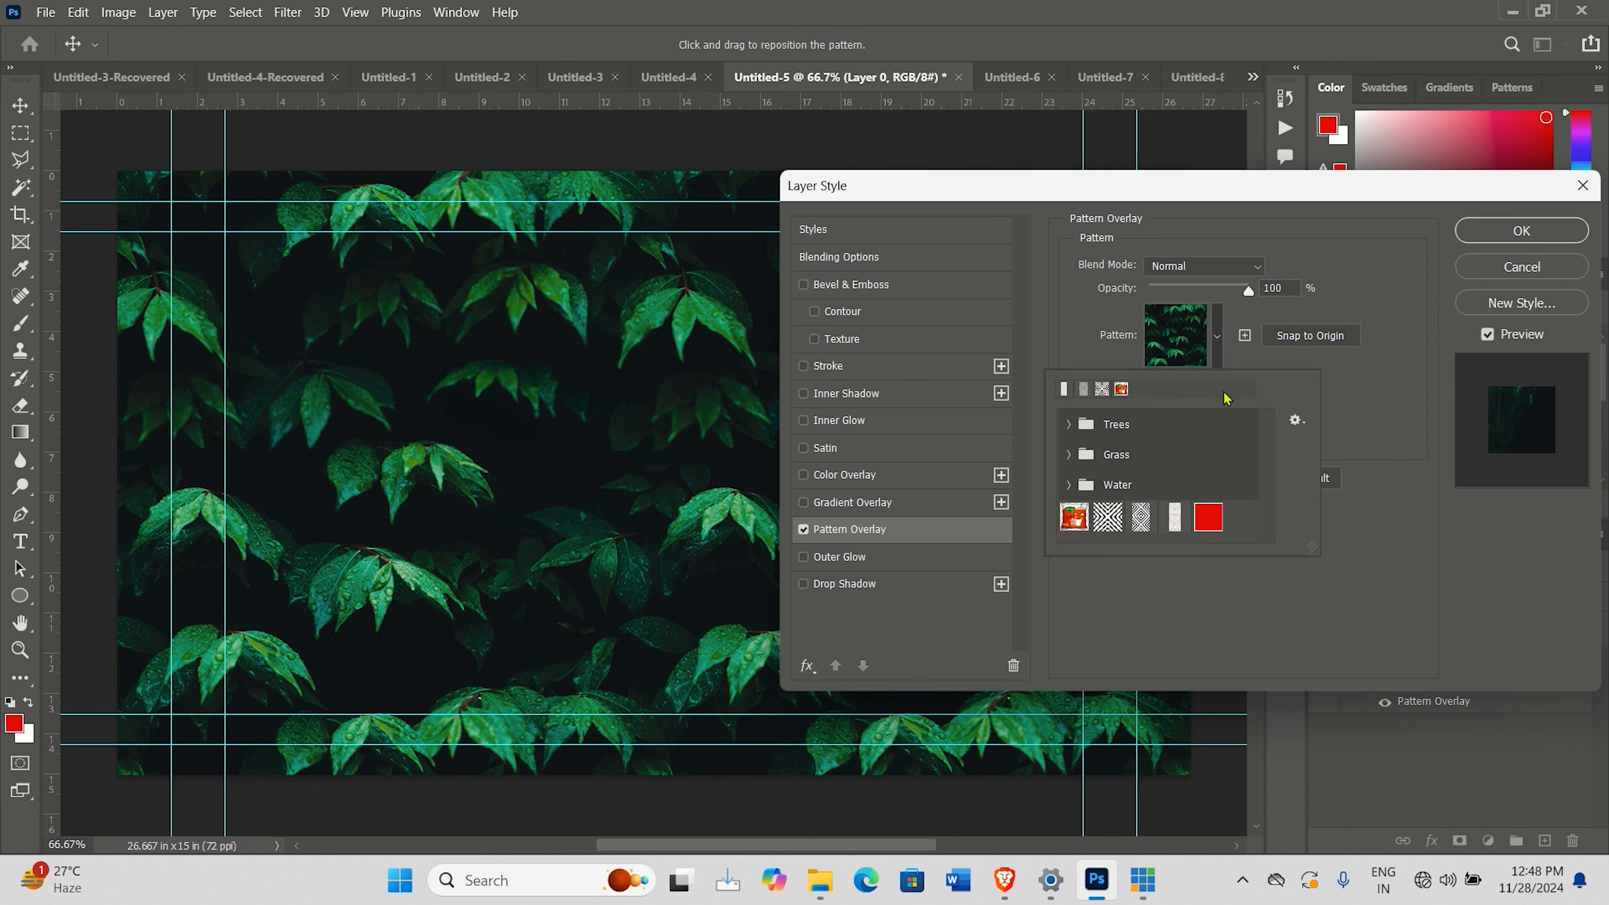
{"action": "left_click", "coordinate": [1200, 519]}
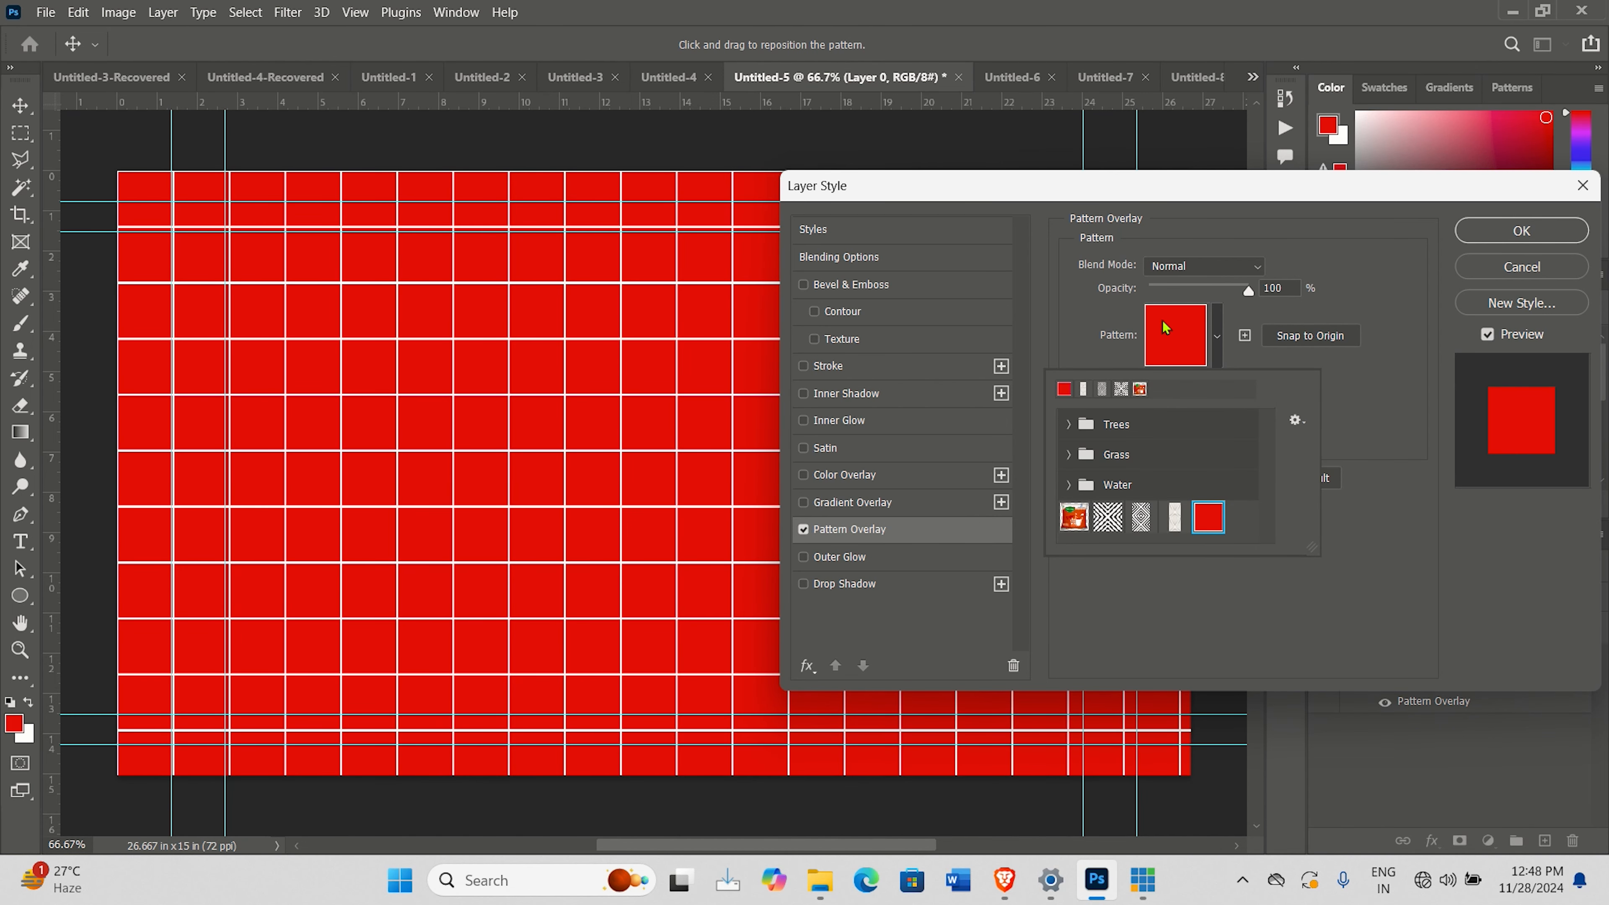
{"action": "left_click", "coordinate": [1367, 235]}
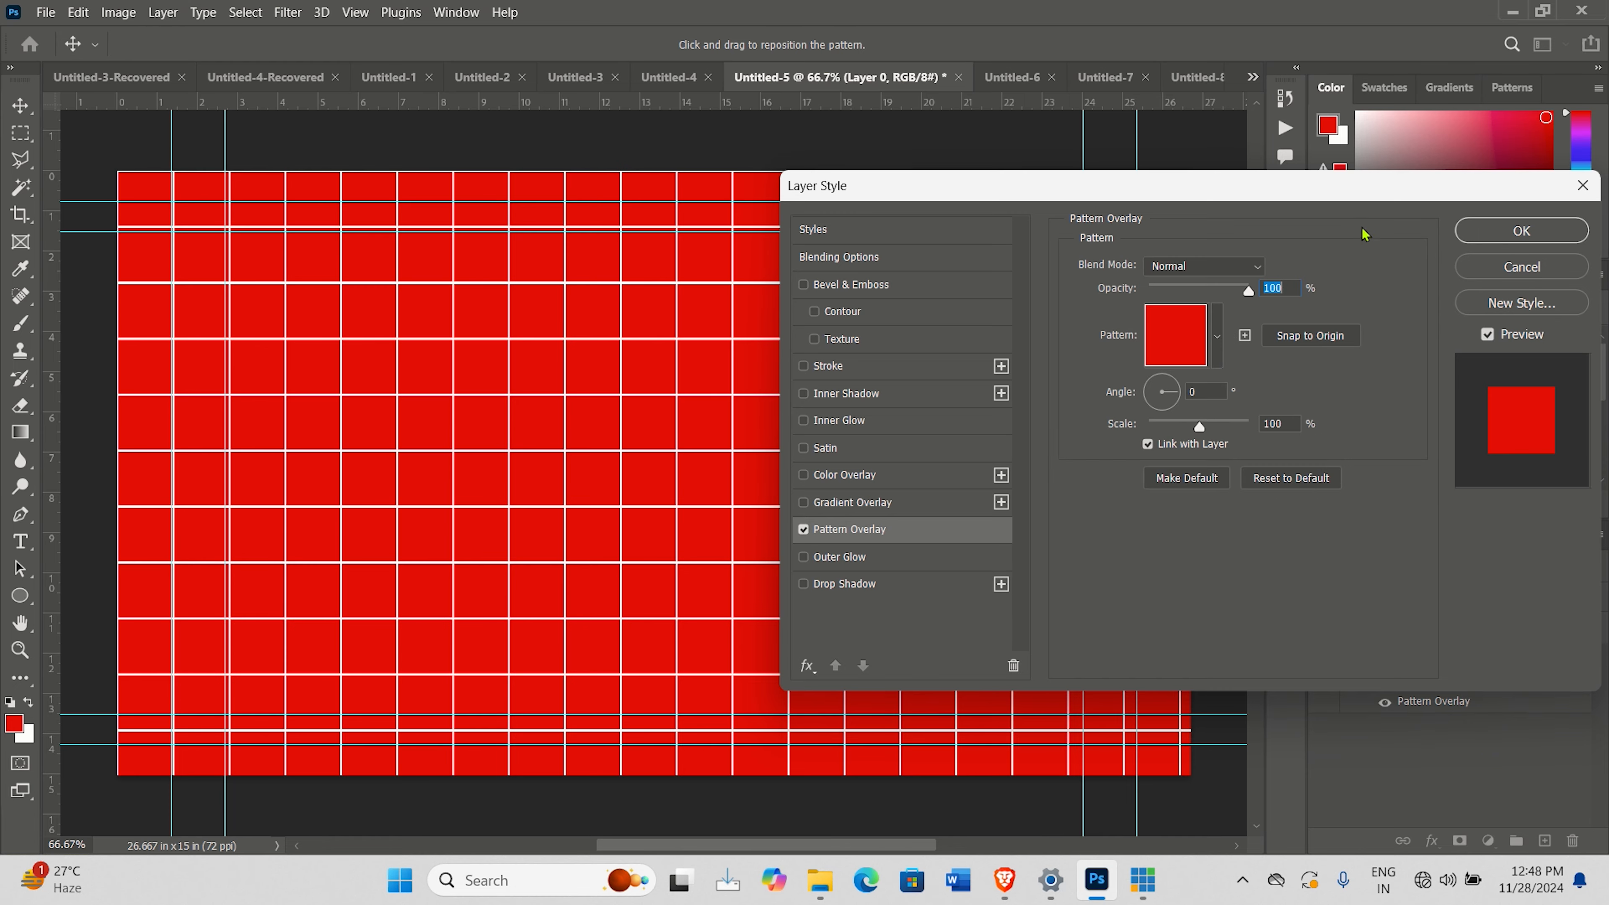
{"action": "mouse_move", "coordinate": [1201, 426]}
{"action": "left_mouse_down"}
{"action": "mouse_move", "coordinate": [1161, 430]}
{"action": "mouse_move", "coordinate": [1184, 431]}
{"action": "left_mouse_up"}
{"action": "left_click_drag", "start_coordinate": [1182, 427], "coordinate": [1170, 427]}
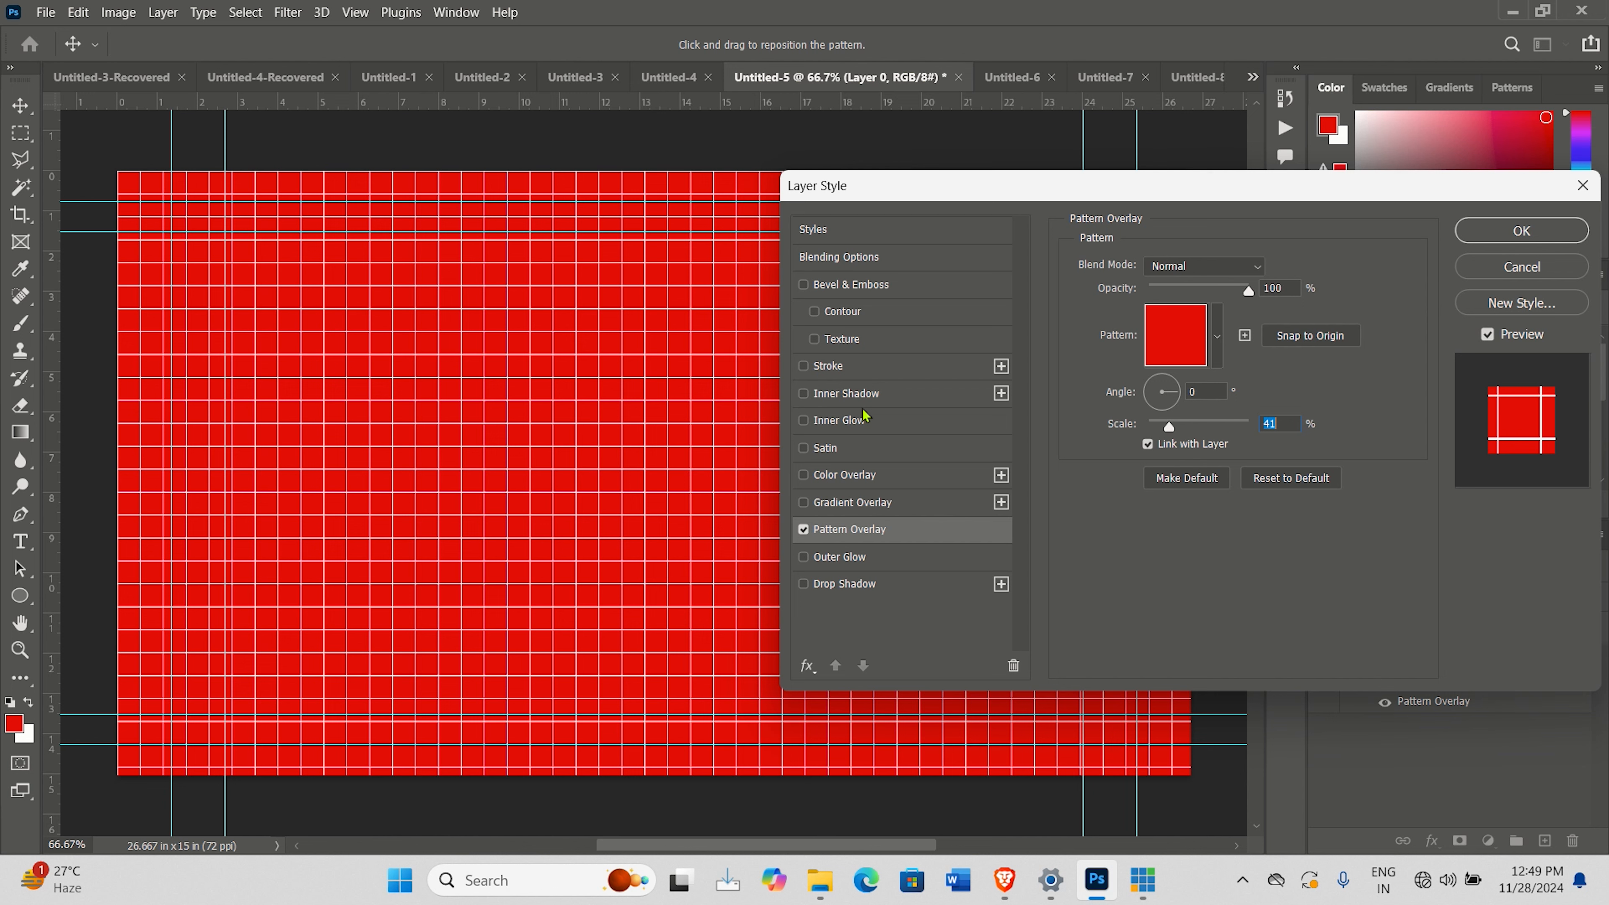
{"action": "left_click", "coordinate": [1503, 273]}
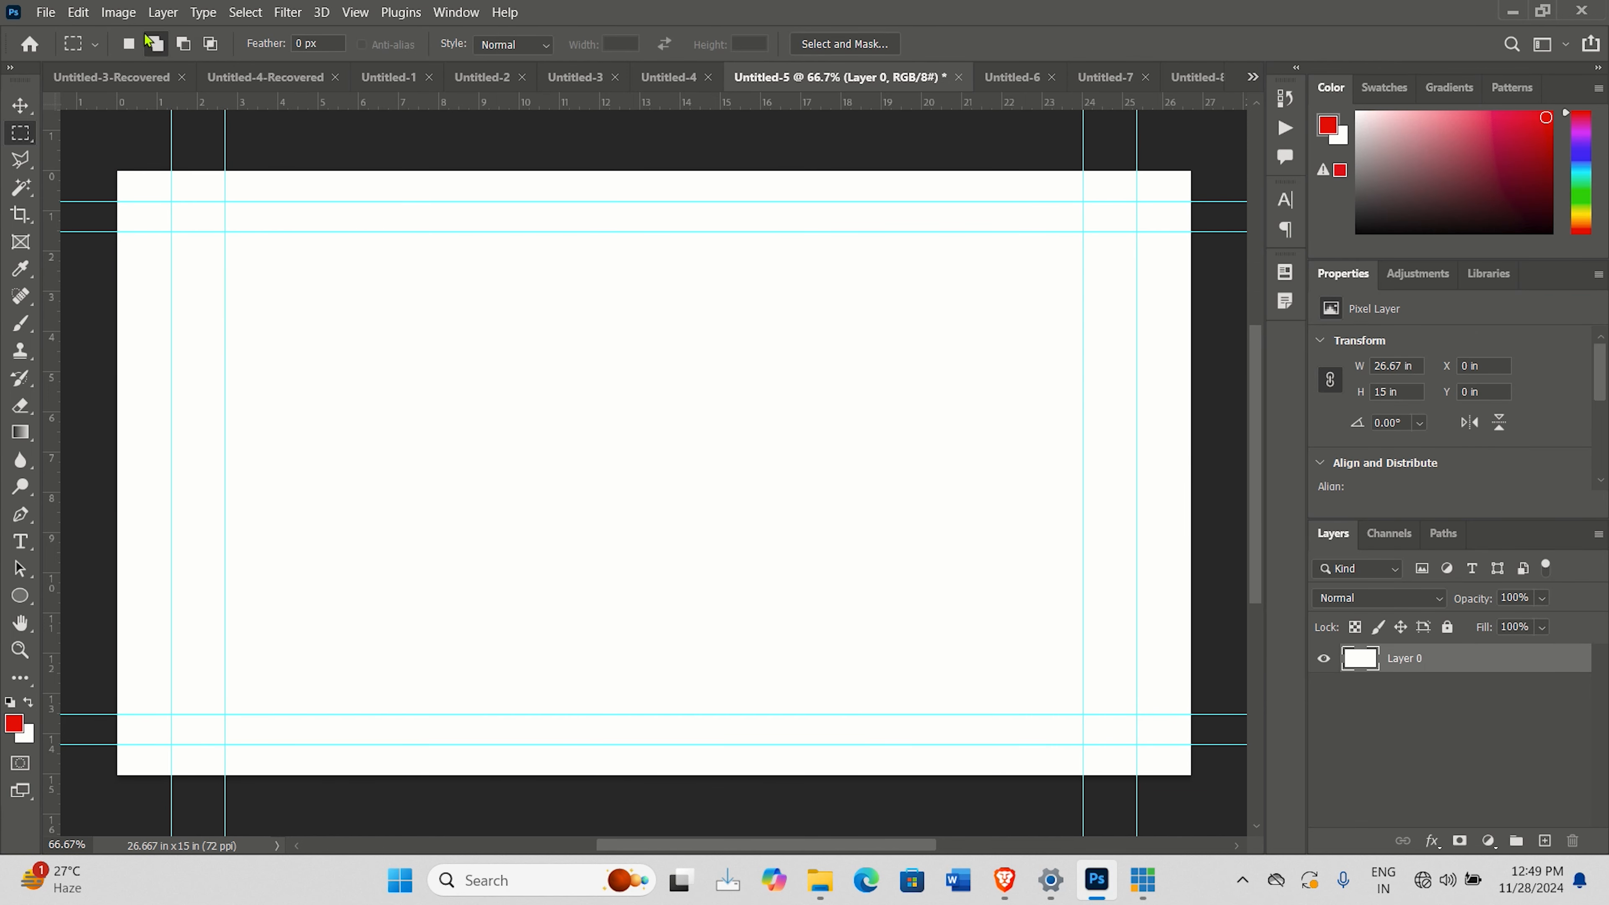
{"action": "left_click", "coordinate": [77, 12]}
{"action": "left_click", "coordinate": [701, 4]}
Step: Draw a closed six-cornered polygon shape about 1028 x 560 px in the middle of the canvas with the Pen tool
{"action": "left_click", "coordinate": [20, 515]}
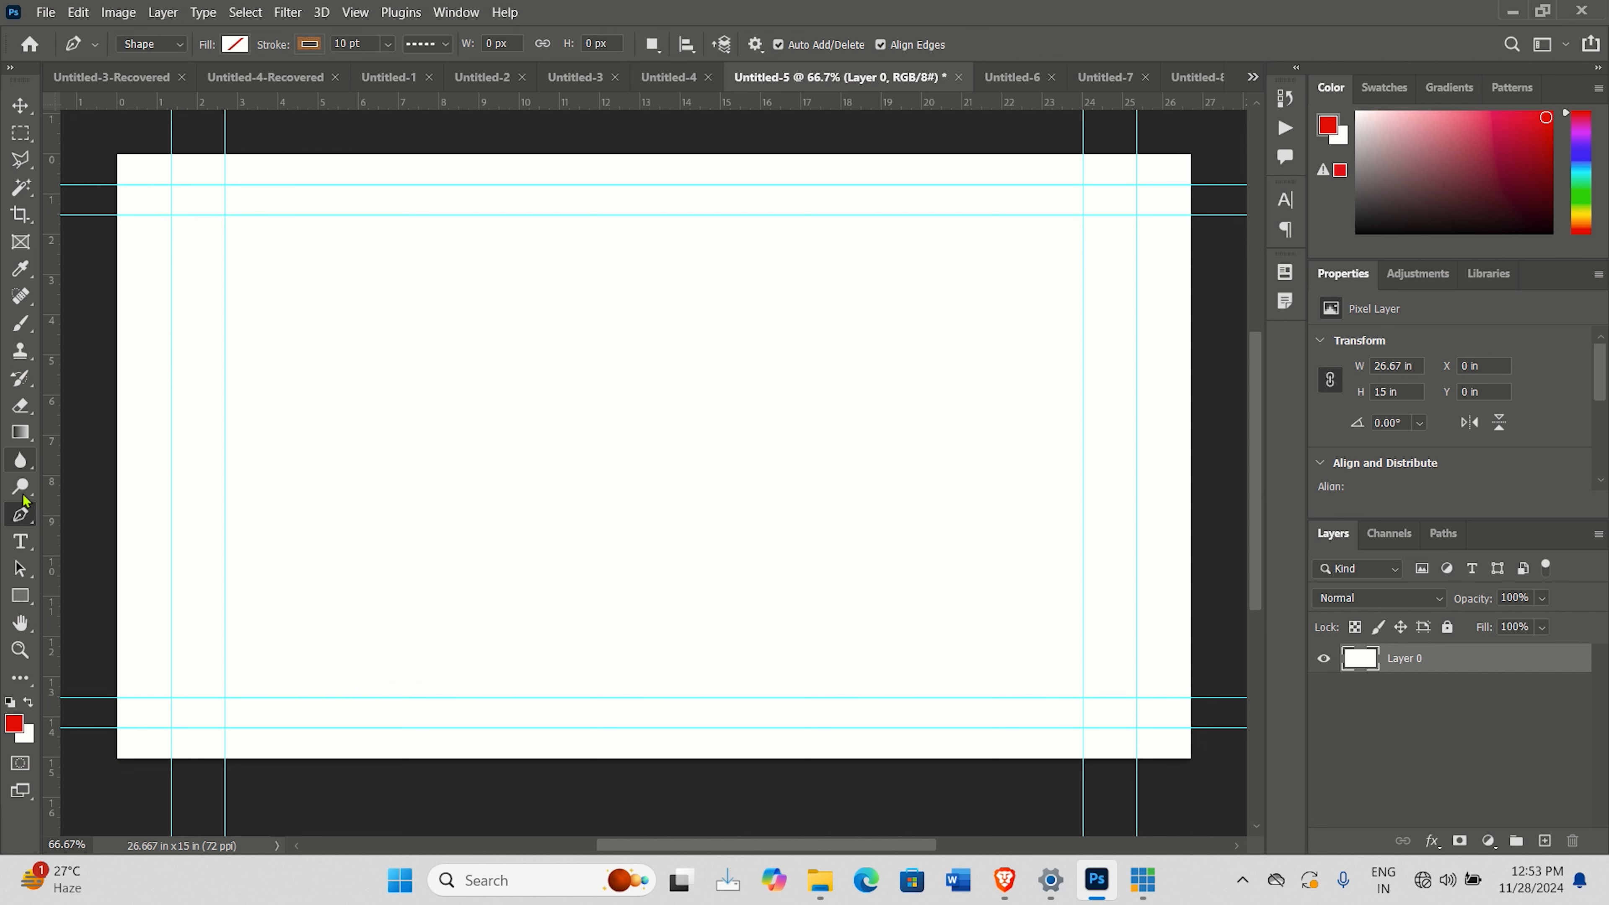
{"action": "left_click", "coordinate": [627, 314]}
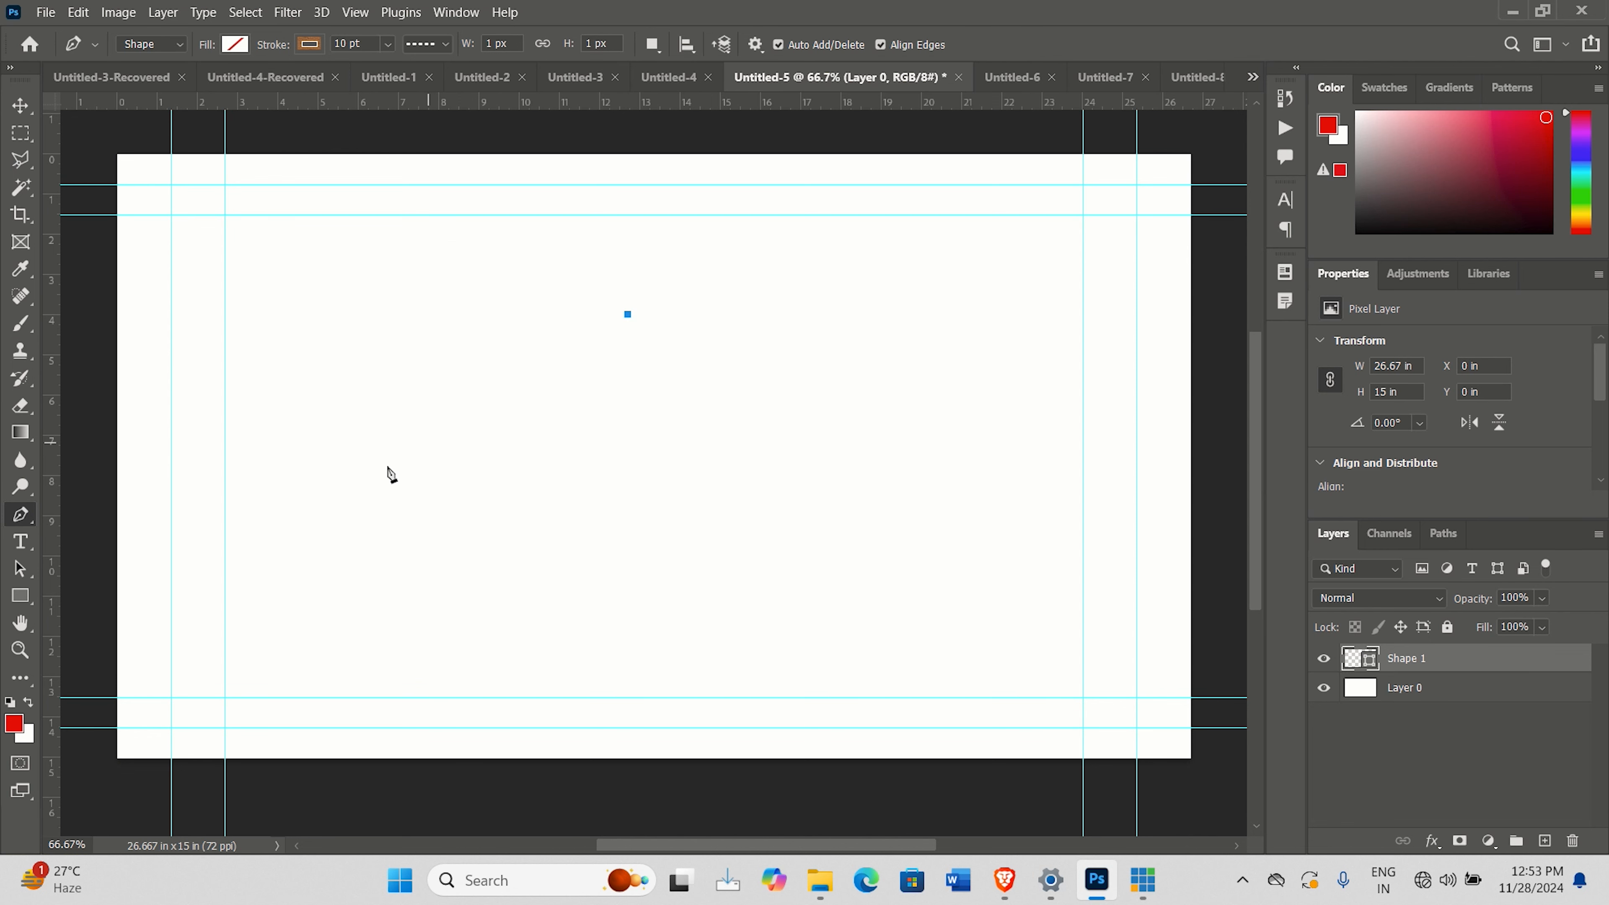
{"action": "left_click", "coordinate": [347, 482]}
{"action": "left_click", "coordinate": [581, 581]}
{"action": "left_click", "coordinate": [894, 445]}
{"action": "left_click", "coordinate": [922, 268]}
{"action": "left_click", "coordinate": [699, 280]}
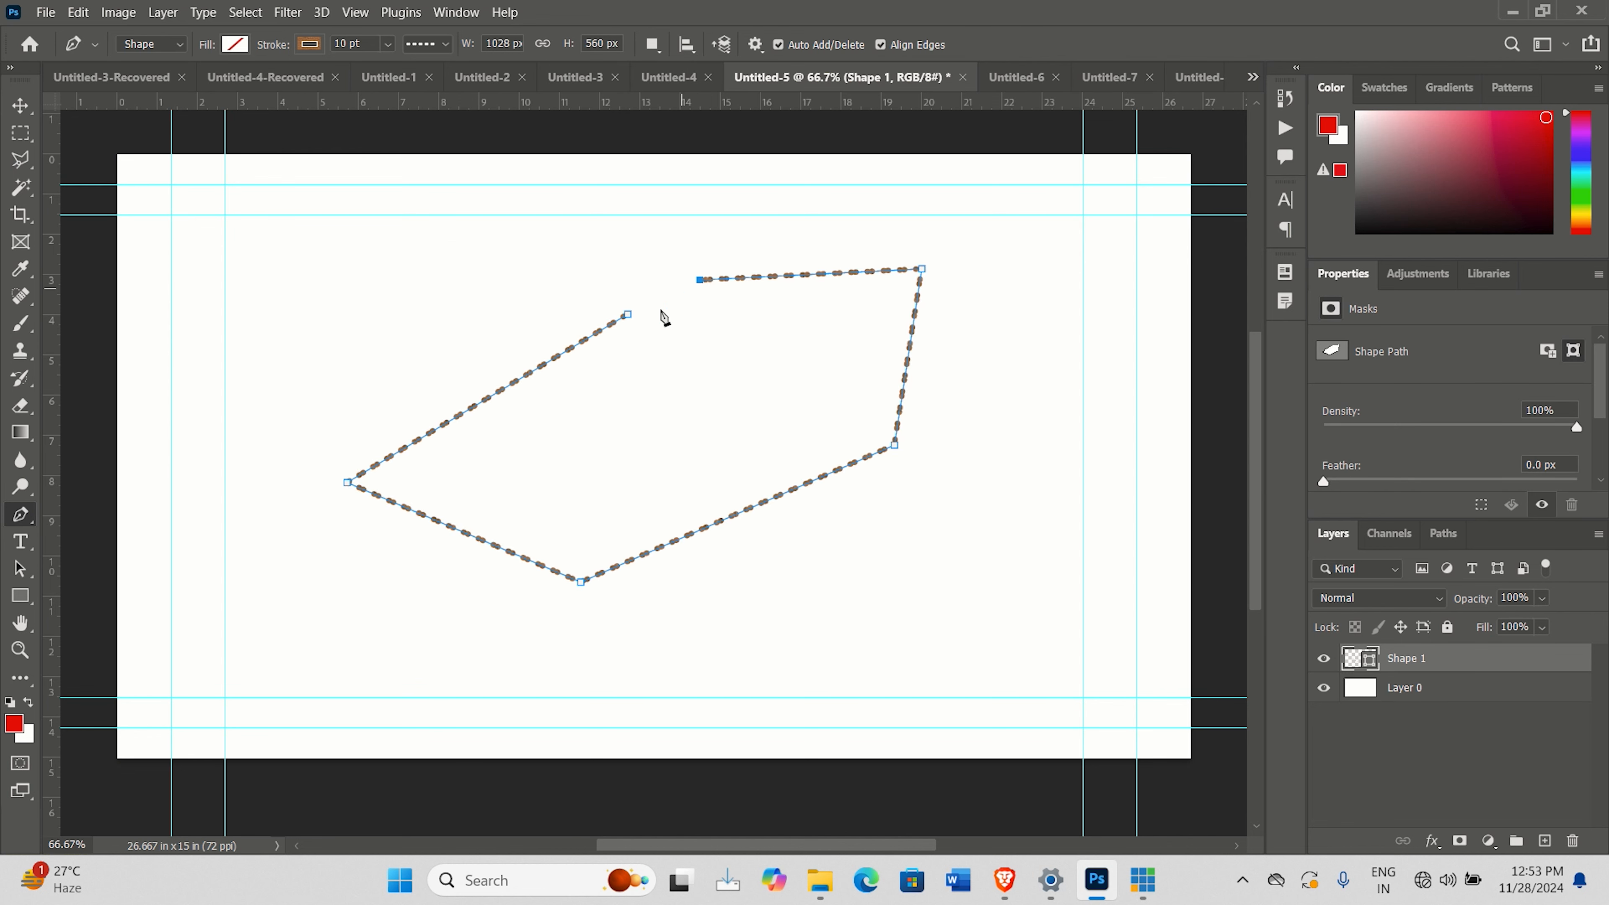
{"action": "left_click", "coordinate": [628, 319]}
Step: Define the drawn polygon as a custom shape, keeping the suggested name
{"action": "left_click", "coordinate": [78, 13]}
{"action": "left_click", "coordinate": [146, 589]}
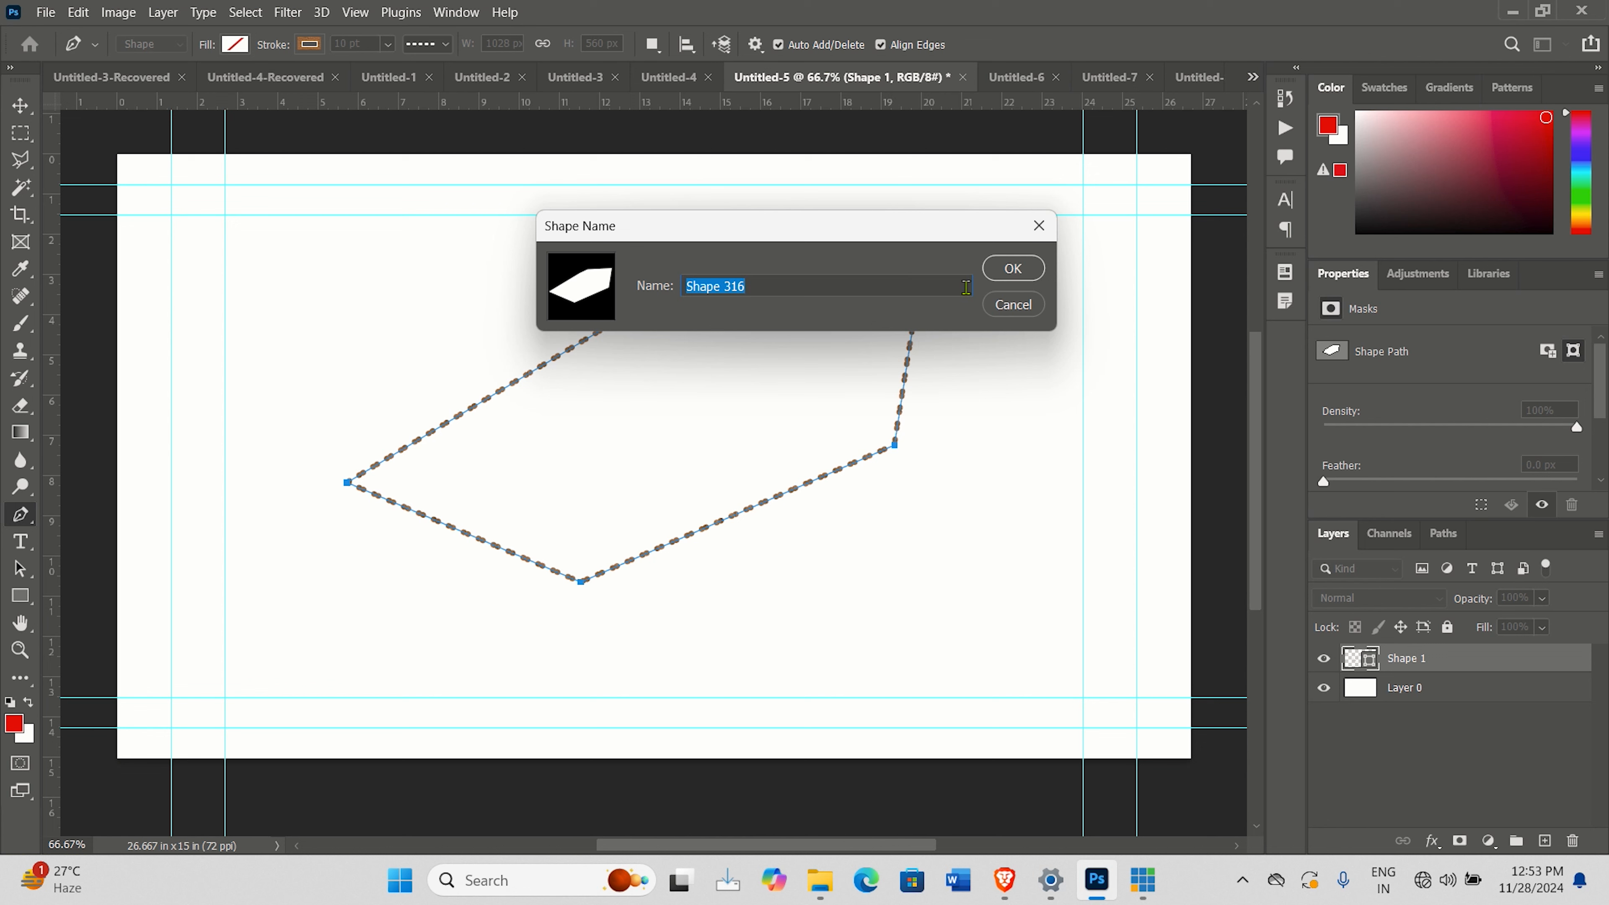
{"action": "left_click", "coordinate": [1012, 269]}
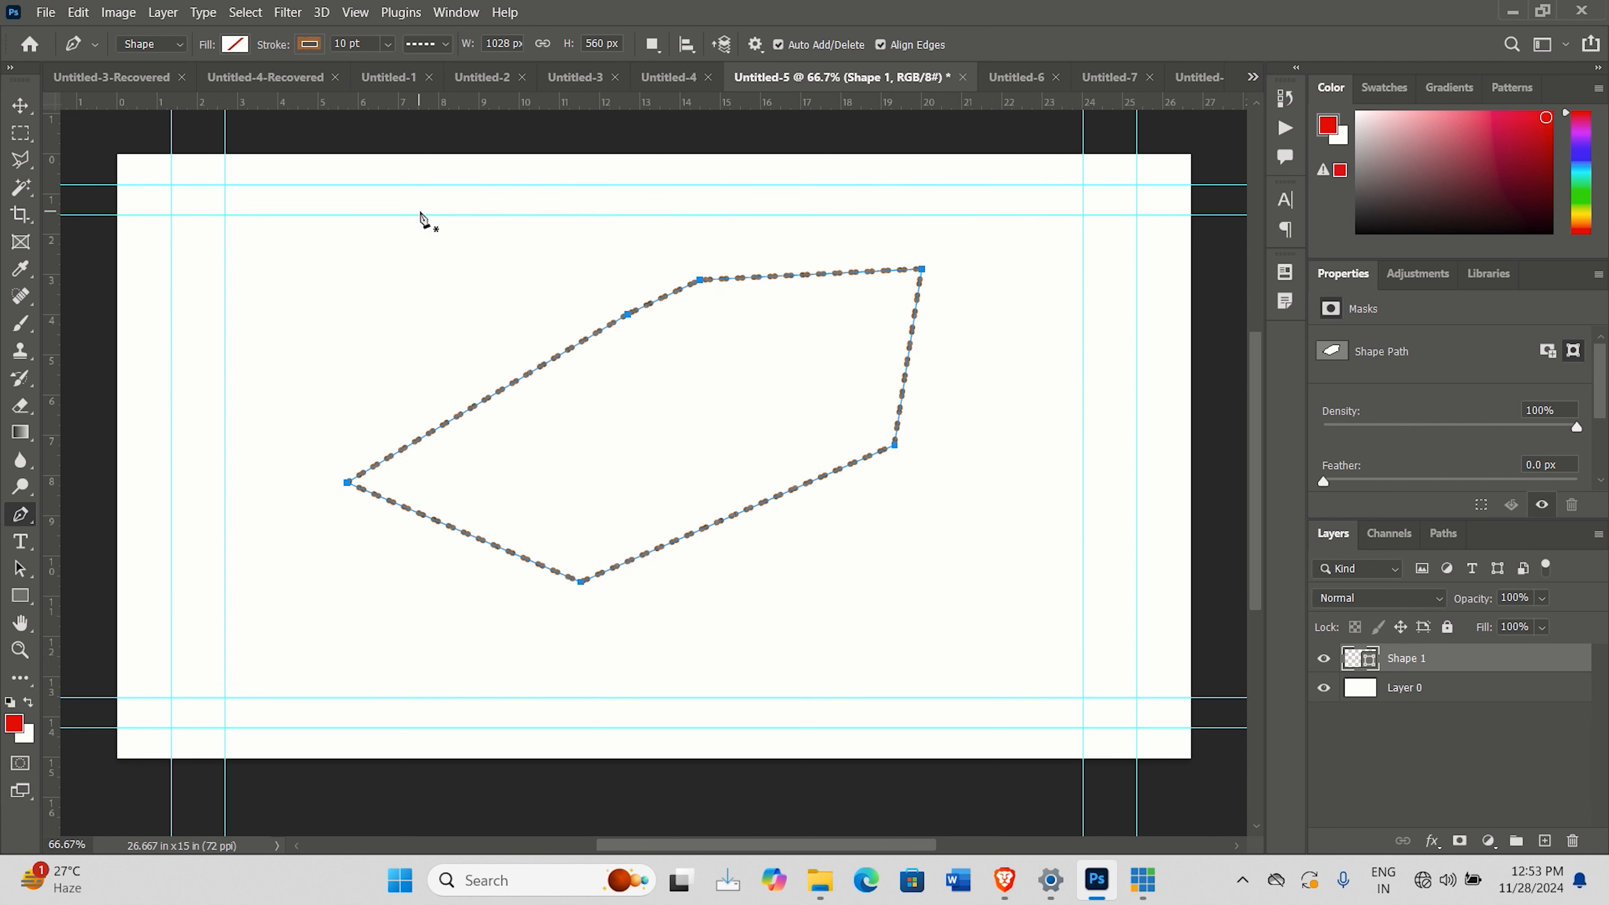
Step: Draw six copies of the newly defined polygon in varied sizes and proportions across the canvas with the Custom Shape tool
{"action": "right_click", "coordinate": [20, 596]}
{"action": "left_click", "coordinate": [96, 709]}
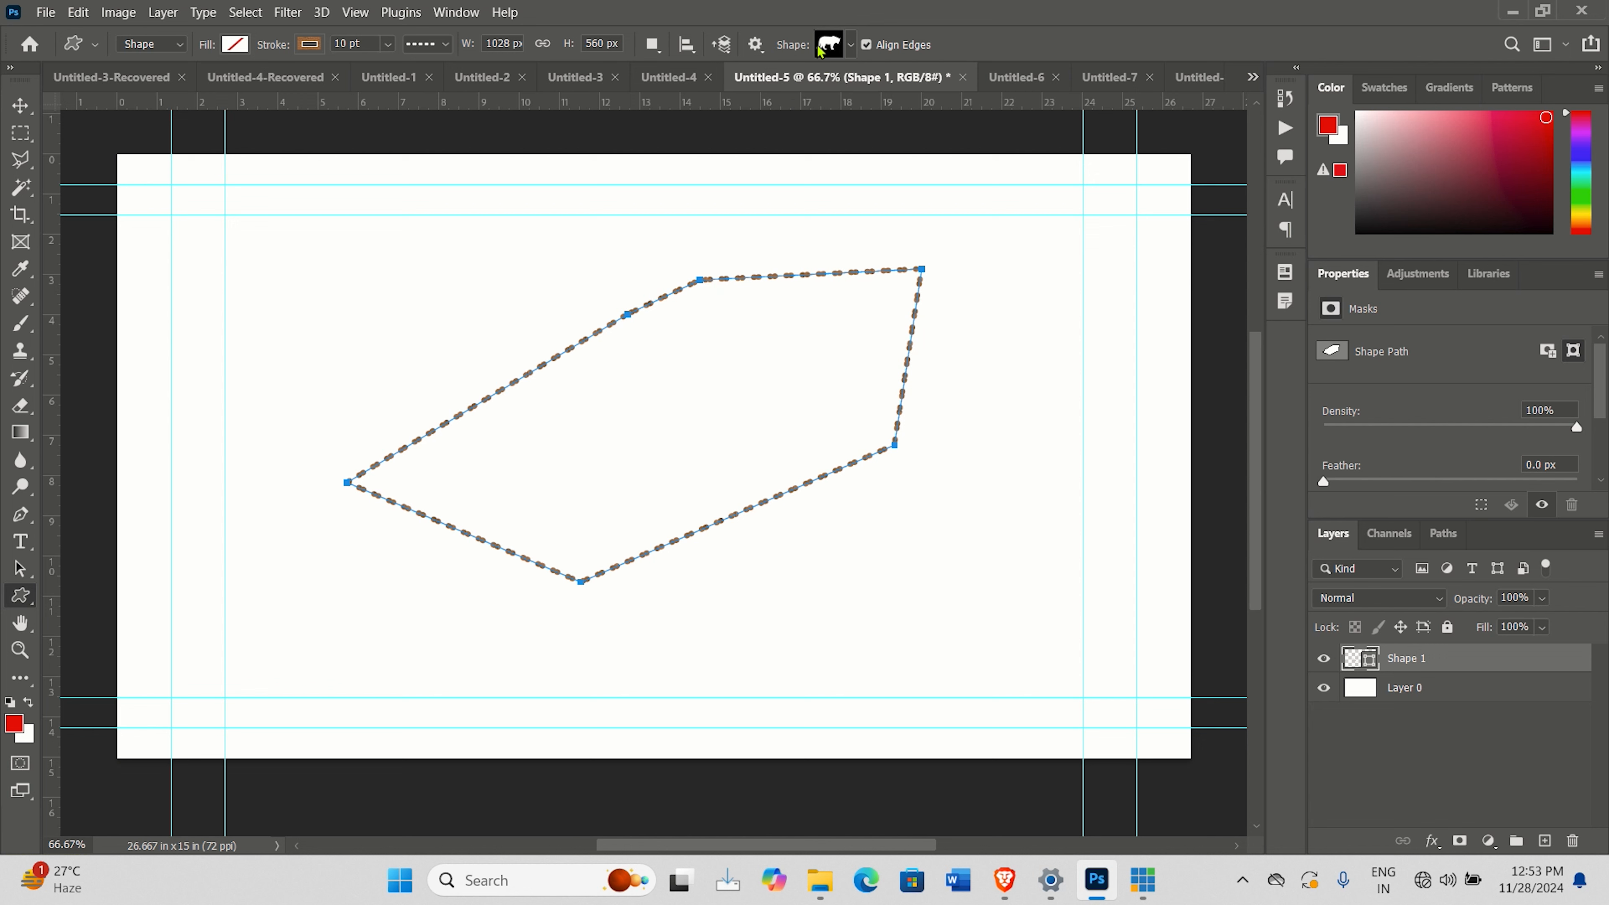
{"action": "left_click", "coordinate": [852, 46]}
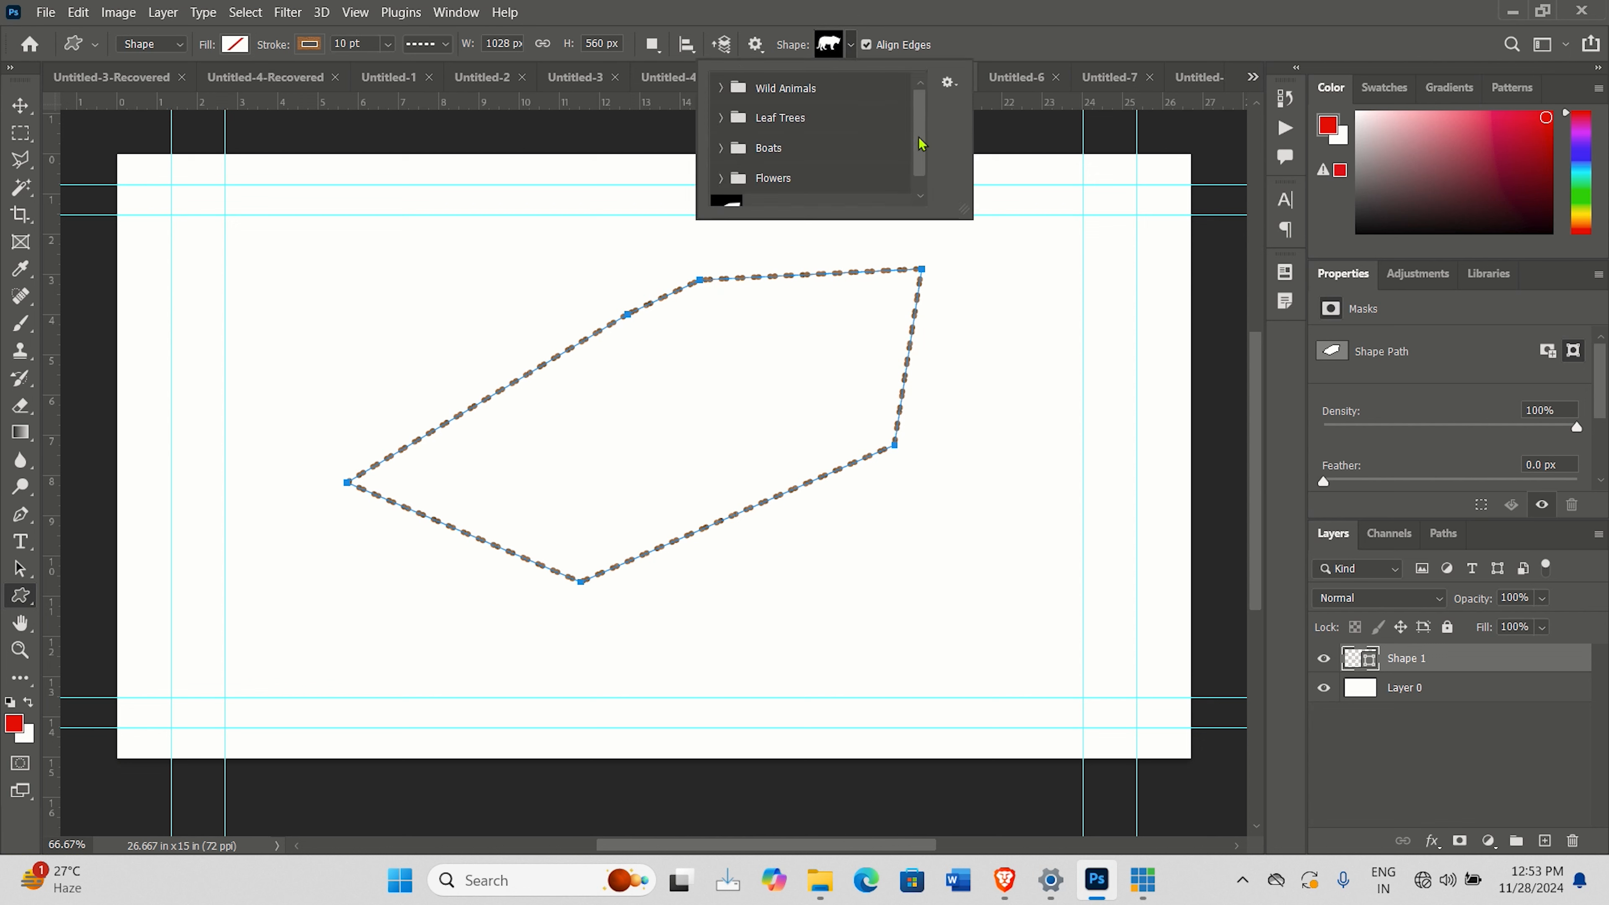
{"action": "scroll", "coordinate": [915, 127], "scroll_direction": "down", "scroll_amount": 1}
{"action": "left_click", "coordinate": [729, 198]}
{"action": "left_click", "coordinate": [228, 279]}
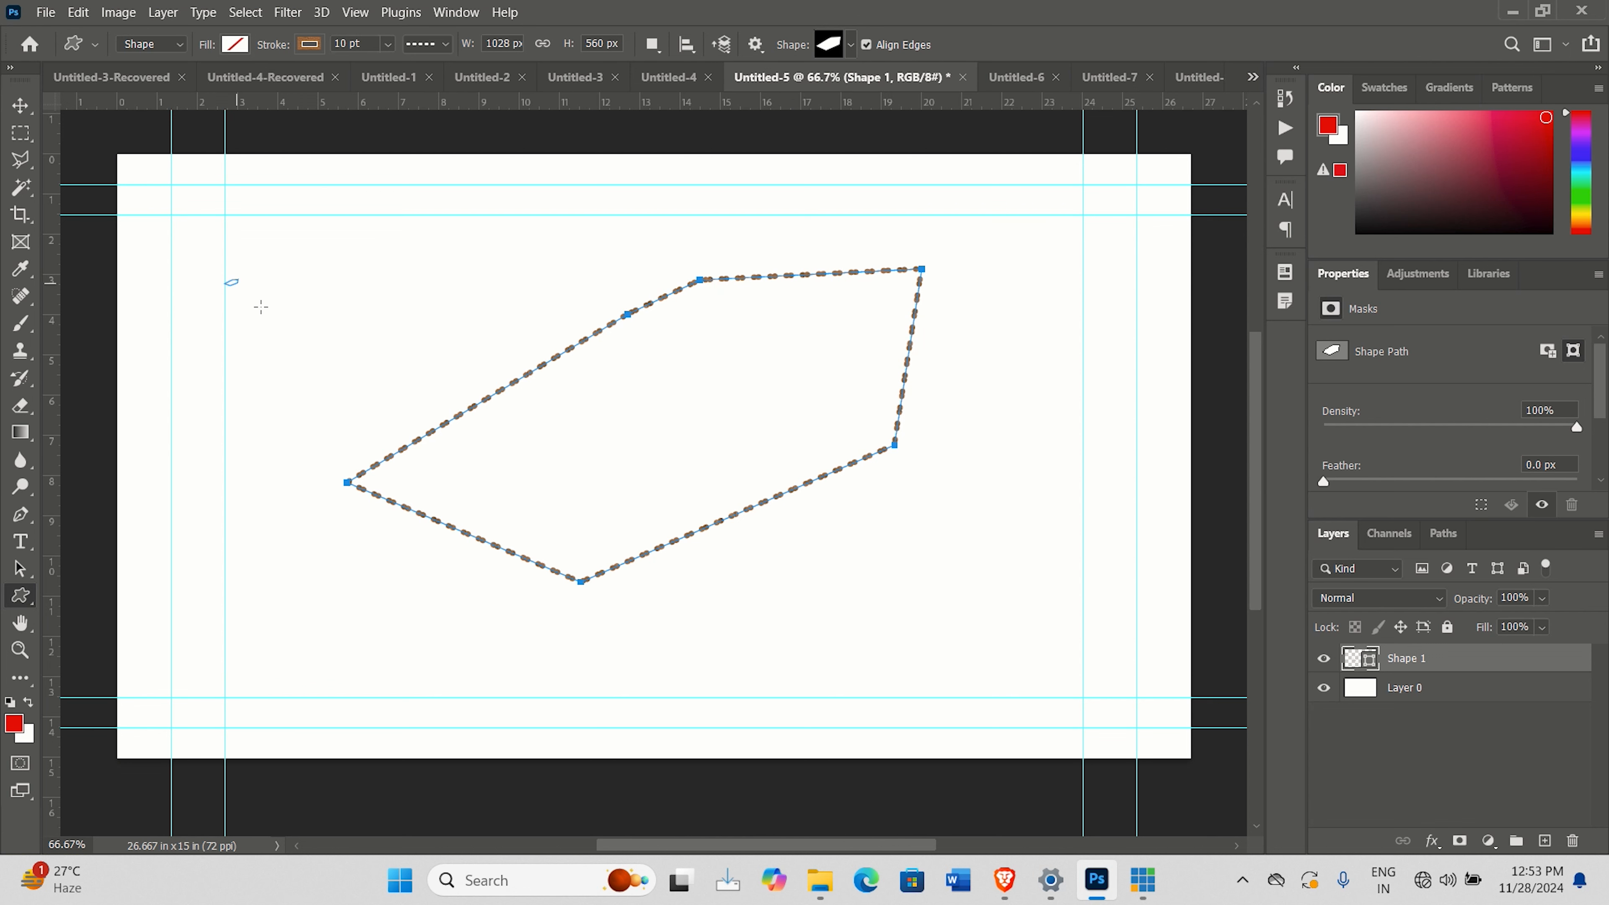
{"action": "left_click_drag", "start_coordinate": [225, 279], "coordinate": [461, 461]}
{"action": "left_click_drag", "start_coordinate": [589, 265], "coordinate": [735, 443]}
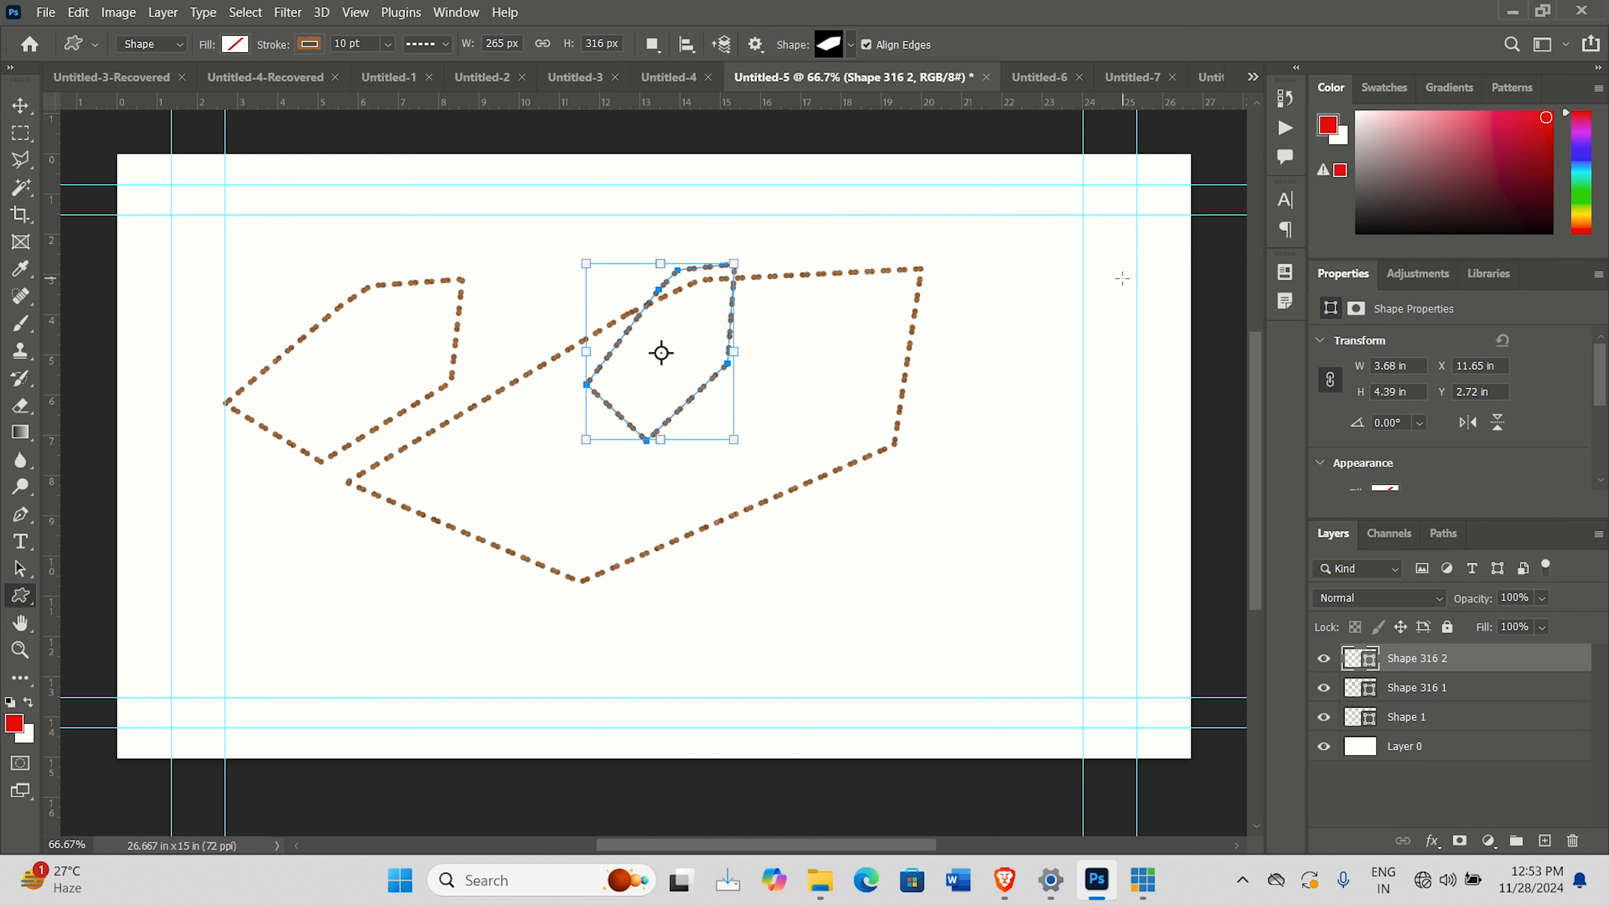
{"action": "left_click_drag", "start_coordinate": [1113, 287], "coordinate": [835, 642]}
{"action": "left_click_drag", "start_coordinate": [258, 521], "coordinate": [507, 634]}
{"action": "left_click_drag", "start_coordinate": [521, 438], "coordinate": [659, 644]}
{"action": "left_click_drag", "start_coordinate": [798, 300], "coordinate": [933, 494]}
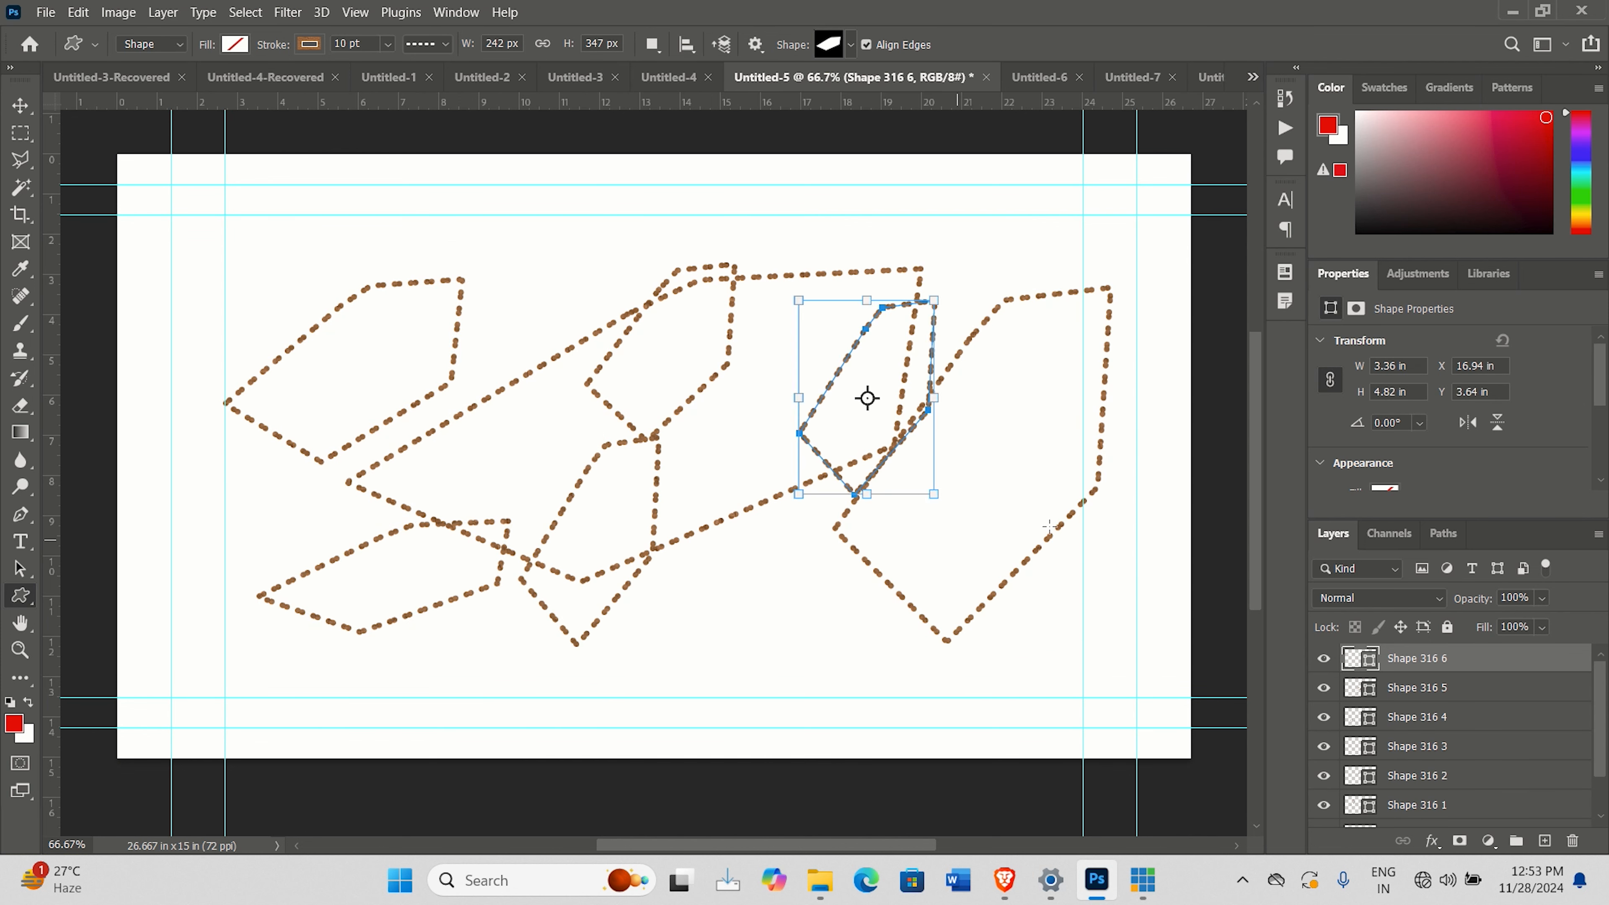
Step: Draw three Olive Tree custom shapes in different sizes, and fill the leftmost tree with red on a new layer
{"action": "left_click", "coordinate": [850, 44]}
{"action": "left_click", "coordinate": [887, 191]}
{"action": "left_click_drag", "start_coordinate": [611, 254], "coordinate": [873, 658]}
{"action": "left_click_drag", "start_coordinate": [1083, 224], "coordinate": [1136, 323]}
{"action": "left_click_drag", "start_coordinate": [171, 267], "coordinate": [291, 474]}
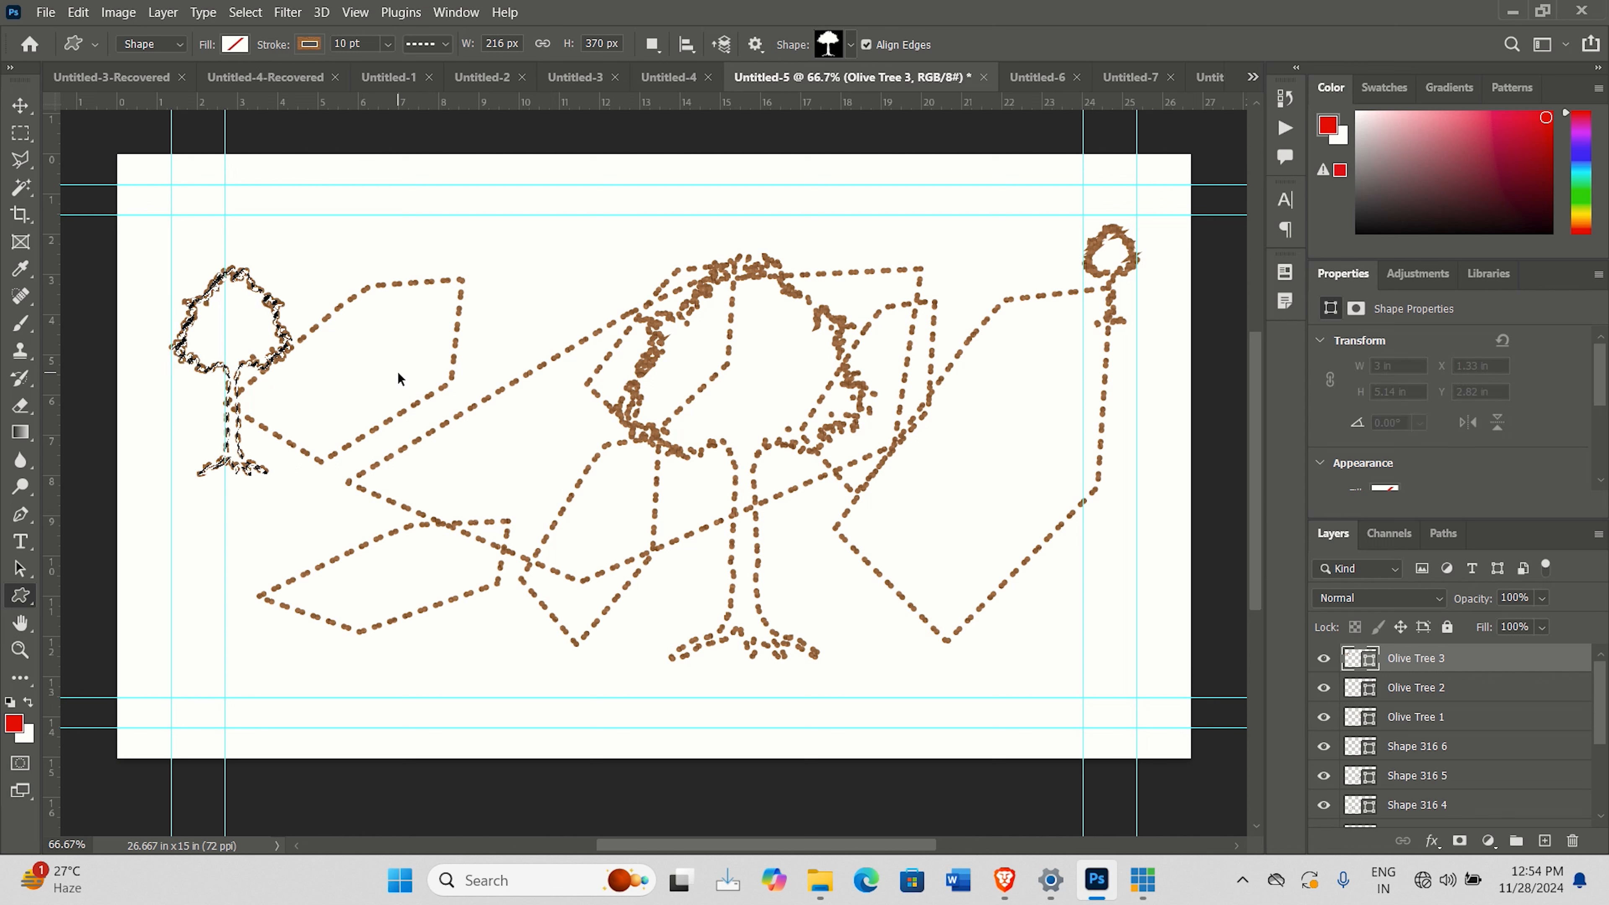
{"action": "key", "text": "ctrl+shift+alt+n"}
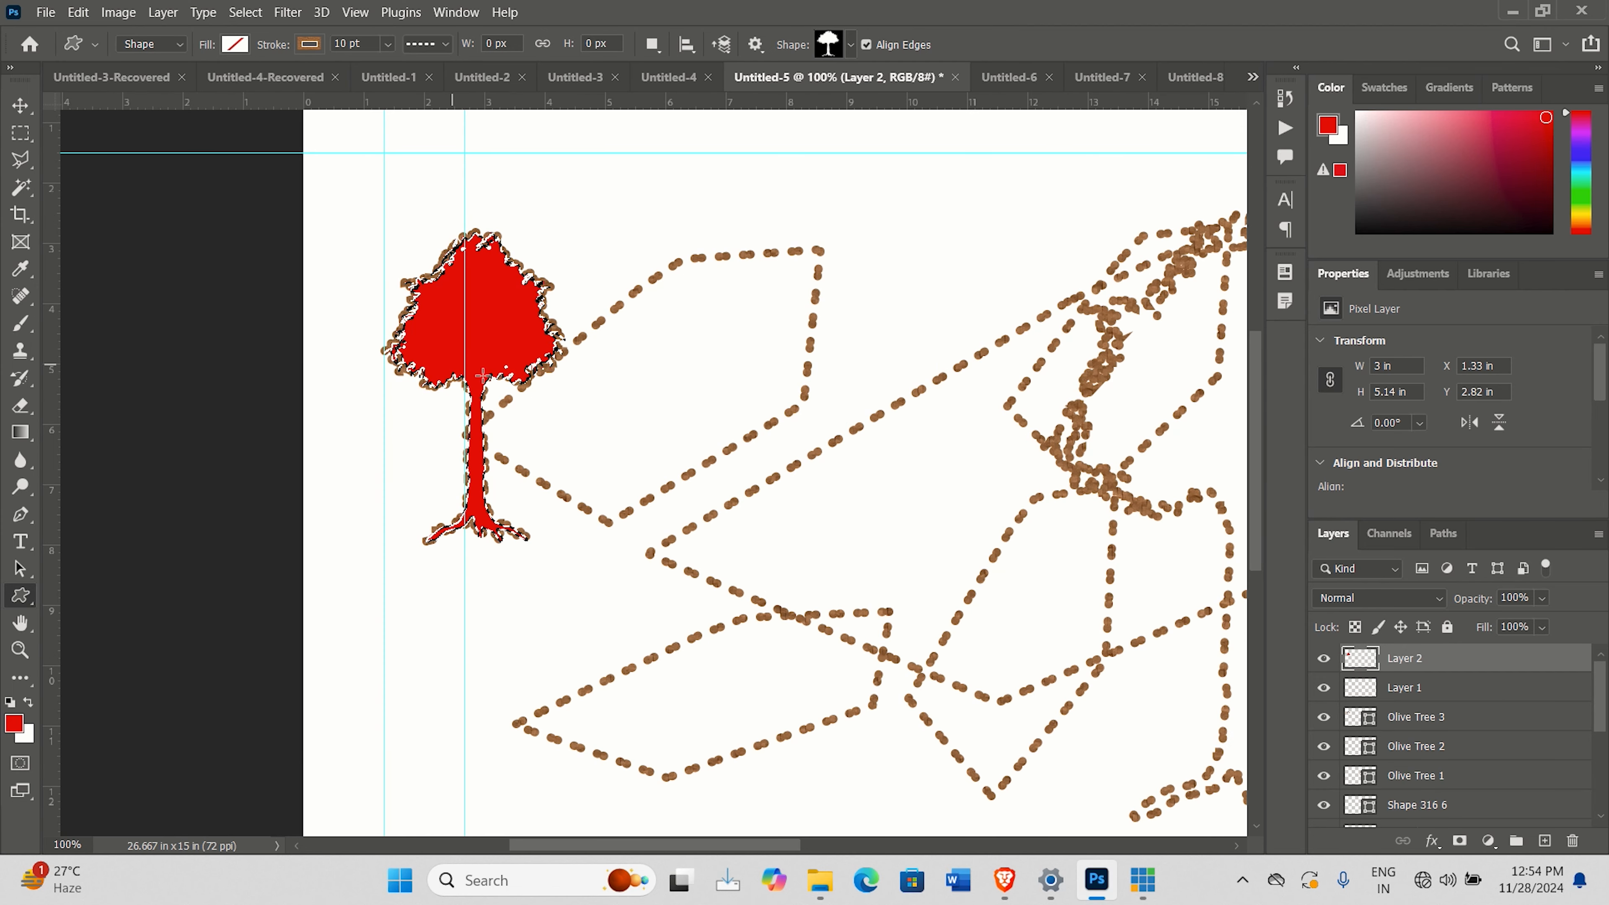
{"action": "key", "text": "ctrl+d"}
Step: Purge the clipboard, and check which Purge options remain available
{"action": "left_click", "coordinate": [78, 12]}
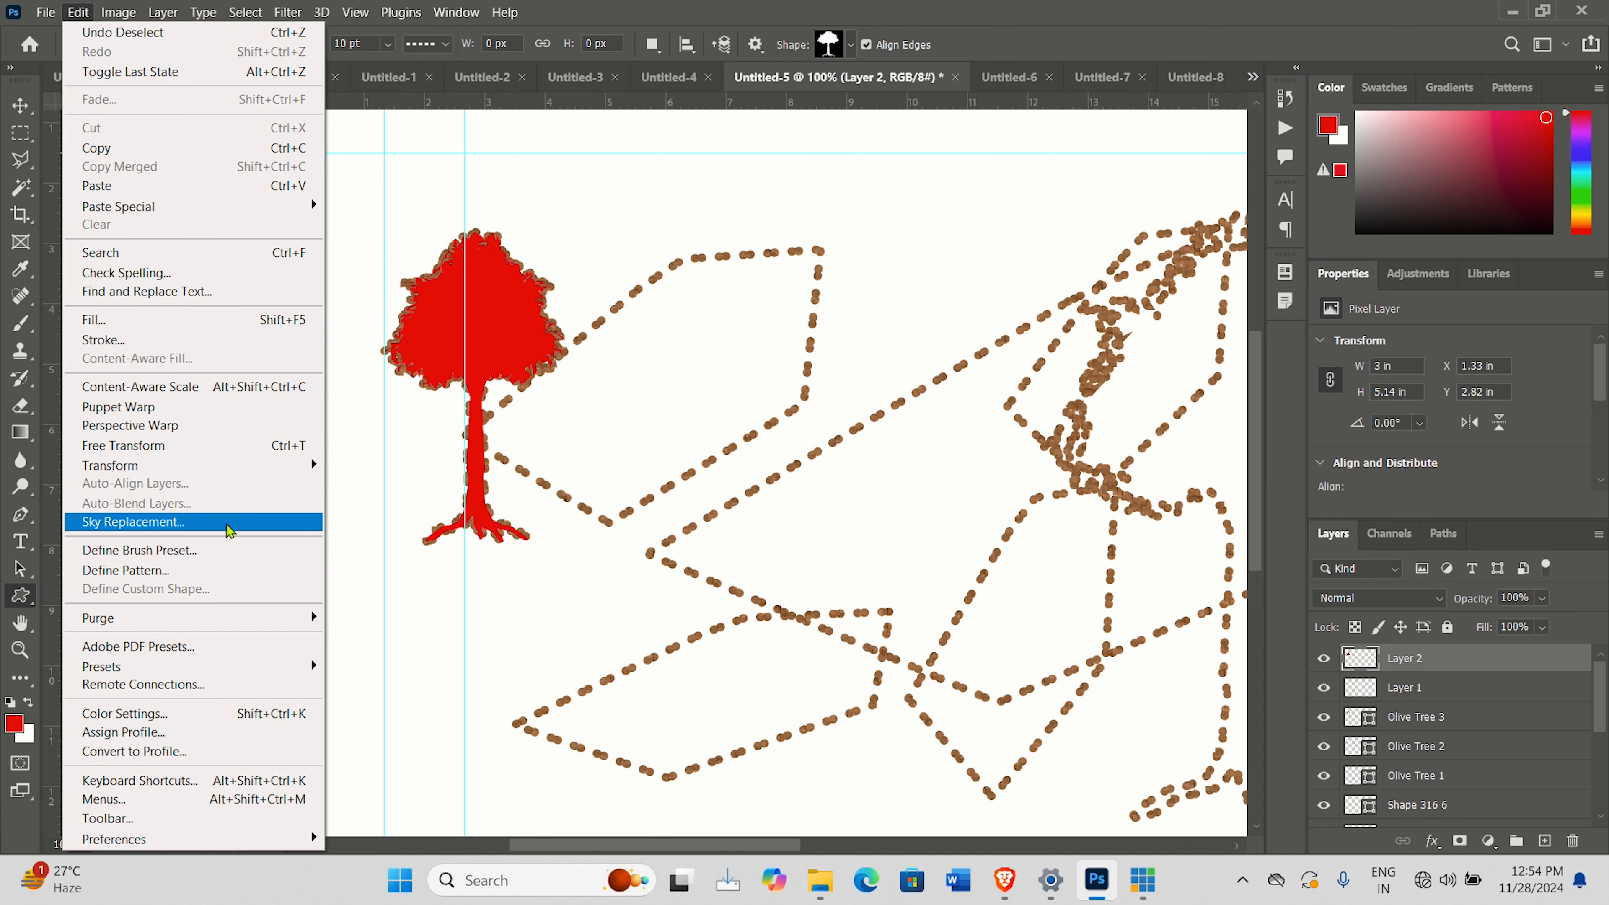
{"action": "mouse_move", "coordinate": [238, 634]}
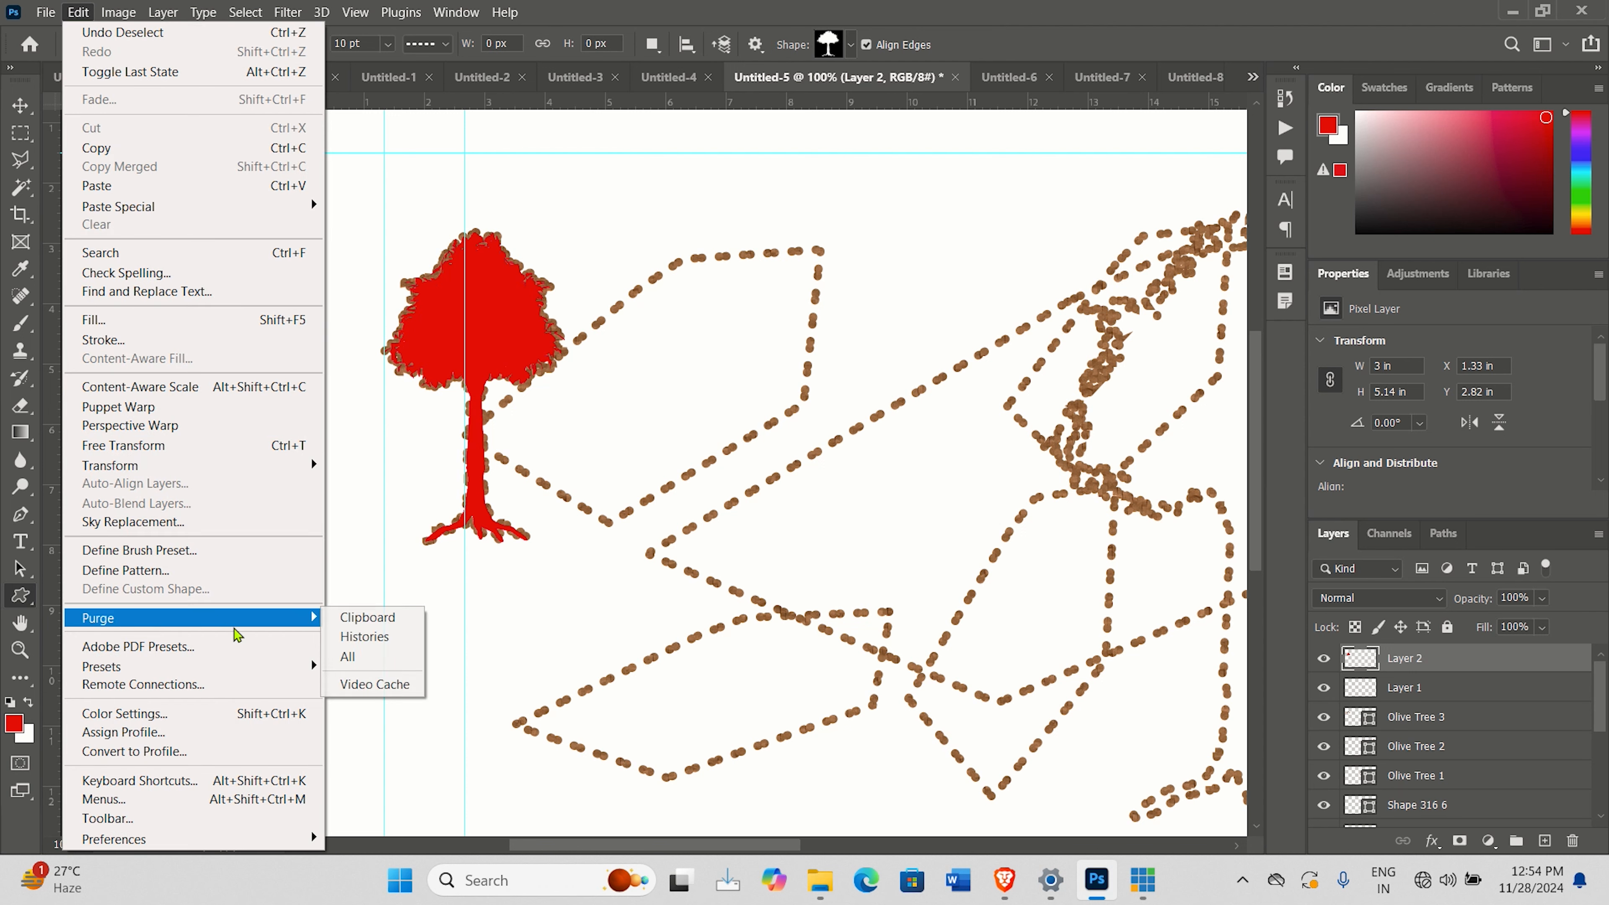
{"action": "left_click", "coordinate": [373, 622]}
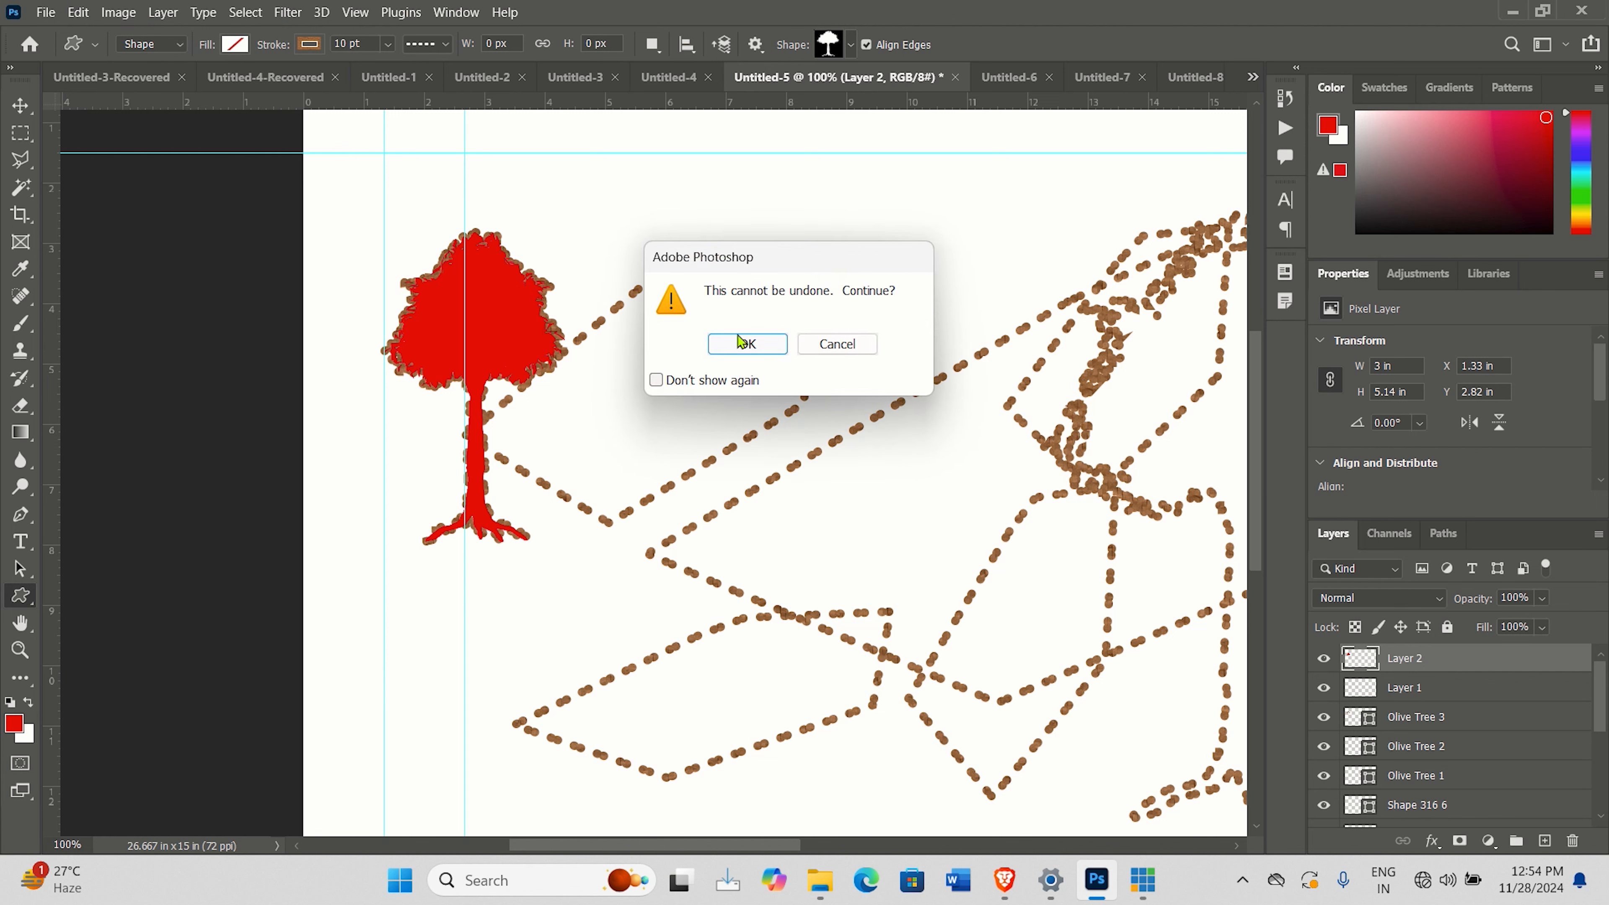
{"action": "left_click", "coordinate": [736, 351]}
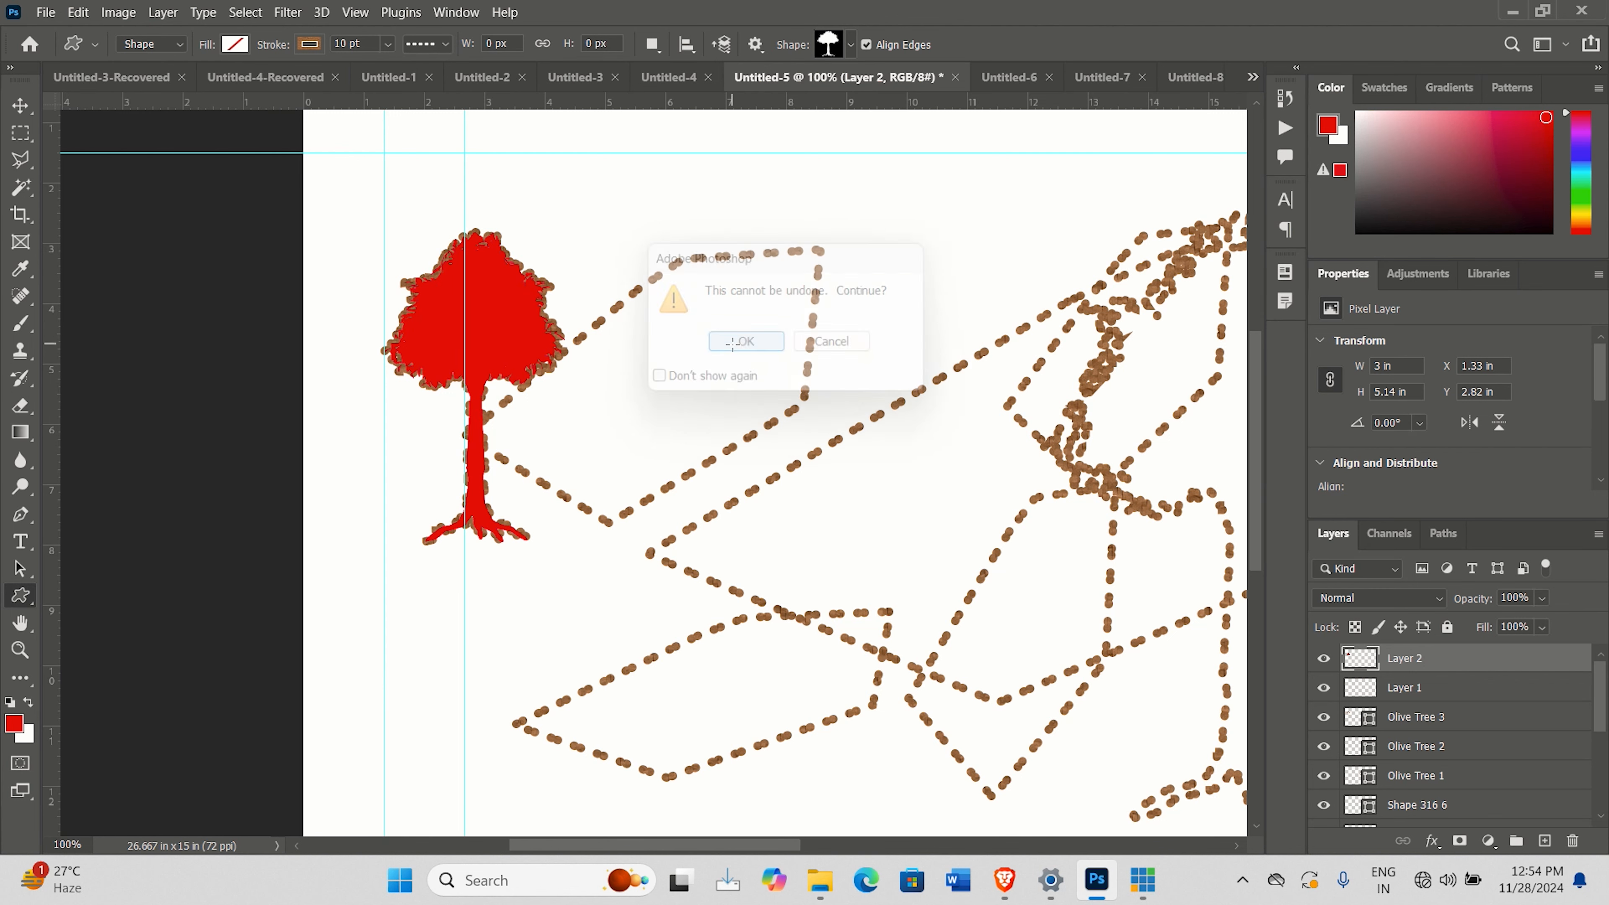
{"action": "left_click", "coordinate": [78, 13]}
{"action": "mouse_move", "coordinate": [285, 617]}
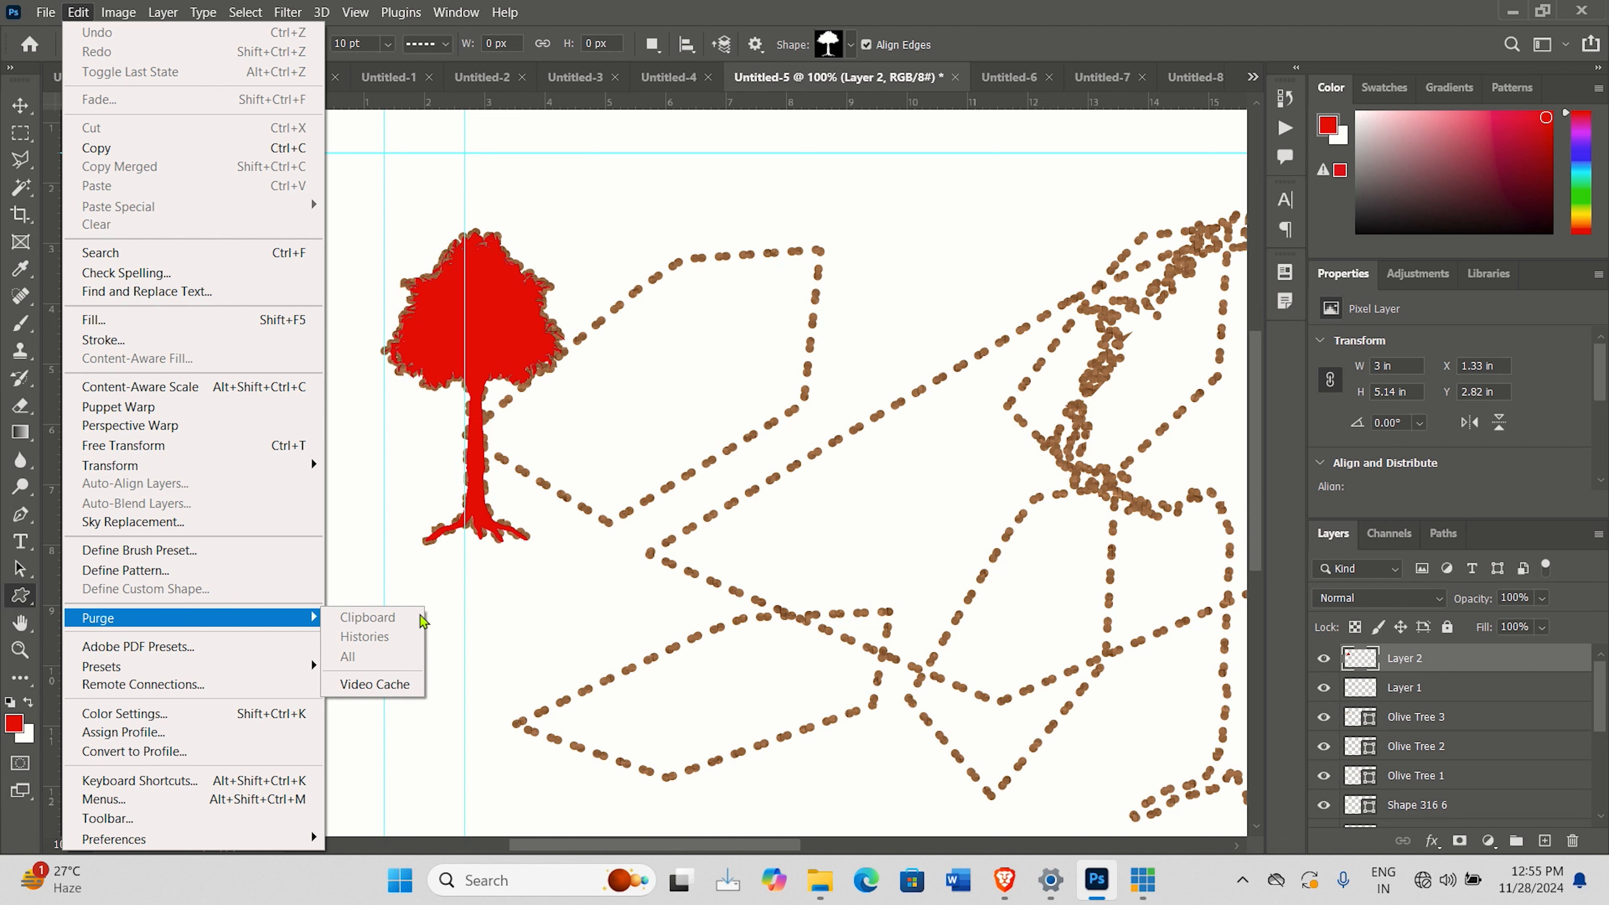
{"action": "left_click", "coordinate": [596, 448]}
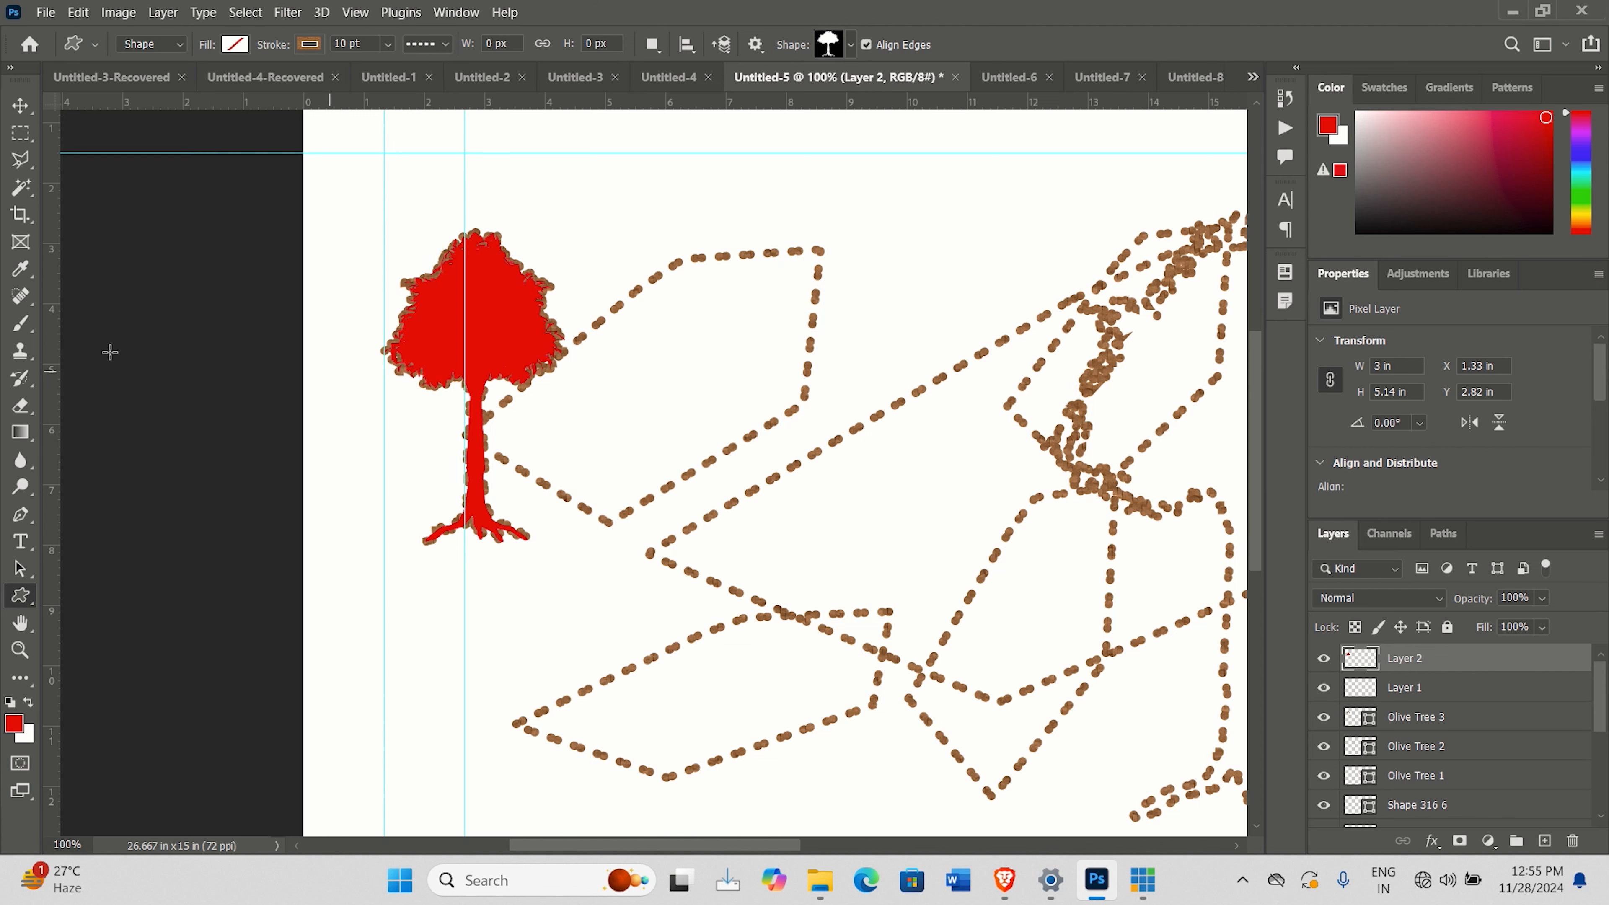
Step: Copy the red tree from Layer 2, paste it as a new layer and move the copy to about X 6.54 in, Y 2.58 in
{"action": "left_click", "coordinate": [20, 134]}
{"action": "left_click_drag", "start_coordinate": [384, 219], "coordinate": [607, 585]}
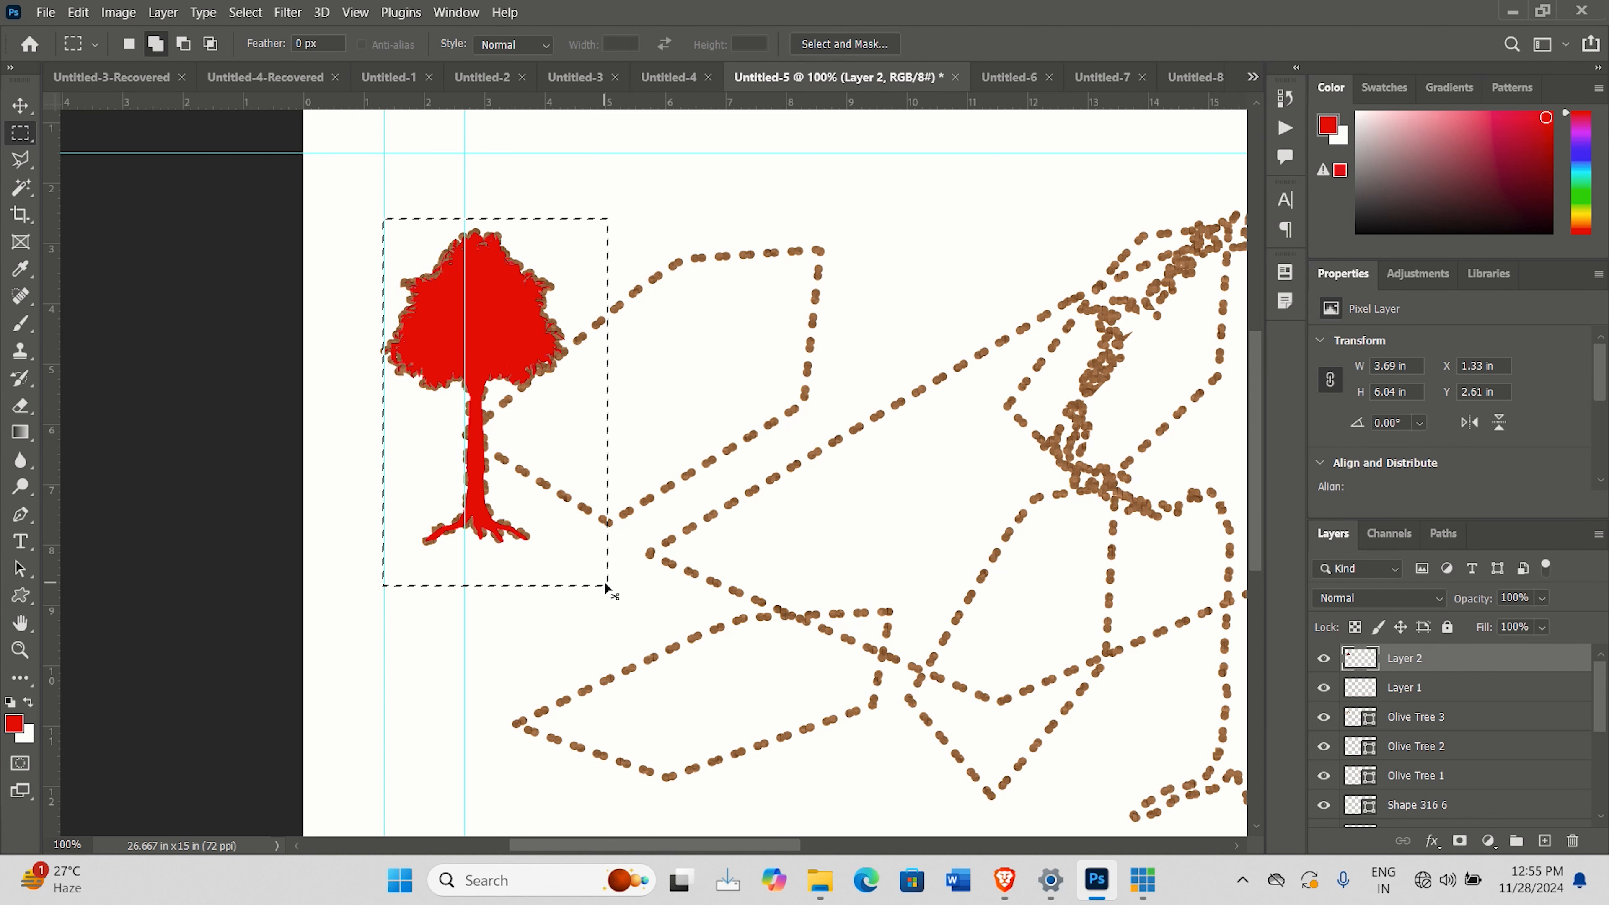
{"action": "key", "text": "ctrl+v"}
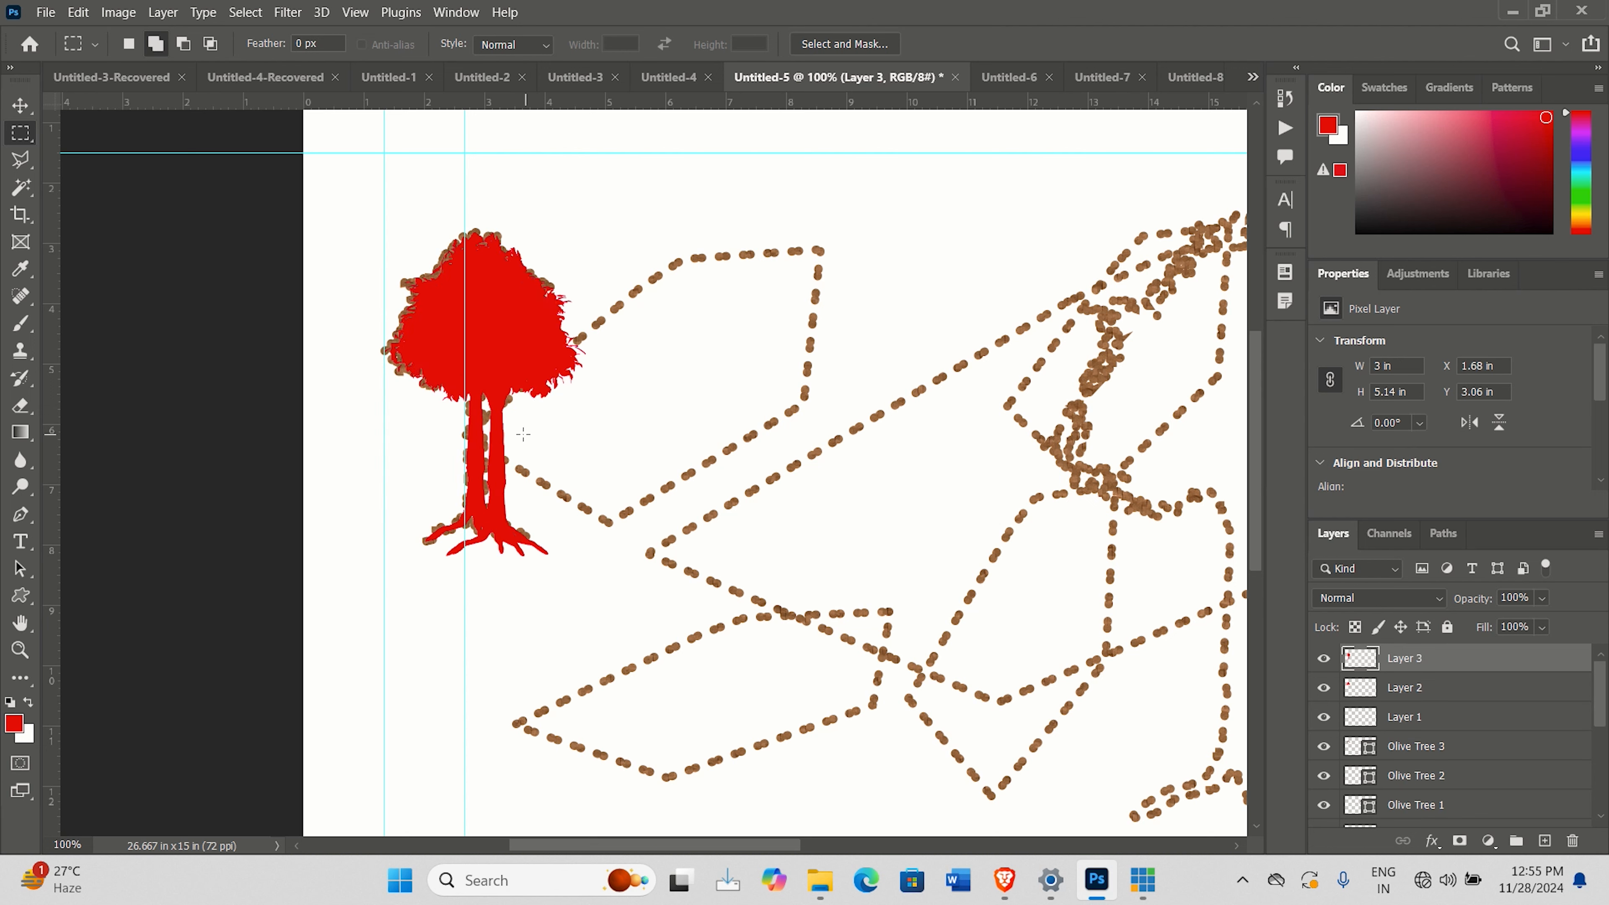
{"action": "key", "text": "v"}
{"action": "left_click_drag", "start_coordinate": [521, 376], "coordinate": [807, 341]}
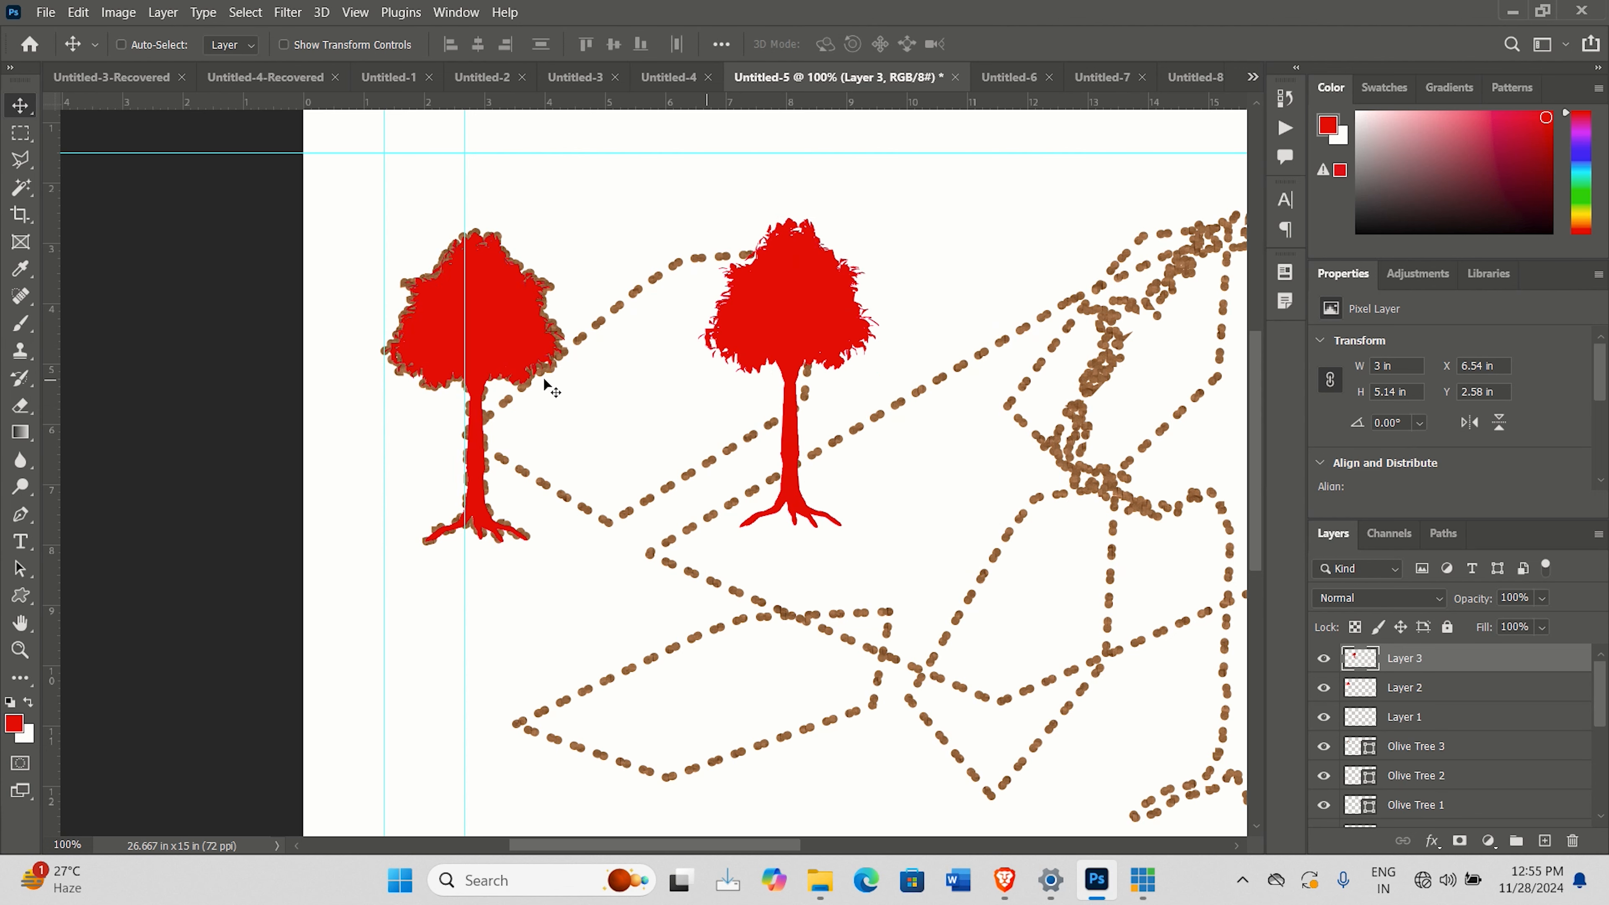
Step: Purge the clipboard, and try to paste the tree again to test that the clipboard is empty
{"action": "left_click", "coordinate": [77, 14]}
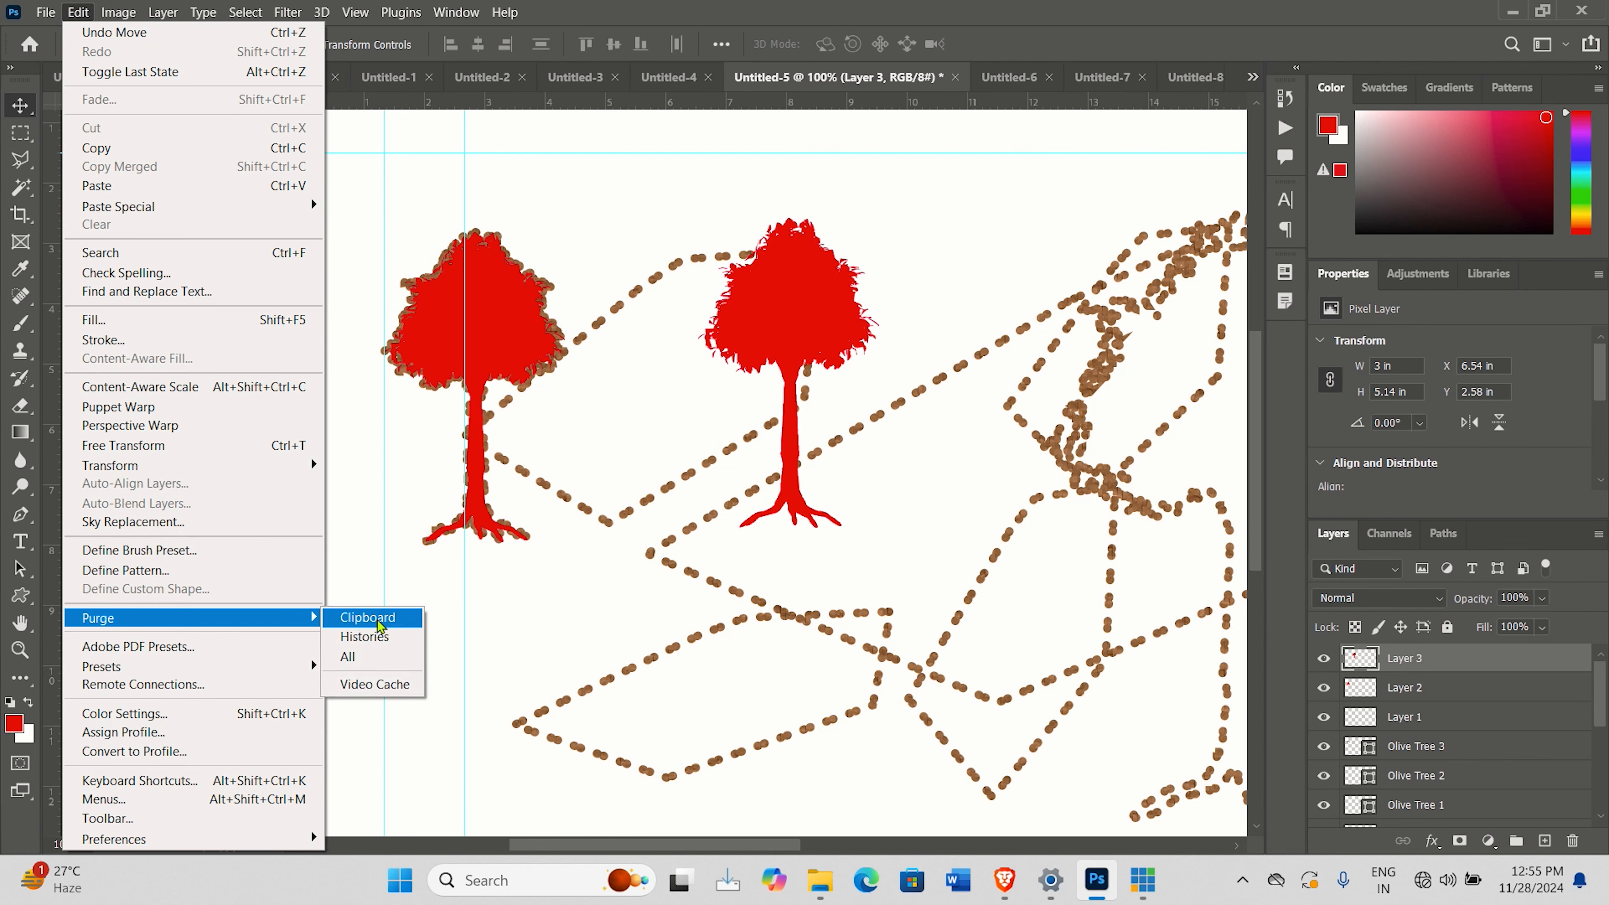
{"action": "left_click", "coordinate": [377, 618]}
{"action": "left_click", "coordinate": [745, 340]}
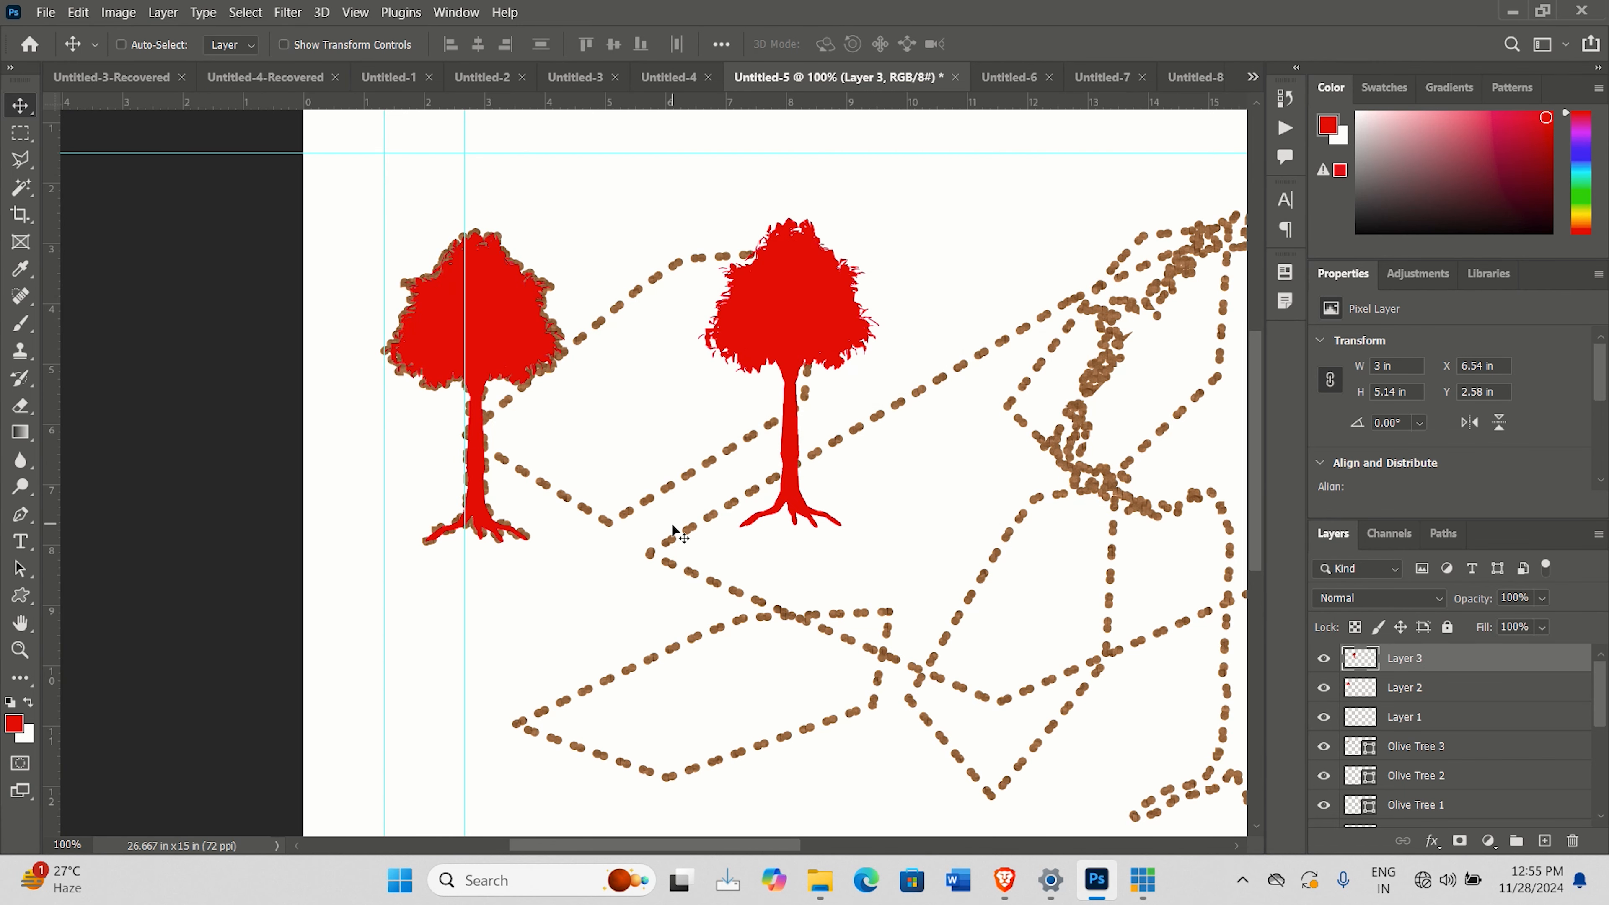
{"action": "key", "text": "ctrl+v"}
Step: Purge the document's histories, and check the availability of the undo commands
{"action": "left_click", "coordinate": [76, 19]}
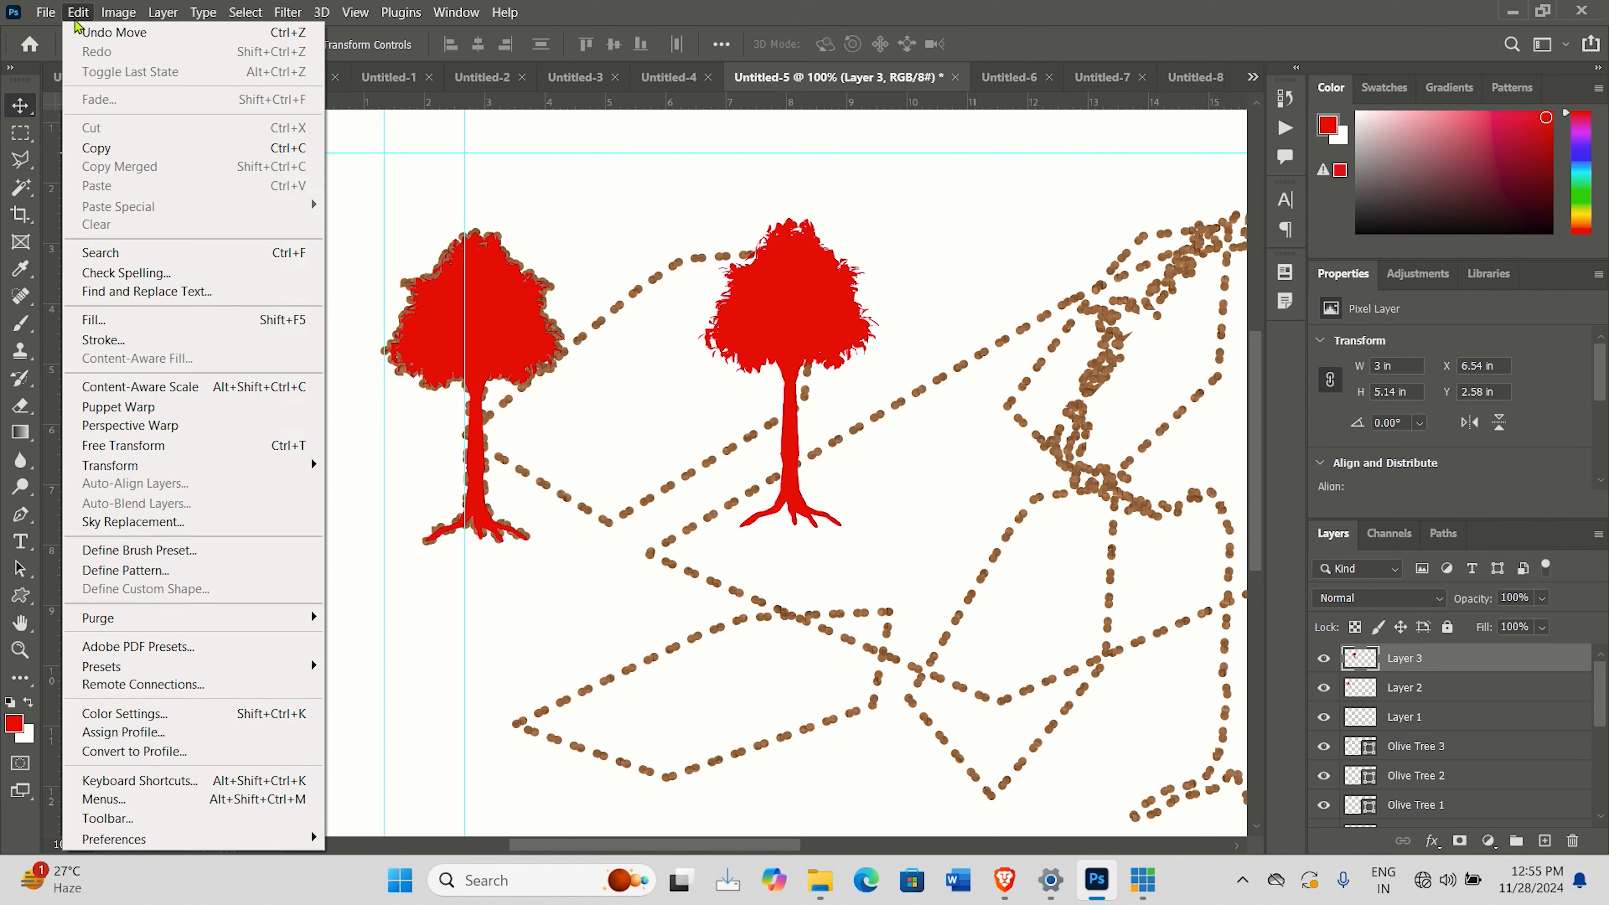
{"action": "mouse_move", "coordinate": [172, 621]}
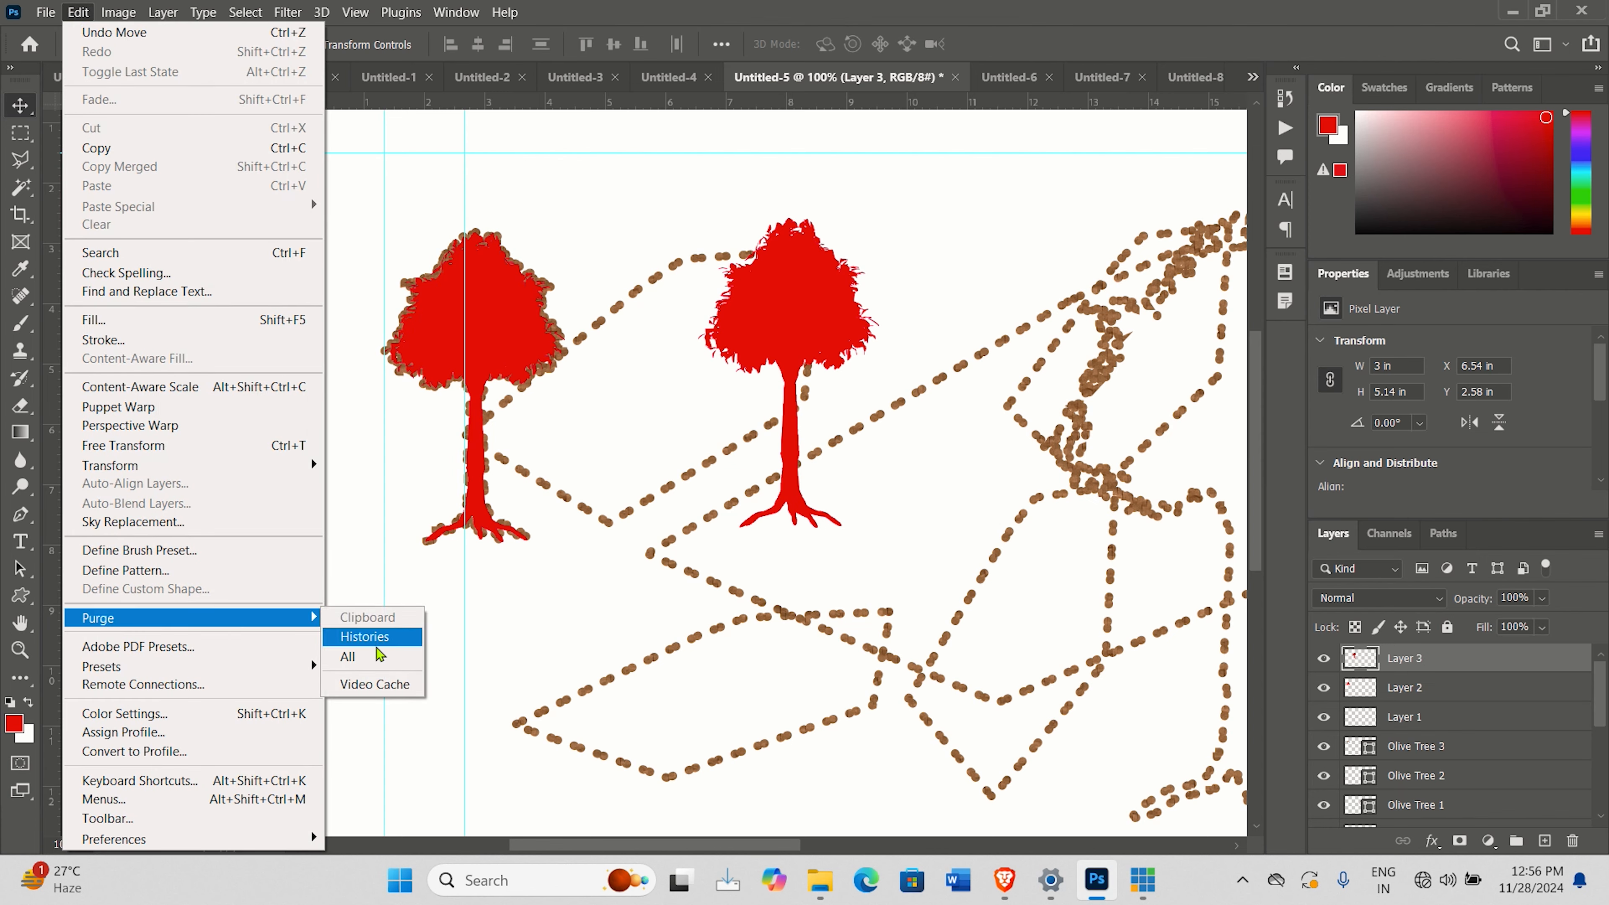
{"action": "left_click", "coordinate": [374, 639]}
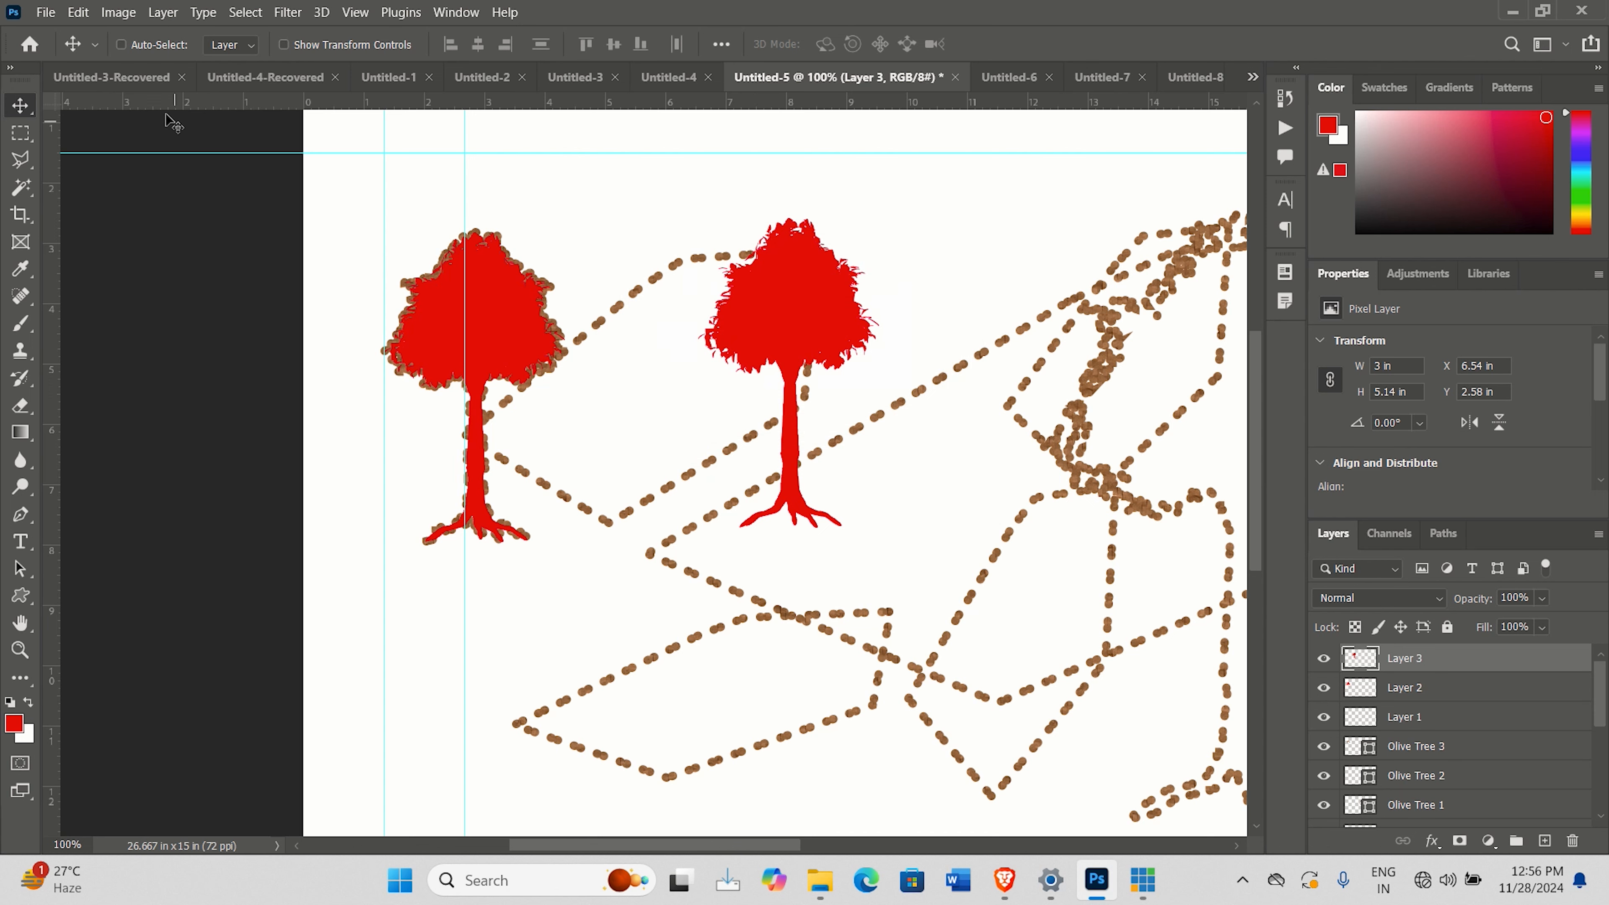
{"action": "left_click", "coordinate": [88, 12]}
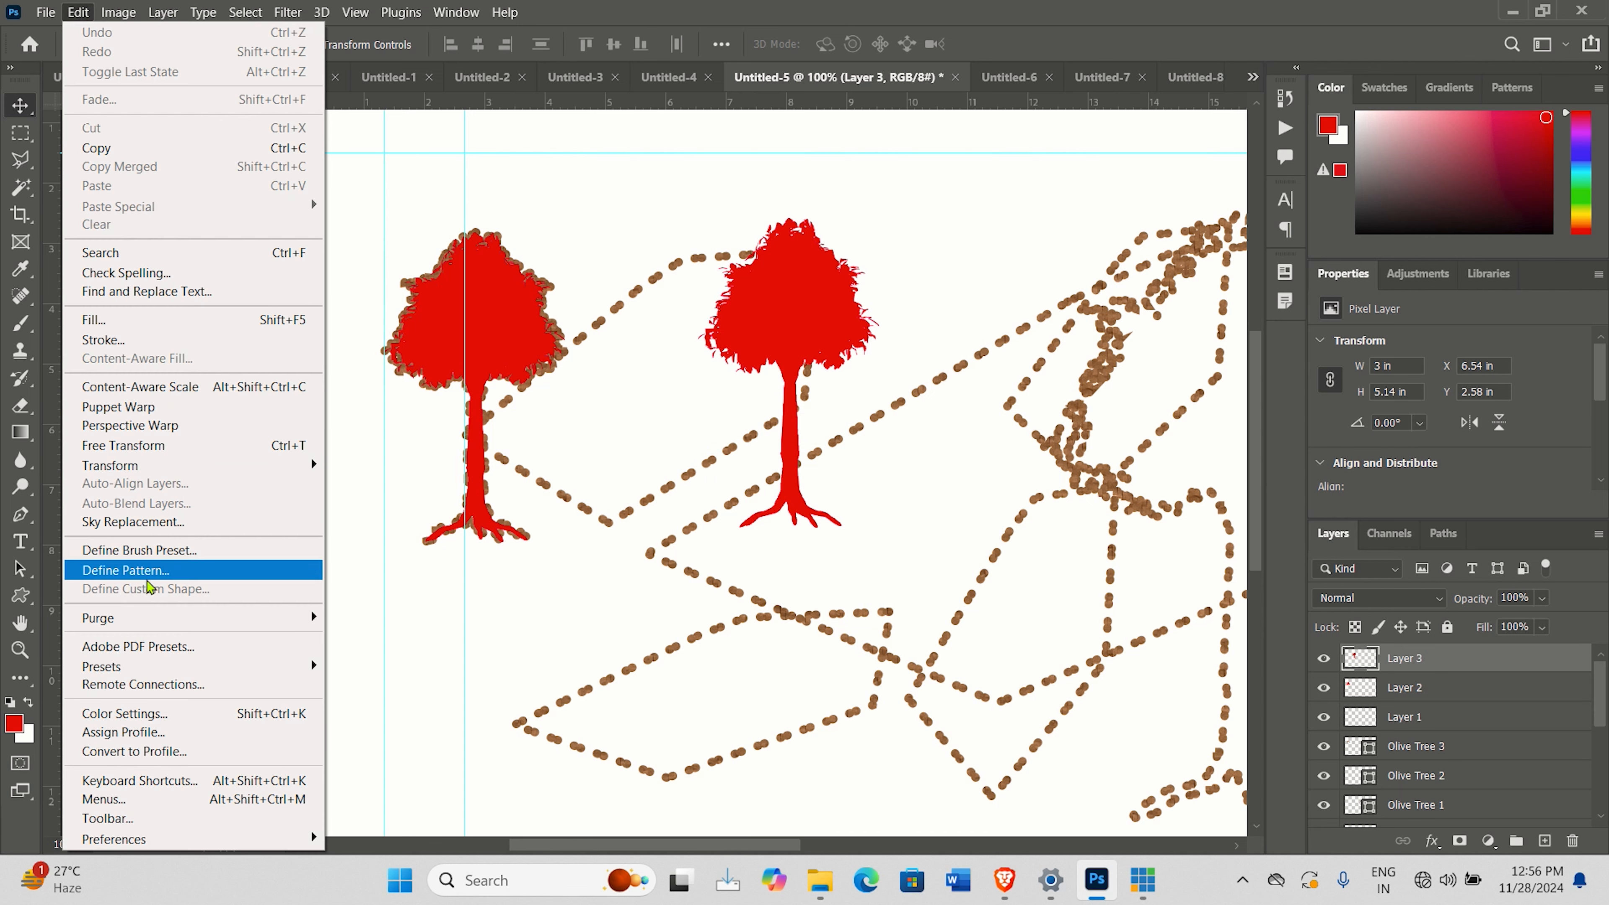
{"action": "mouse_move", "coordinate": [150, 627]}
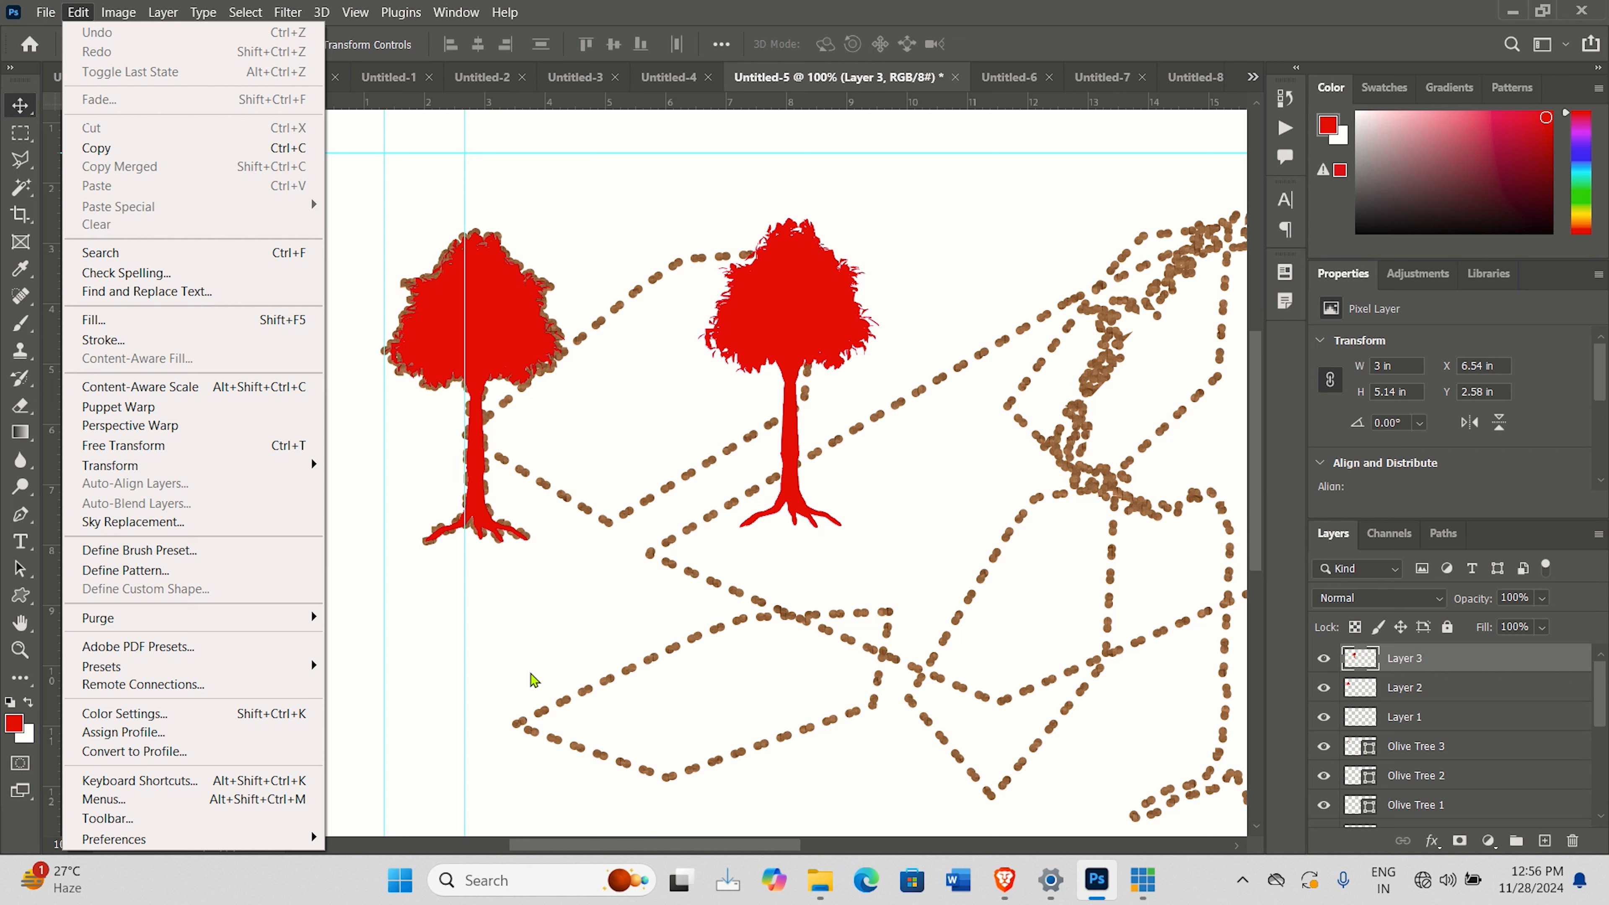
{"action": "left_click", "coordinate": [532, 677]}
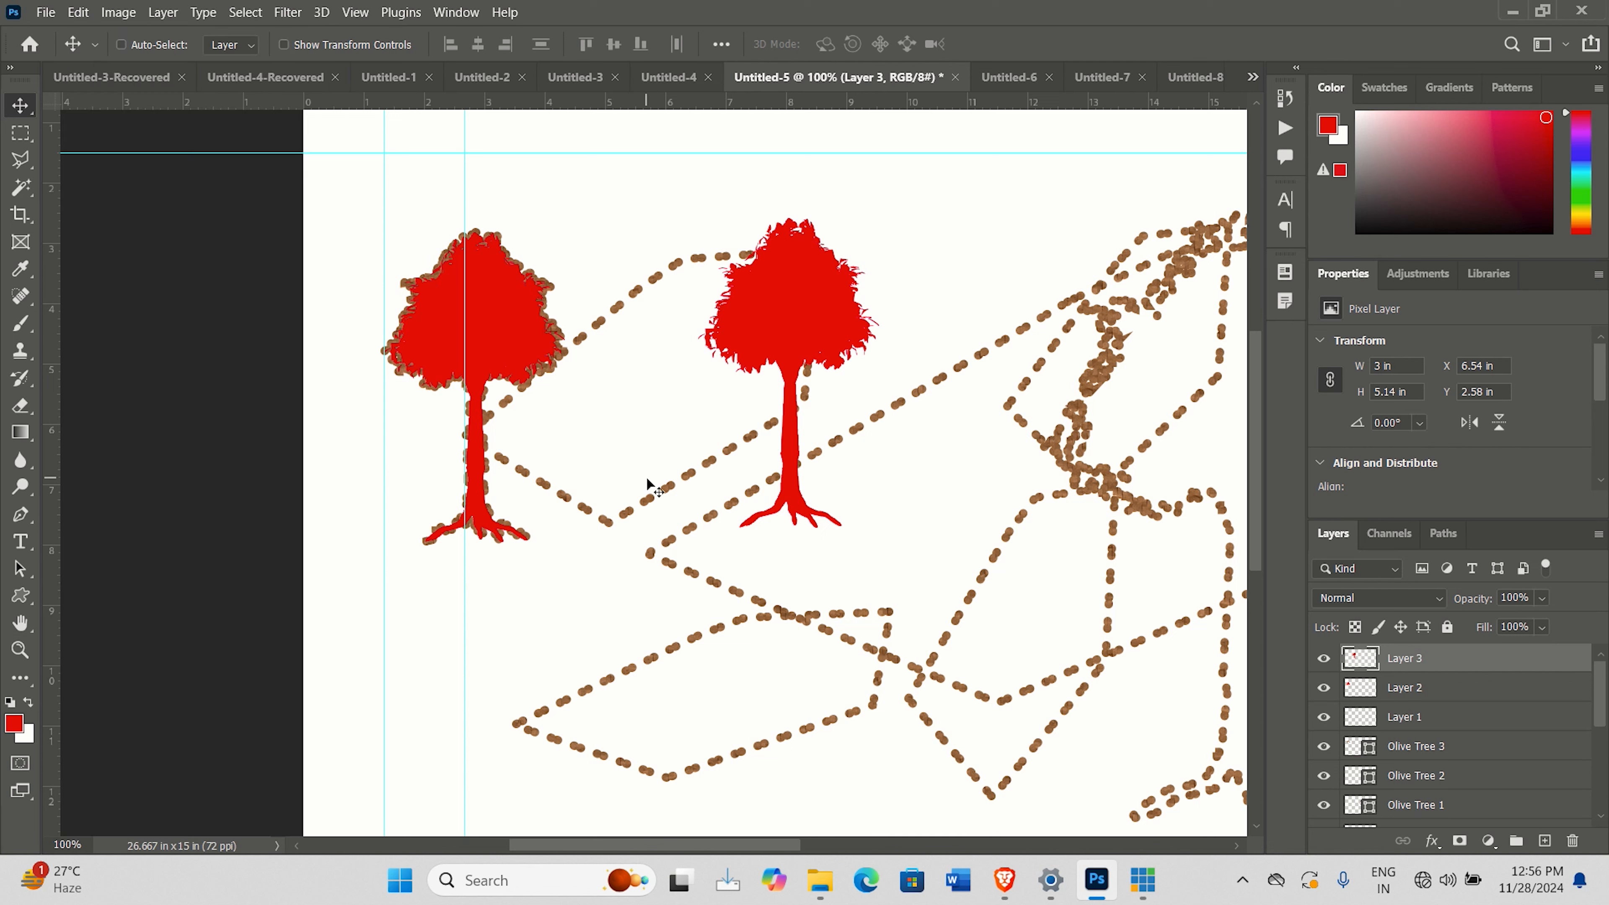